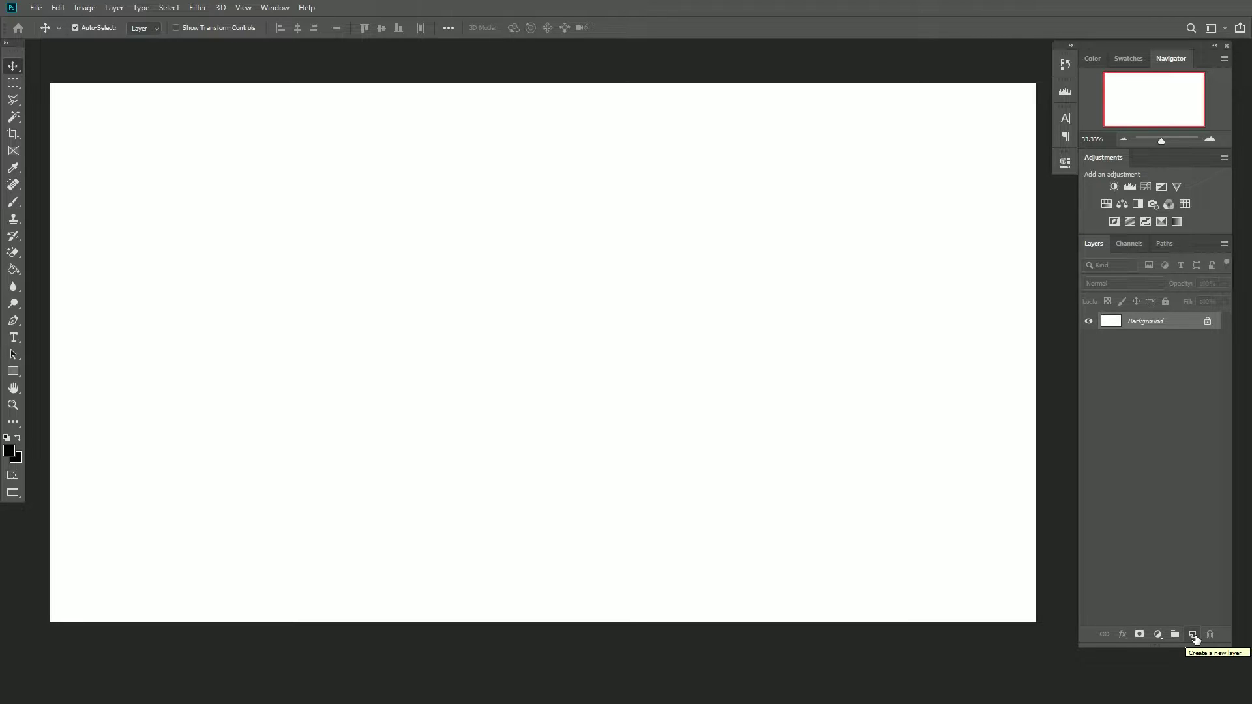
# Add a new layer above the Background and rename it "BG"
pyautogui.click(1193, 636)
pyautogui.doubleClick(1146, 322)
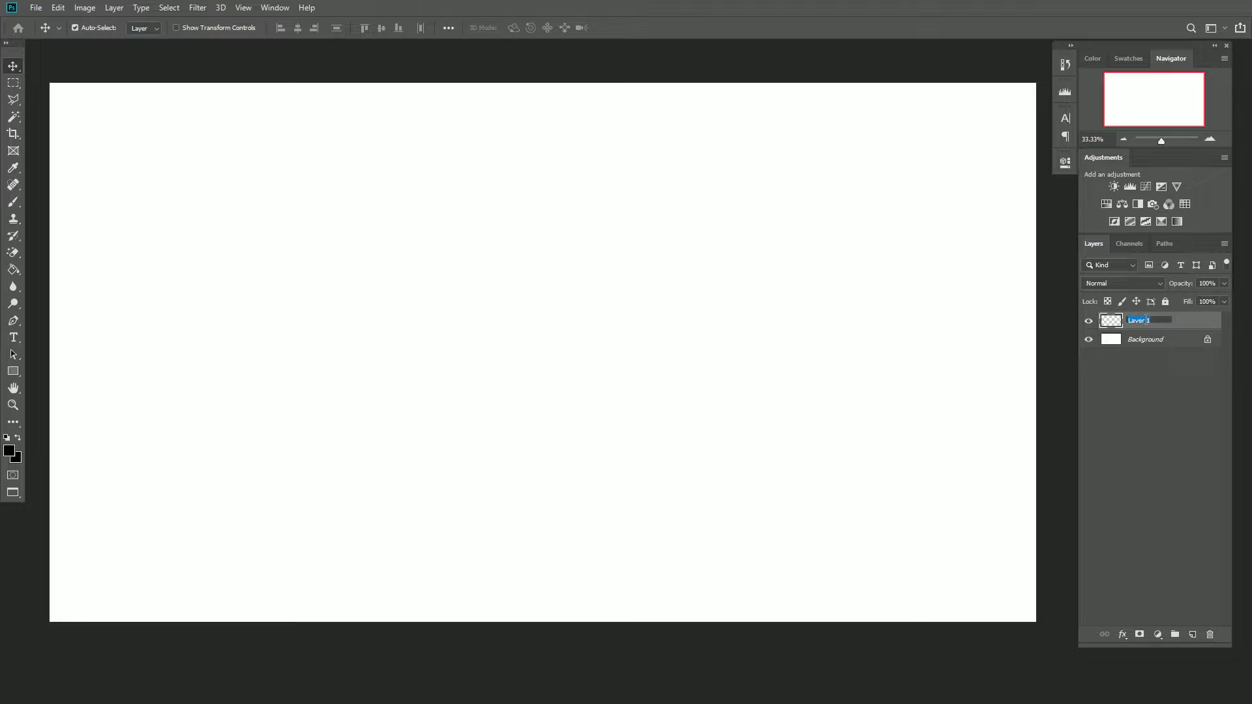
pyautogui.write('BG')
pyautogui.press('Return')
# Fill the BG layer with black (000000) using the Paint Bucket tool, and lock the layer completely
pyautogui.click(12, 452)
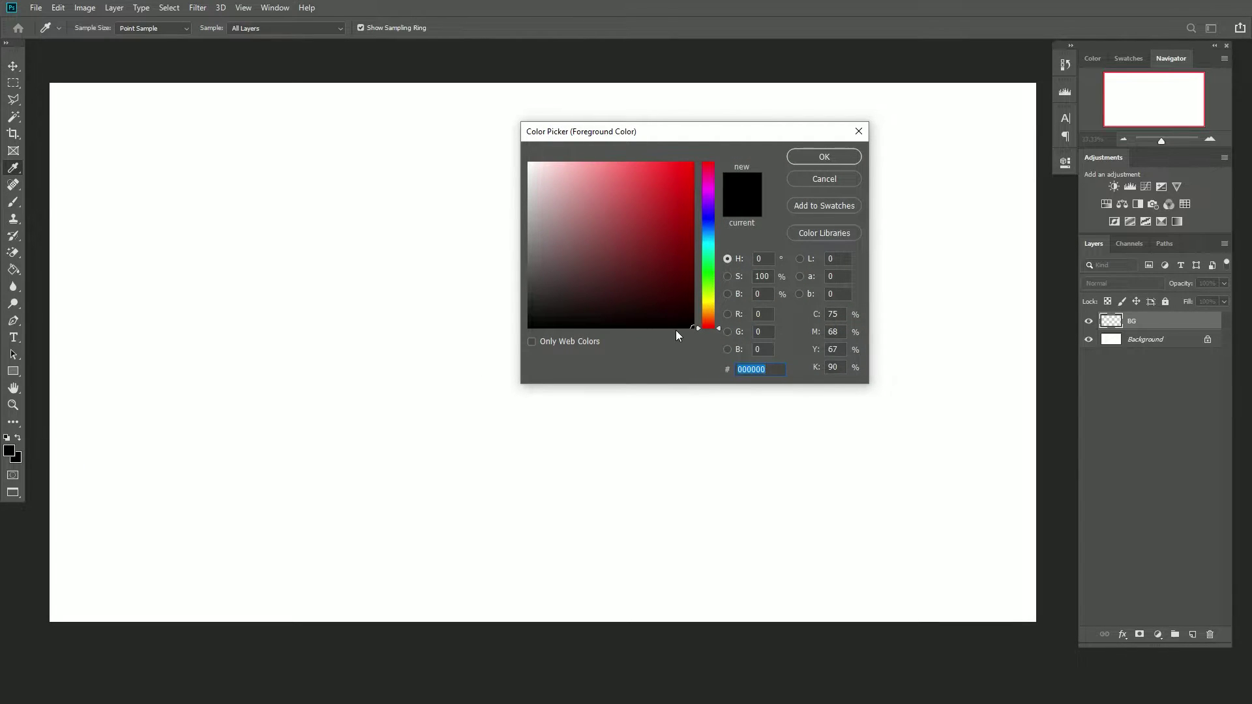
pyautogui.click(812, 158)
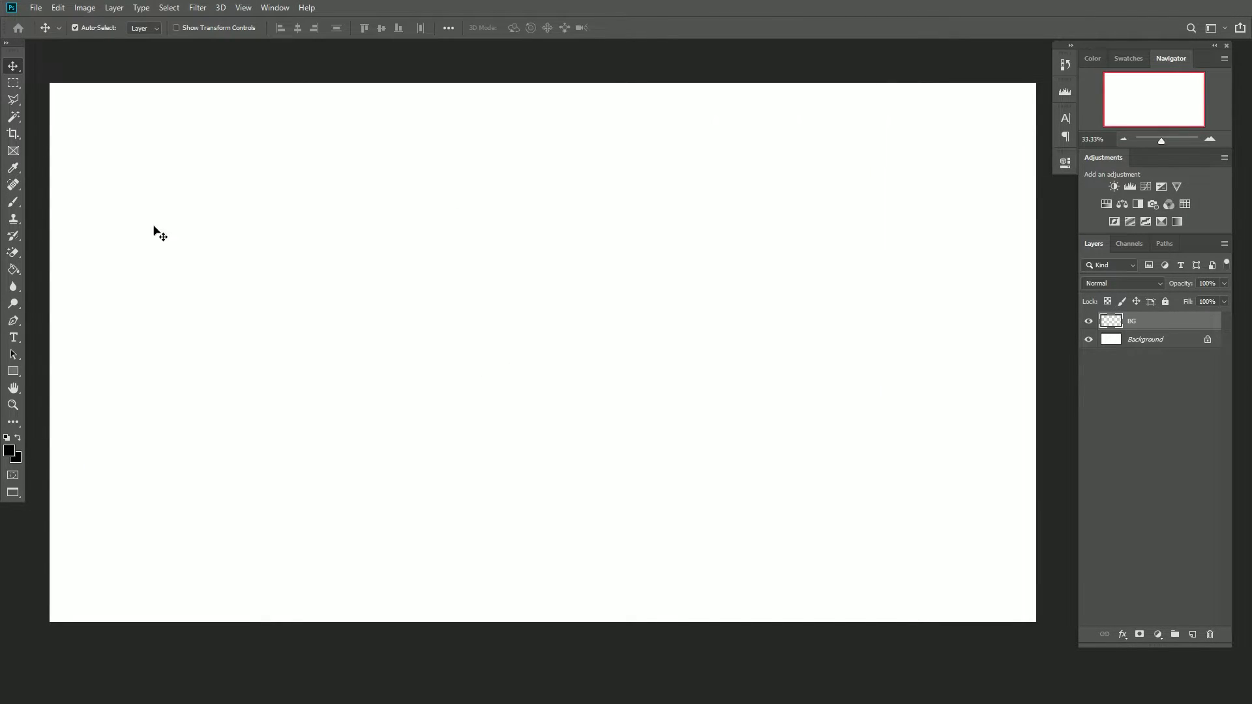
pyautogui.click(11, 268)
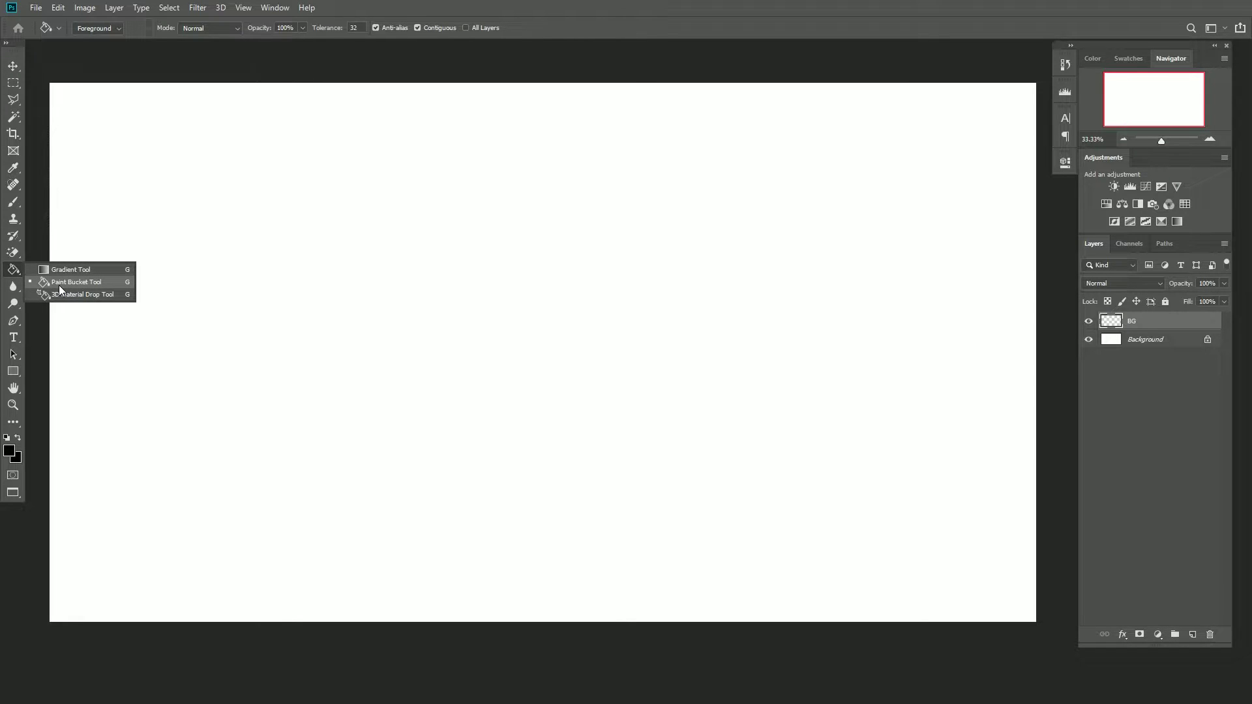
pyautogui.click(59, 285)
pyautogui.click(124, 215)
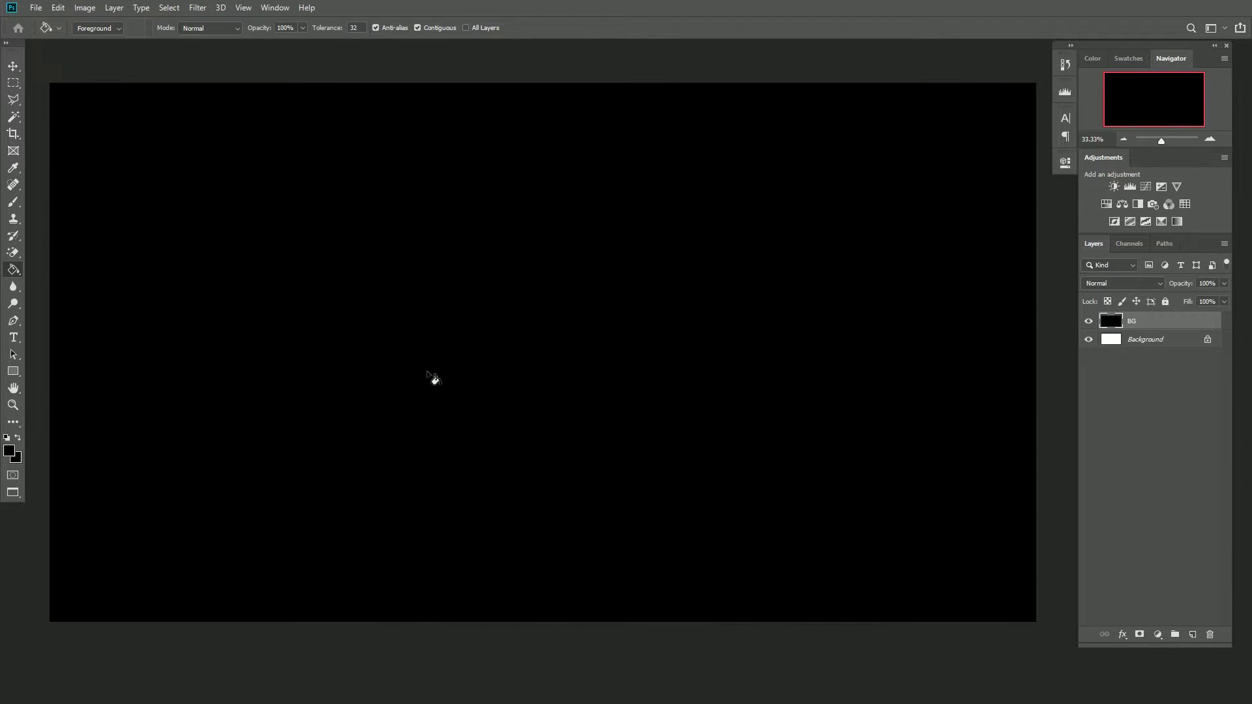
pyautogui.click(13, 66)
pyautogui.click(1166, 302)
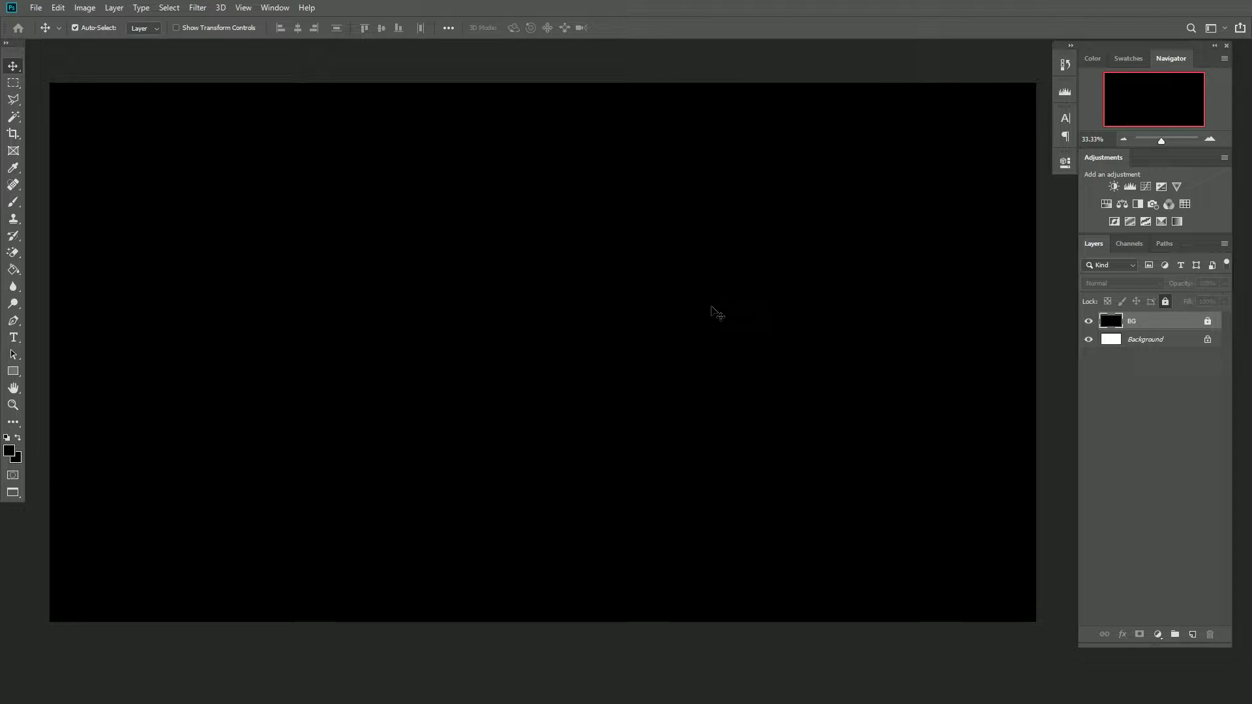
# Add a horizontal text layer reading "SIX" on the canvas in Ebrima Bold, 23 pt
pyautogui.click(13, 337)
pyautogui.click(68, 340)
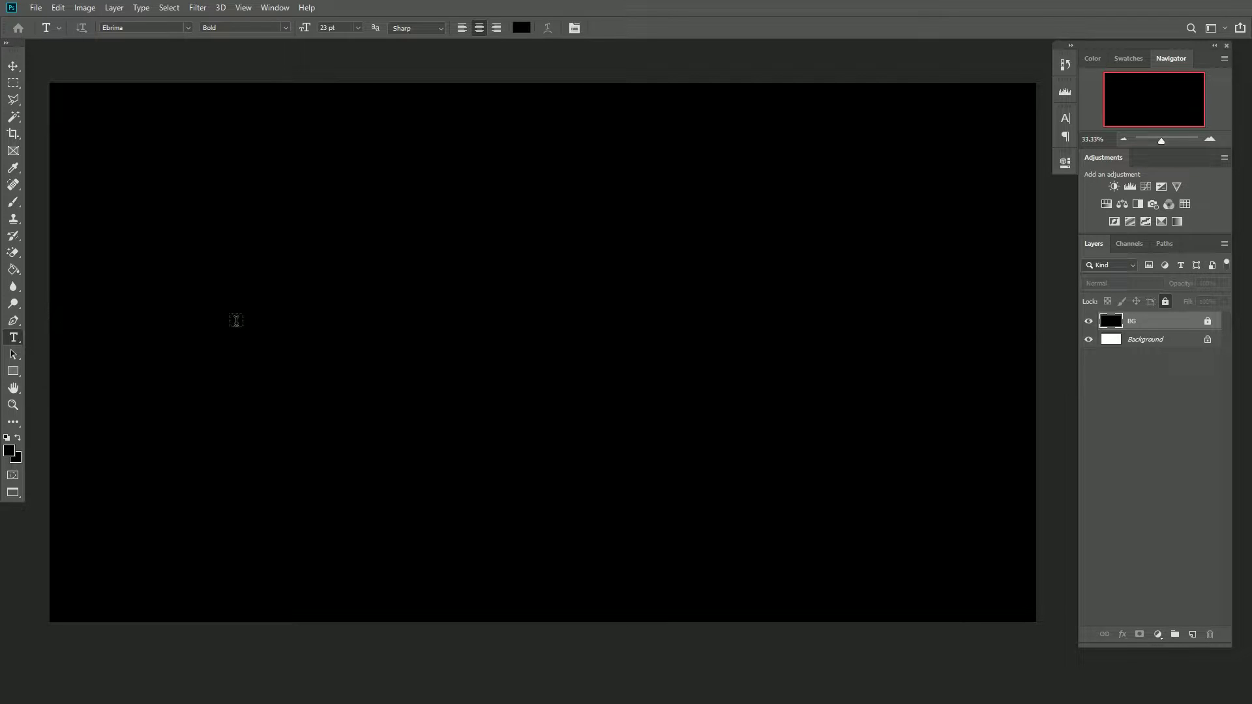
pyautogui.click(381, 291)
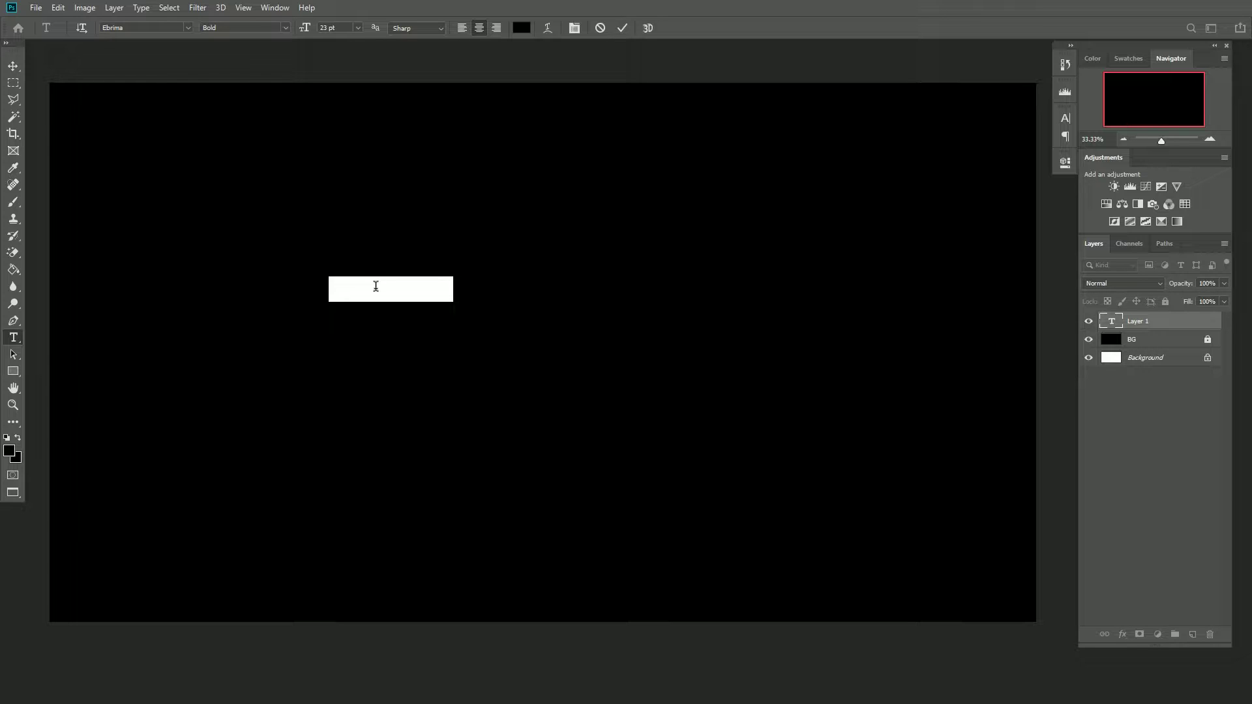
pyautogui.press('BackSpace')
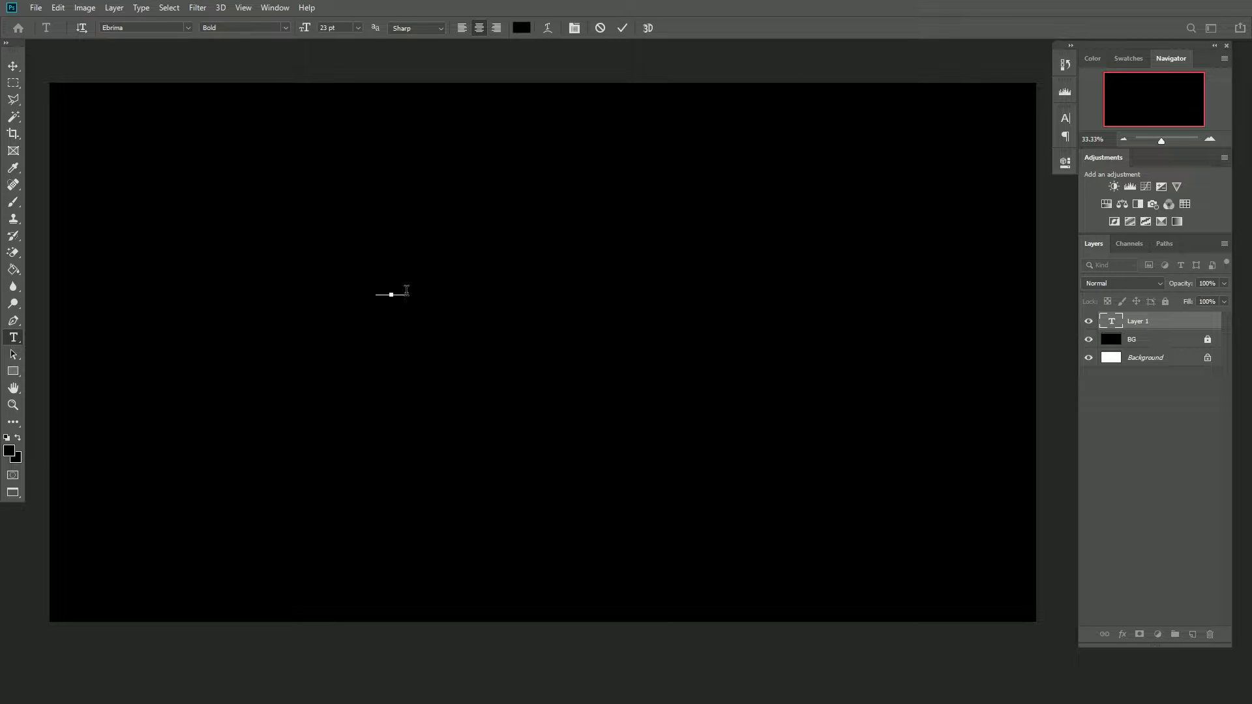
# Change the colour of the whole word "SIX" to bright yellow and commit the text
pyautogui.moveTo(407, 291); pyautogui.dragTo(293, 261)
pyautogui.click(521, 27)
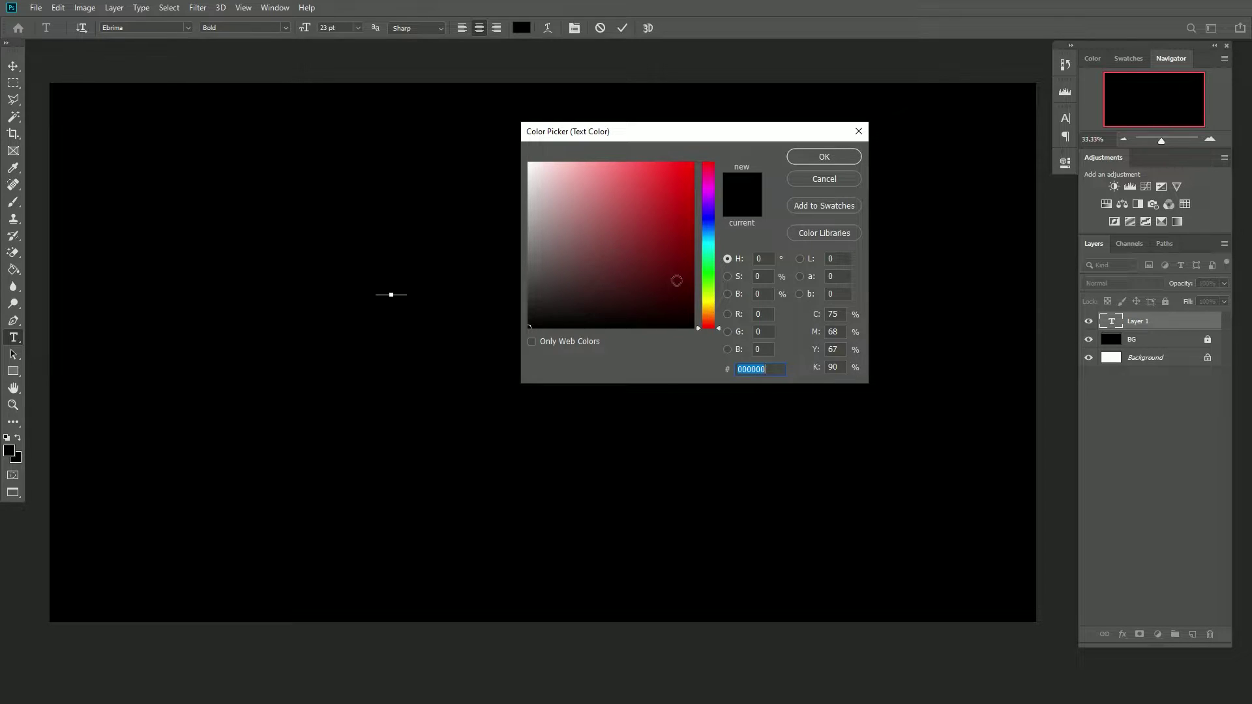
pyautogui.moveTo(720, 324); pyautogui.dragTo(718, 305)
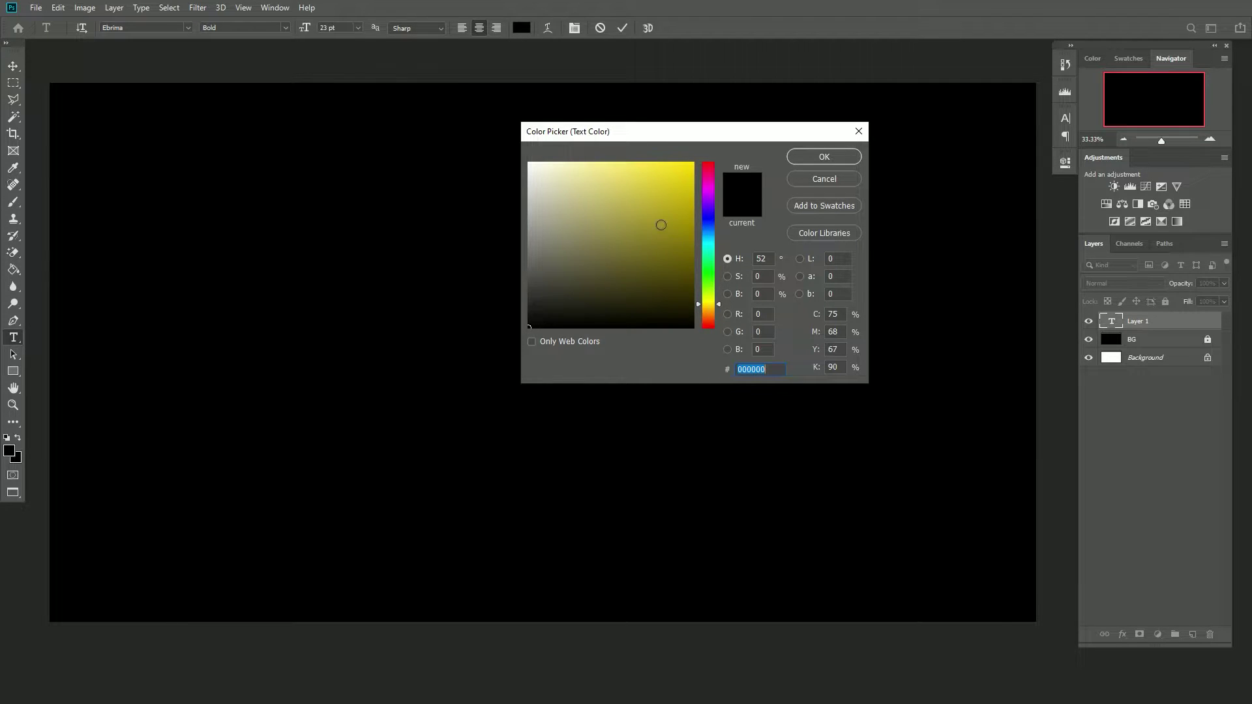
pyautogui.click(663, 229)
pyautogui.click(825, 156)
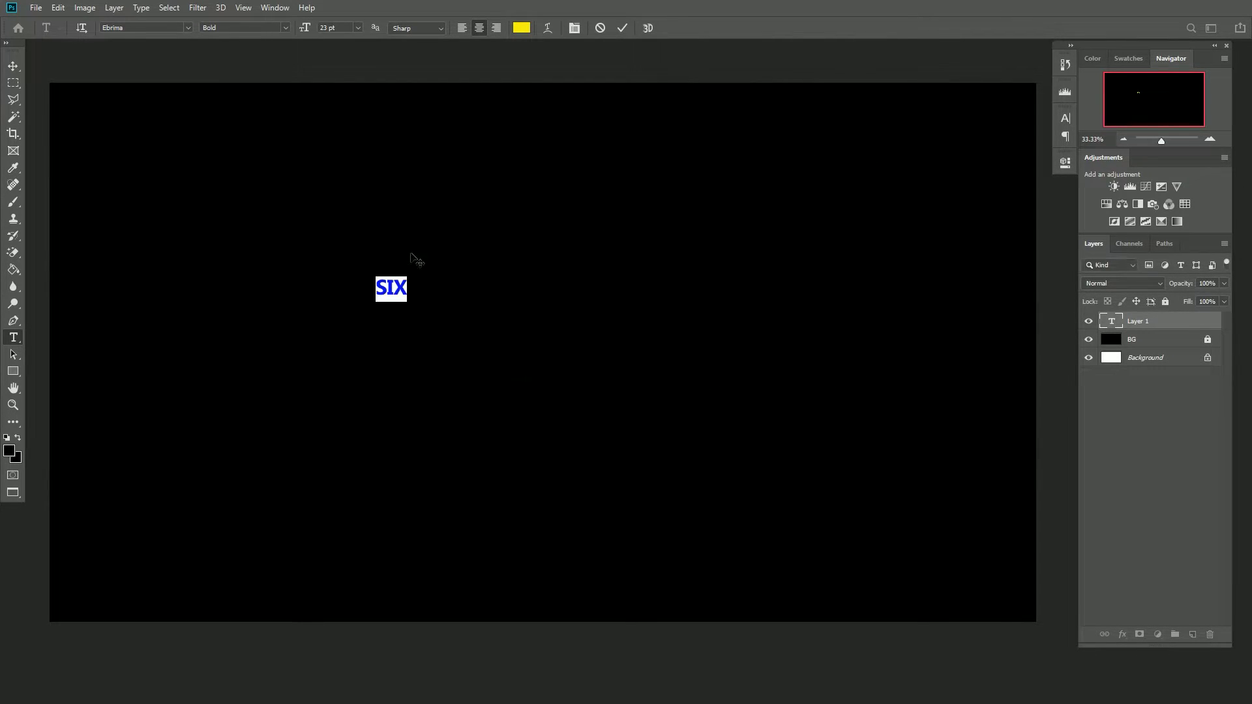
pyautogui.click(623, 28)
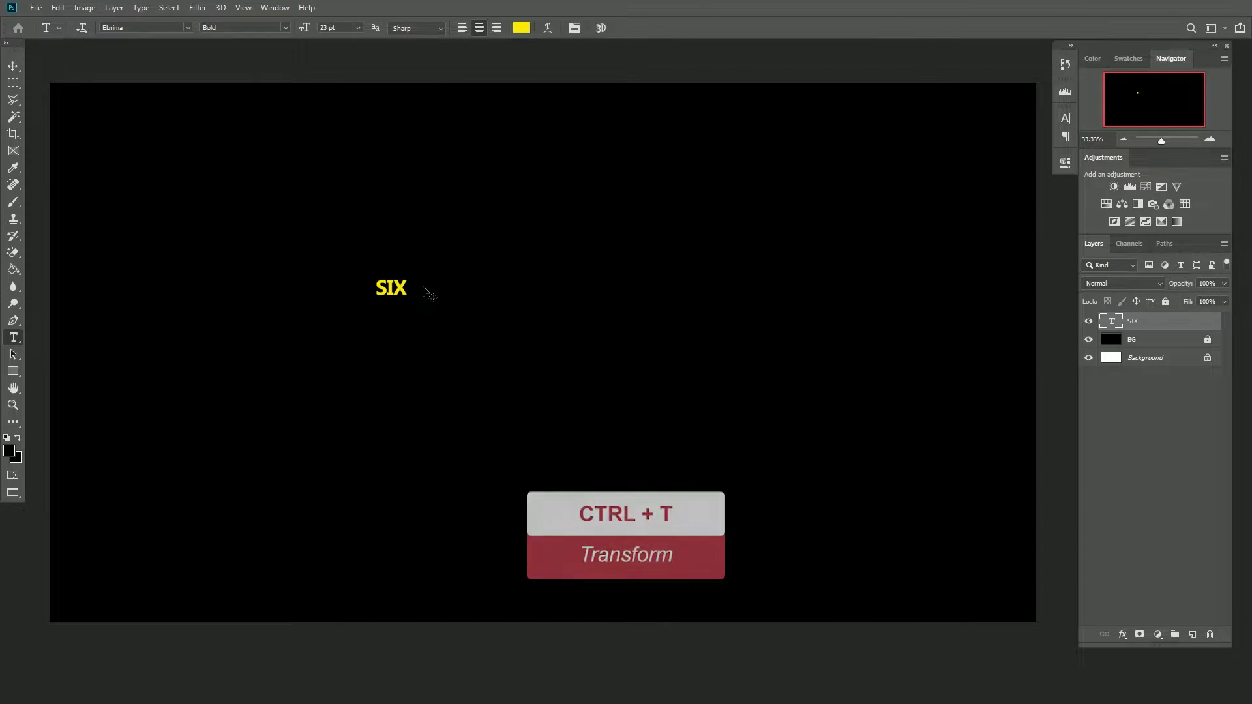
# Free-transform the SIX text, scaling it proportionally to about 1500% and positioning it large in the upper middle of the canvas
pyautogui.hotkey('ctrl', 't')
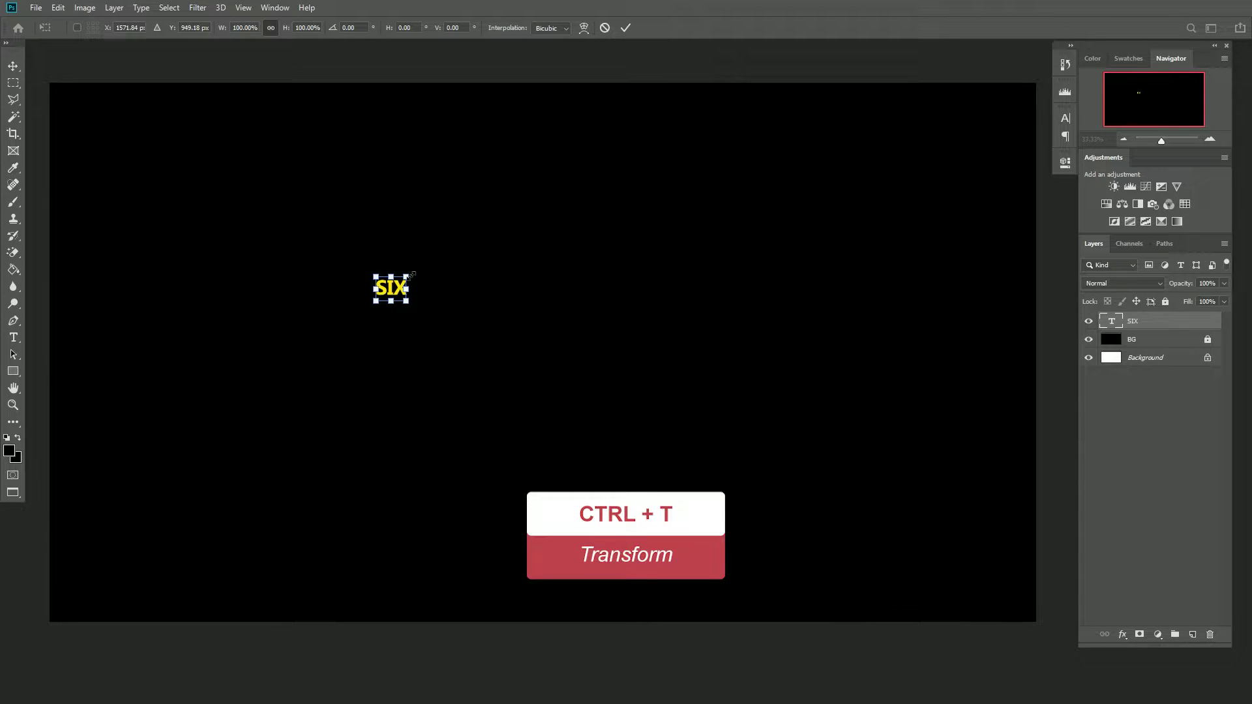
pyautogui.moveTo(410, 274); pyautogui.dragTo(685, 146)
pyautogui.moveTo(606, 189); pyautogui.dragTo(607, 285)
pyautogui.moveTo(640, 188); pyautogui.dragTo(750, 99)
pyautogui.moveTo(642, 212); pyautogui.dragTo(615, 270)
pyautogui.scroll(1, 614, 271)
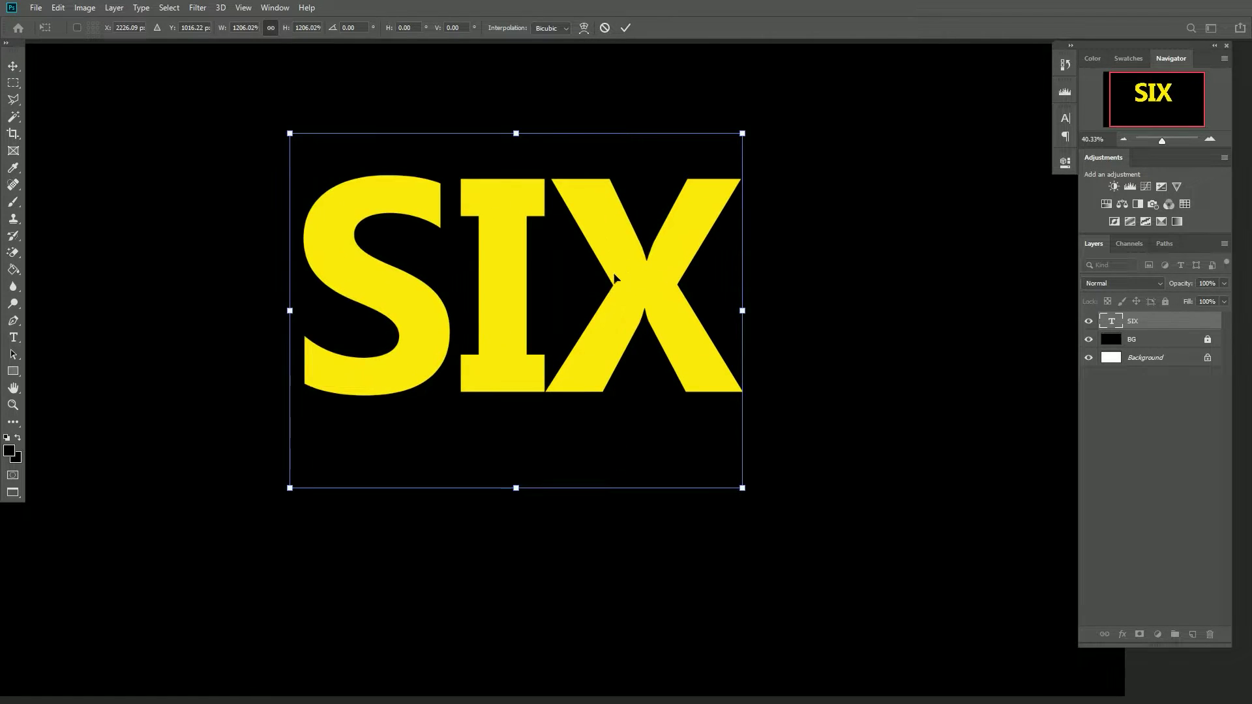
pyautogui.moveTo(742, 488); pyautogui.dragTo(835, 569)
pyautogui.moveTo(687, 306); pyautogui.dragTo(675, 305)
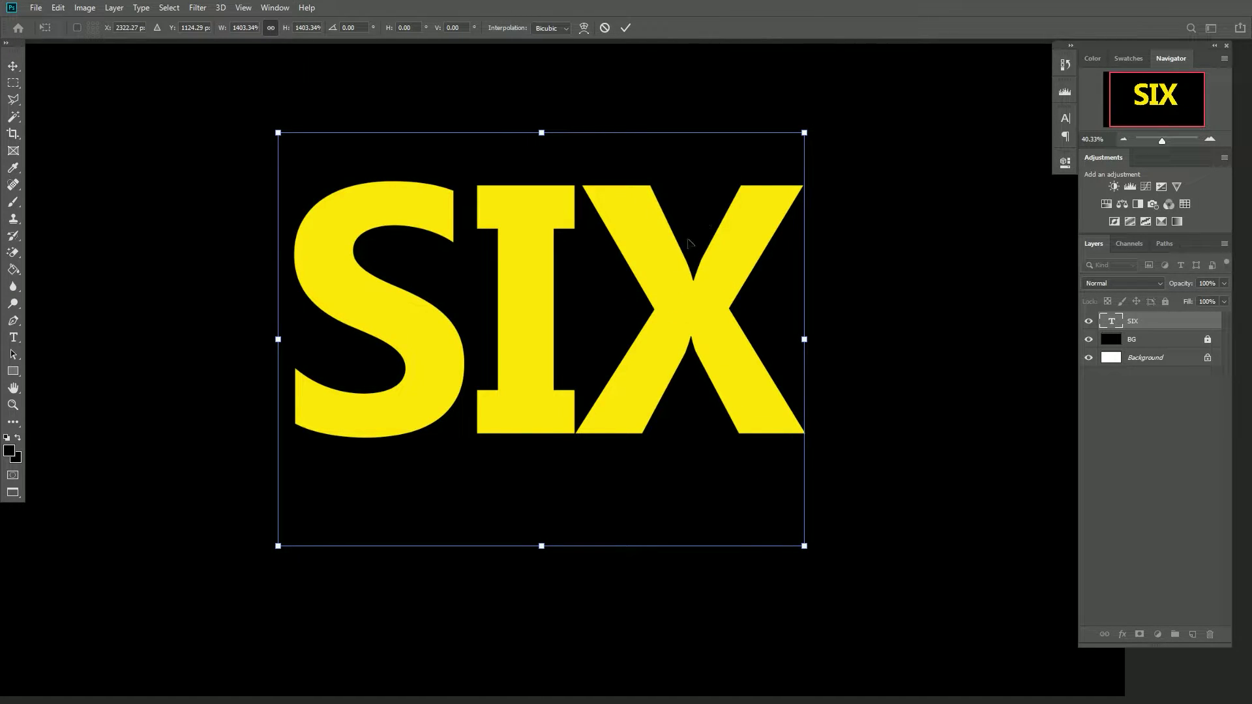
pyautogui.moveTo(809, 132); pyautogui.dragTo(816, 126)
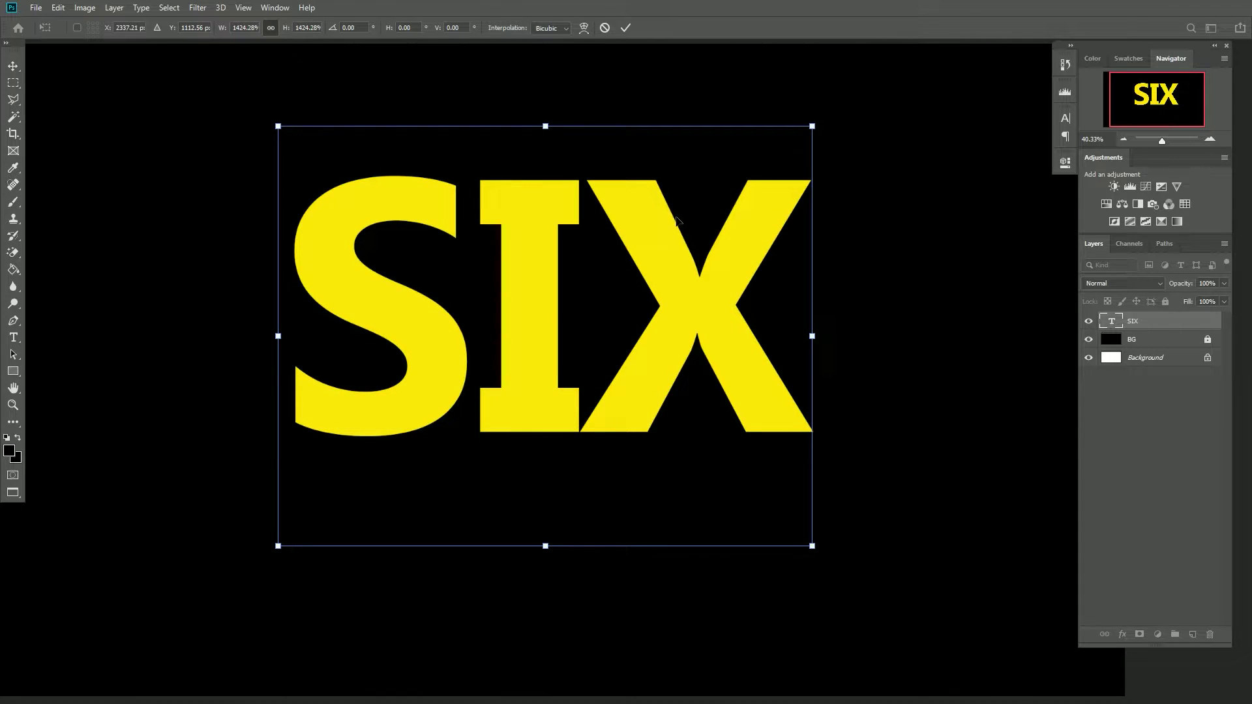
pyautogui.moveTo(814, 547); pyautogui.dragTo(842, 569)
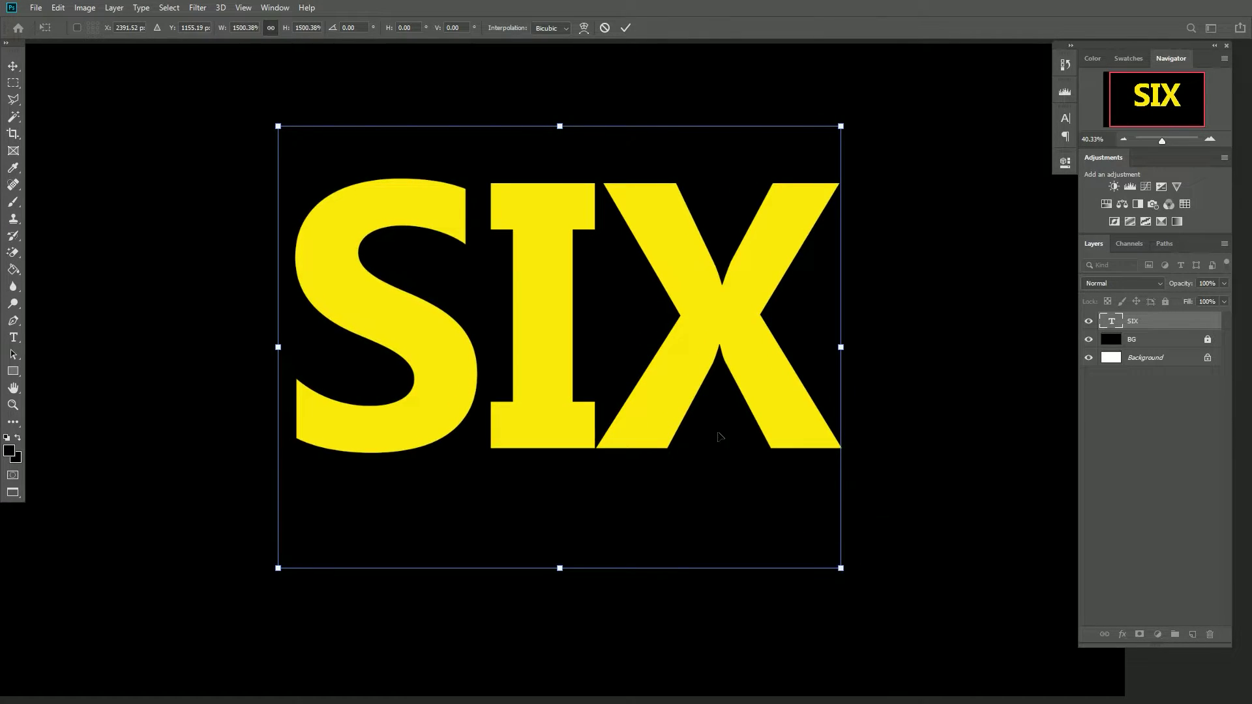
pyautogui.moveTo(704, 345); pyautogui.dragTo(690, 344)
pyautogui.press('t')
pyautogui.press('Return')
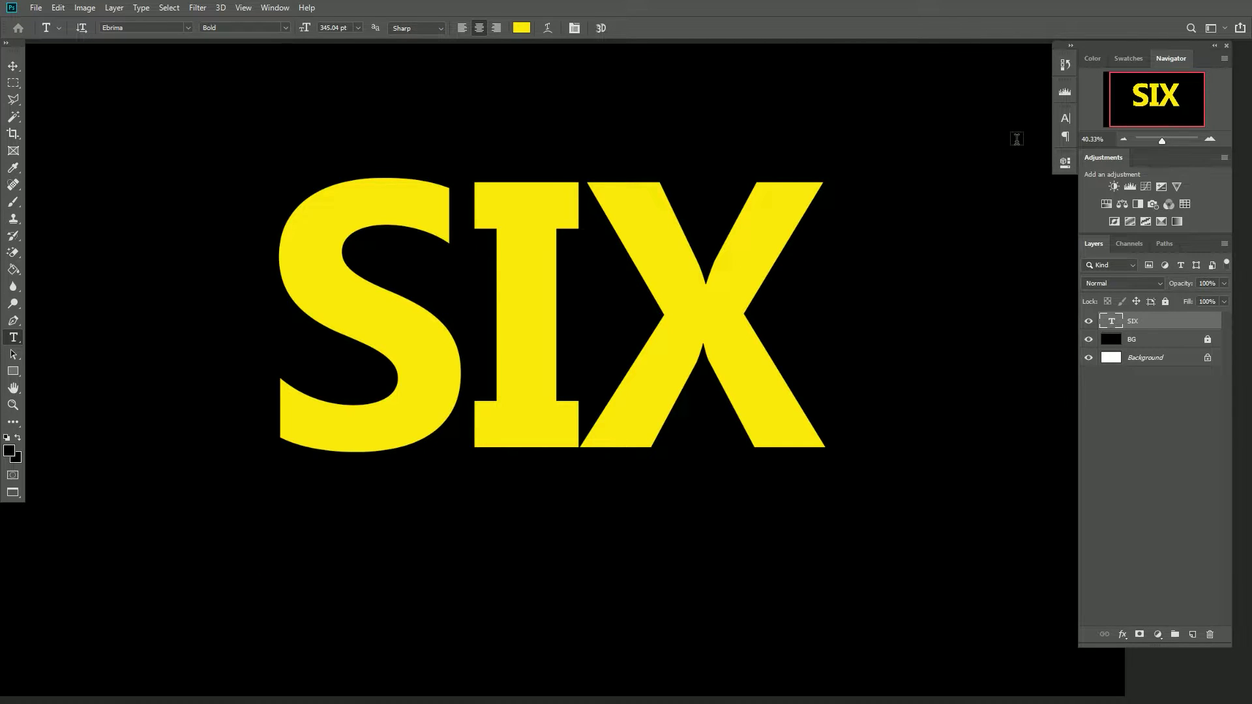
# Widen the letter spacing of the SIX text by setting its tracking to 40
pyautogui.click(1066, 118)
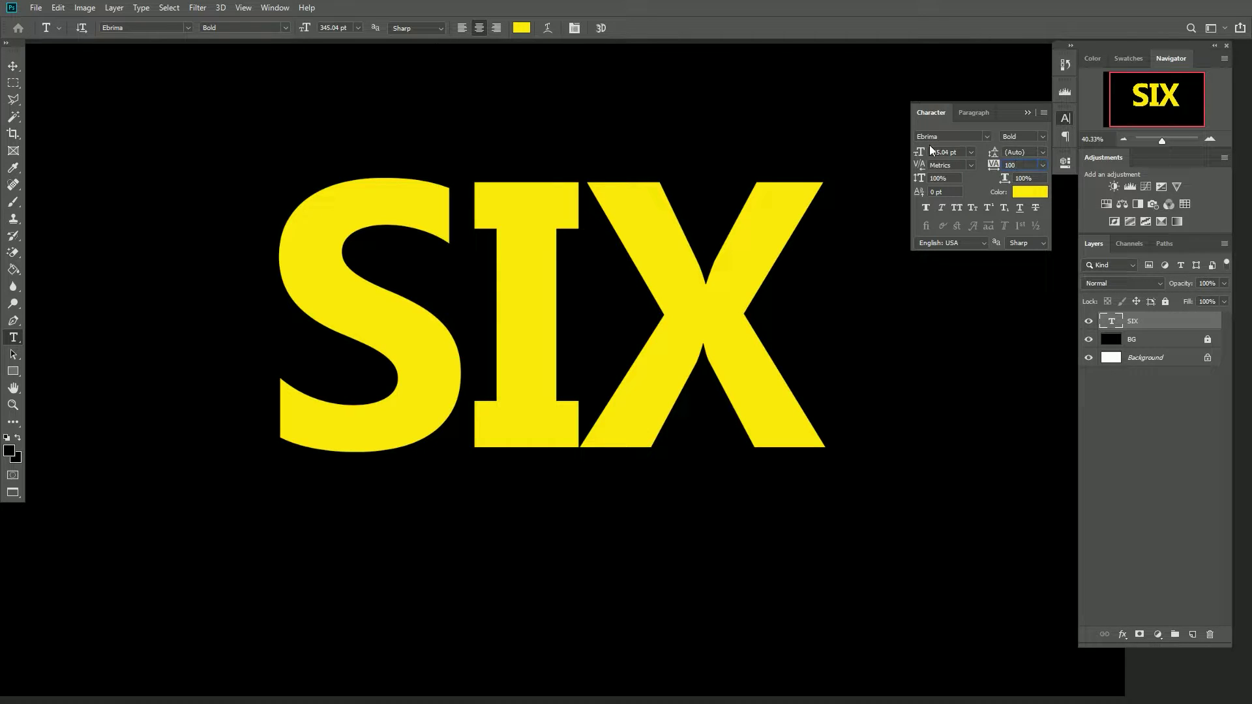
pyautogui.press('Return')
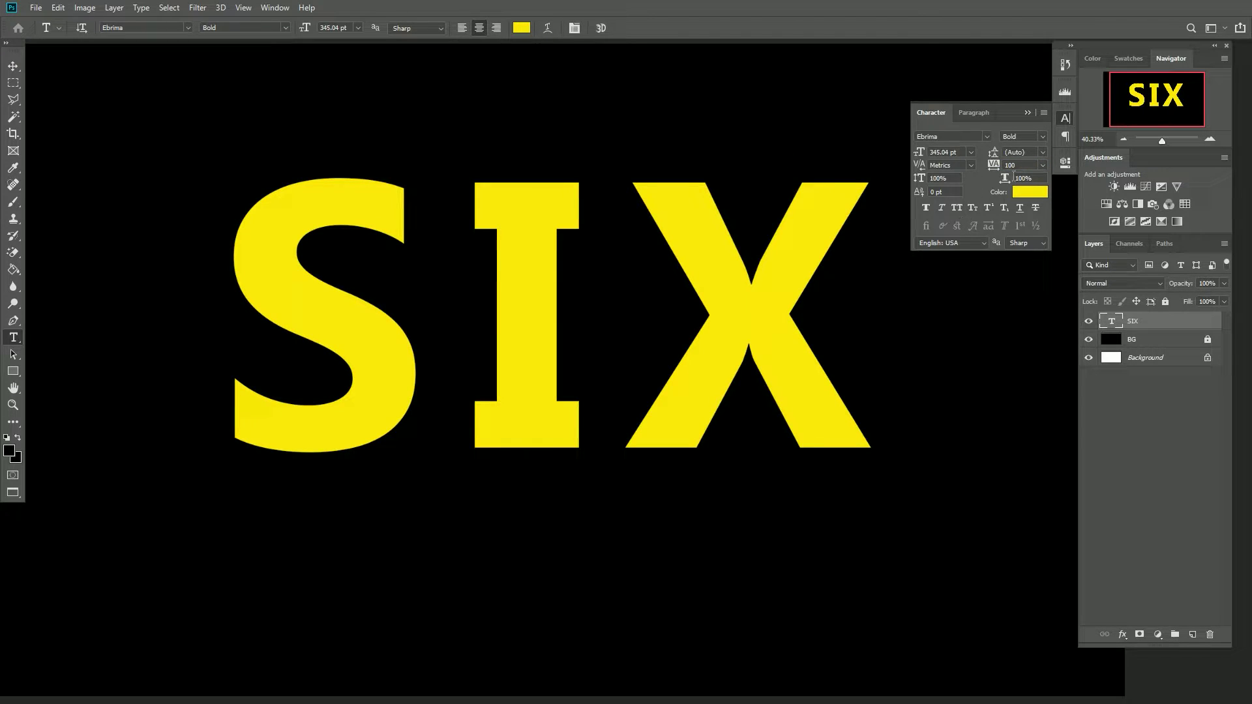
pyautogui.moveTo(996, 166); pyautogui.dragTo(996, 168)
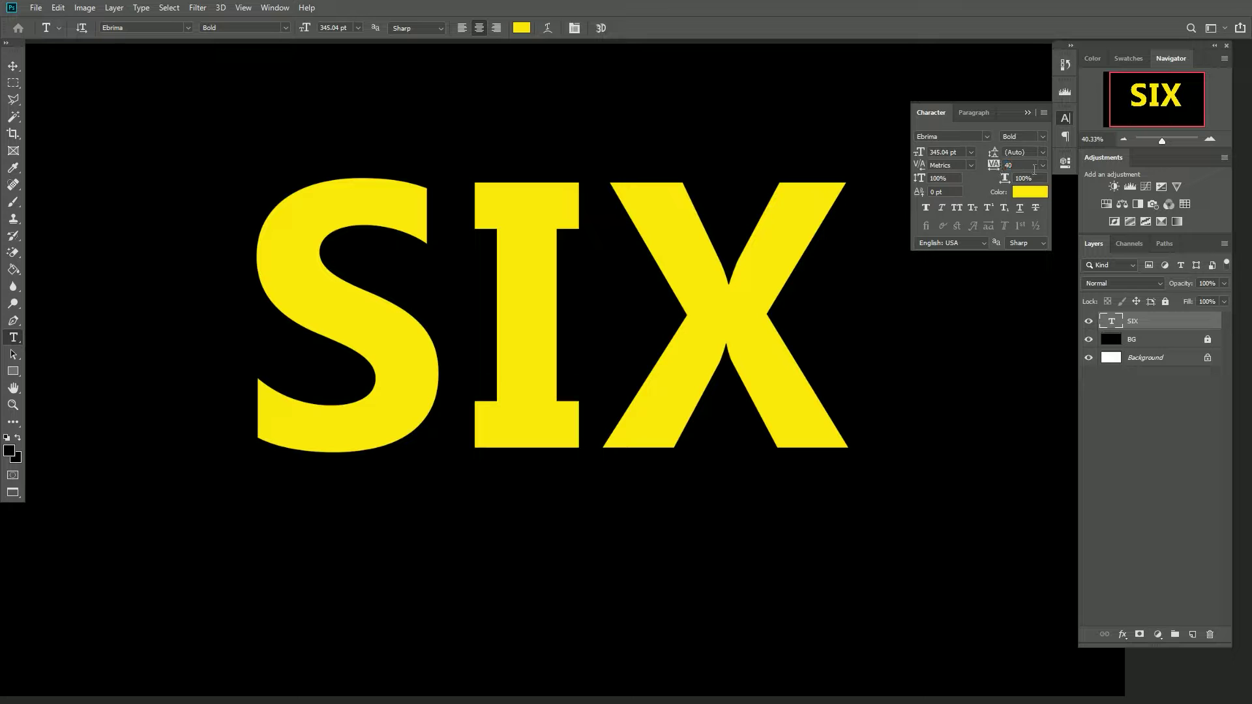
pyautogui.click(1065, 120)
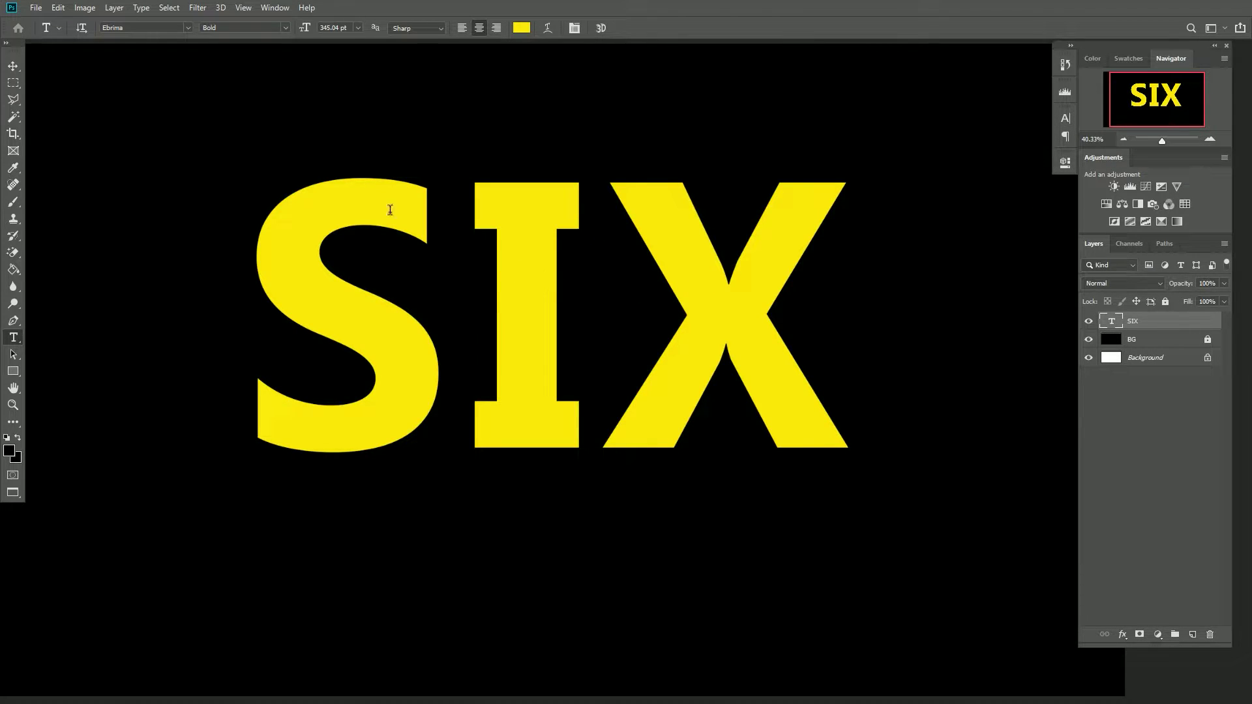
# Add a new empty layer above the SIX text layer
pyautogui.click(19, 67)
pyautogui.rightClick(518, 280)
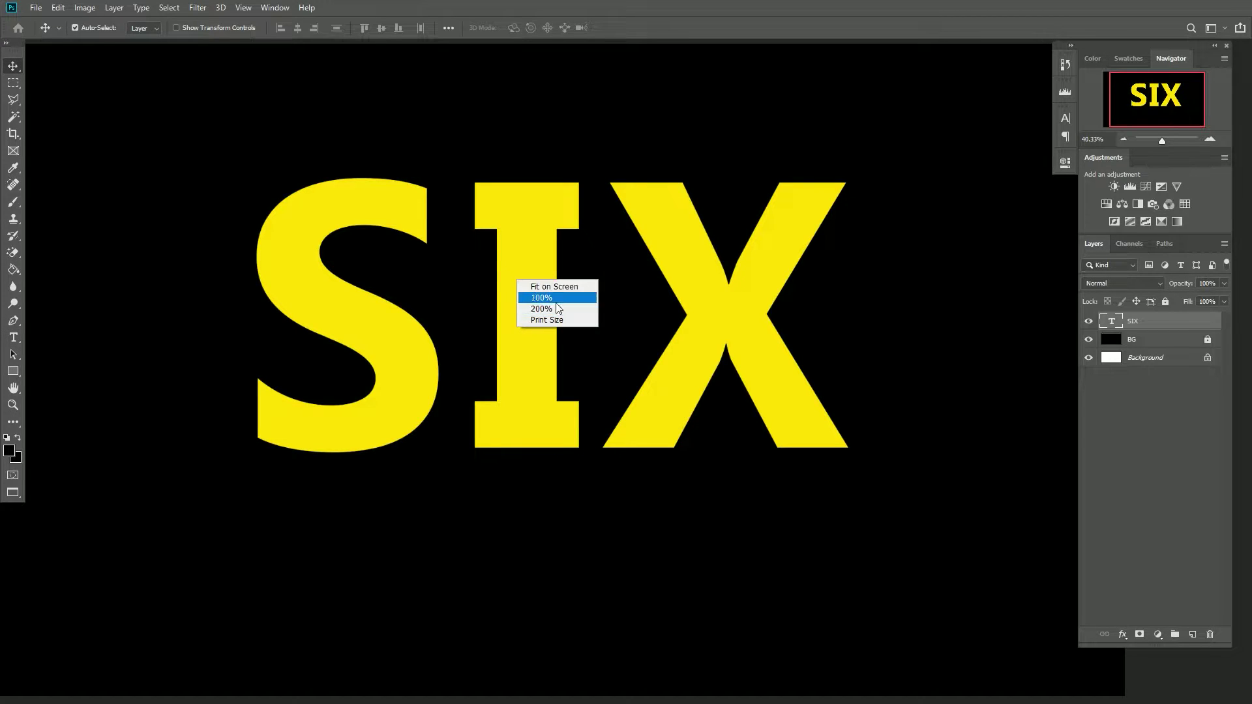
pyautogui.click(552, 299)
pyautogui.scroll(-2, 536, 262)
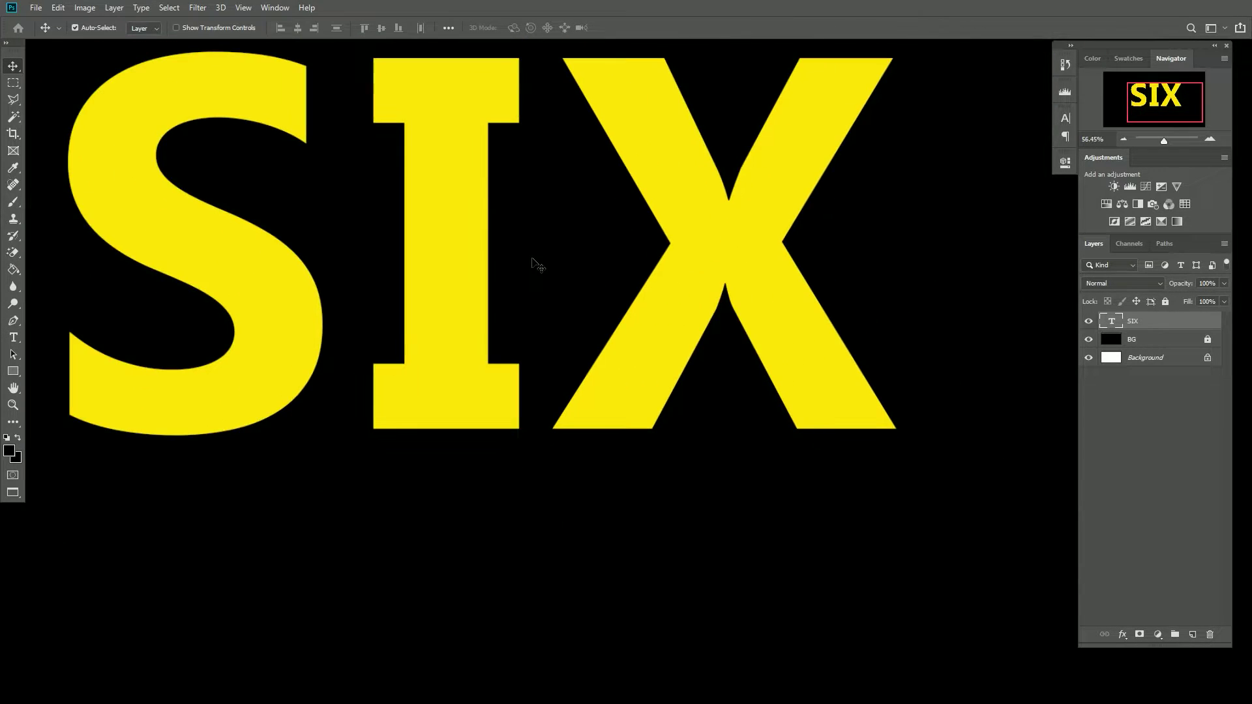
pyautogui.scroll(-4, 536, 262)
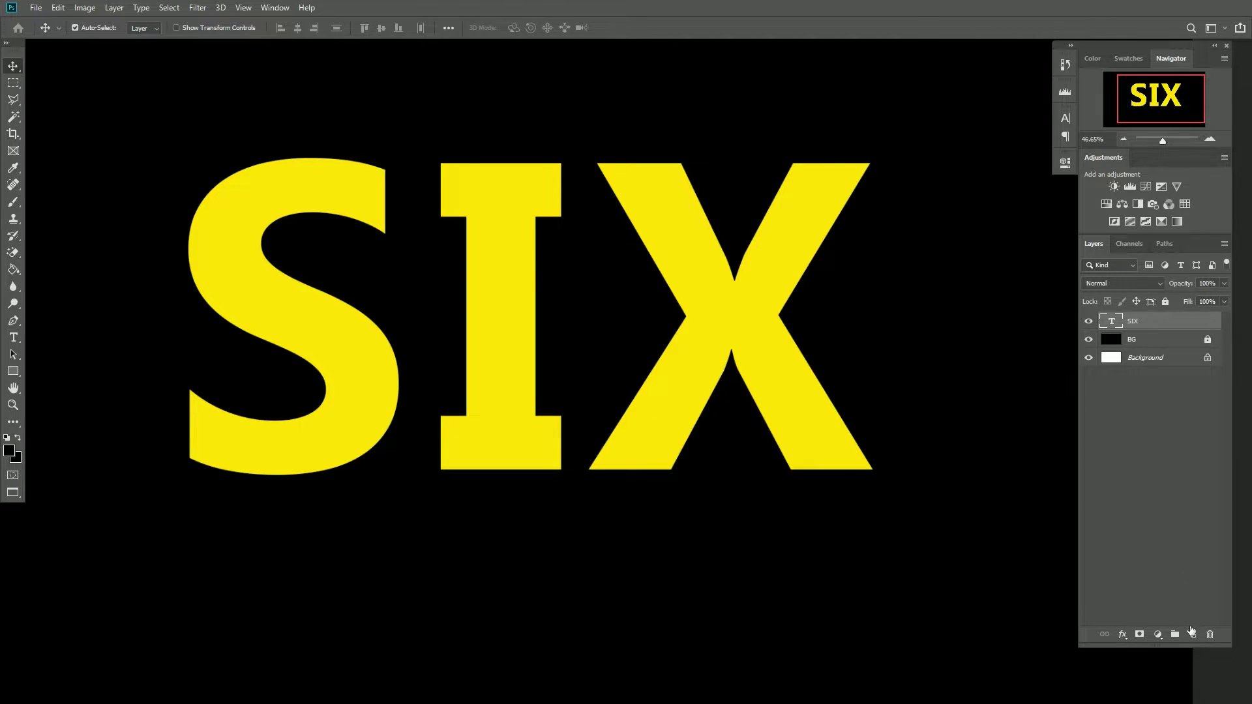
pyautogui.click(1192, 634)
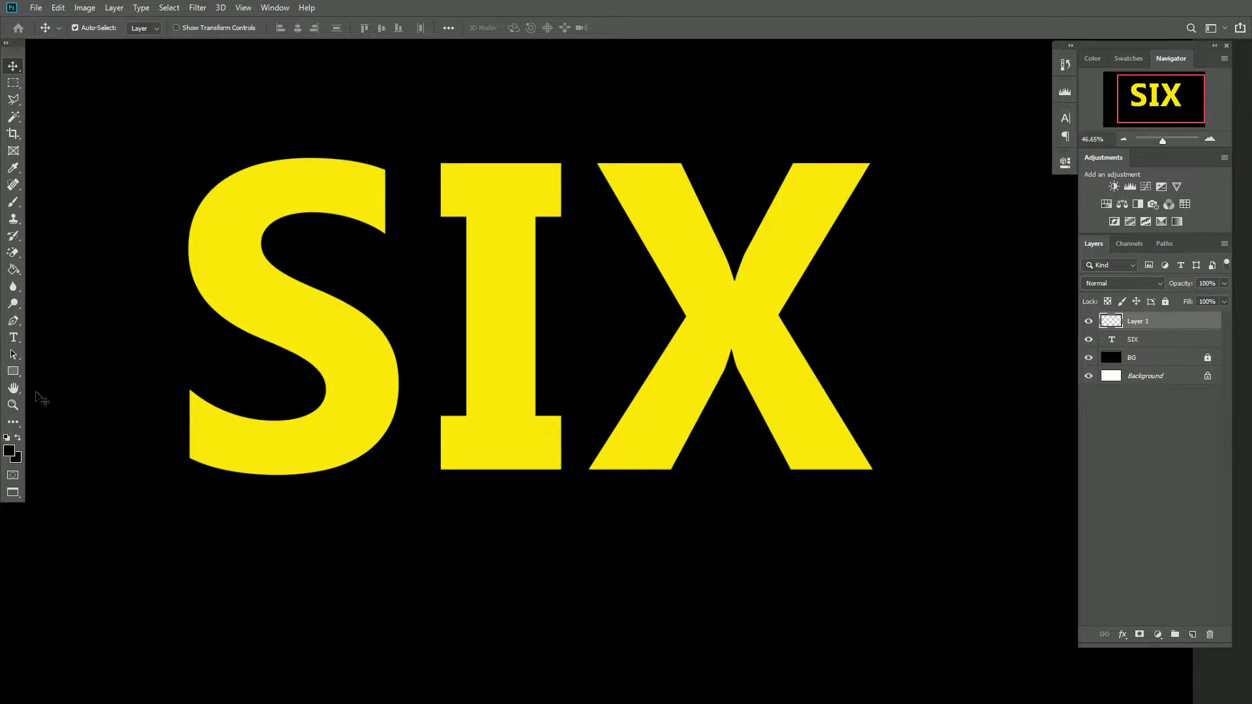
# Set up a soft round brush of 511 px with 0% hardness and black (000000) as the foreground colour
pyautogui.press('b')
pyautogui.click(95, 28)
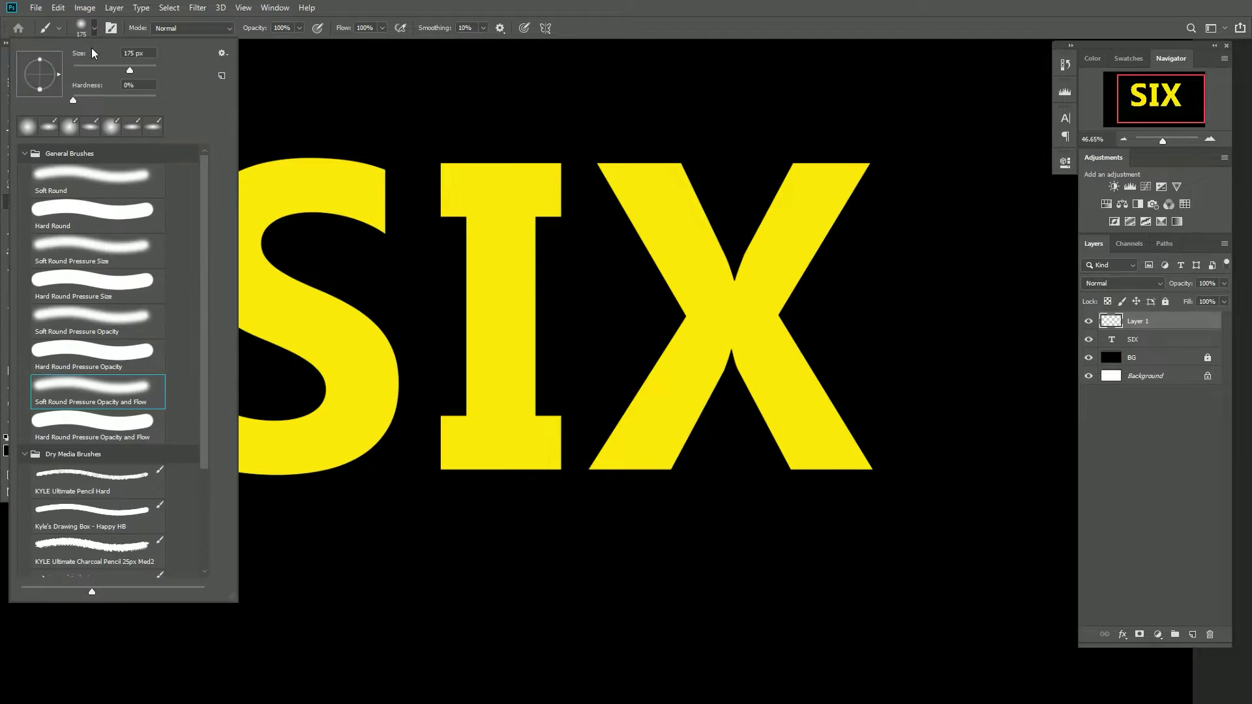
pyautogui.moveTo(130, 70)
pyautogui.mouseDown()
pyautogui.moveTo(96, 67)
pyautogui.moveTo(148, 70)
pyautogui.mouseUp()
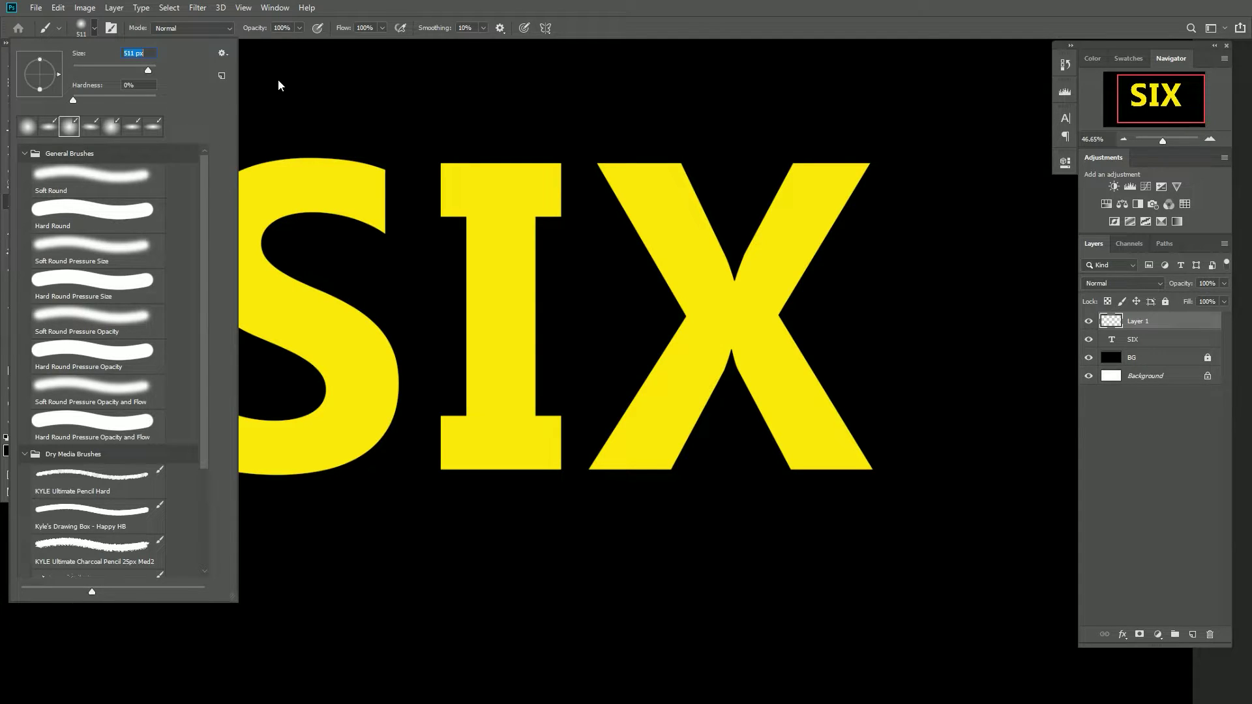
pyautogui.click(456, 502)
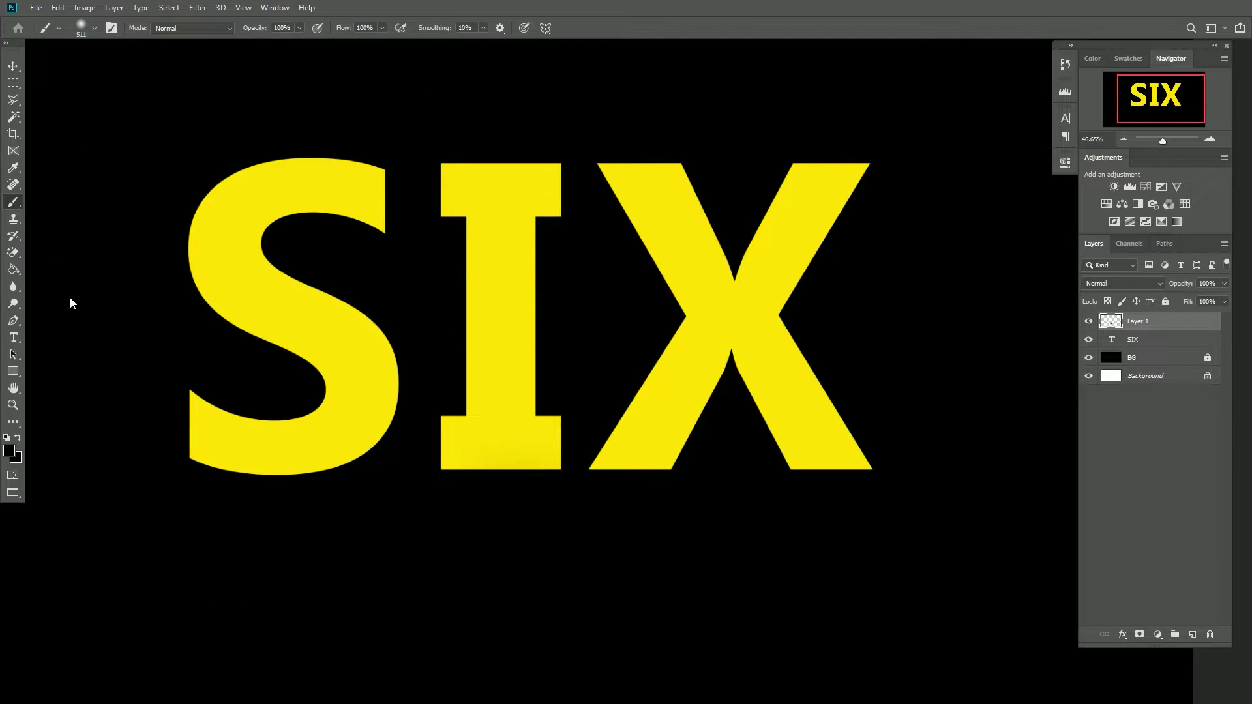
pyautogui.click(15, 450)
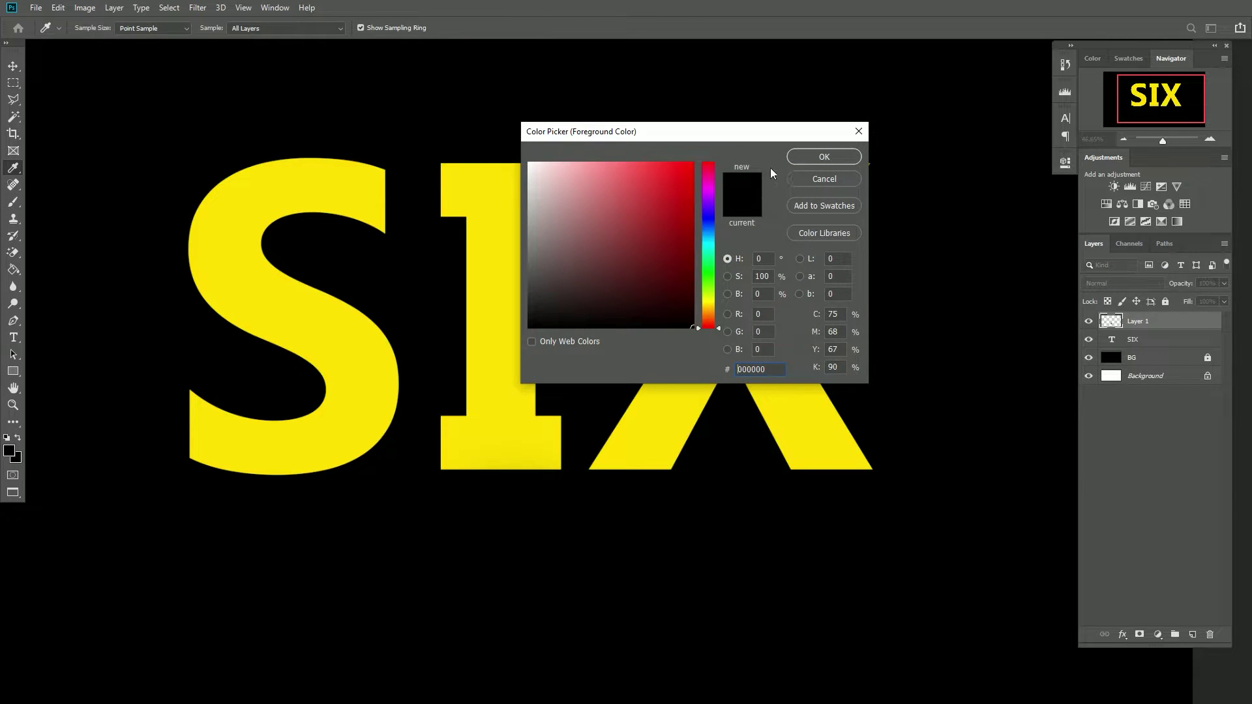
pyautogui.click(820, 158)
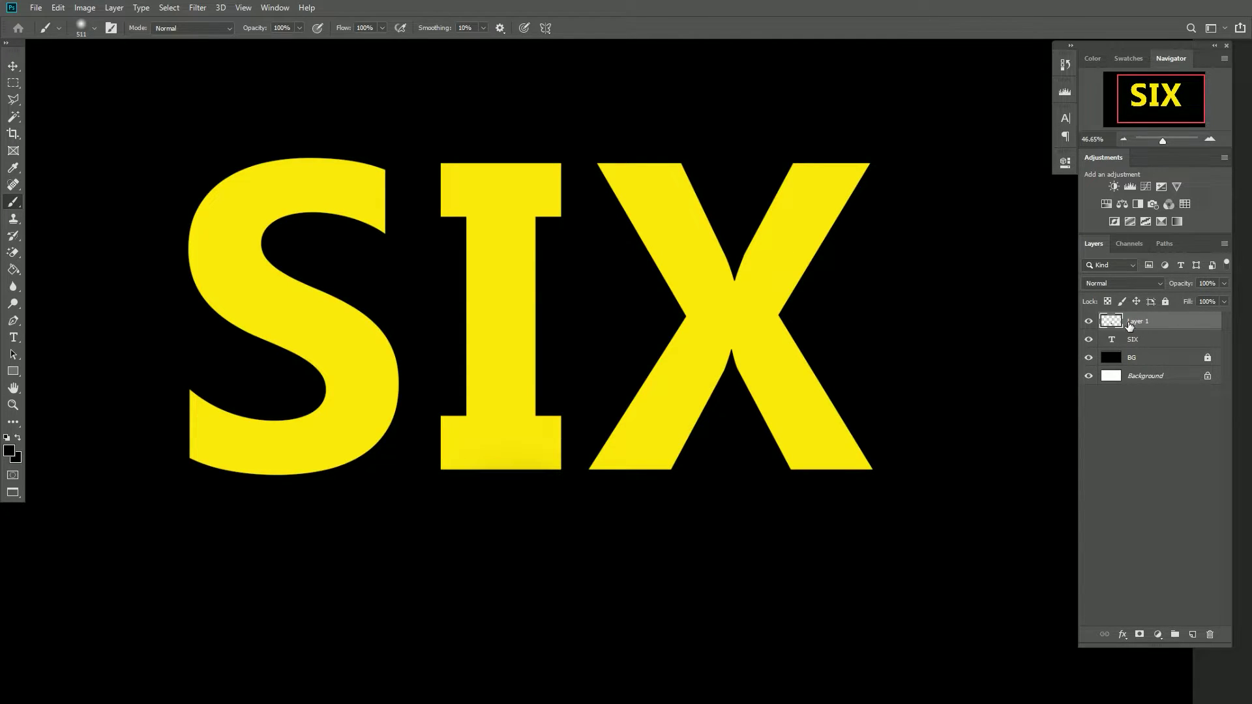
# Clip the empty Layer 1 to the SIX text layer below it with a clipping mask
pyautogui.click(1138, 340)
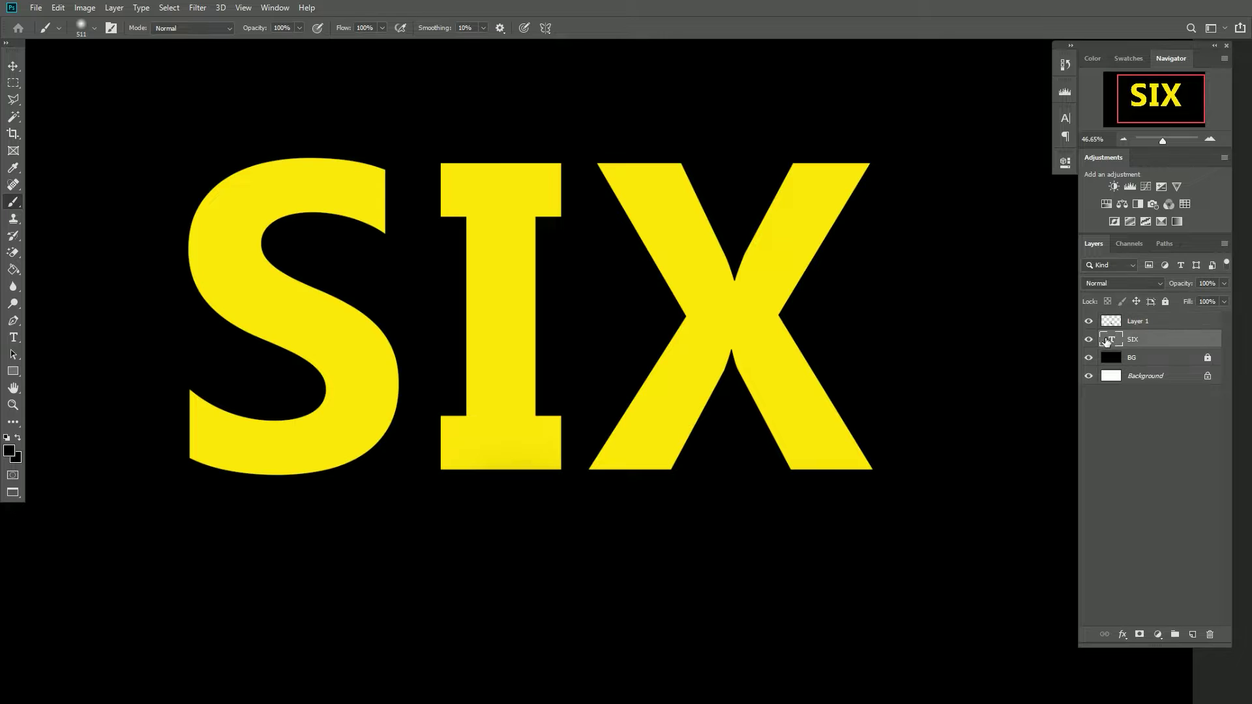
pyautogui.click(1159, 322)
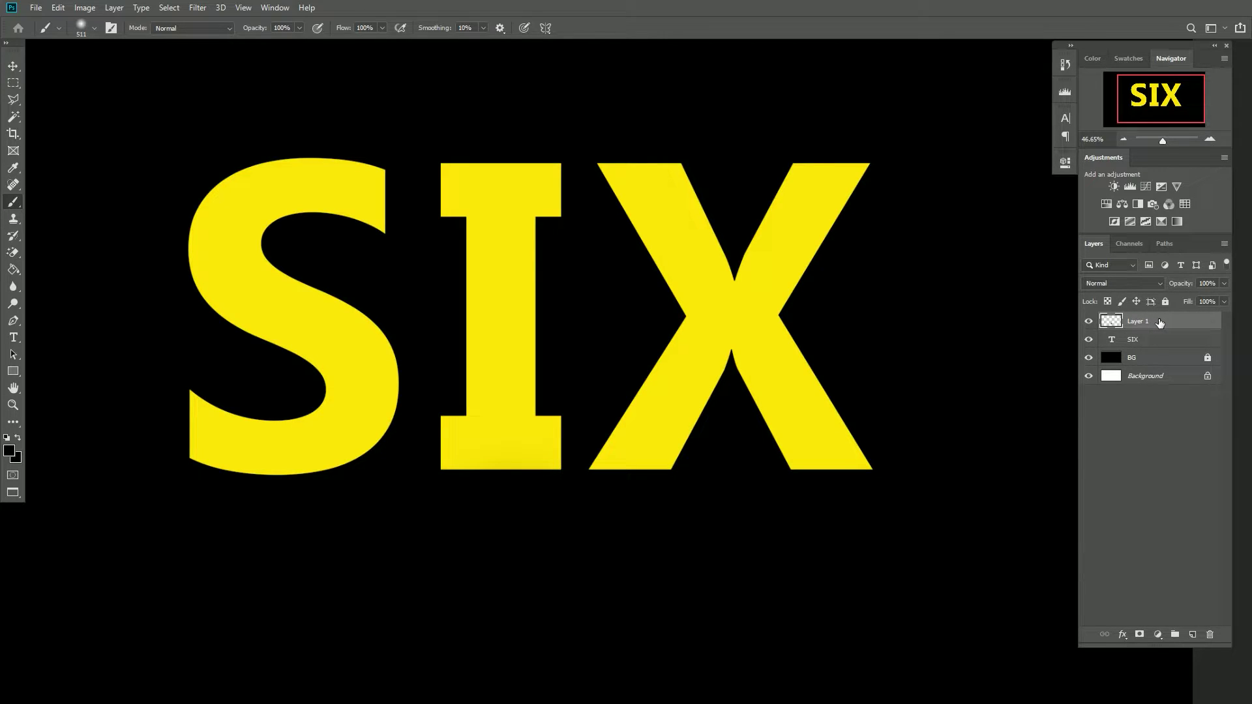
pyautogui.rightClick(1161, 323)
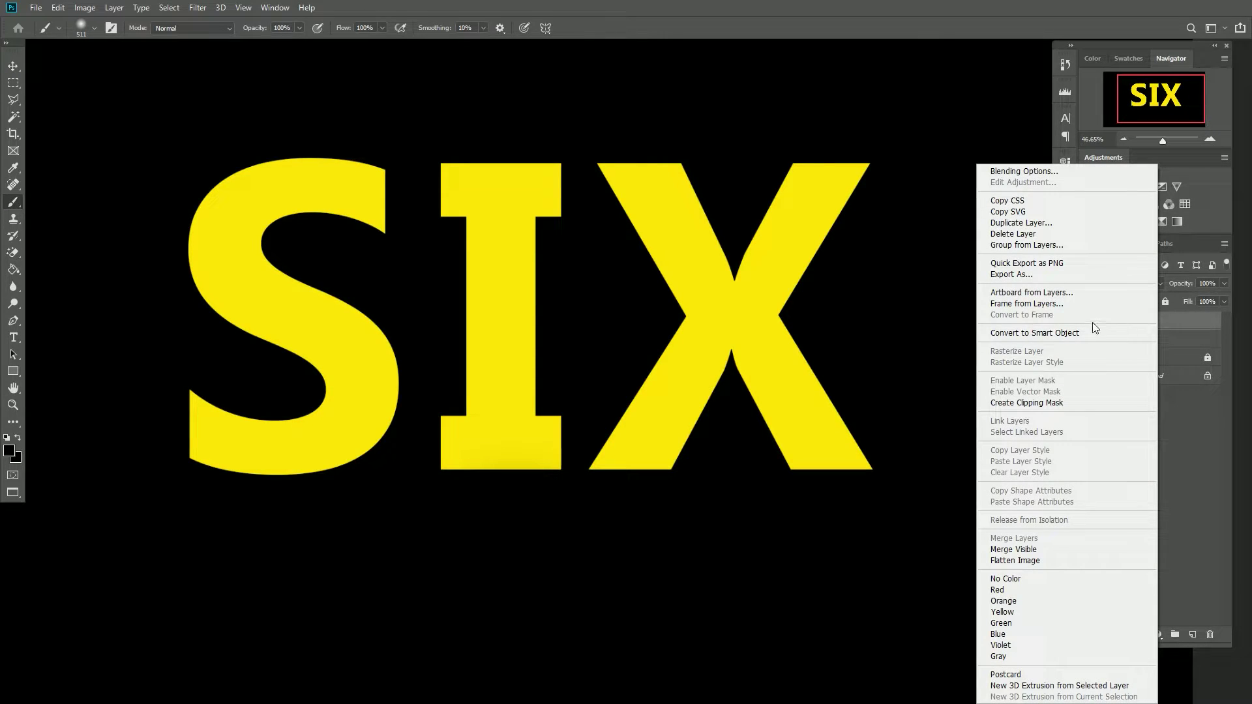
pyautogui.click(1028, 403)
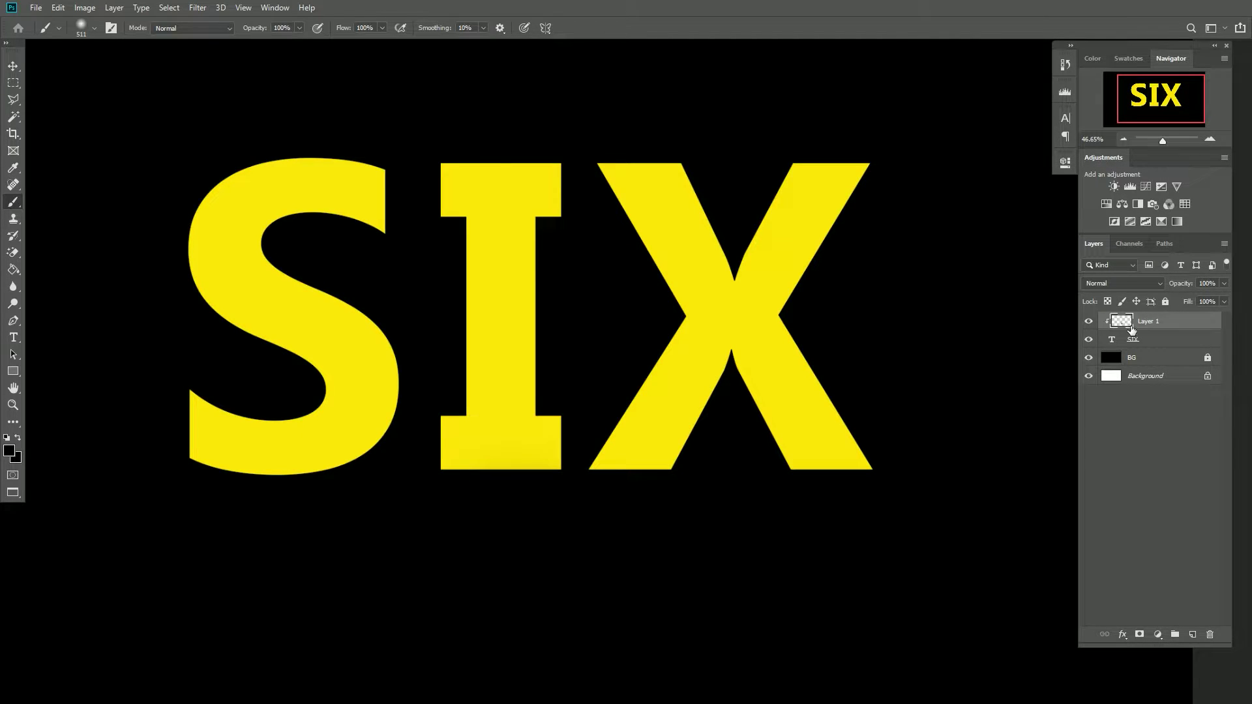
# Brush soft black shading across the lower half of the SIX letters, enlarging the brush to 900 px for the final stroke
pyautogui.moveTo(870, 408)
pyautogui.mouseDown()
pyautogui.moveTo(558, 407)
pyautogui.moveTo(965, 383)
pyautogui.moveTo(447, 393)
pyautogui.moveTo(658, 367)
pyautogui.moveTo(364, 388)
pyautogui.moveTo(545, 421)
pyautogui.moveTo(78, 396)
pyautogui.mouseUp()
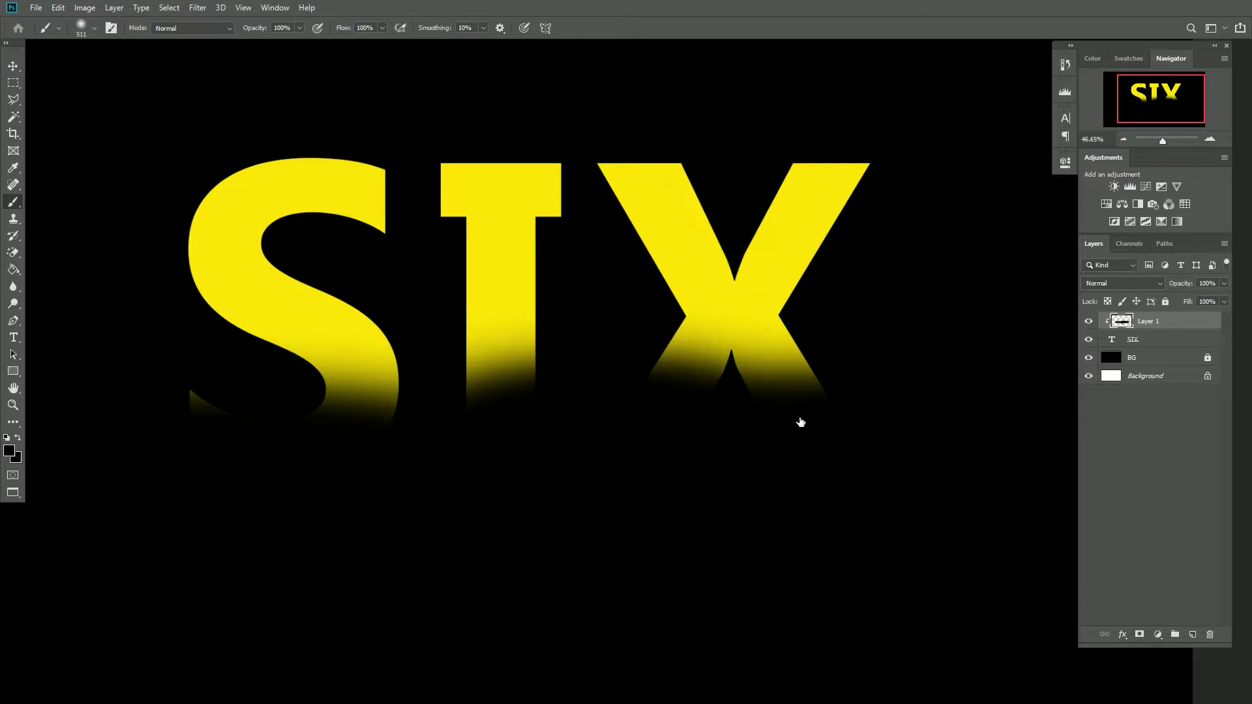
pyautogui.moveTo(96, 415); pyautogui.dragTo(807, 427)
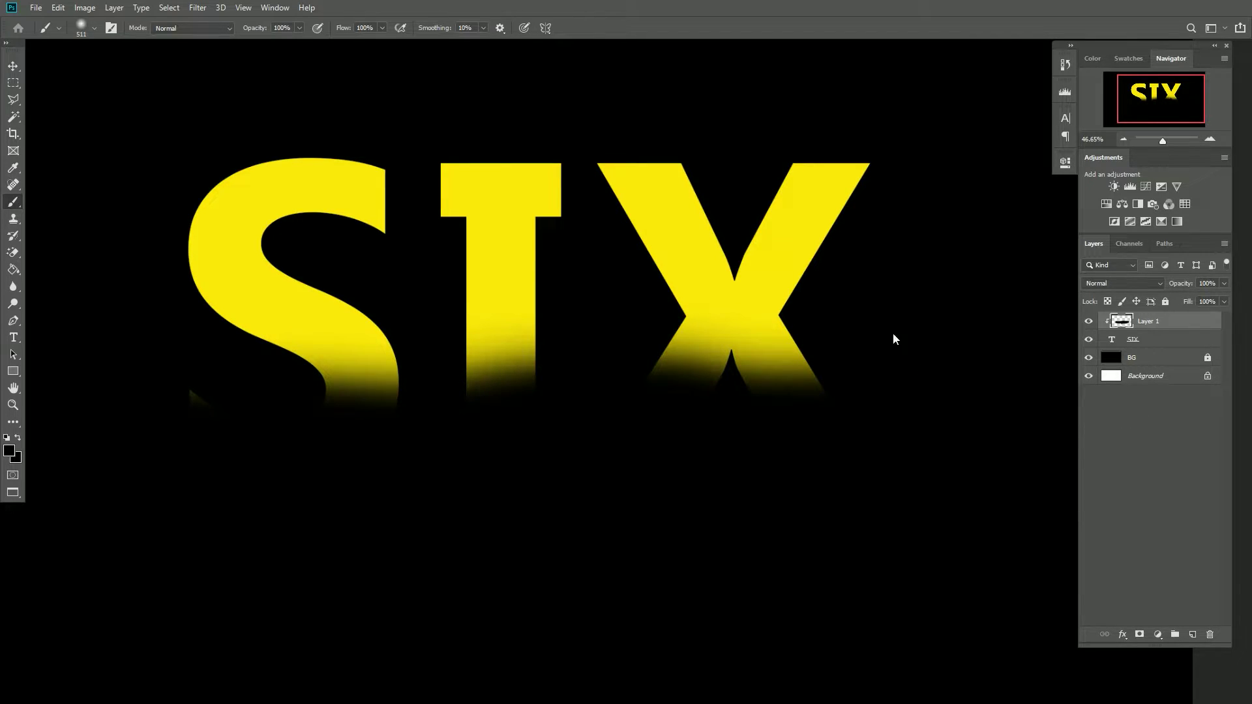
pyautogui.moveTo(898, 339); pyautogui.dragTo(731, 365)
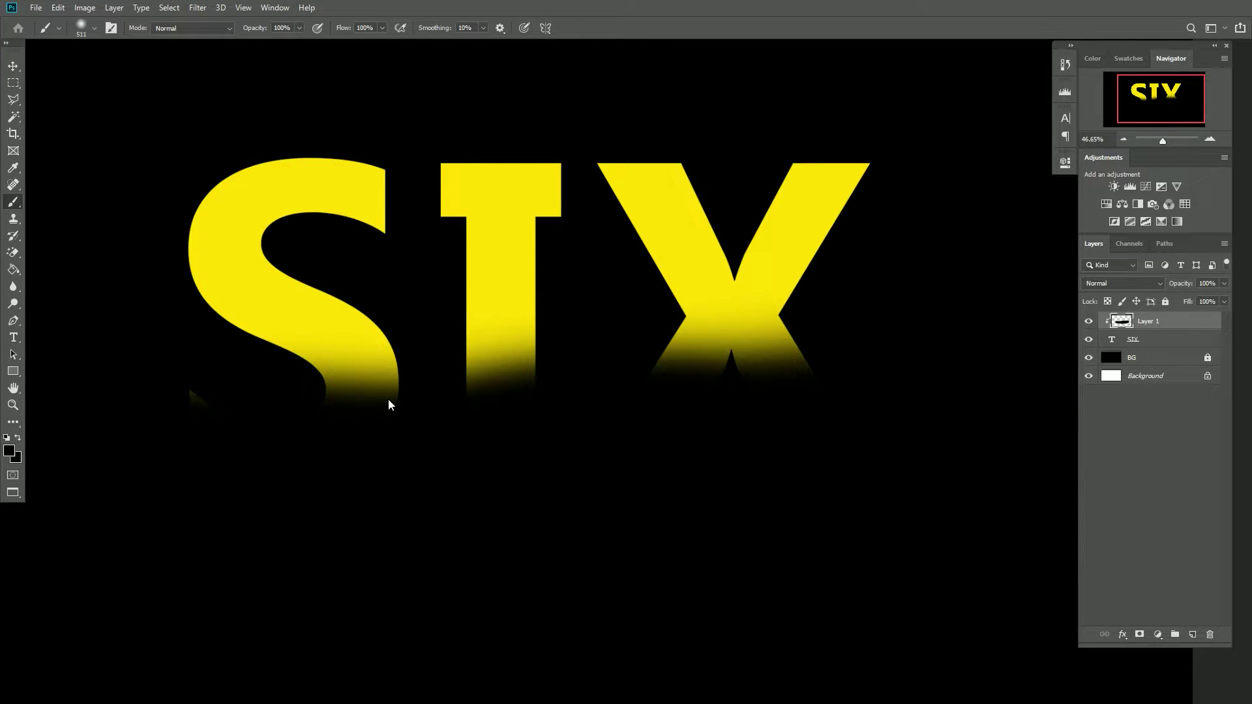
pyautogui.press(']')
pyautogui.press(']')
pyautogui.press(']')
pyautogui.press(']')
pyautogui.moveTo(864, 490); pyautogui.dragTo(509, 478)
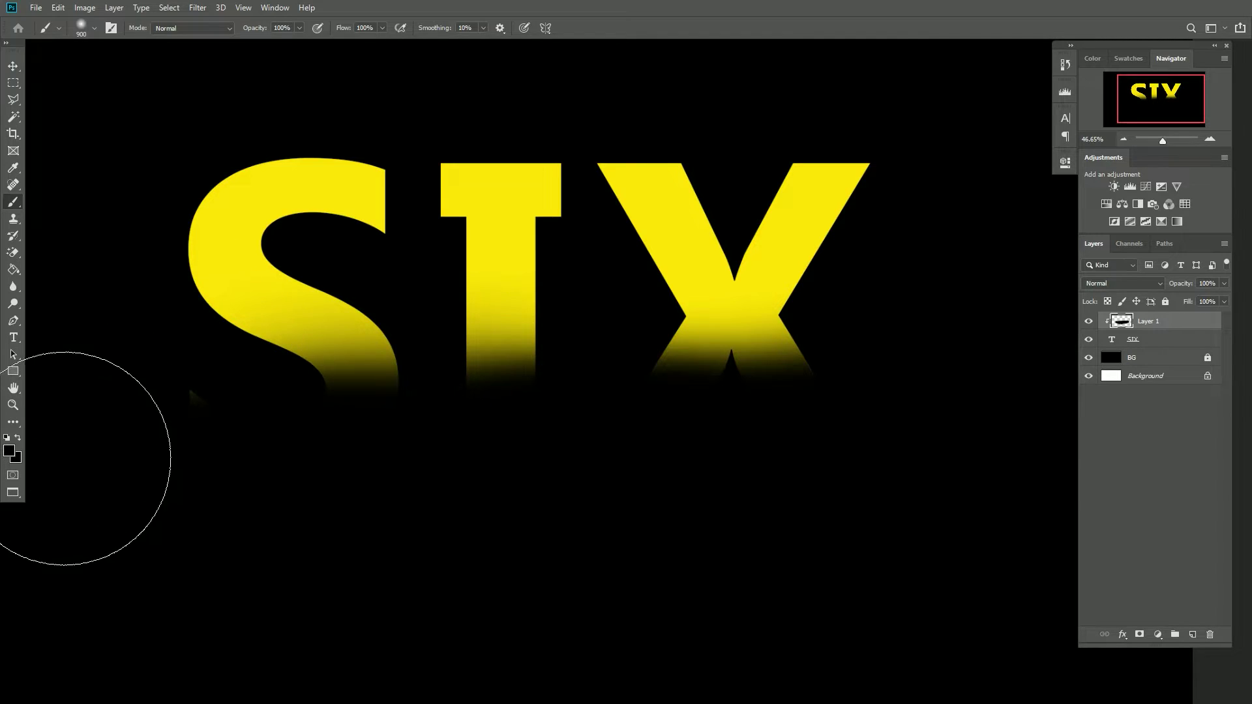
# Set the foreground colour to white (ffffff) and brush soft highlights across the upper part of the SIX letters
pyautogui.click(10, 452)
pyautogui.write('ffffff')
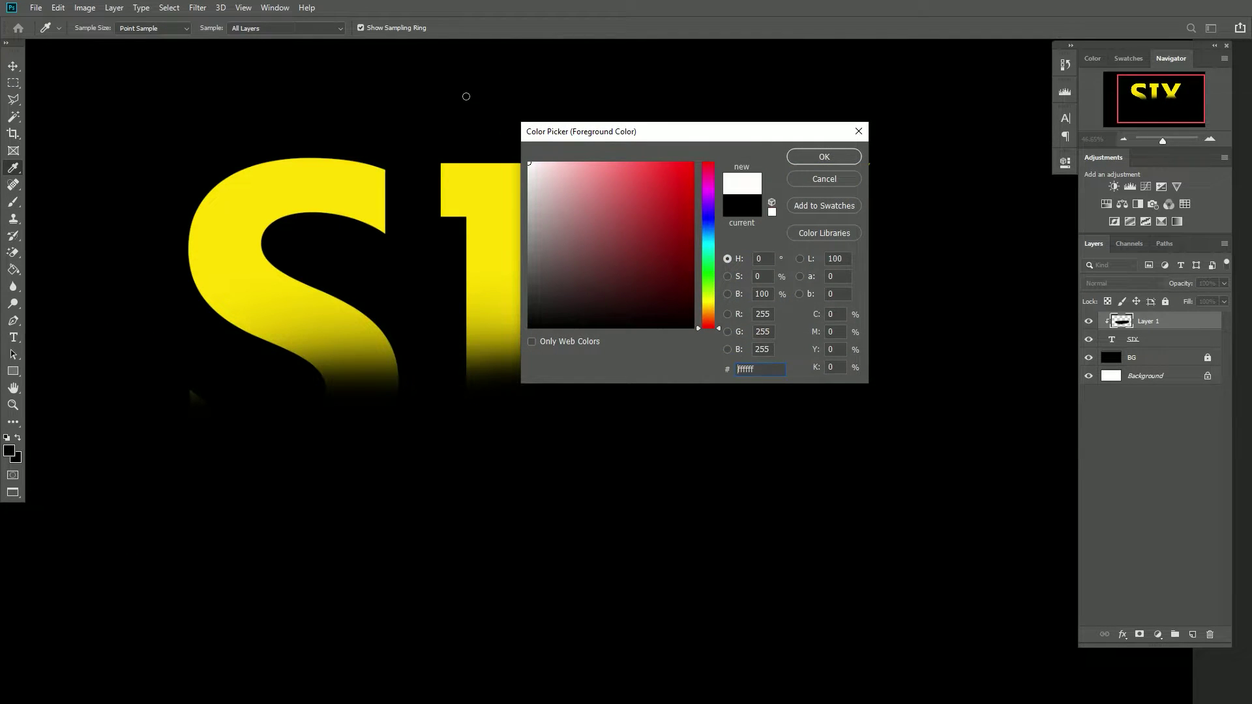
pyautogui.click(824, 157)
pyautogui.moveTo(783, 148)
pyautogui.mouseDown()
pyautogui.moveTo(756, 153)
pyautogui.moveTo(897, 145)
pyautogui.moveTo(224, 144)
pyautogui.moveTo(883, 162)
pyautogui.moveTo(360, 129)
pyautogui.mouseUp()
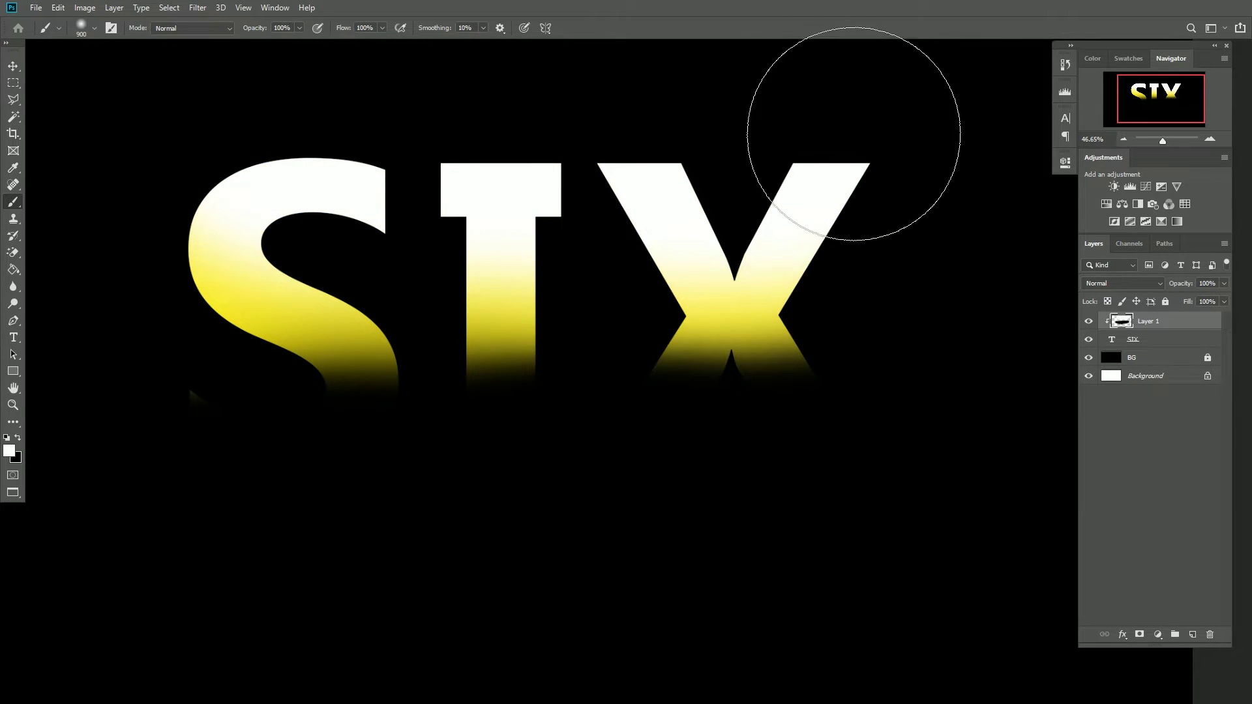
# Set the blend mode of the brushed Layer 1 to Overlay
pyautogui.click(1114, 284)
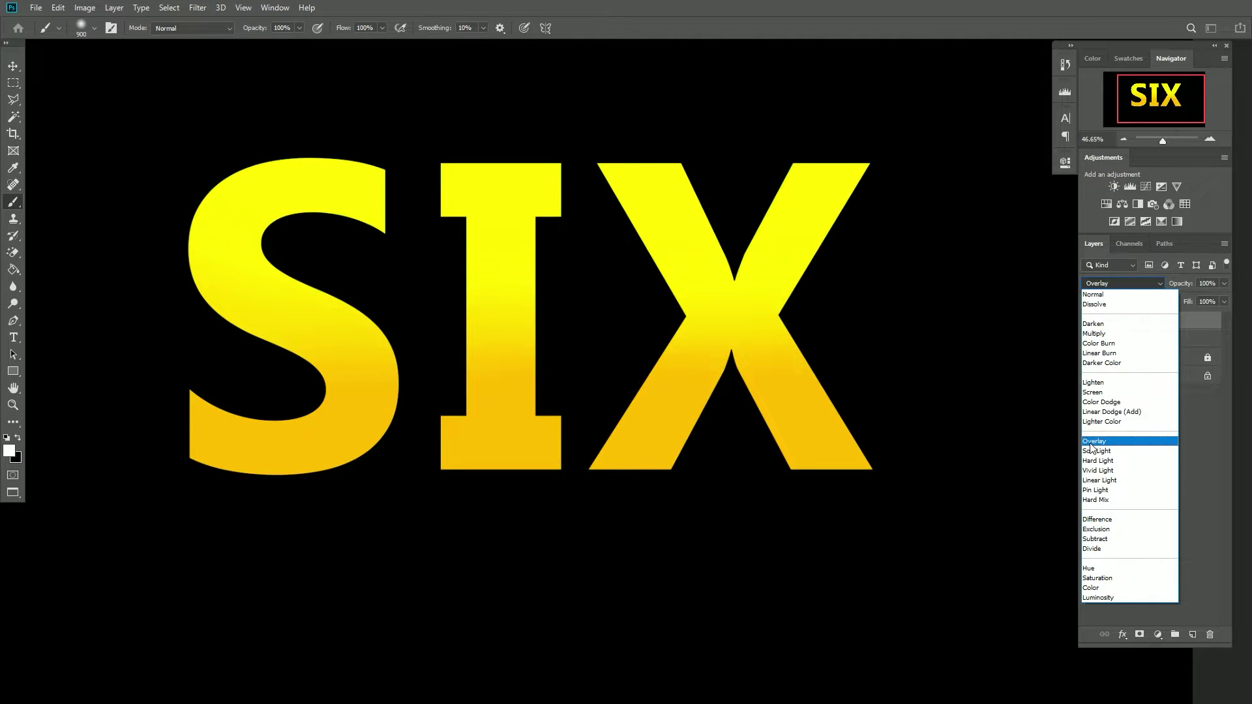
pyautogui.click(1091, 443)
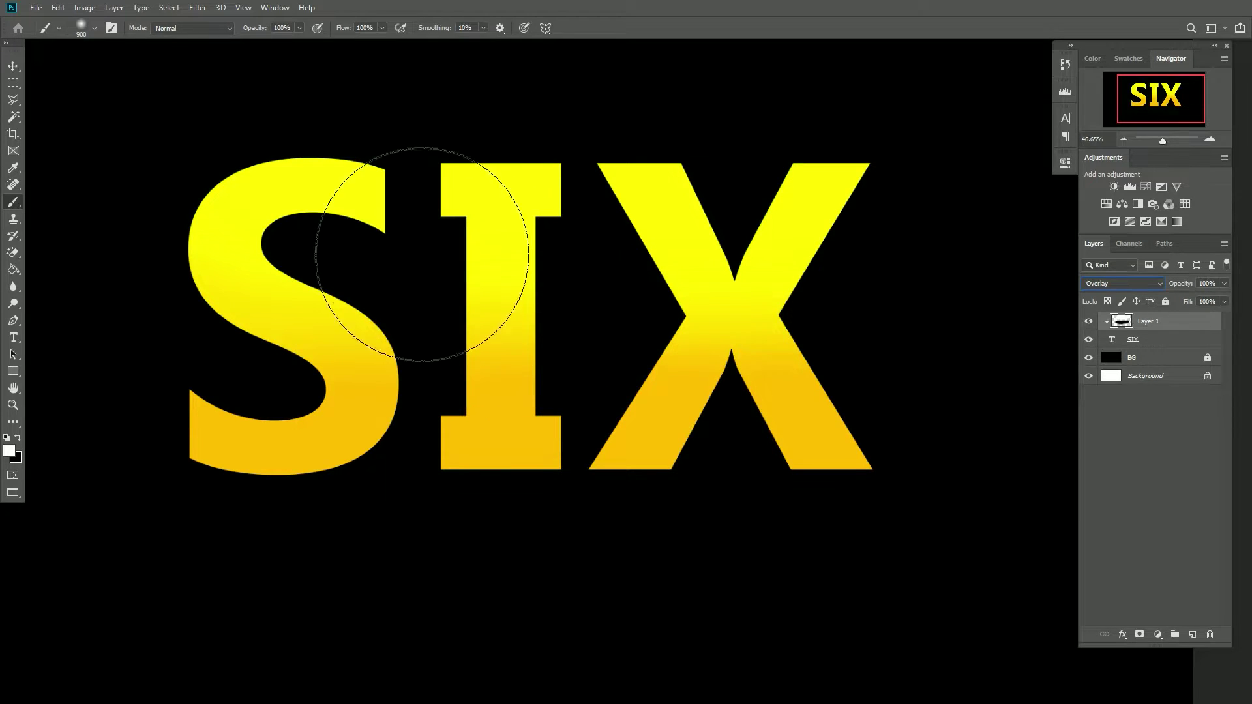
pyautogui.click(13, 66)
pyautogui.click(458, 235)
pyautogui.scroll(-3, 614, 296)
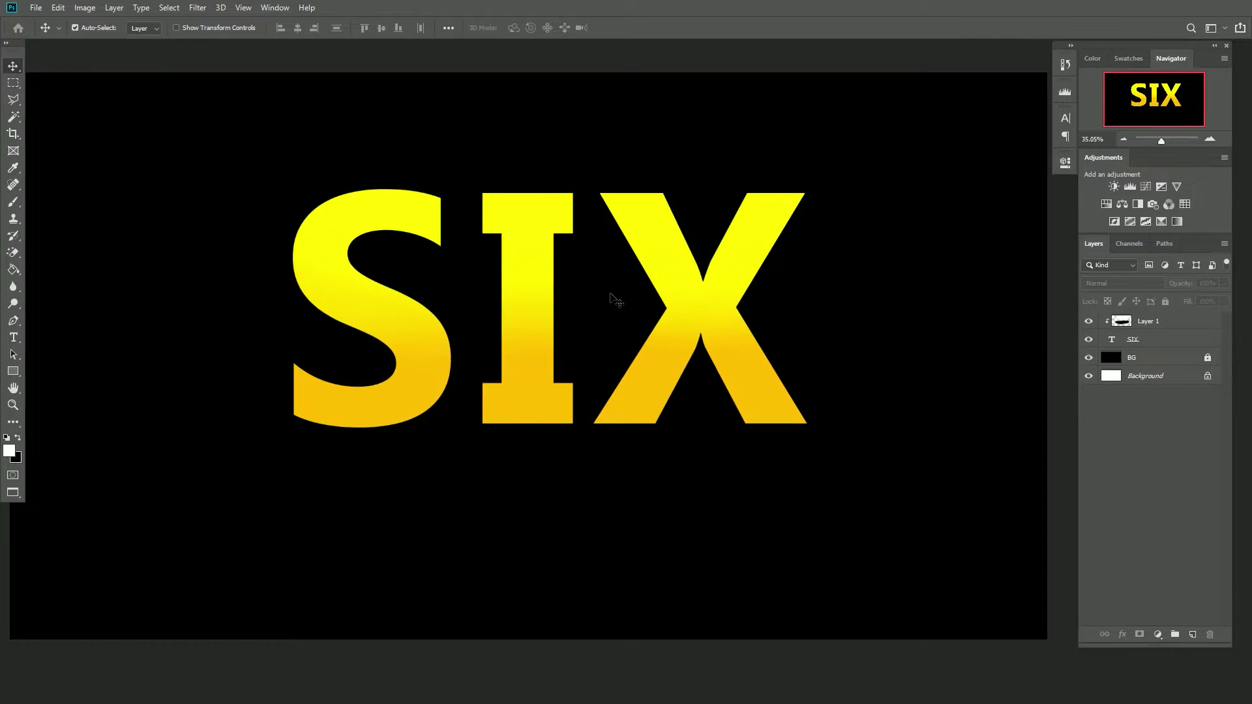
pyautogui.scroll(4, 614, 296)
pyautogui.moveTo(617, 299); pyautogui.dragTo(669, 303)
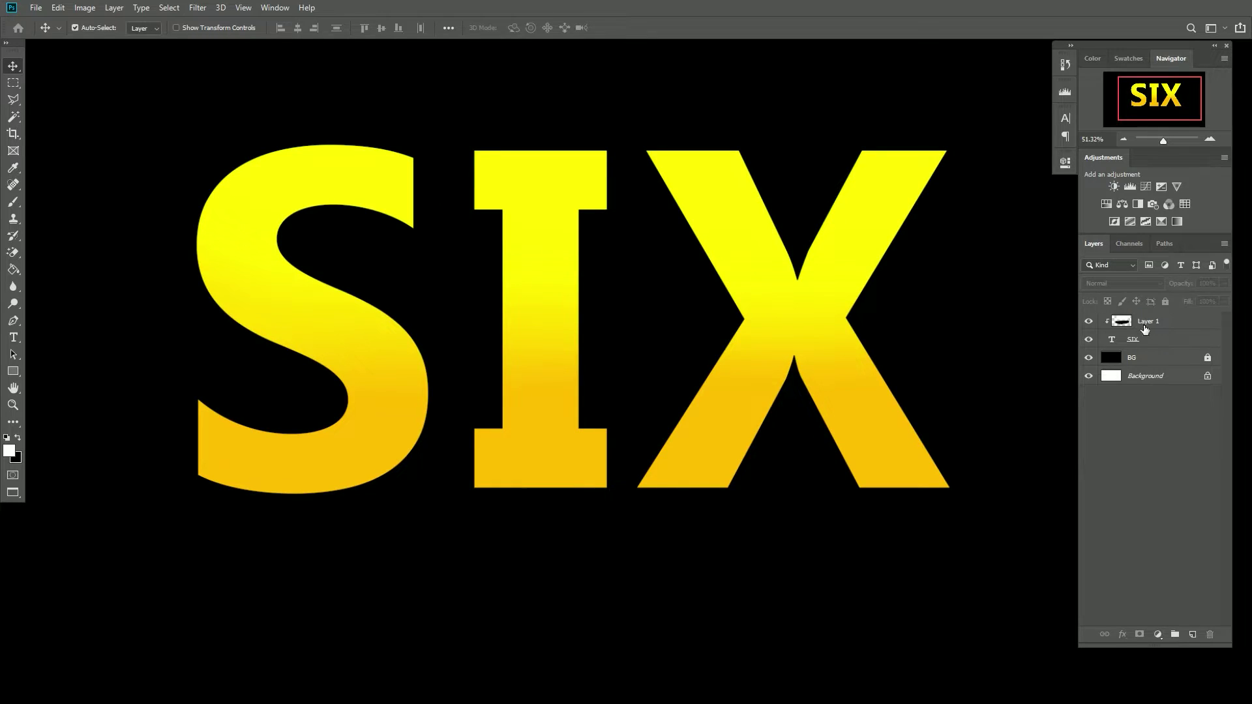
pyautogui.click(1098, 324)
pyautogui.click(1097, 283)
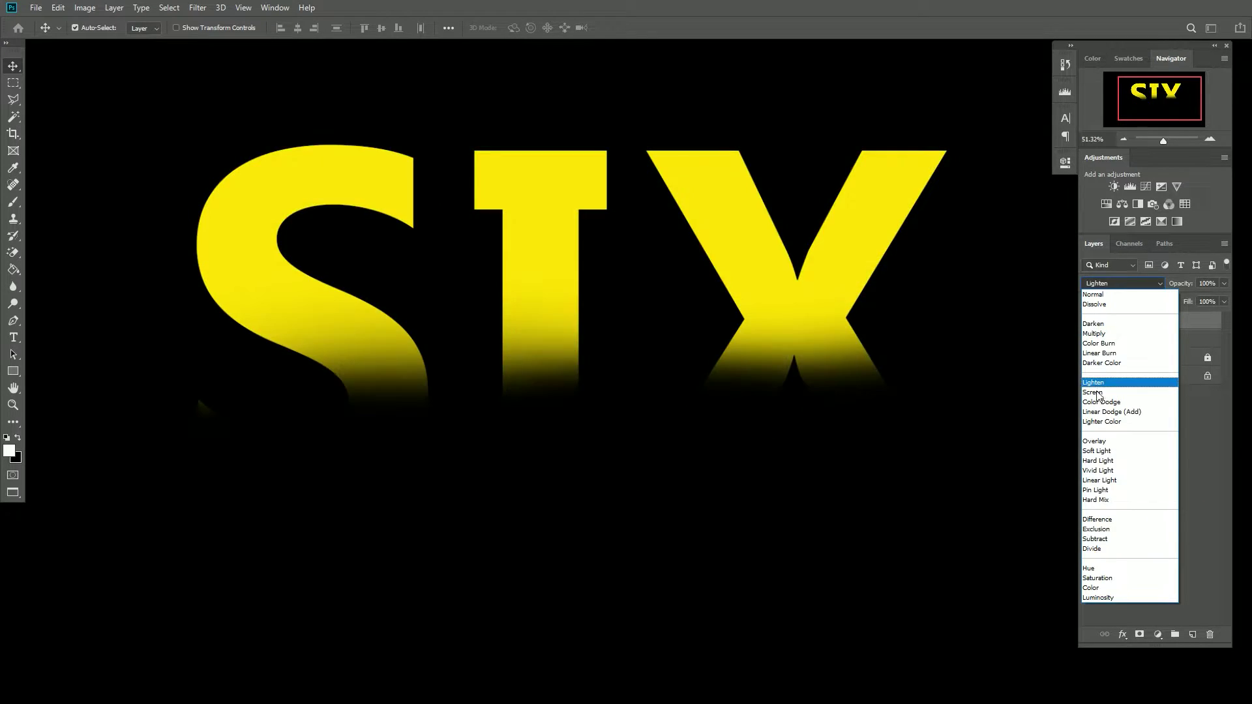
pyautogui.click(1100, 439)
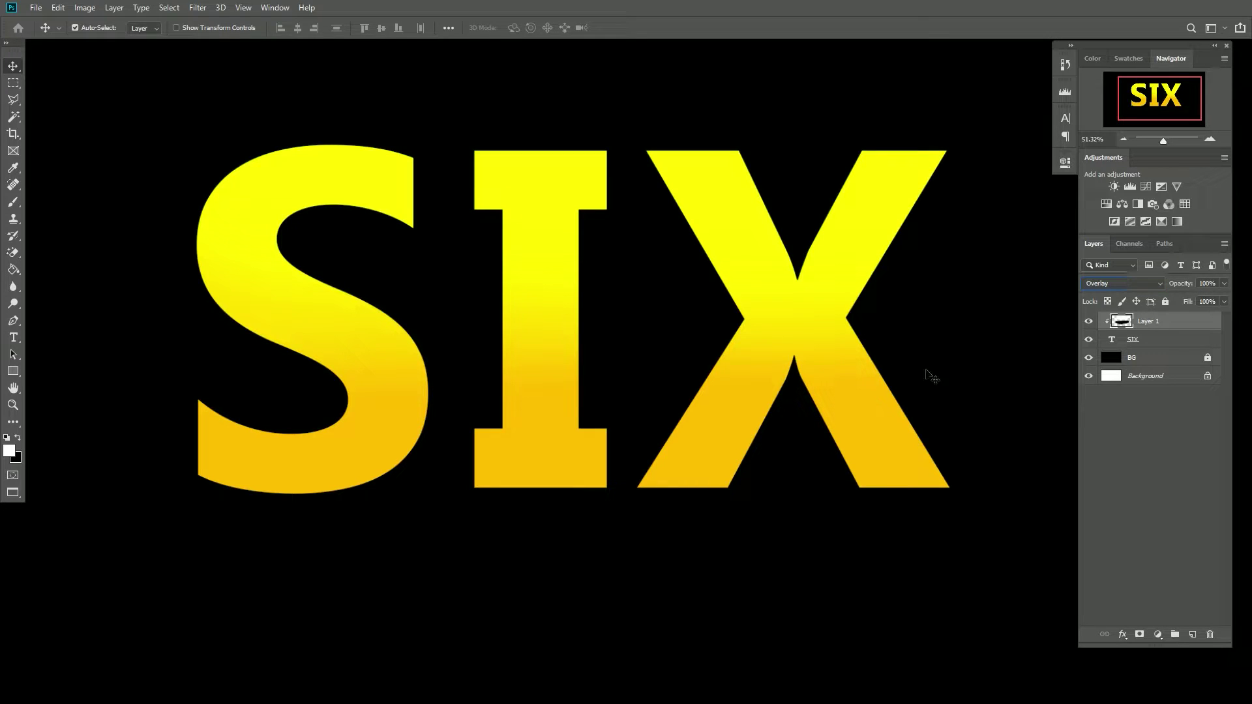
# Compare the SIX text with and without the brushed shading by toggling Layer 1's visibility
pyautogui.click(1087, 321)
pyautogui.click(1087, 321)
pyautogui.click(1087, 321)
pyautogui.click(1088, 321)
pyautogui.scroll(-2, 629, 348)
pyautogui.scroll(2, 629, 348)
pyautogui.moveTo(637, 339); pyautogui.dragTo(582, 336)
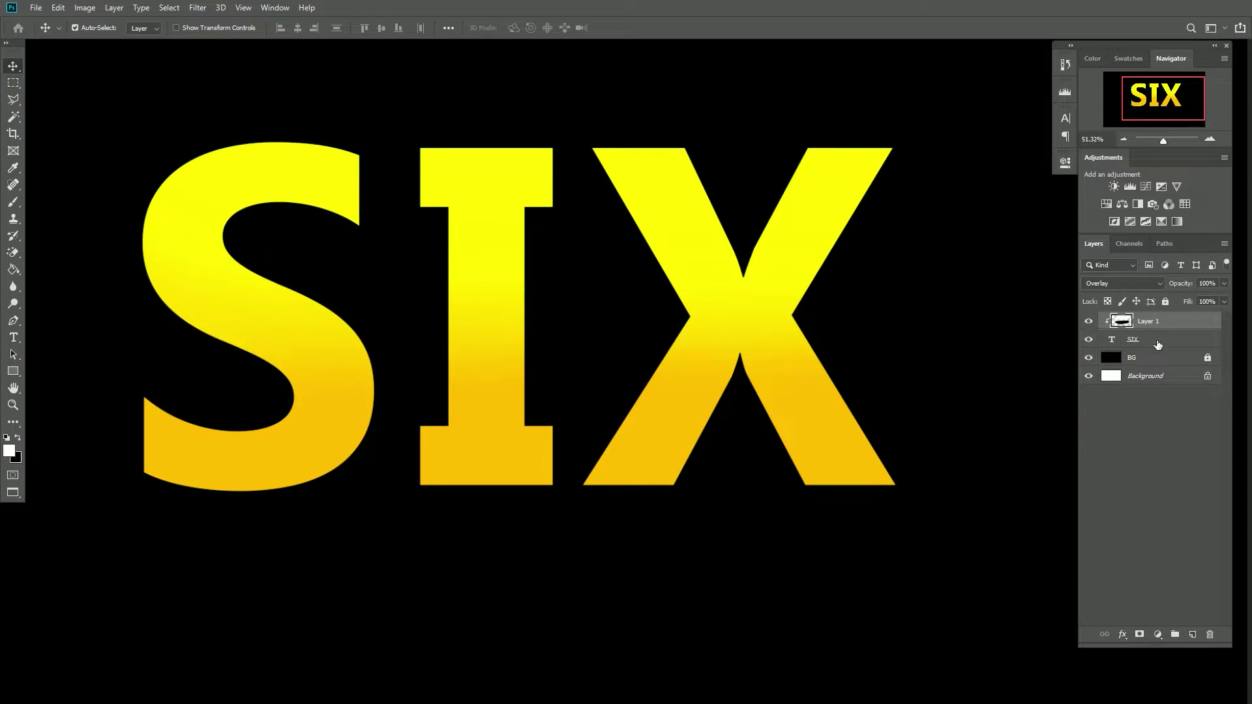
# Duplicate the SIX text layer as "SIX copy" in the same document
pyautogui.click(1159, 344)
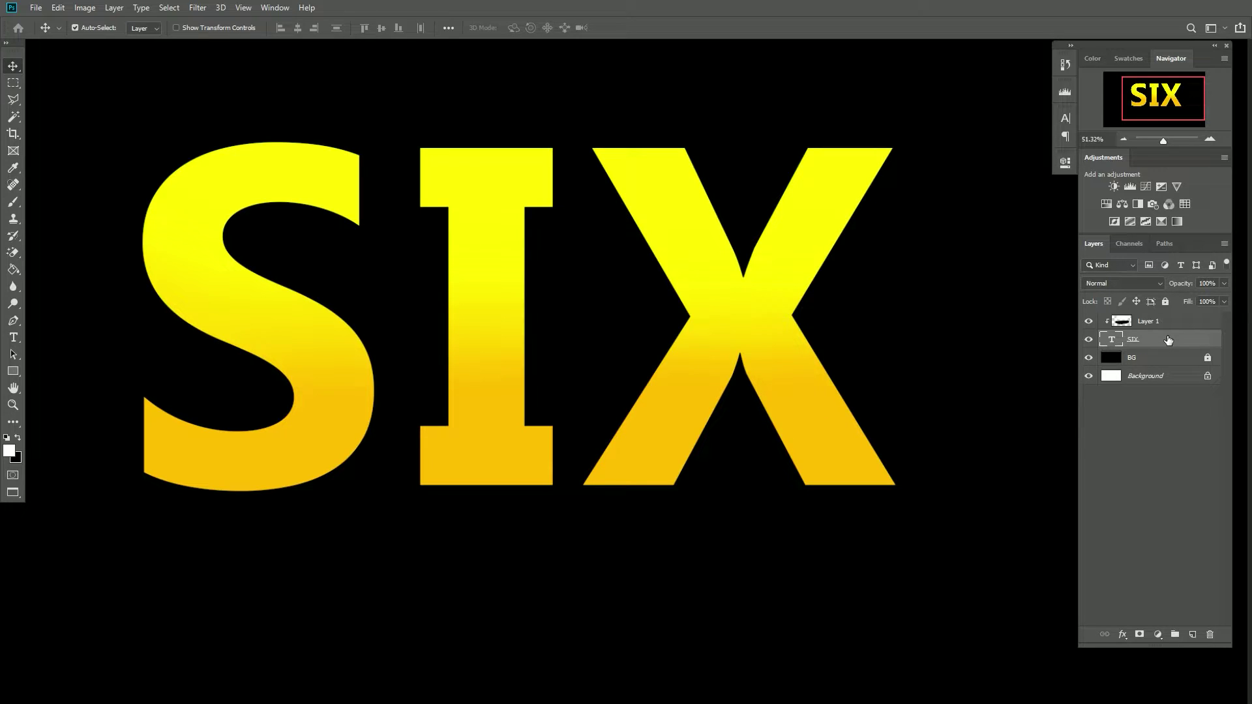
pyautogui.rightClick(1167, 335)
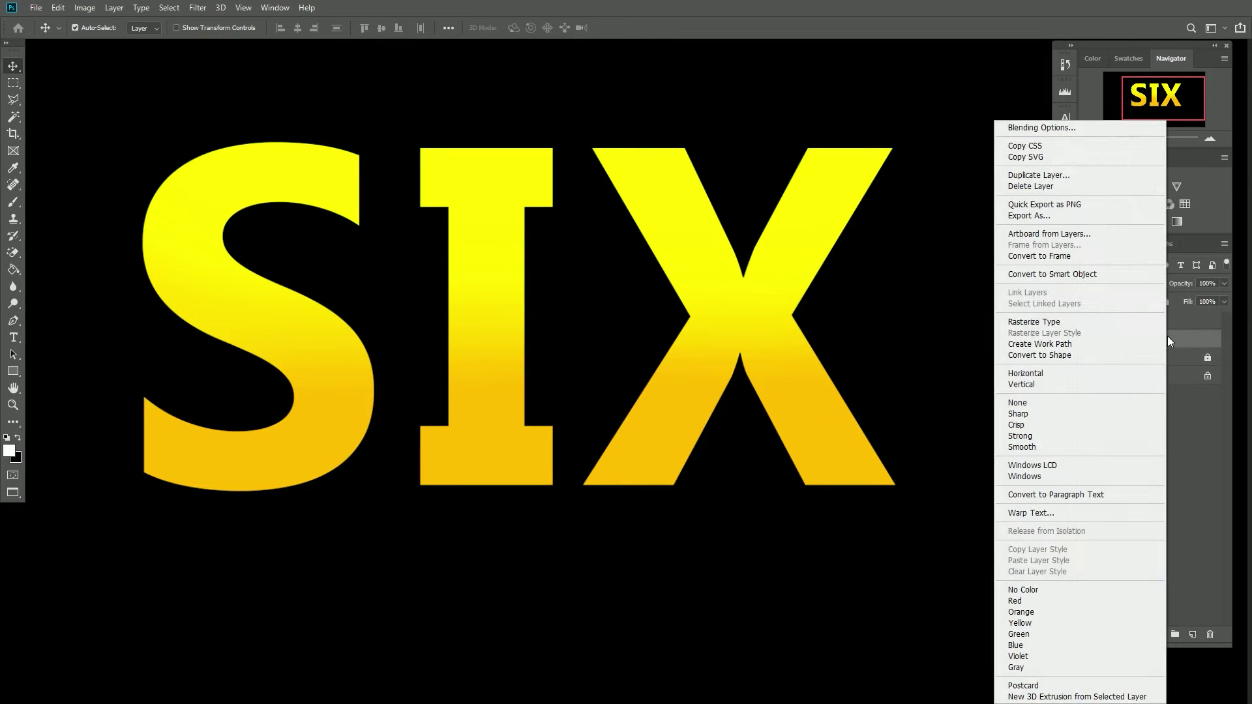
pyautogui.click(1049, 174)
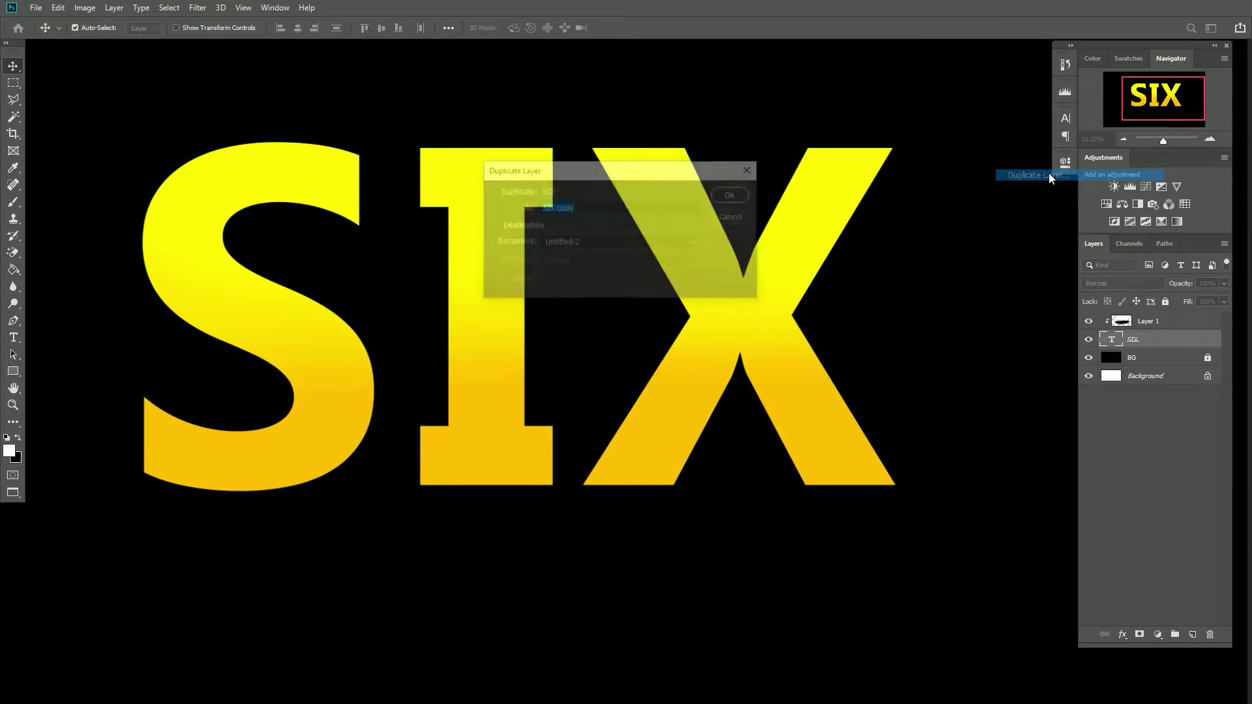
pyautogui.click(733, 195)
# Clip the brushed Layer 1 to the SIX copy layer with a clipping mask
pyautogui.click(1148, 324)
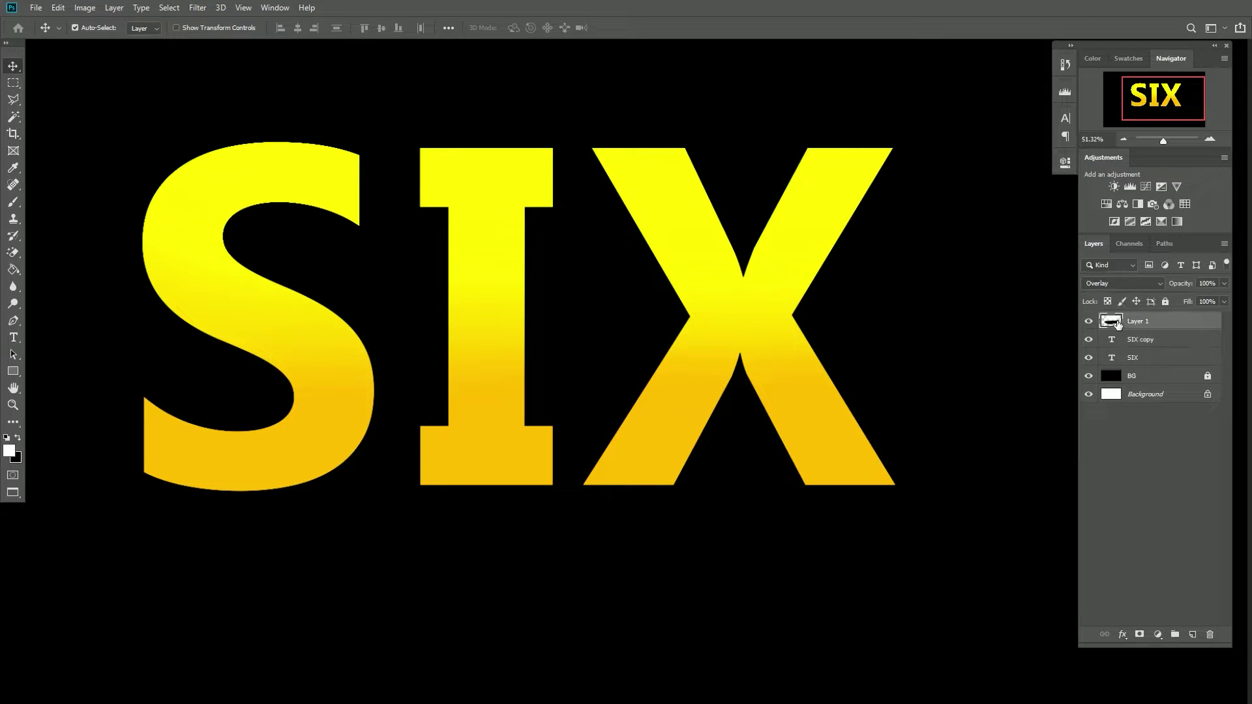
pyautogui.rightClick(1157, 324)
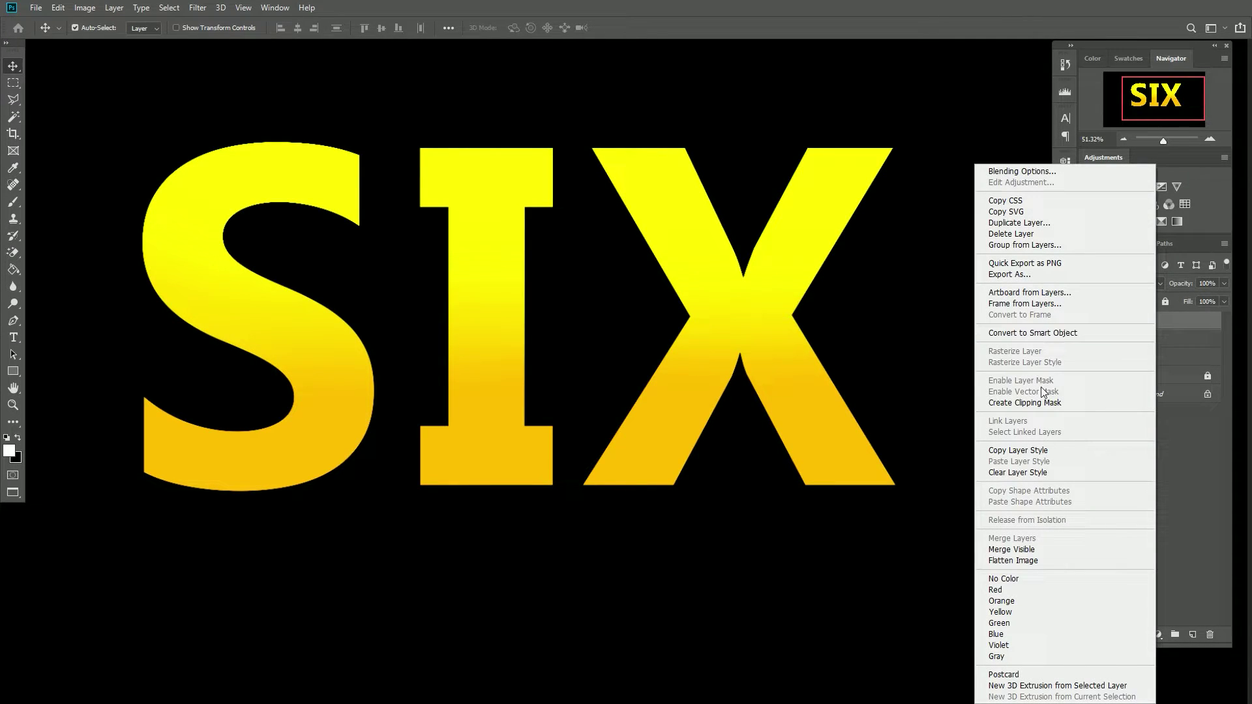
pyautogui.click(1048, 405)
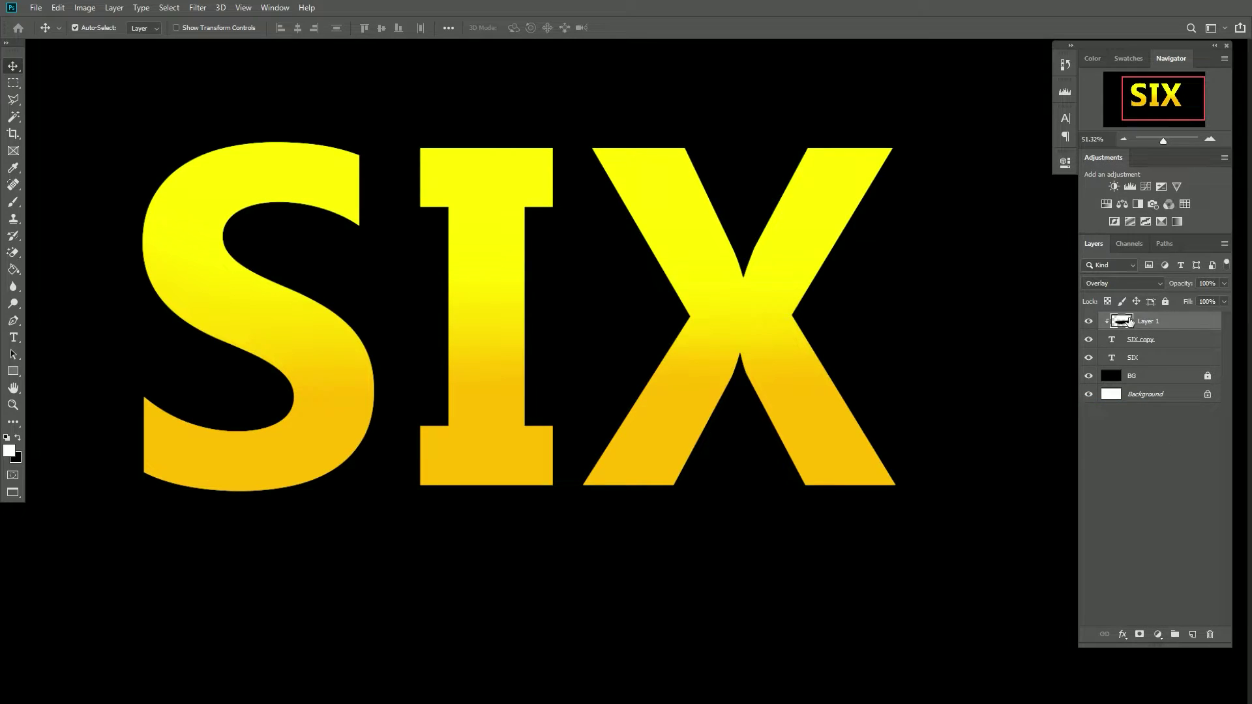
# Free-transform the original SIX text layer, scaling it proportionally to about 91.31% and placing it slightly offset behind the copy
pyautogui.click(1142, 360)
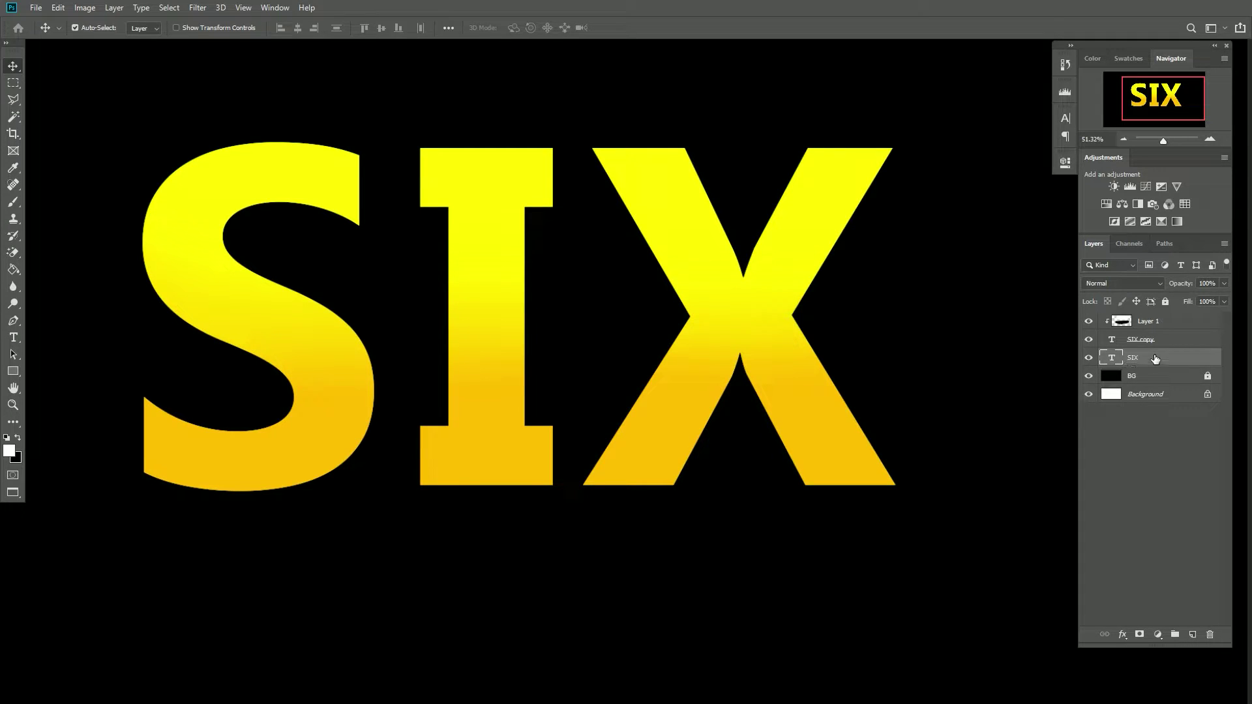
pyautogui.press('ctrl')
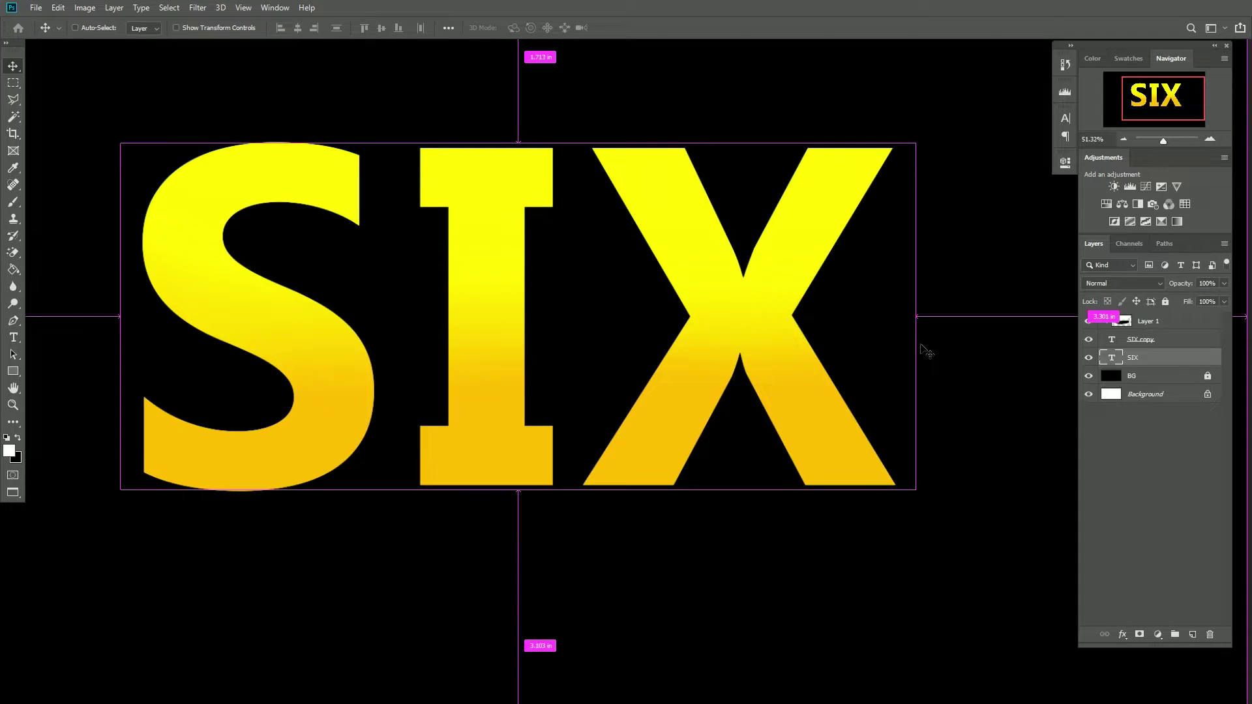
pyautogui.hotkey('ctrl', 't')
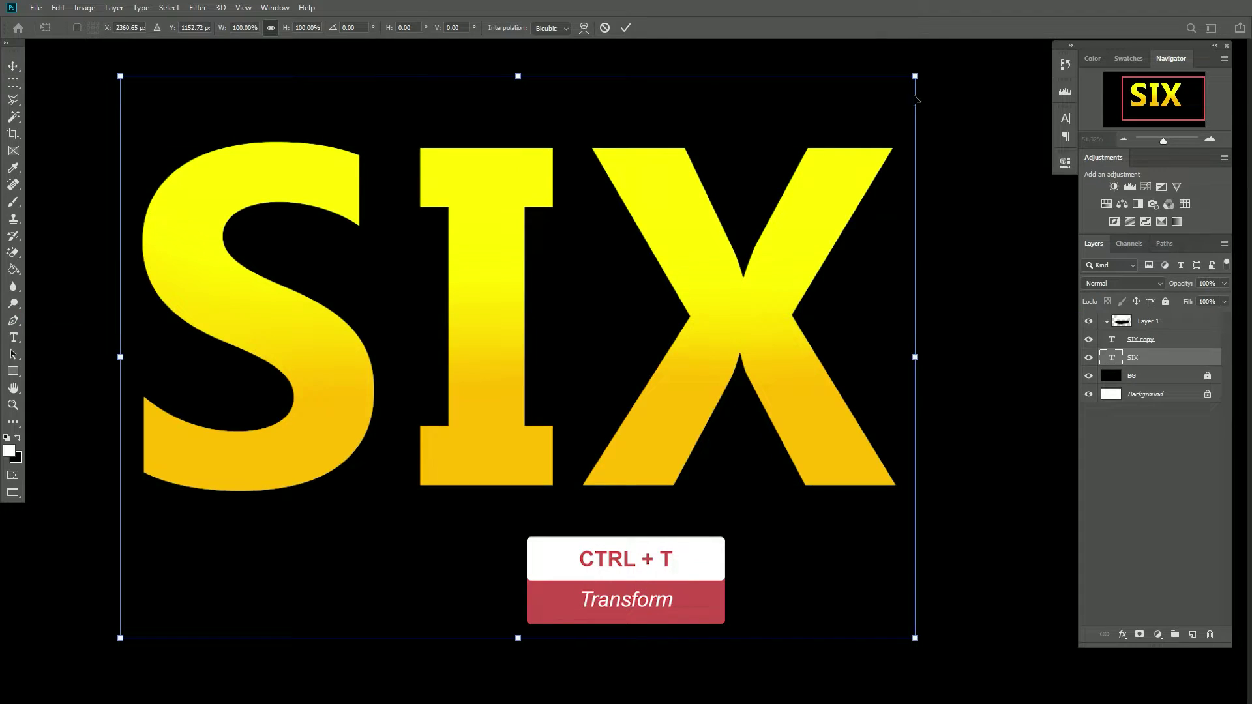
pyautogui.moveTo(917, 76); pyautogui.dragTo(871, 159)
pyautogui.scroll(-3, 762, 212)
pyautogui.moveTo(680, 289); pyautogui.dragTo(688, 288)
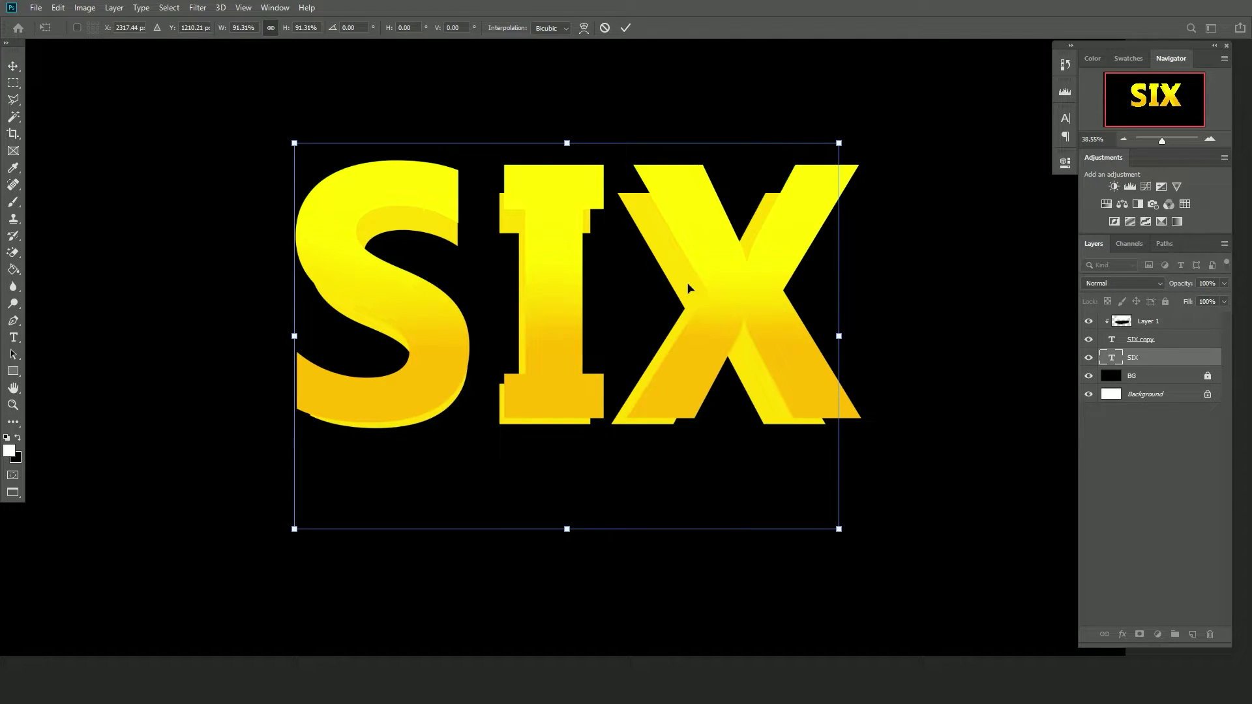
# Nudge the scaled SIX text to about X 2305.77 px, Y 1209.56 px behind the copy and apply the transform
pyautogui.press('Up')
pyautogui.press('Up')
pyautogui.press('Up')
pyautogui.press('Up')
pyautogui.press('Up')
pyautogui.press('Up')
pyautogui.press('Up')
pyautogui.press('Up')
pyautogui.press('Up')
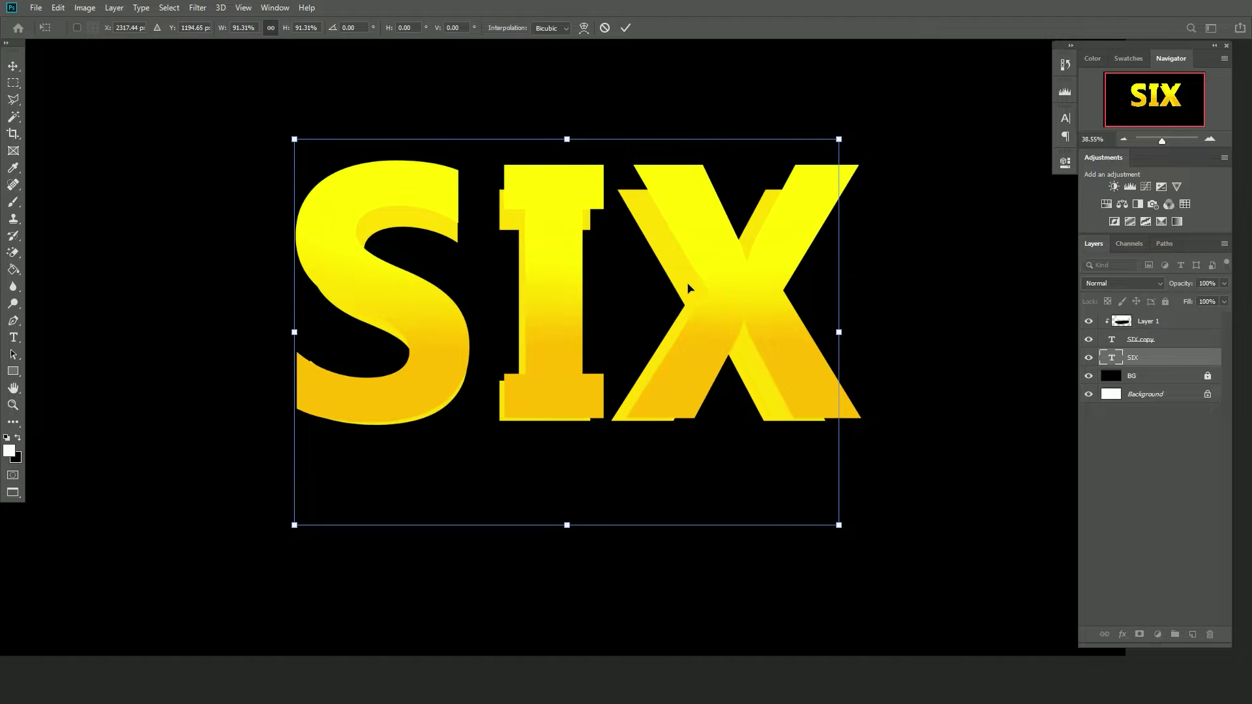
pyautogui.press('Down')
pyautogui.press('Down')
pyautogui.press('Down')
pyautogui.press('Down')
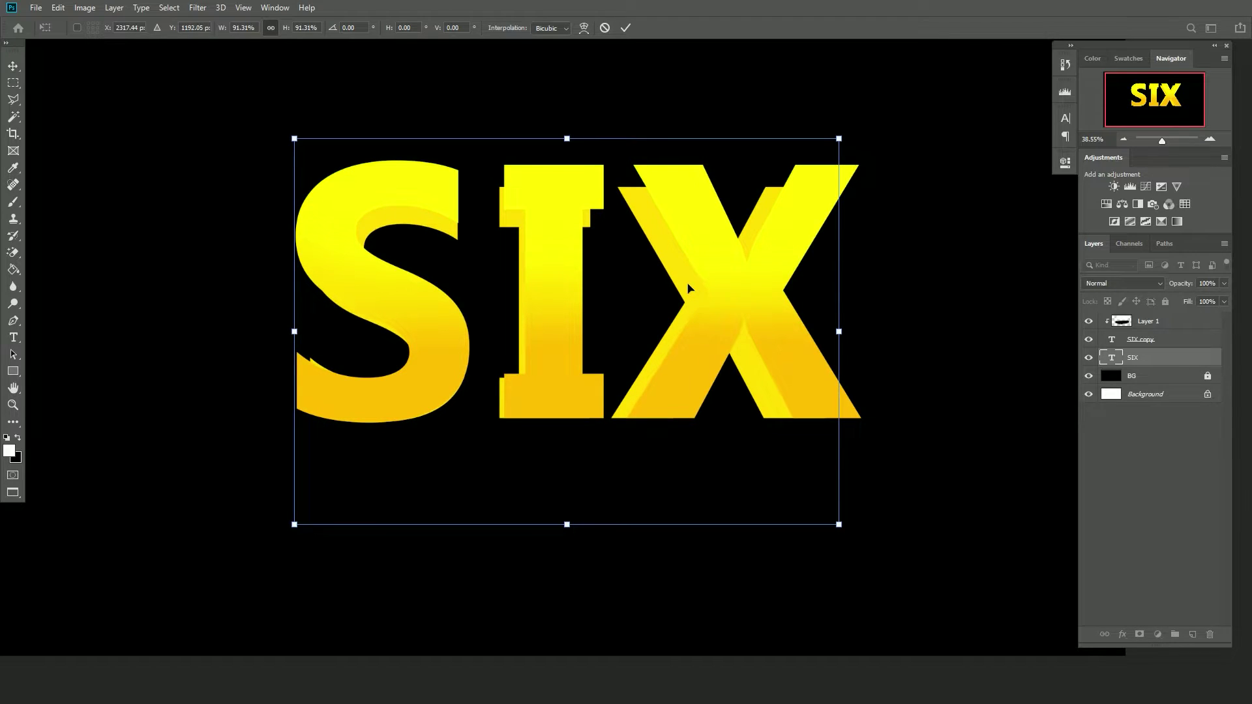
pyautogui.press('Down')
pyautogui.press('Down')
pyautogui.press('Down')
pyautogui.press('Down')
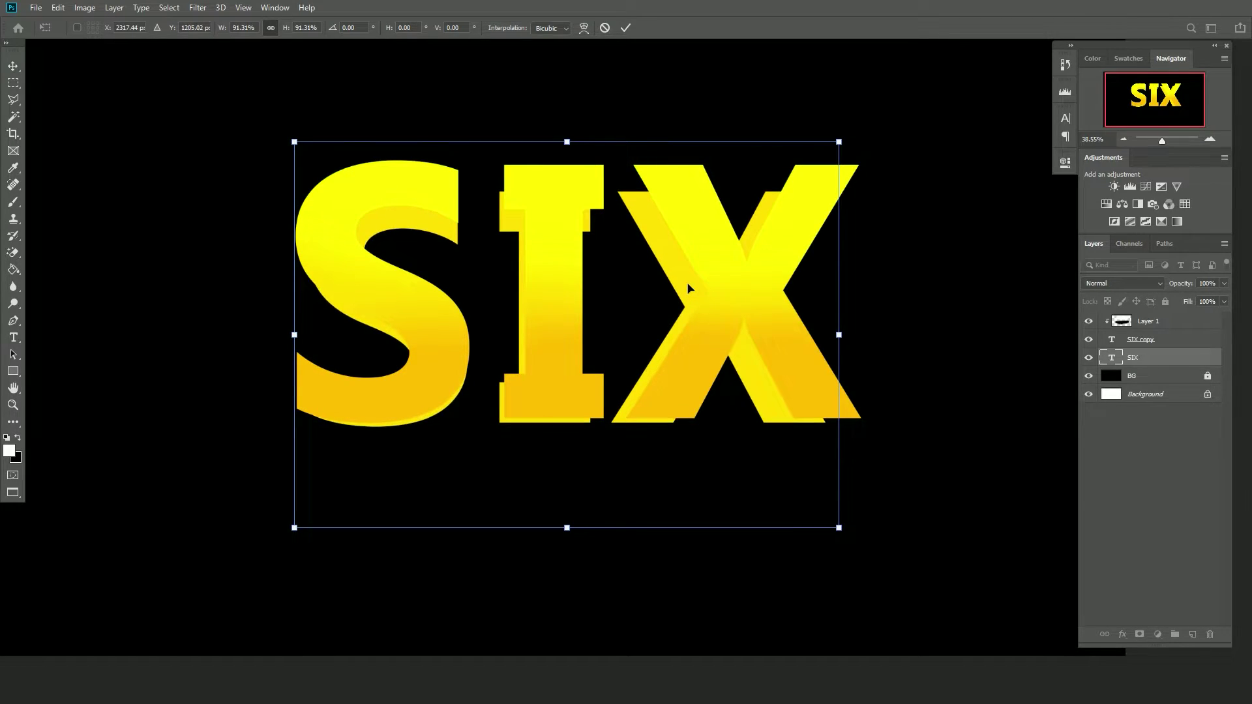
pyautogui.press('Left')
pyautogui.press('Left')
pyautogui.press('Left')
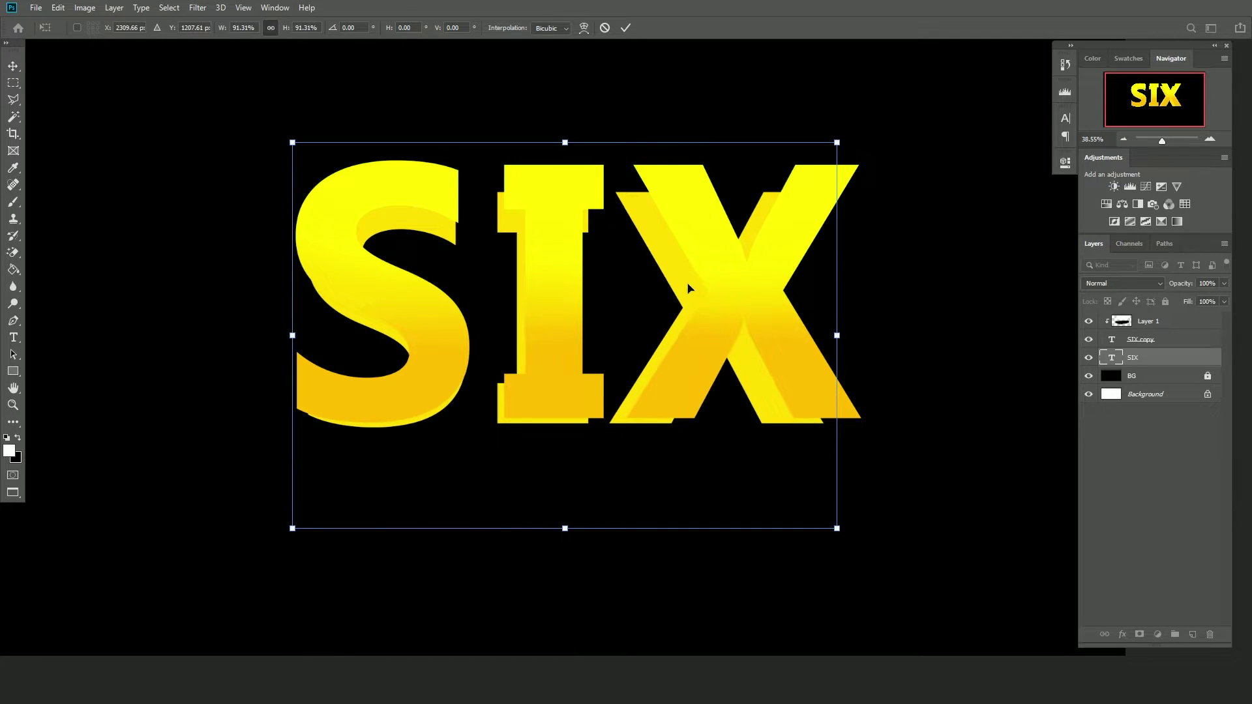
pyautogui.scroll(2, 688, 288)
pyautogui.press('Left')
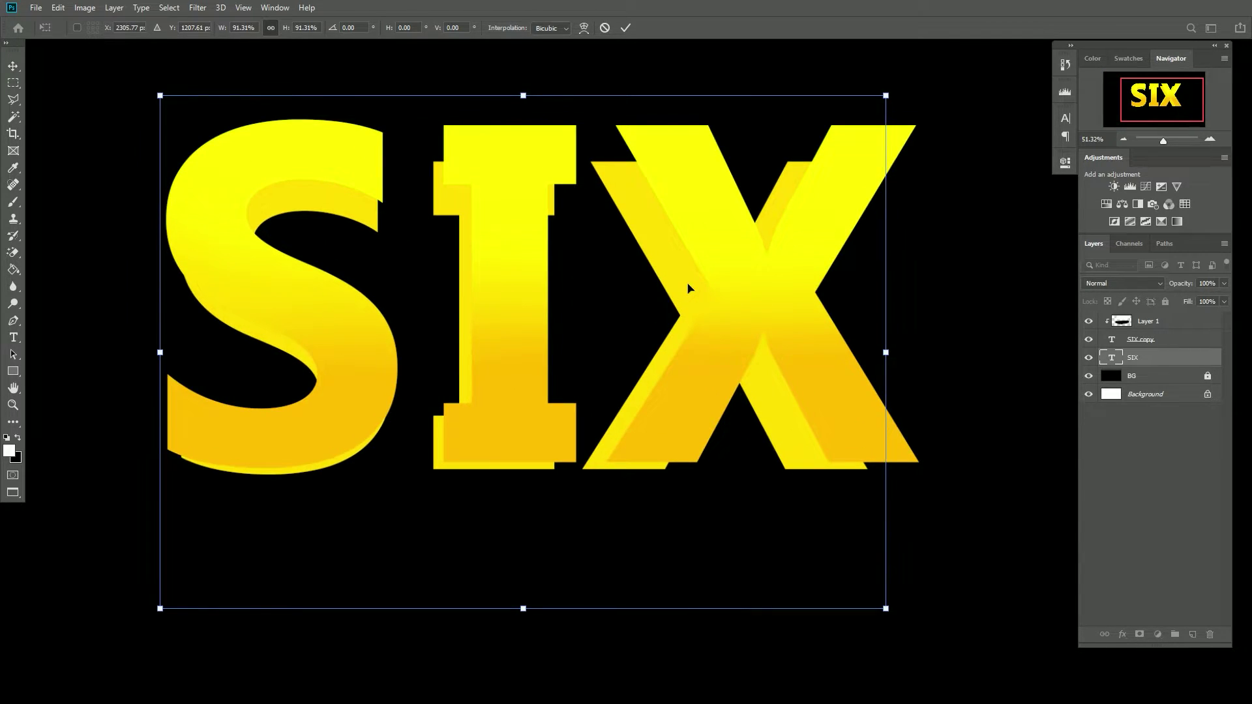
pyautogui.press('Left')
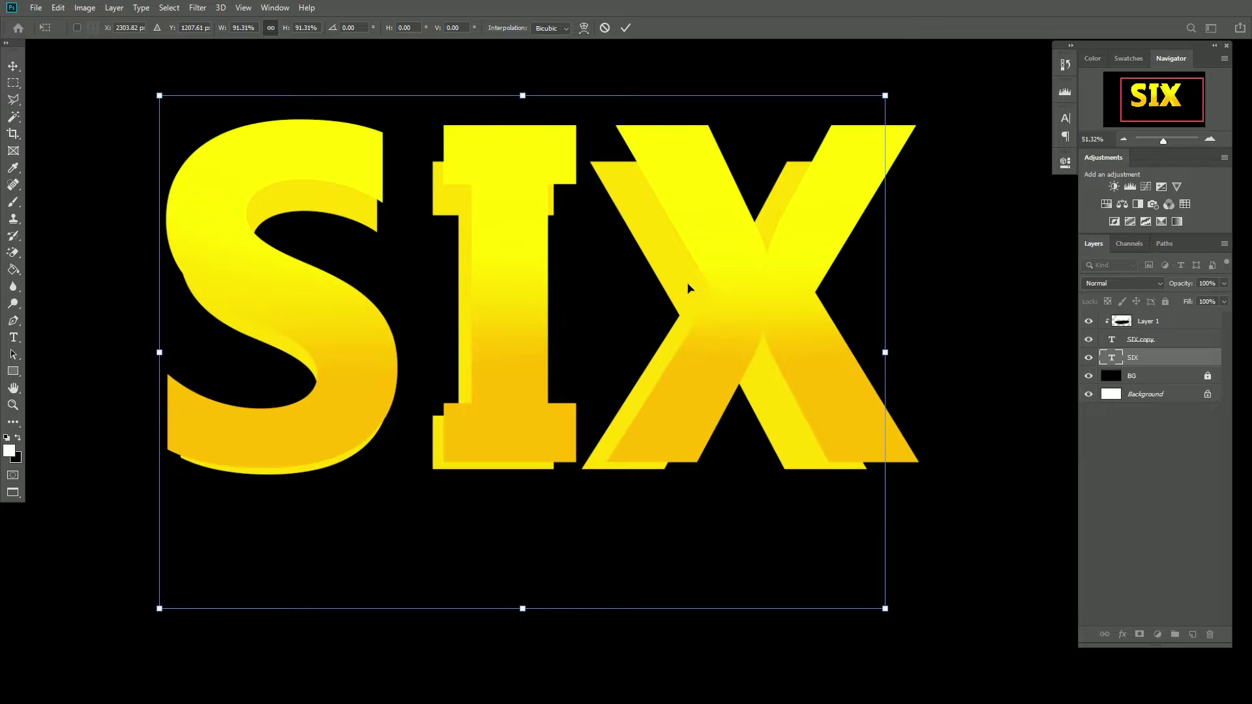
pyautogui.press('Down')
pyautogui.press('Right')
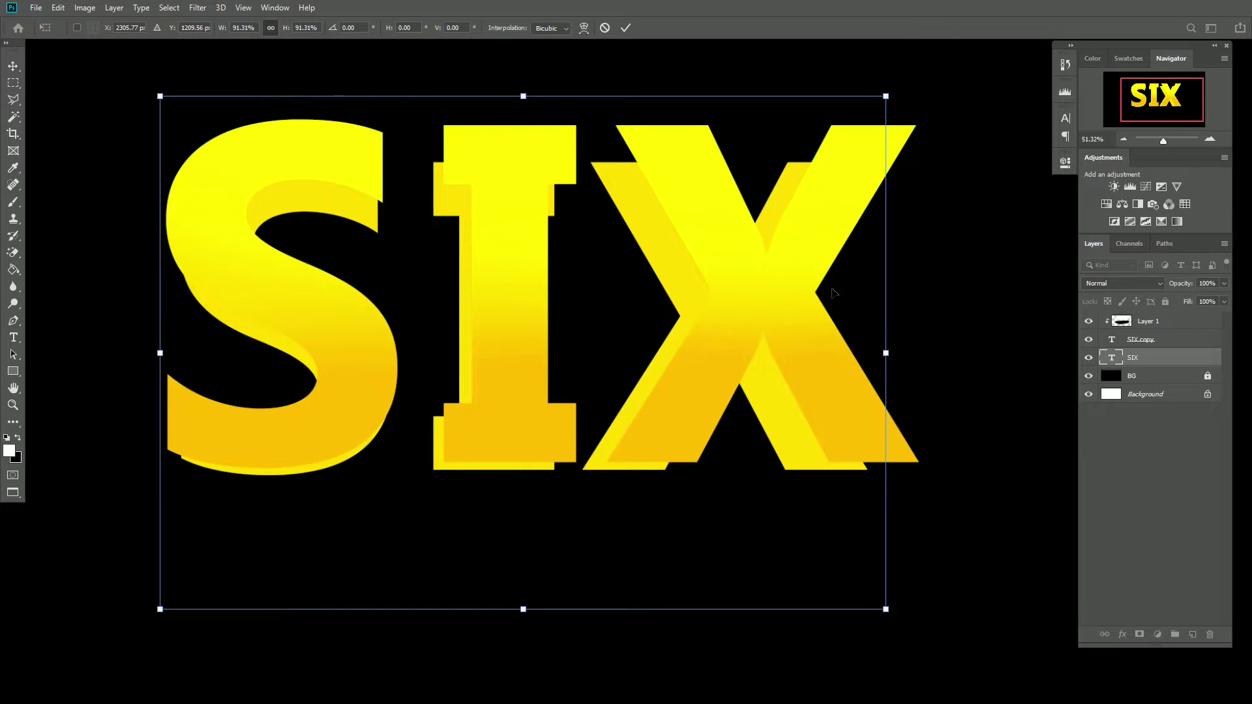
pyautogui.press('Return')
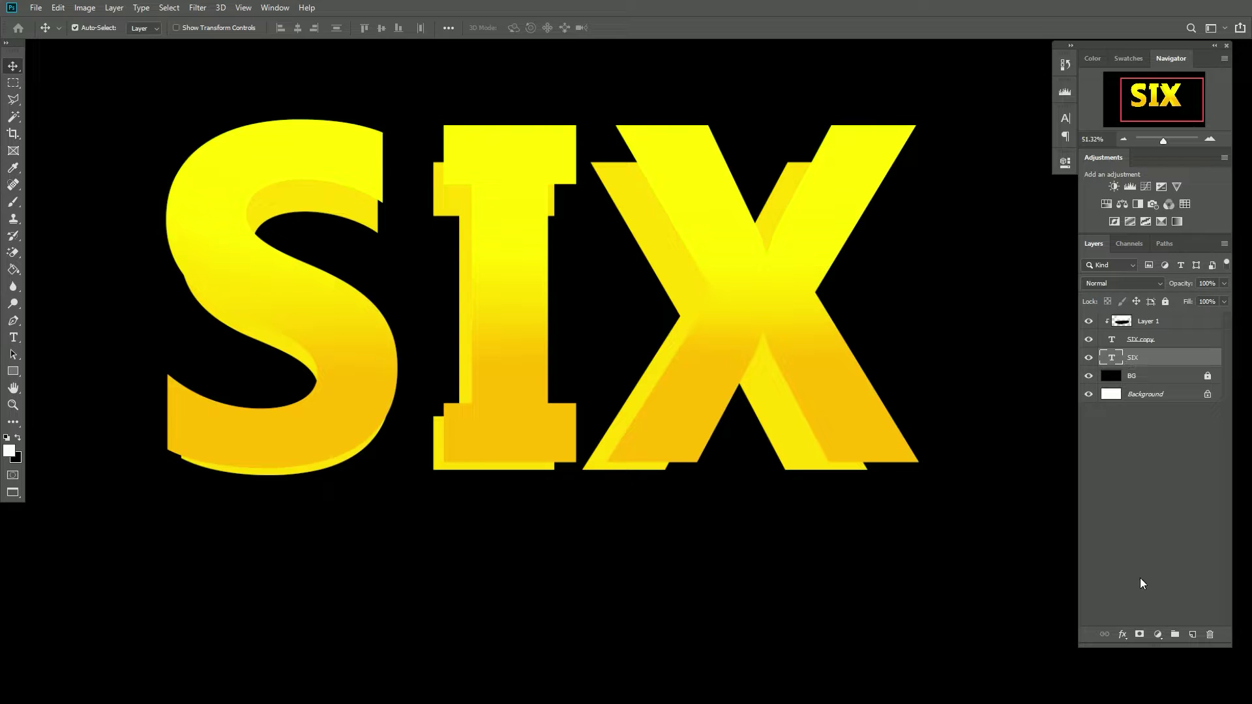
# Add a Color Overlay effect to the scaled SIX text layer behind the copy
pyautogui.click(1125, 634)
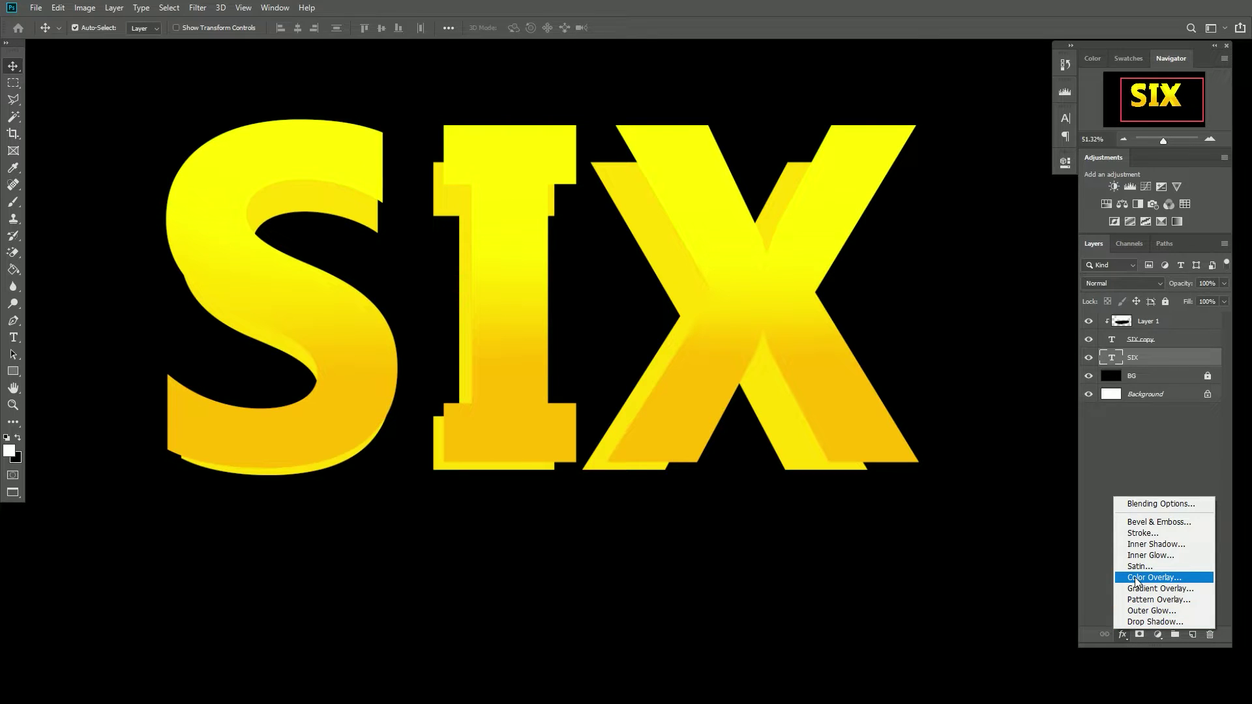
pyautogui.click(1124, 636)
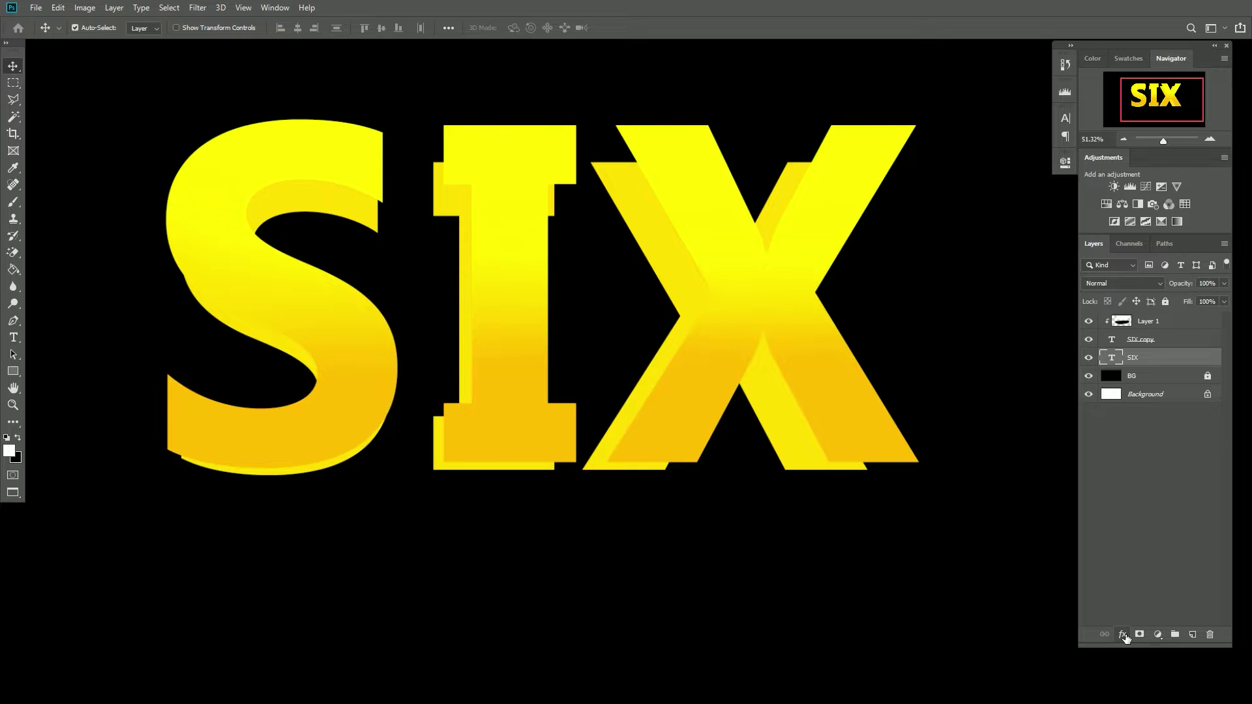
pyautogui.click(1125, 636)
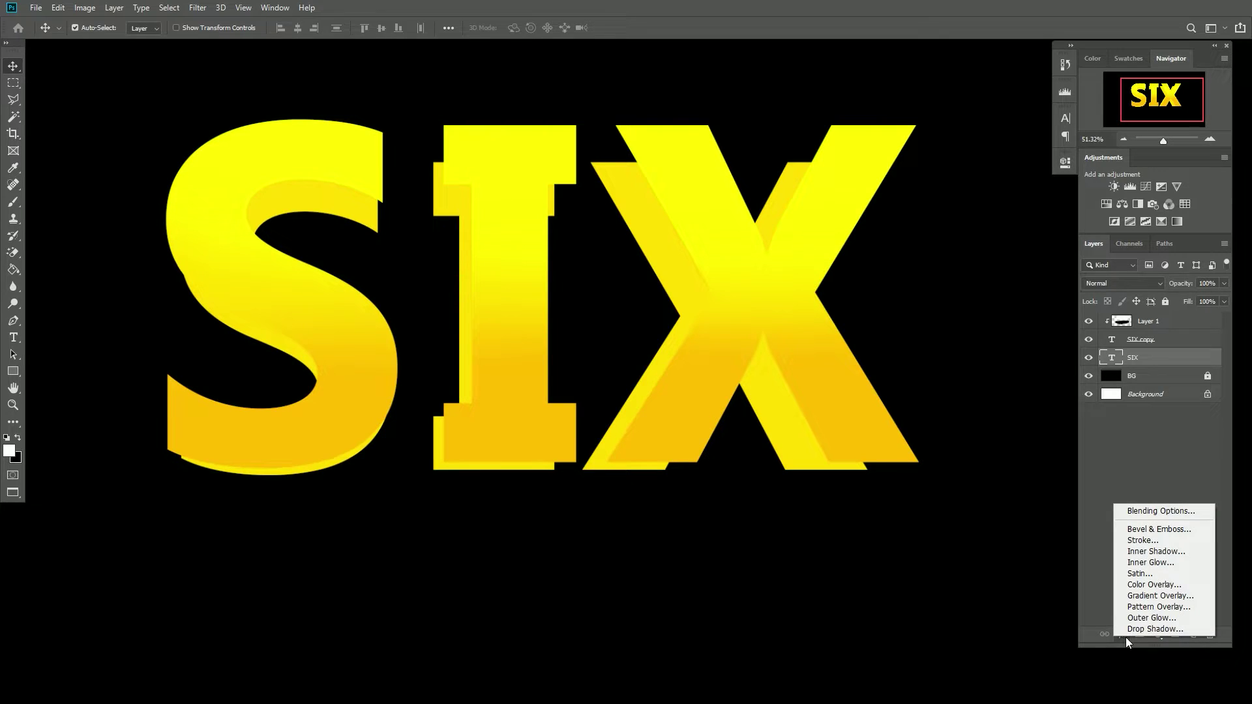
pyautogui.click(1138, 587)
pyautogui.moveTo(816, 278); pyautogui.dragTo(816, 246)
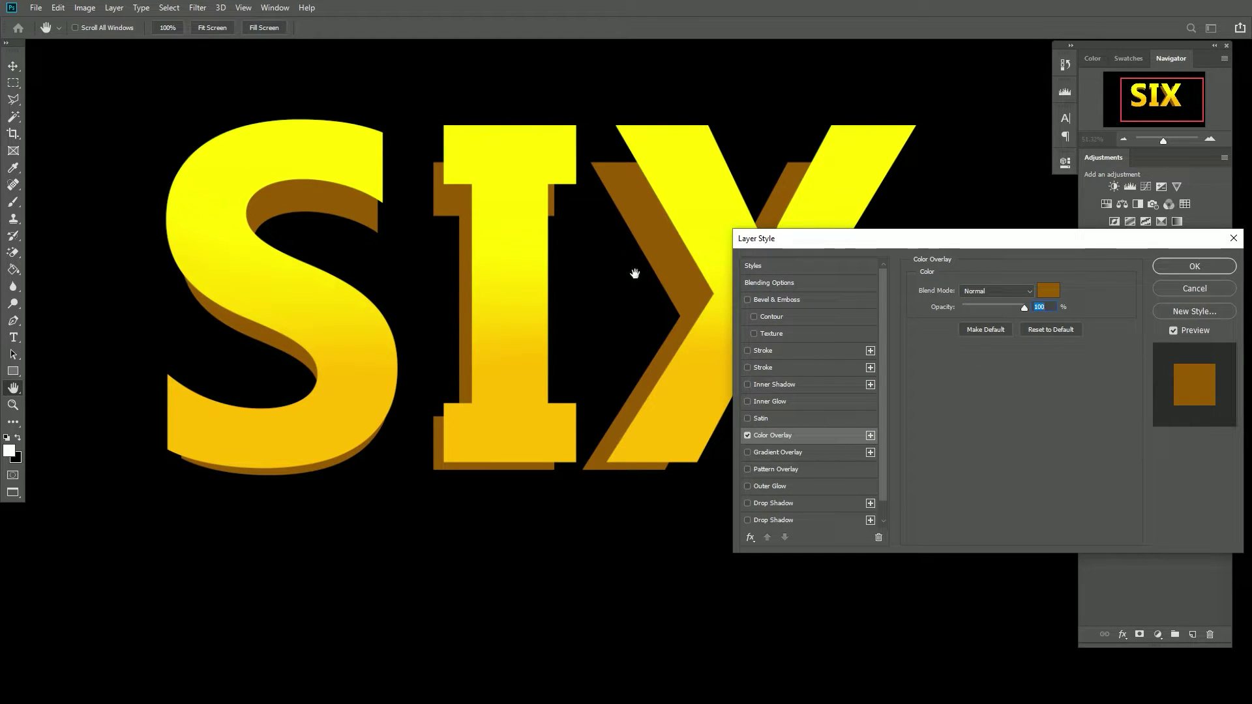
pyautogui.click(1049, 291)
pyautogui.click(626, 218)
pyautogui.click(651, 305)
pyautogui.moveTo(712, 299); pyautogui.dragTo(711, 258)
pyautogui.moveTo(613, 241); pyautogui.dragTo(577, 223)
pyautogui.click(829, 180)
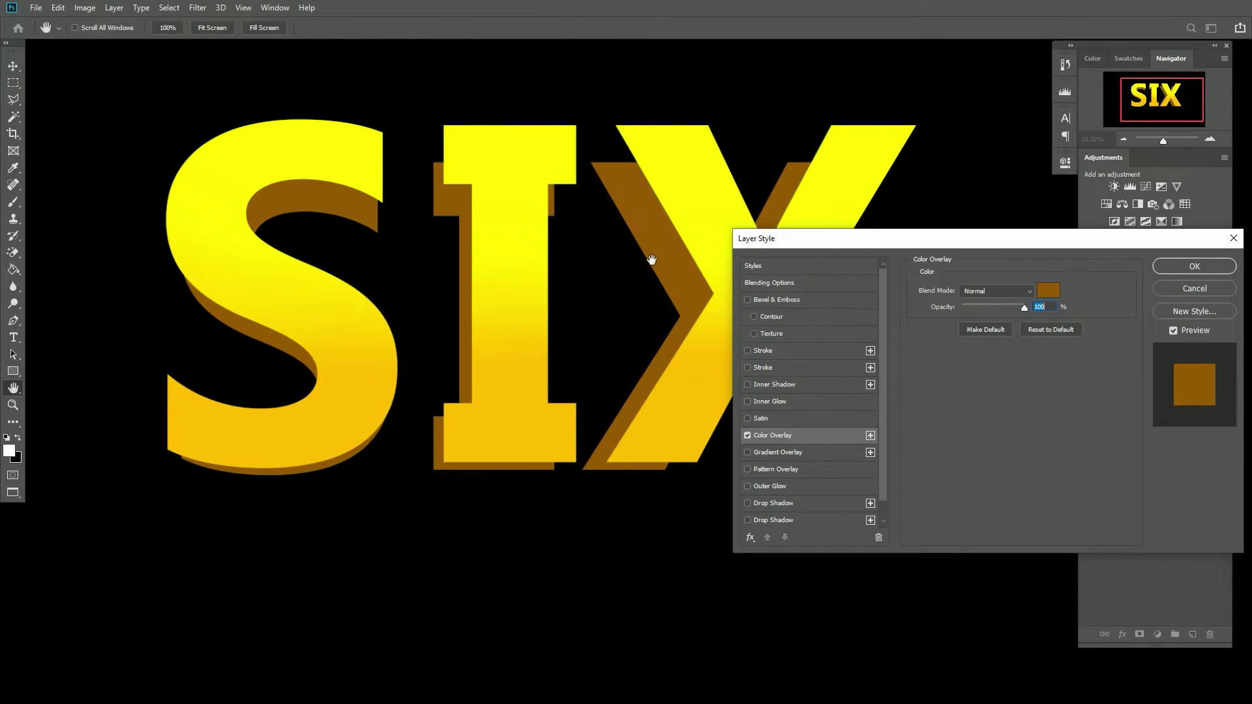
# Set the SIX layer's overlay color to brown 9c6002, starting from the letters' yellow and darkening it, and apply the layer style
pyautogui.click(1048, 294)
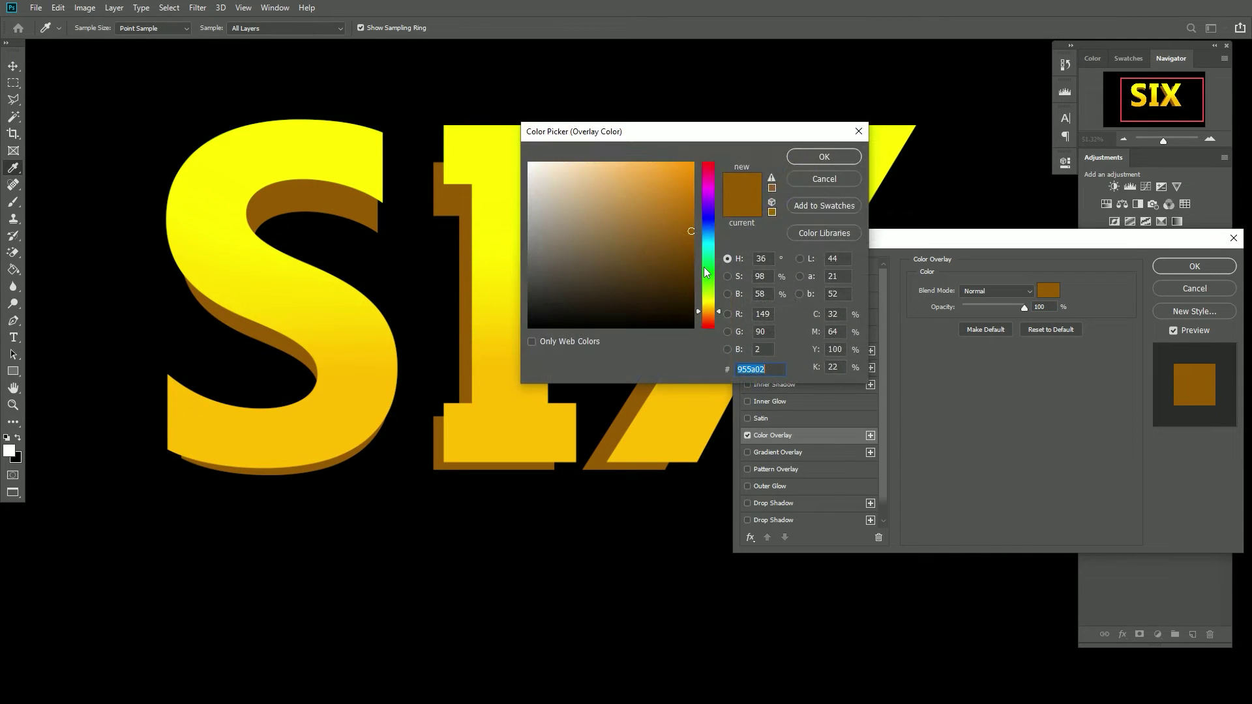
pyautogui.click(472, 228)
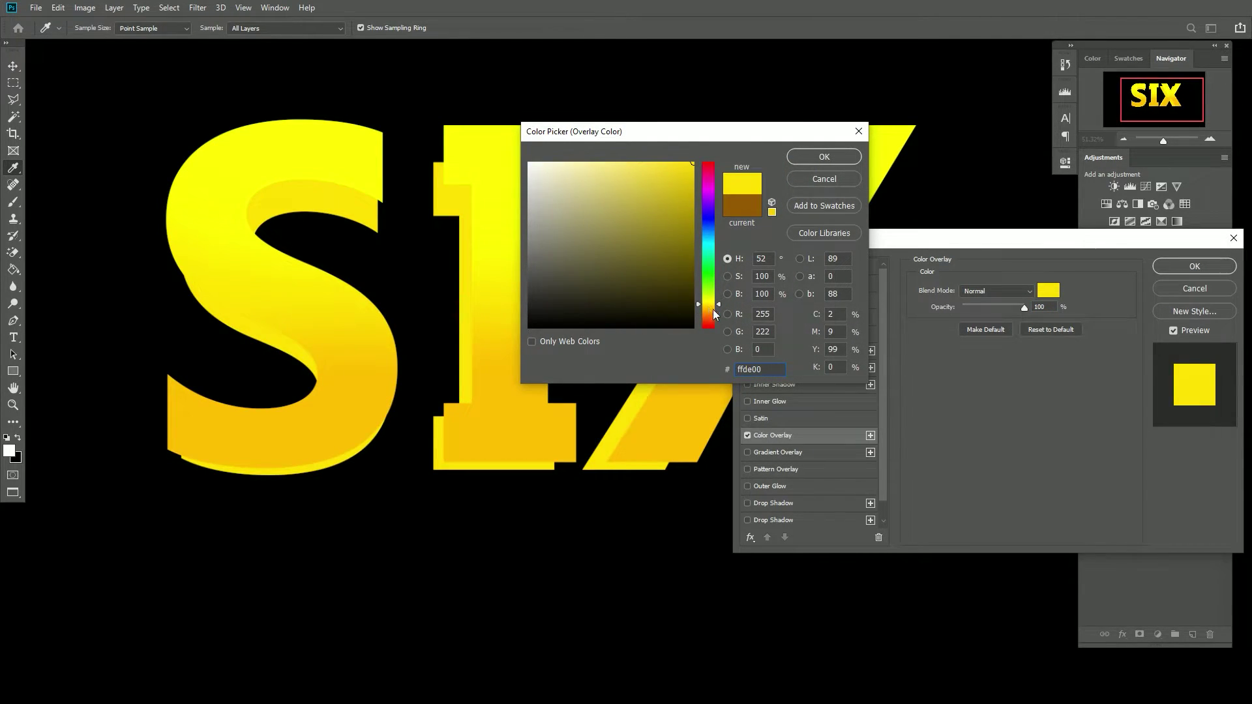
pyautogui.click(712, 311)
pyautogui.click(693, 218)
pyautogui.moveTo(692, 217); pyautogui.dragTo(693, 235)
pyautogui.moveTo(758, 135); pyautogui.dragTo(903, 161)
pyautogui.moveTo(839, 251); pyautogui.dragTo(837, 253)
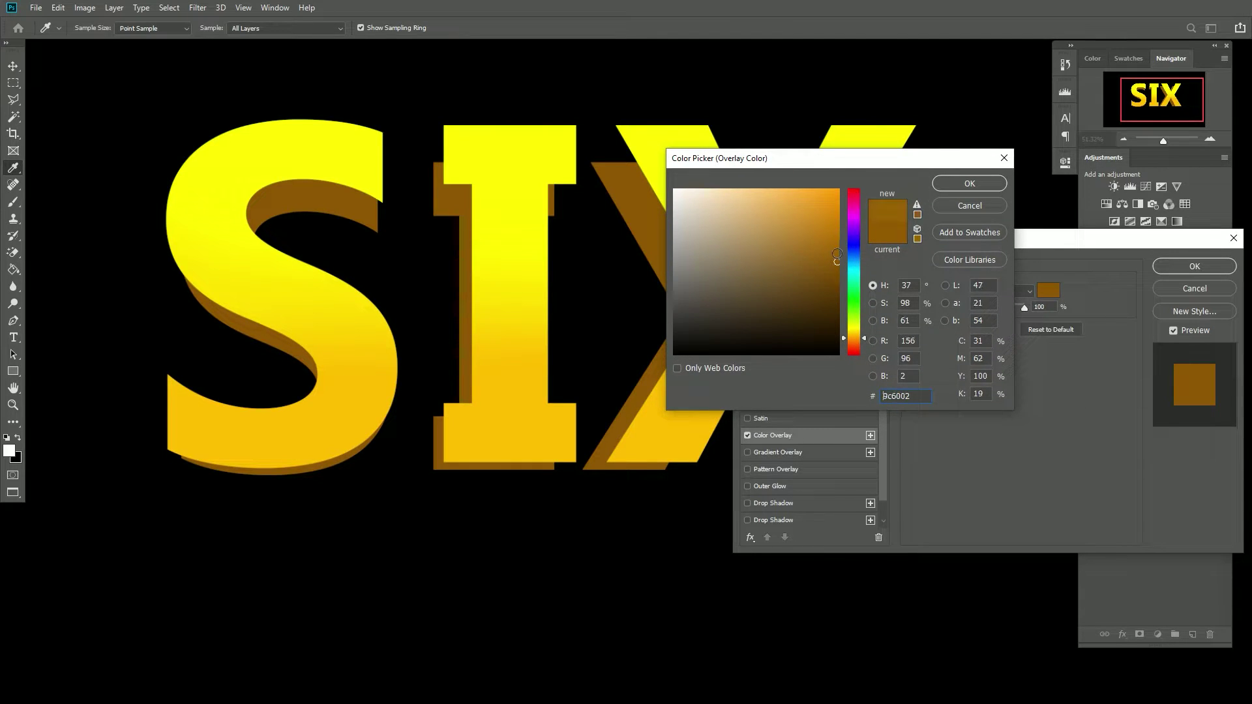
pyautogui.click(964, 187)
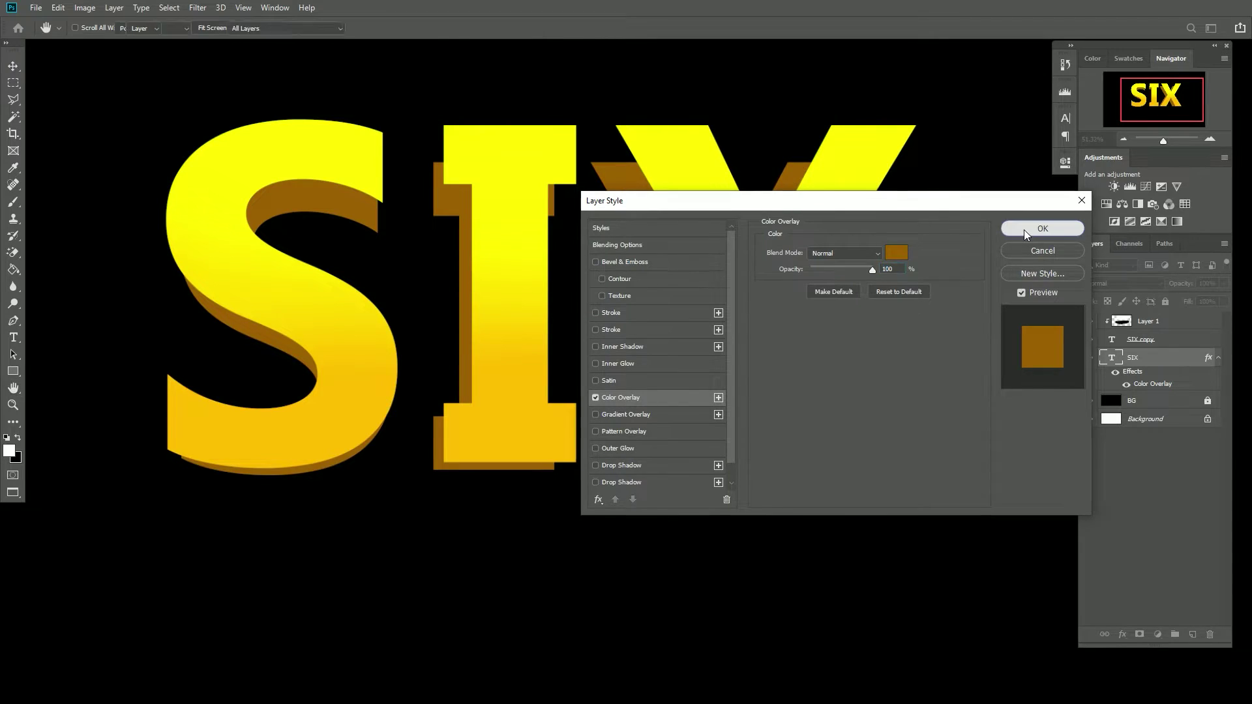
pyautogui.click(1029, 235)
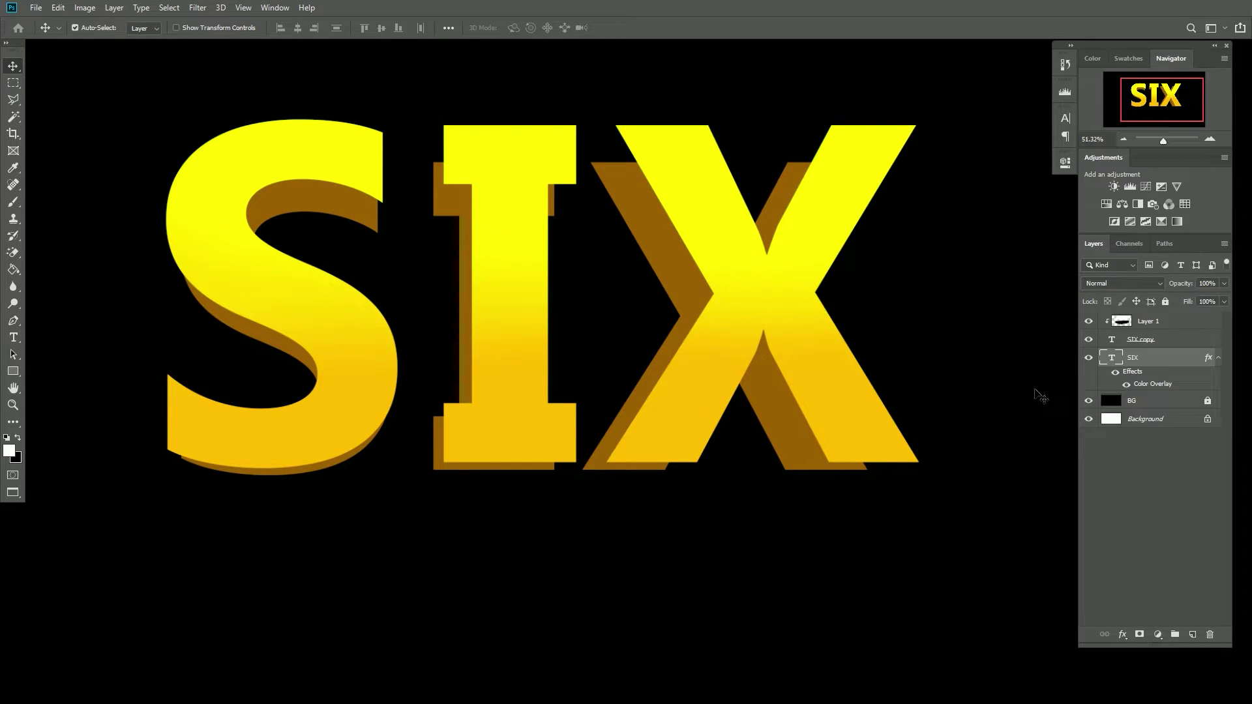
# Rasterize the SIX layer's type and its Color Overlay layer style
pyautogui.scroll(3, 604, 168)
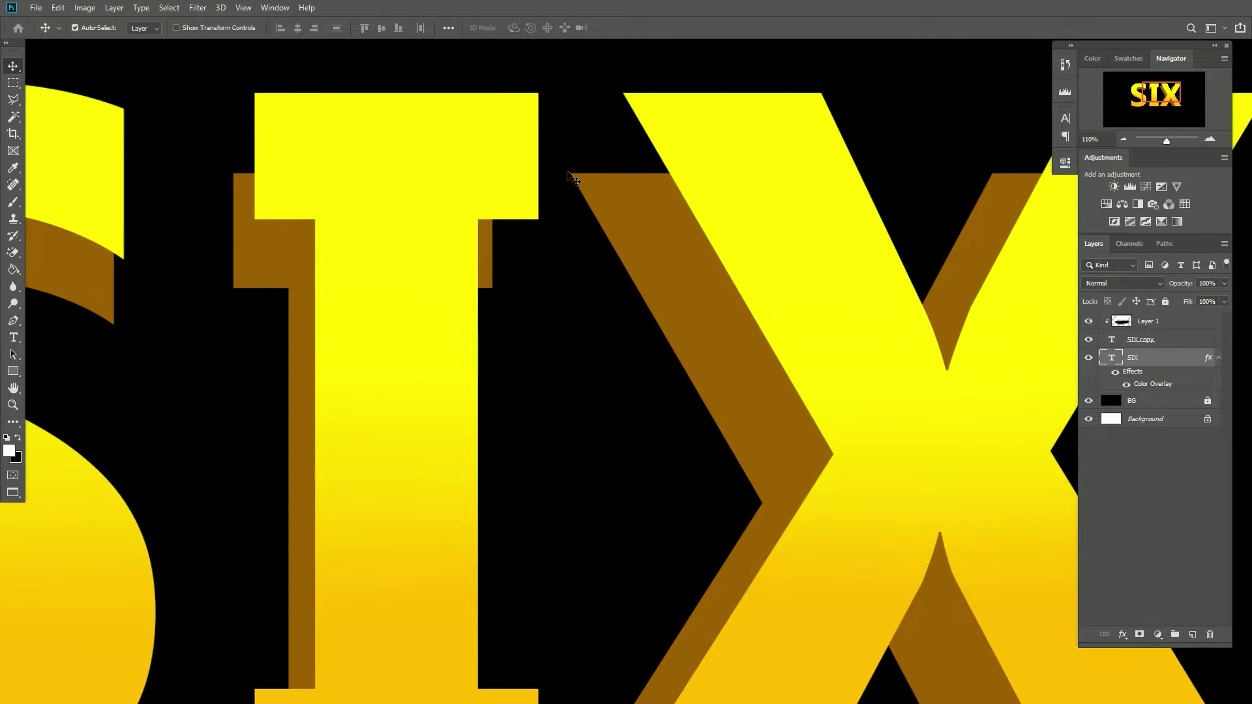
pyautogui.scroll(-2, 413, 320)
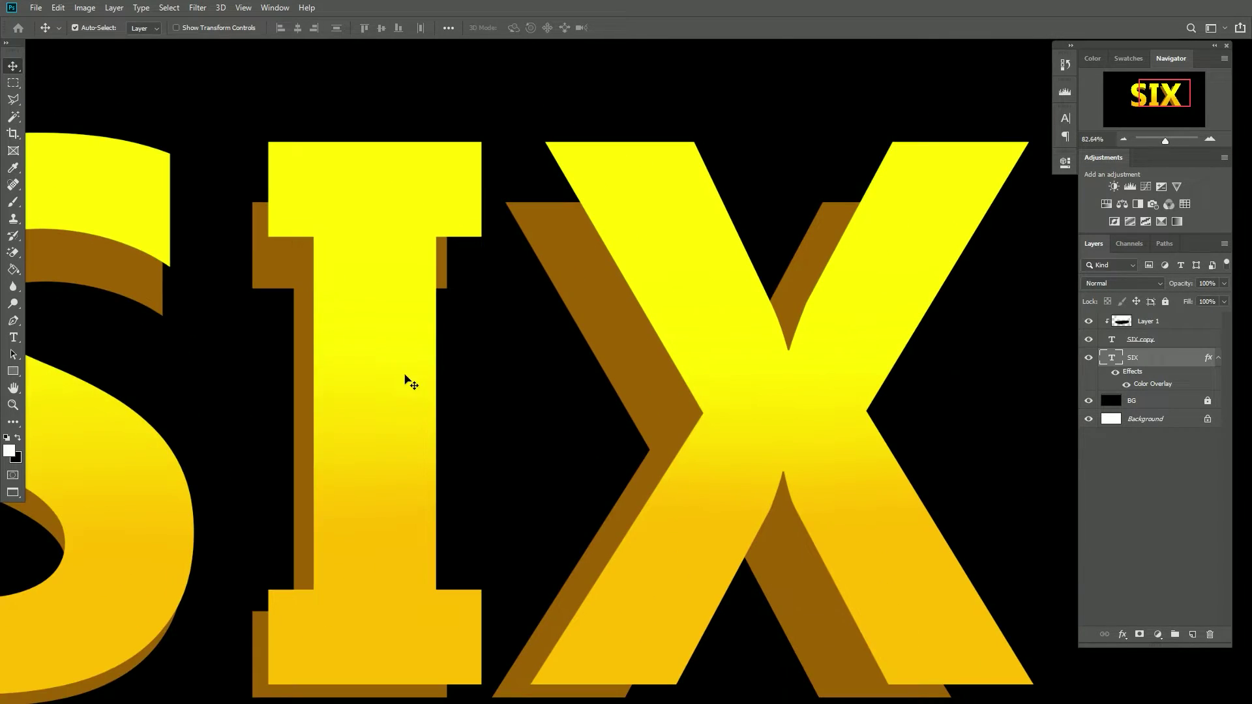
pyautogui.scroll(-2, 788, 344)
pyautogui.scroll(1, 737, 362)
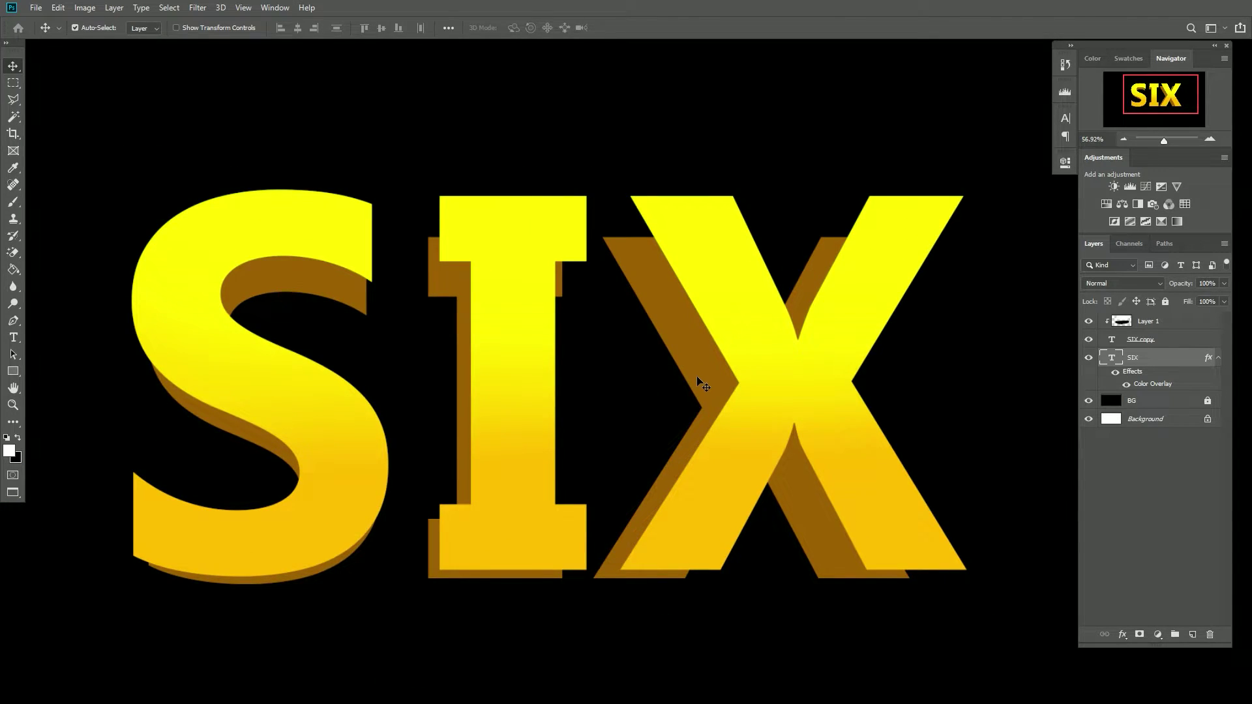
pyautogui.scroll(2, 696, 375)
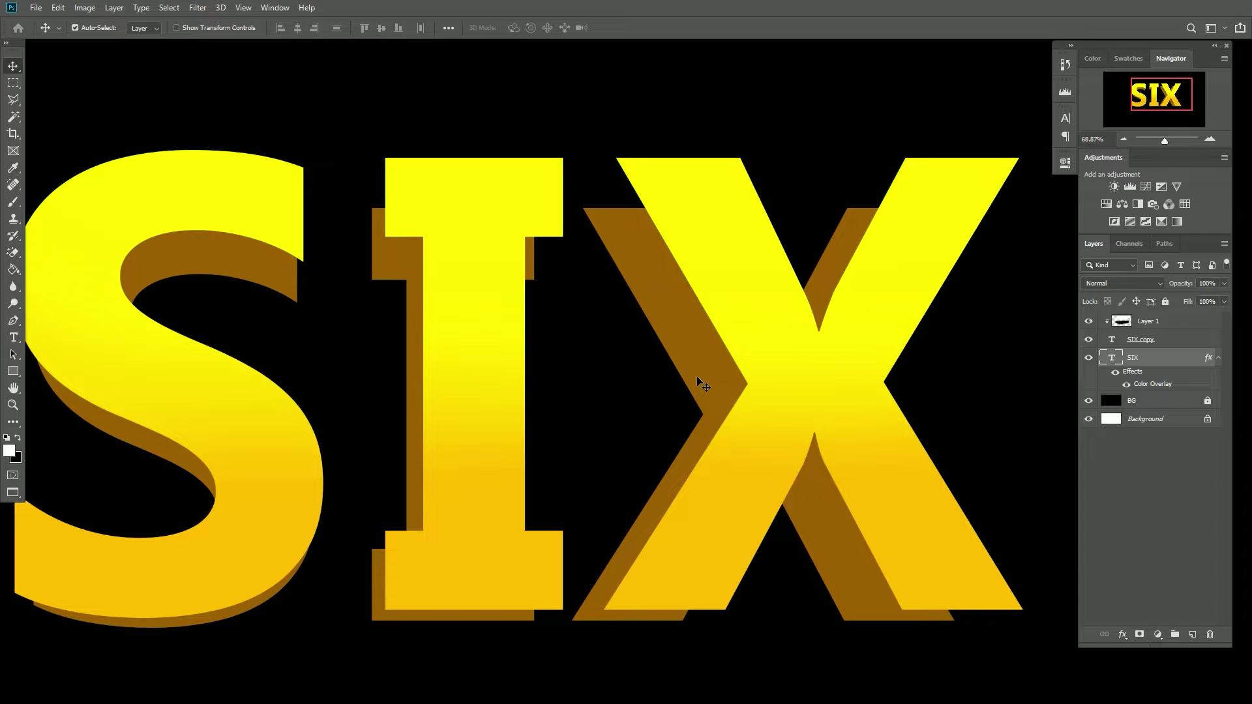
pyautogui.rightClick(1157, 359)
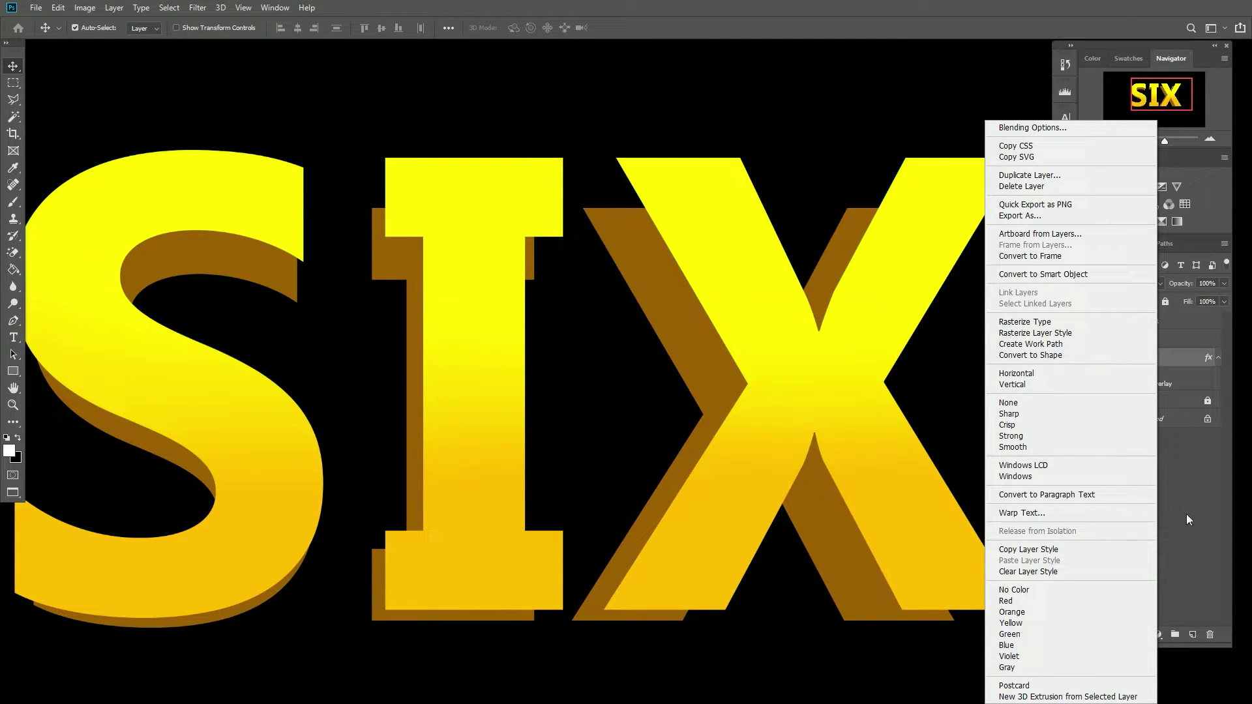
pyautogui.click(1047, 322)
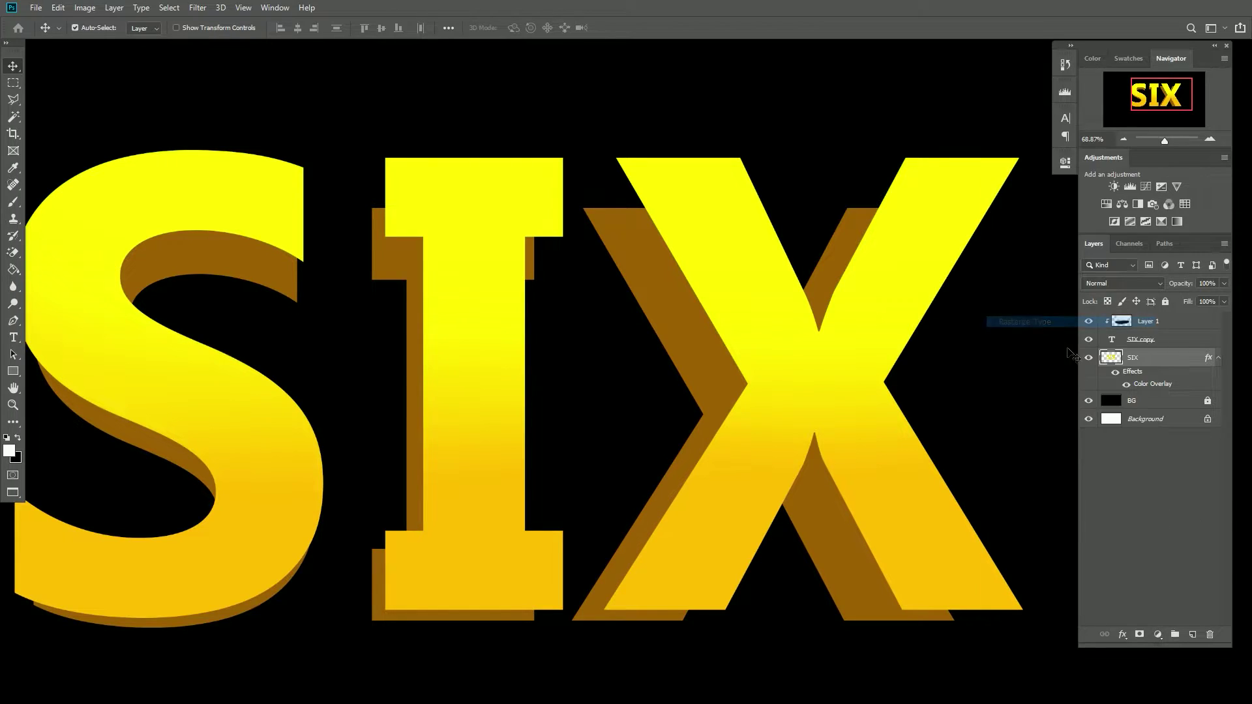
pyautogui.rightClick(1175, 362)
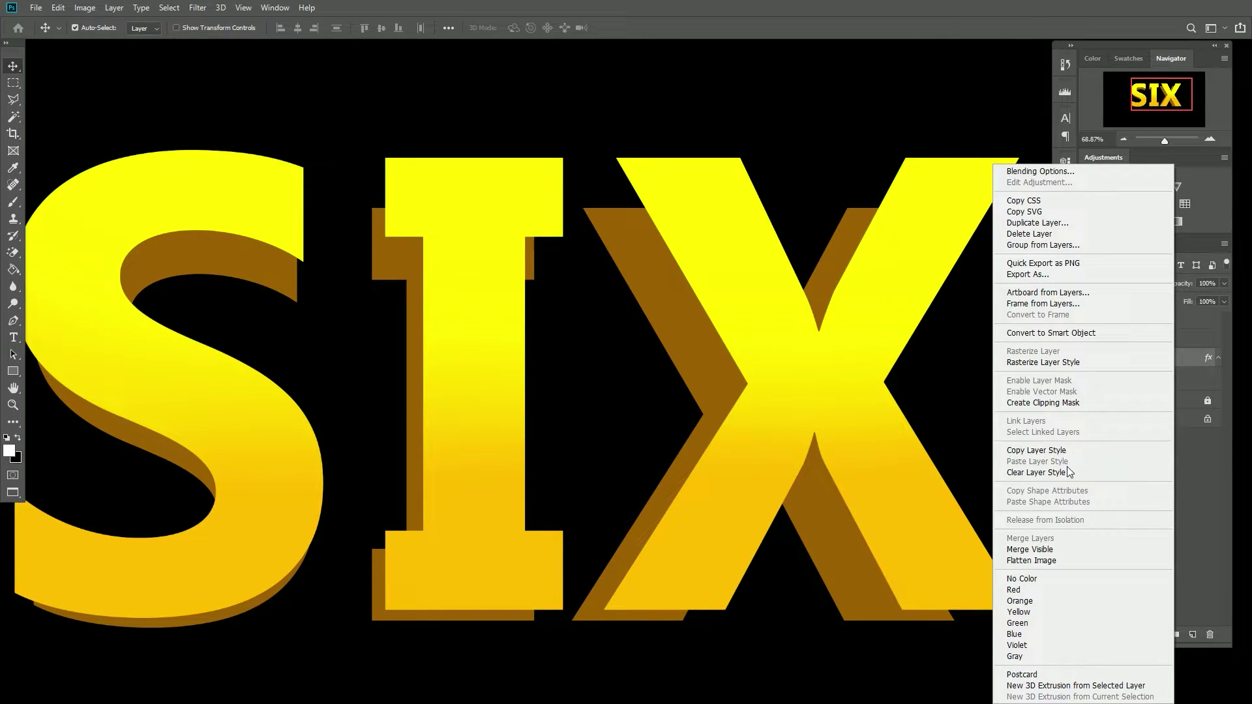
pyautogui.click(1067, 367)
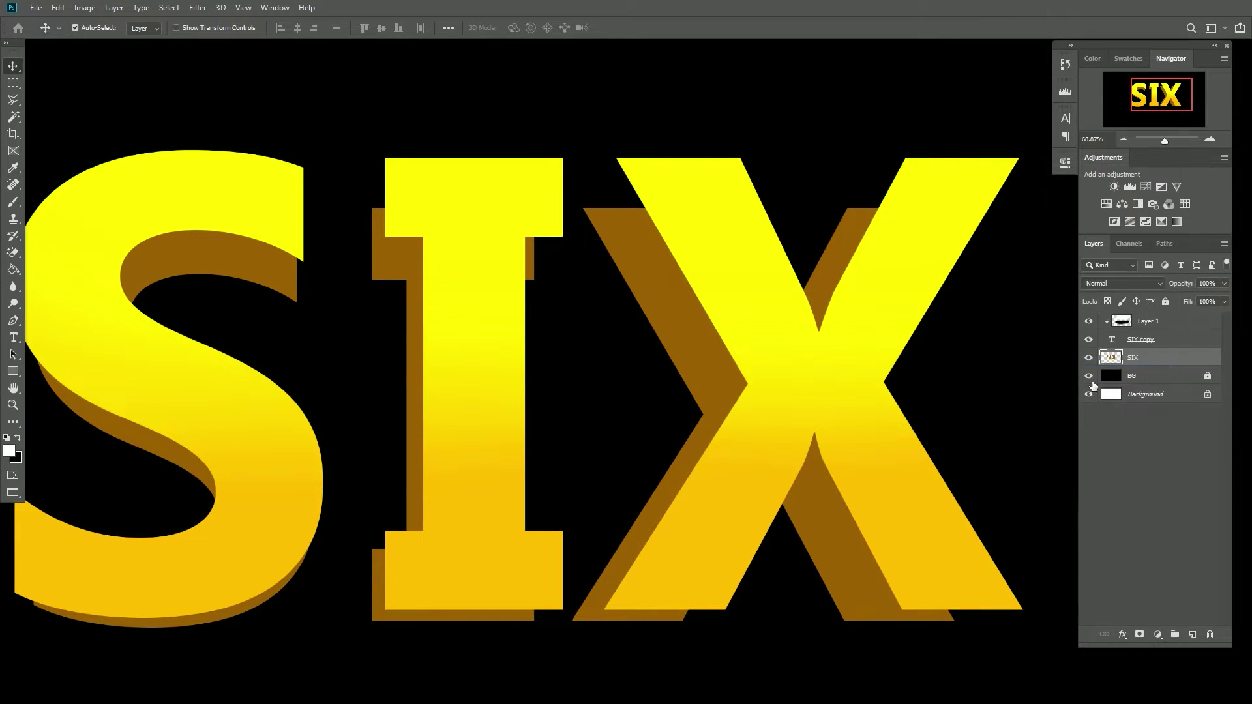
# Add a new empty layer directly above the rasterized SIX layer
pyautogui.scroll(-2, 695, 294)
pyautogui.scroll(-1, 783, 336)
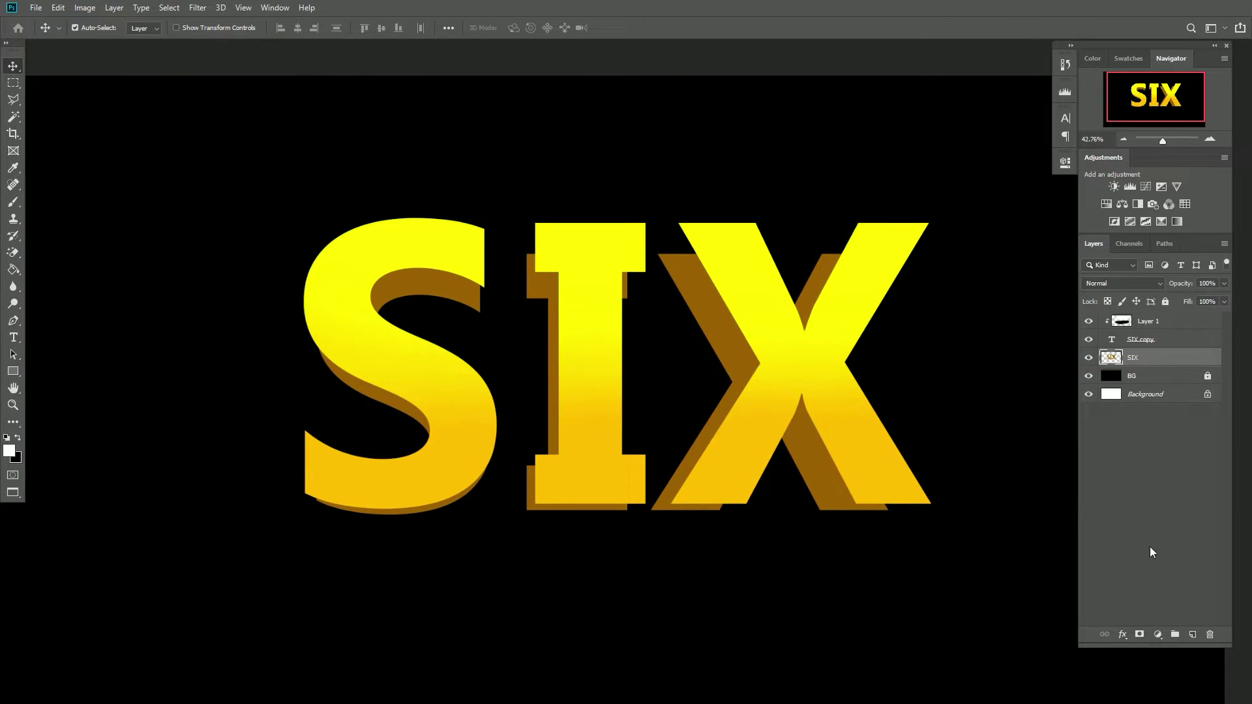
pyautogui.click(1192, 634)
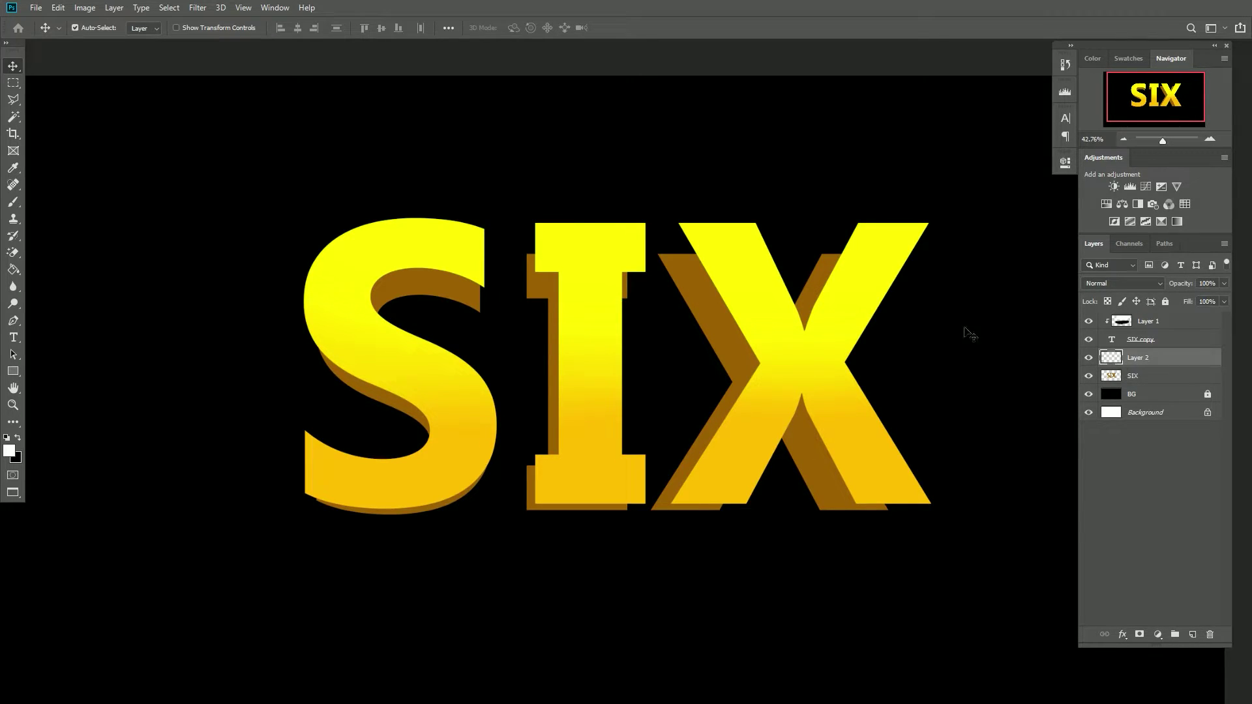
# Outline the gap between the front and back corners of the S's upper tip with a Polygonal Lasso selection
pyautogui.scroll(2, 672, 246)
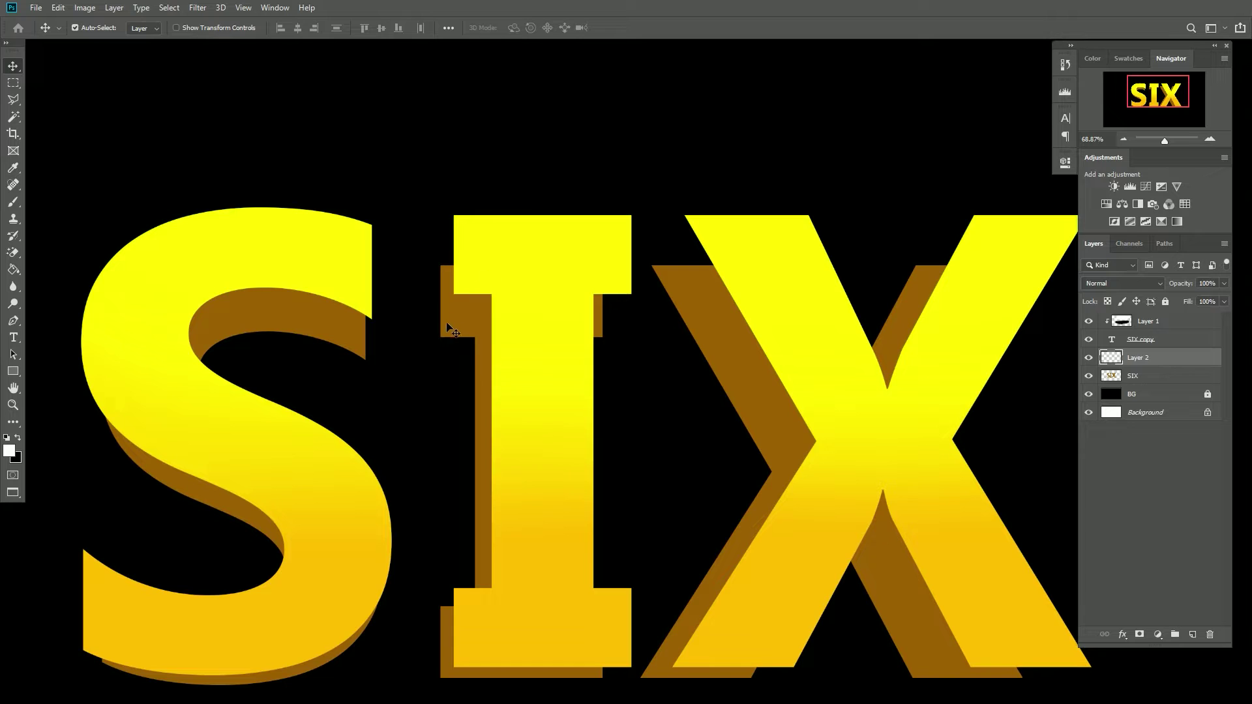
pyautogui.scroll(5, 346, 308)
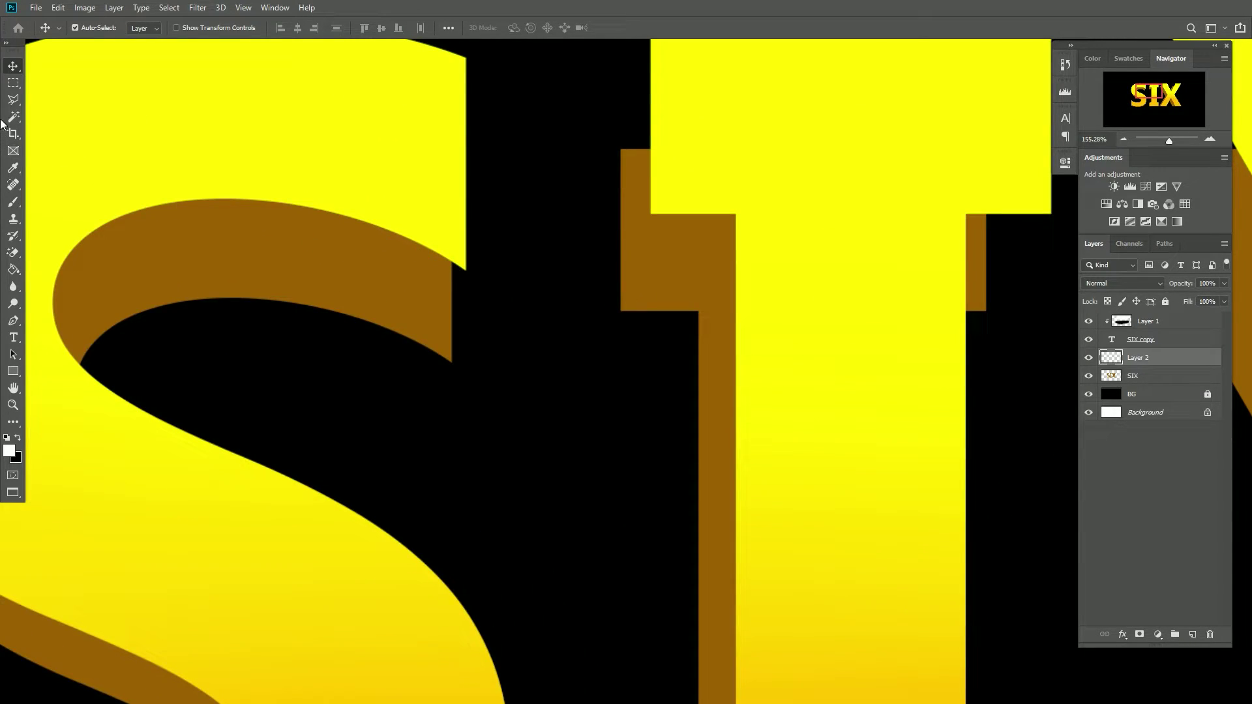
pyautogui.click(16, 101)
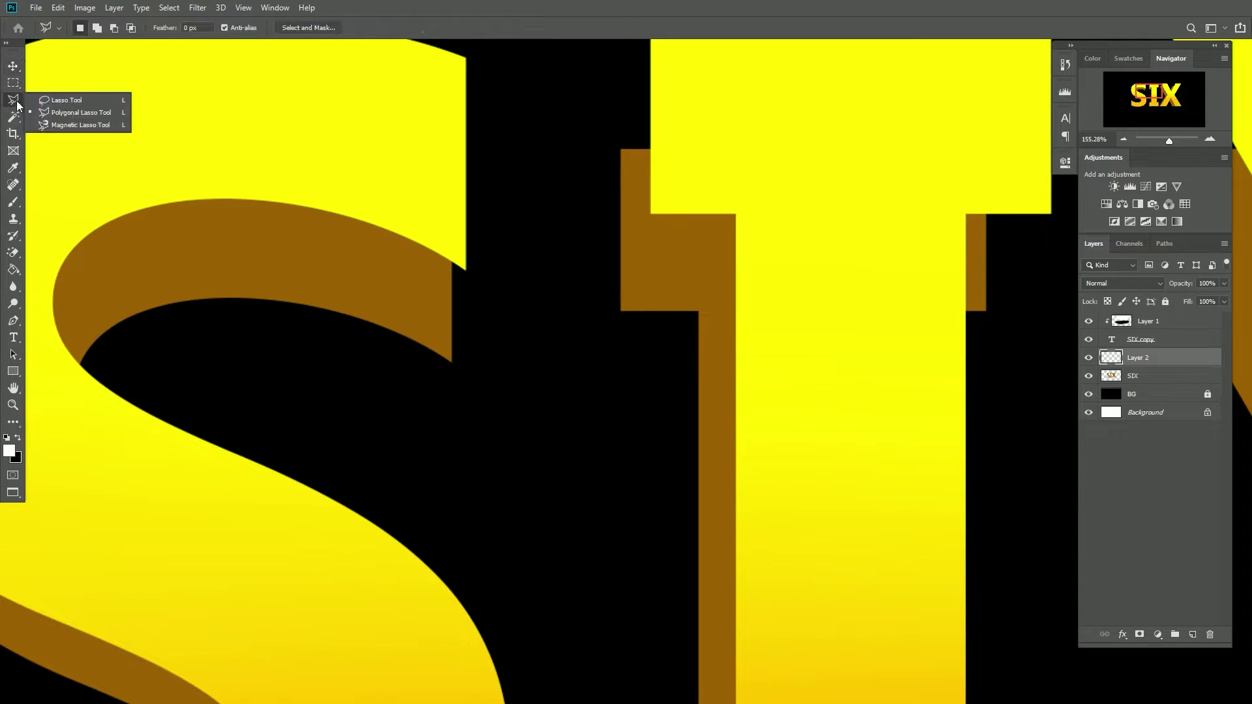
pyautogui.click(73, 112)
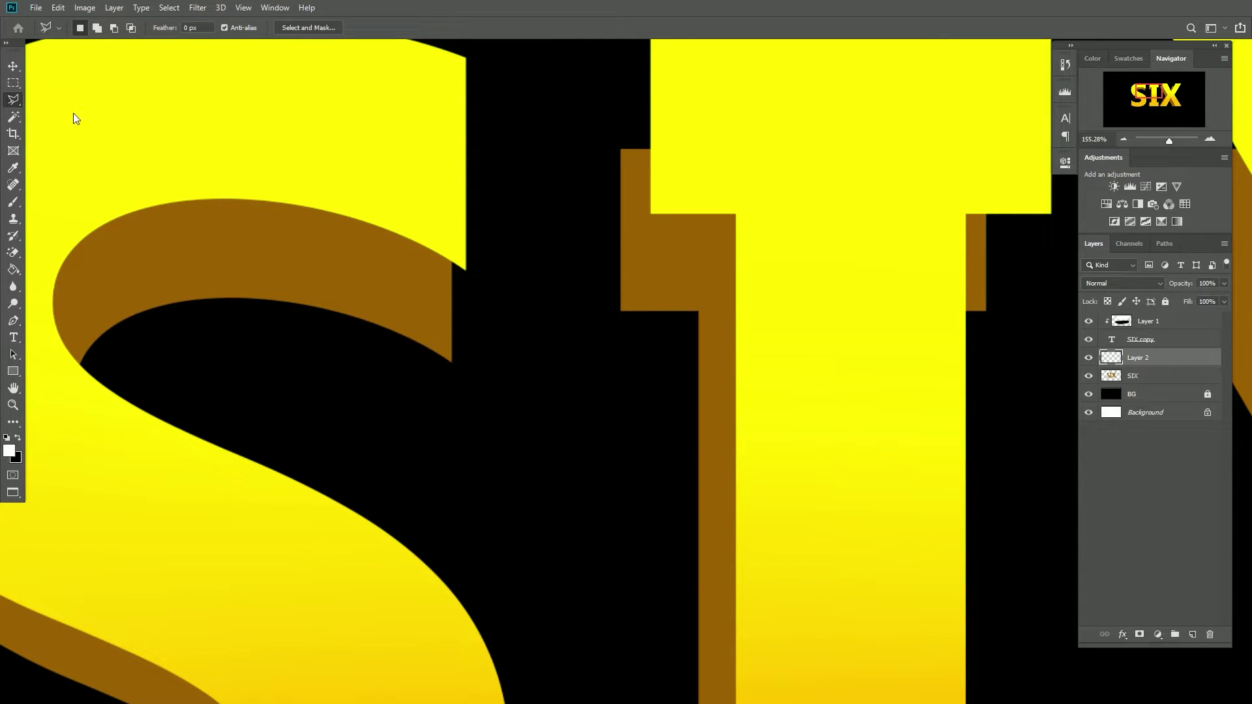
pyautogui.scroll(4, 412, 280)
pyautogui.scroll(3, 502, 280)
pyautogui.moveTo(532, 281); pyautogui.dragTo(628, 272)
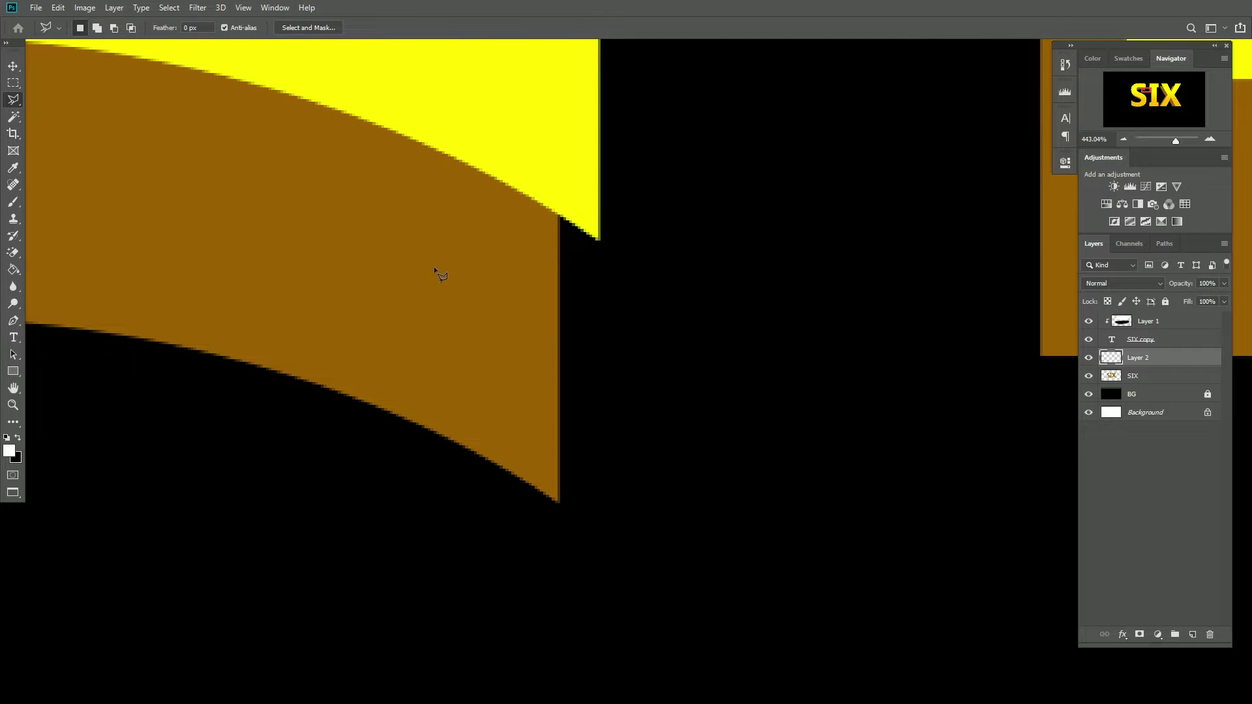
pyautogui.click(557, 501)
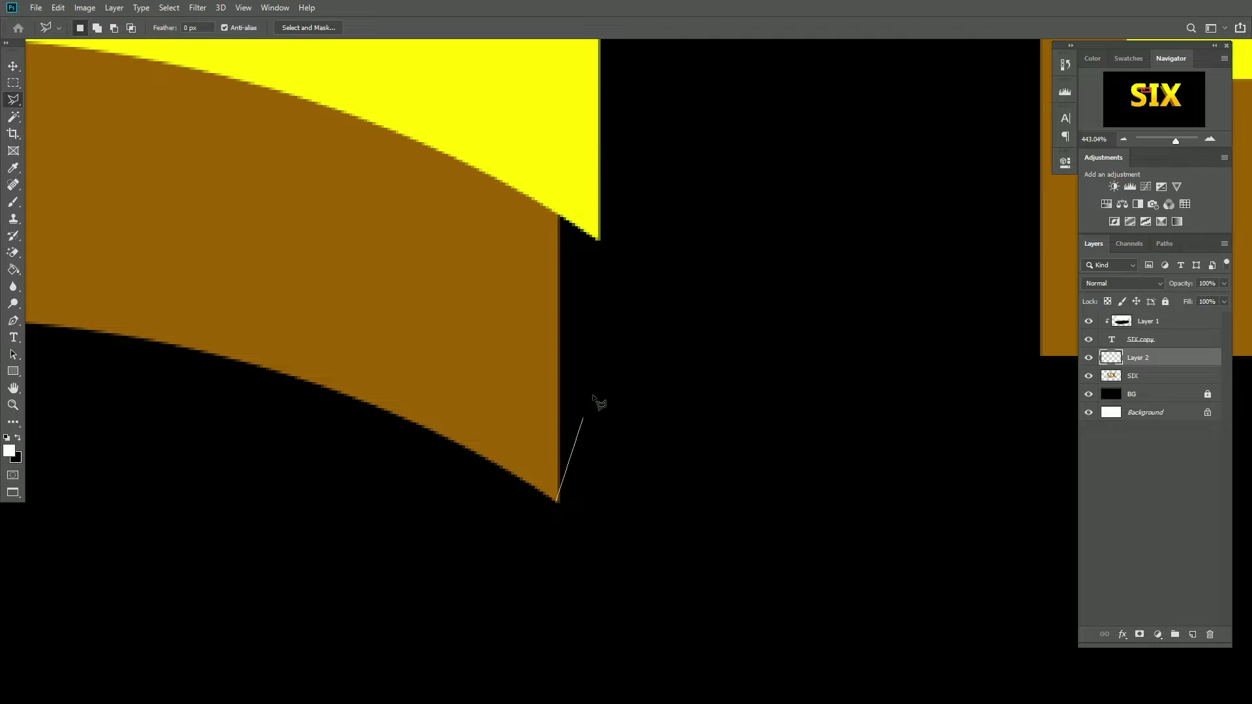
pyautogui.click(598, 240)
pyautogui.click(519, 118)
pyautogui.click(298, 169)
pyautogui.click(304, 249)
pyautogui.click(410, 328)
pyautogui.click(558, 502)
# Make the SIX layer active and set the Brush's foreground color to brown 9c6002, sampled from the back letters
pyautogui.click(1132, 378)
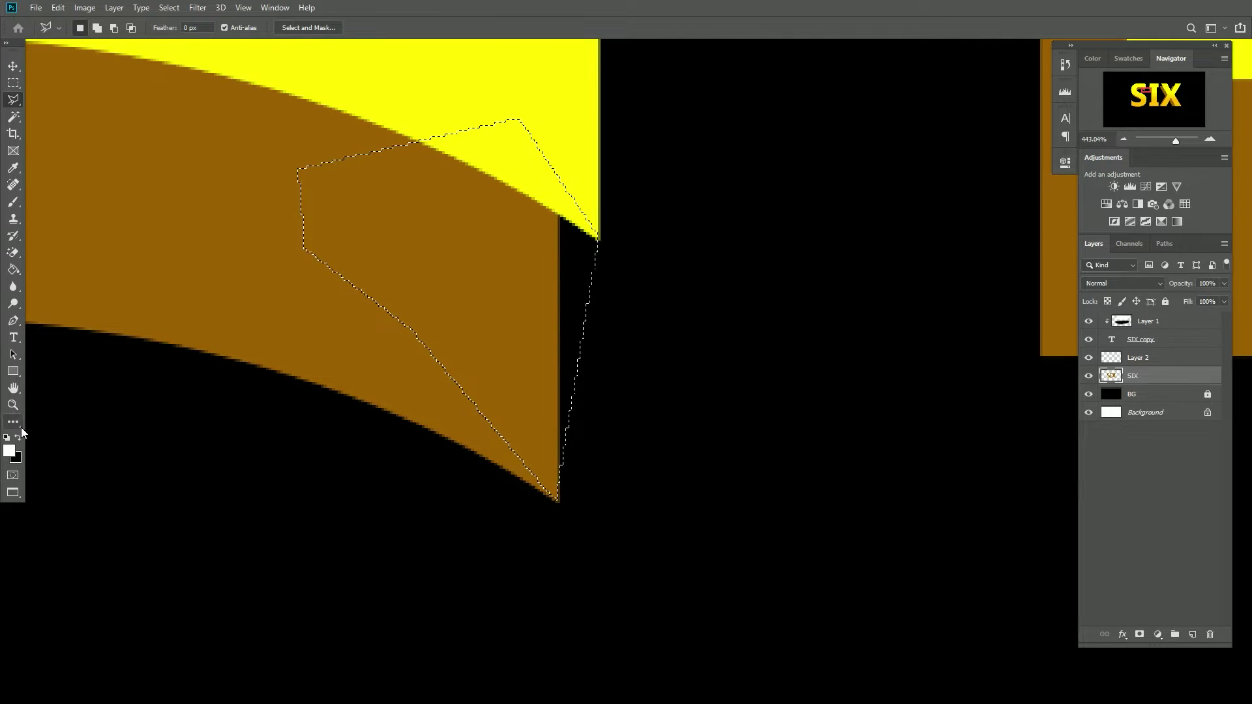
pyautogui.press('b')
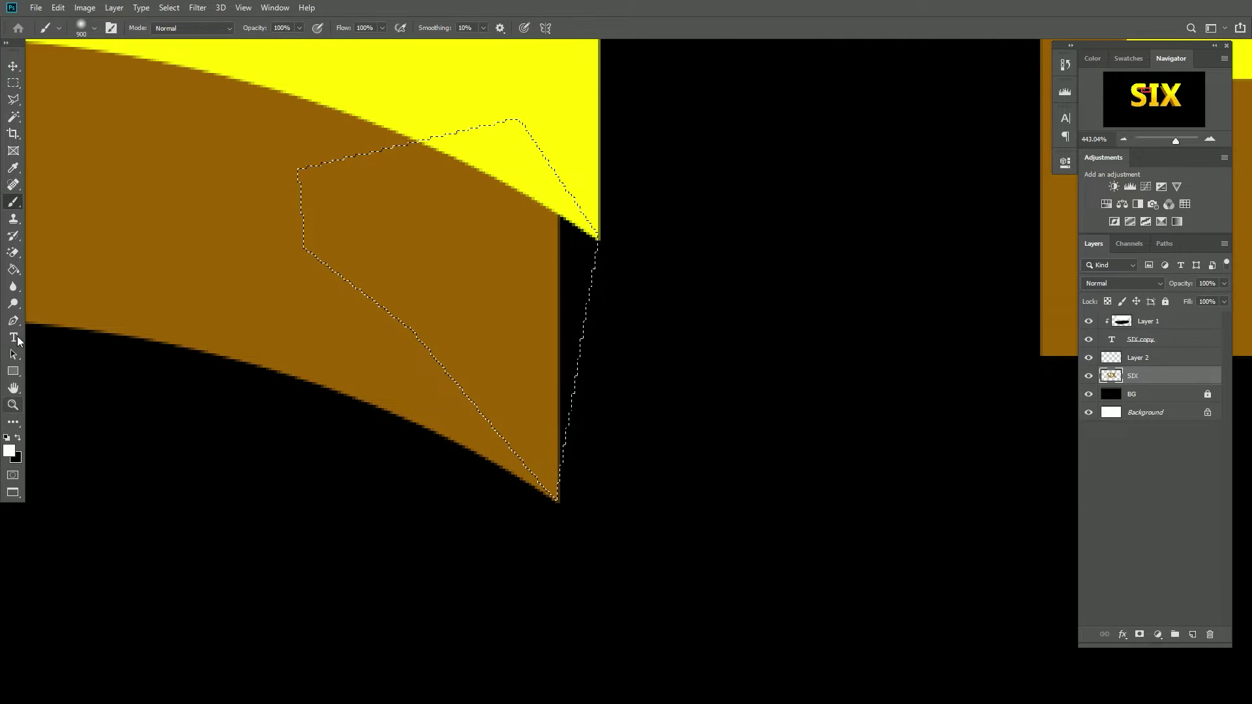
pyautogui.click(9, 450)
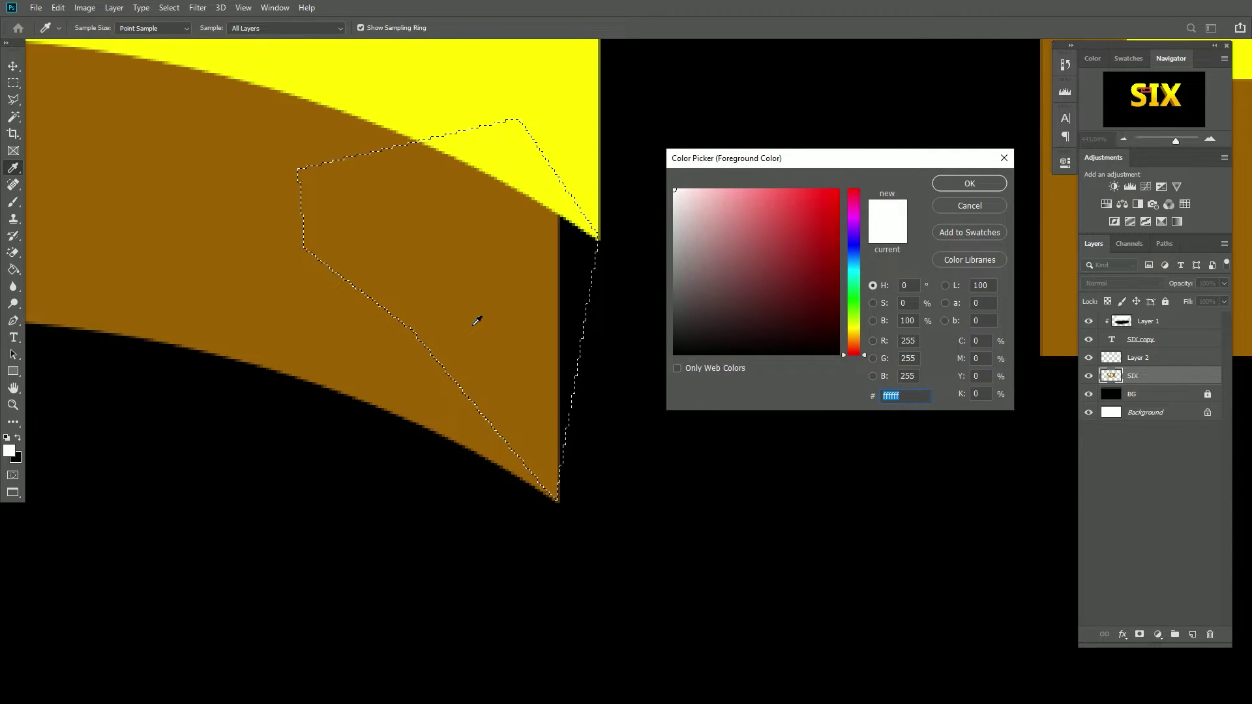
pyautogui.click(468, 298)
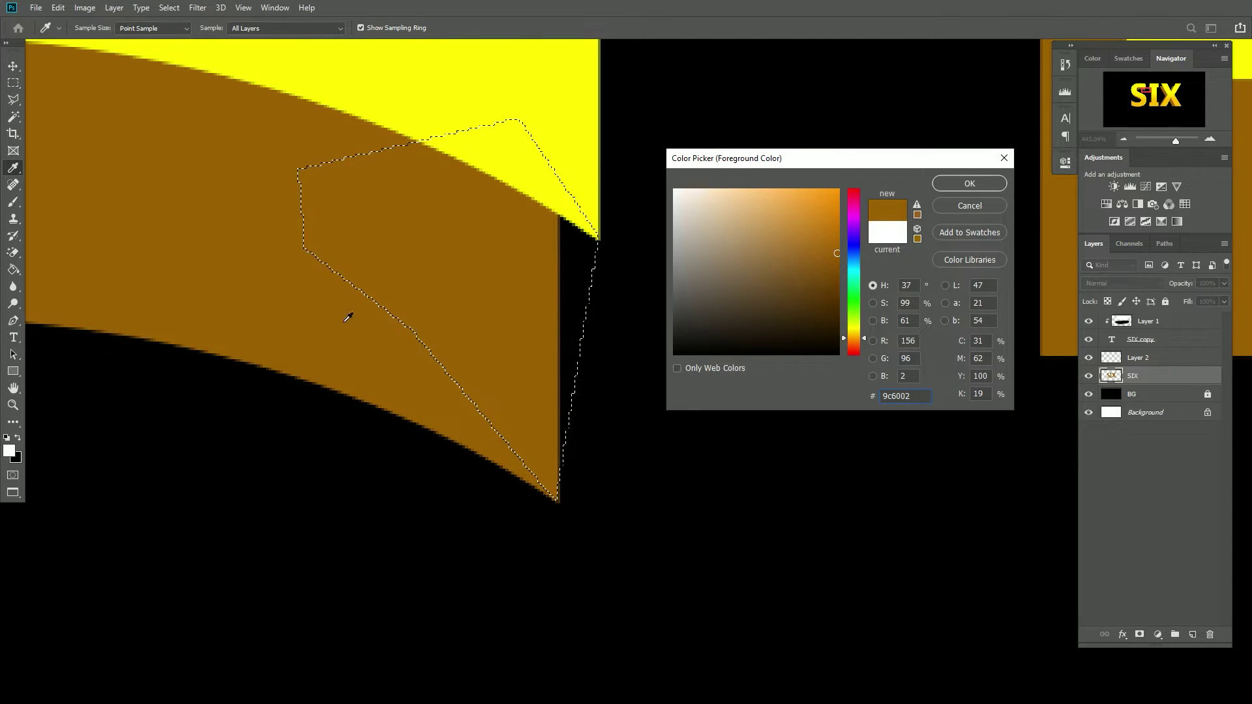
pyautogui.moveTo(899, 162); pyautogui.dragTo(871, 161)
pyautogui.click(944, 185)
# Paint the selected gap at the S's upper tip brown with the brush reduced to 80 px, and clear the selection
pyautogui.press('b')
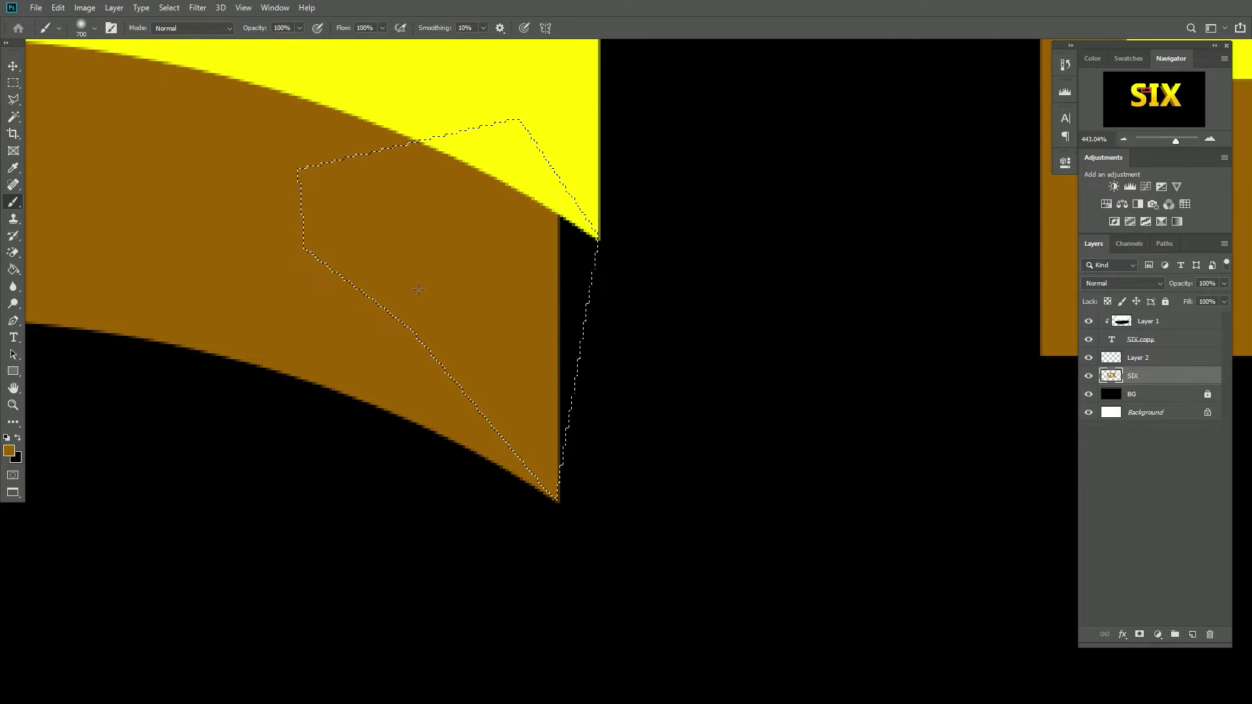
pyautogui.press('[')
pyautogui.press('[')
pyautogui.press('[')
pyautogui.press('[')
pyautogui.press('[')
pyautogui.press('[')
pyautogui.press('[')
pyautogui.press('[')
pyautogui.press('[')
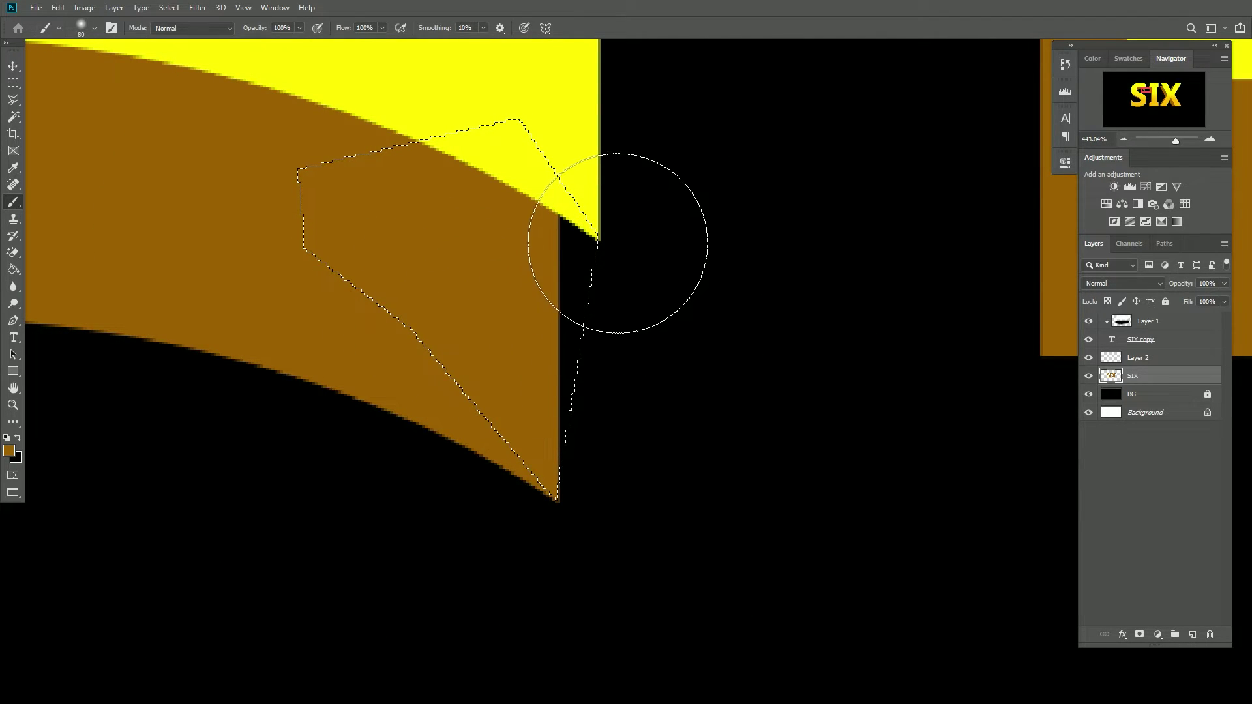
pyautogui.moveTo(615, 237); pyautogui.dragTo(568, 414)
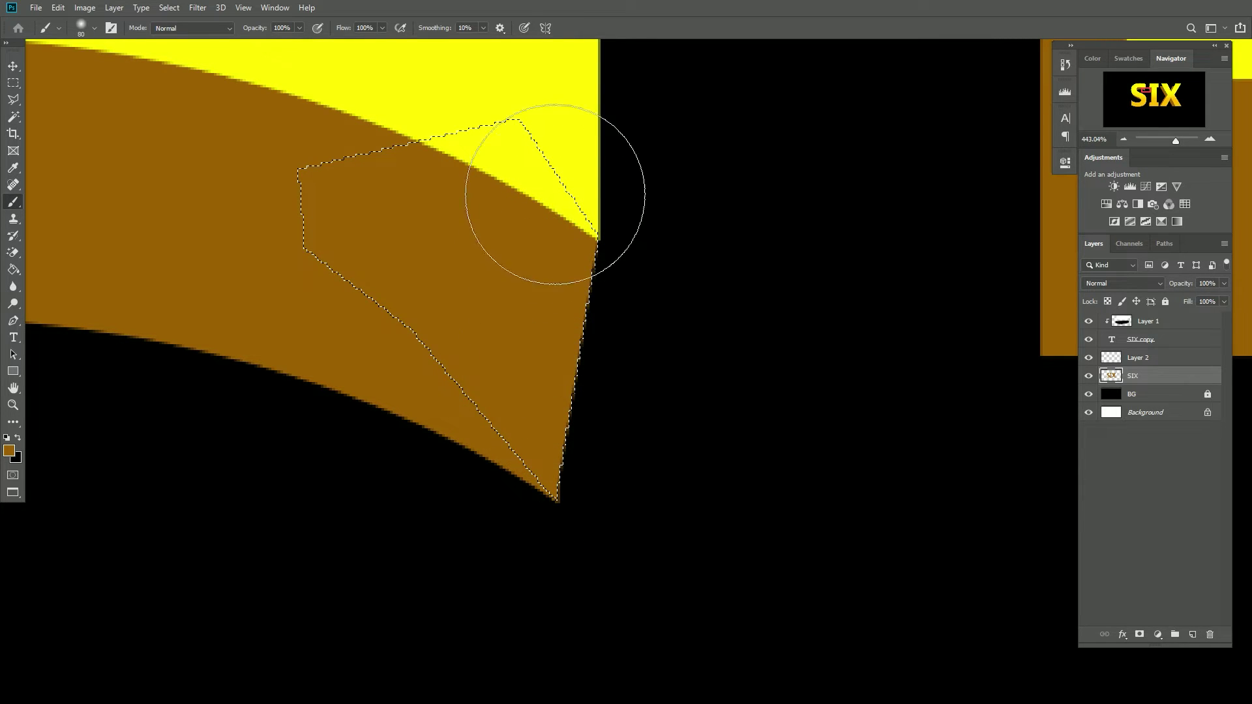
pyautogui.scroll(-8, 483, 366)
pyautogui.scroll(-1, 474, 367)
pyautogui.scroll(3, 489, 349)
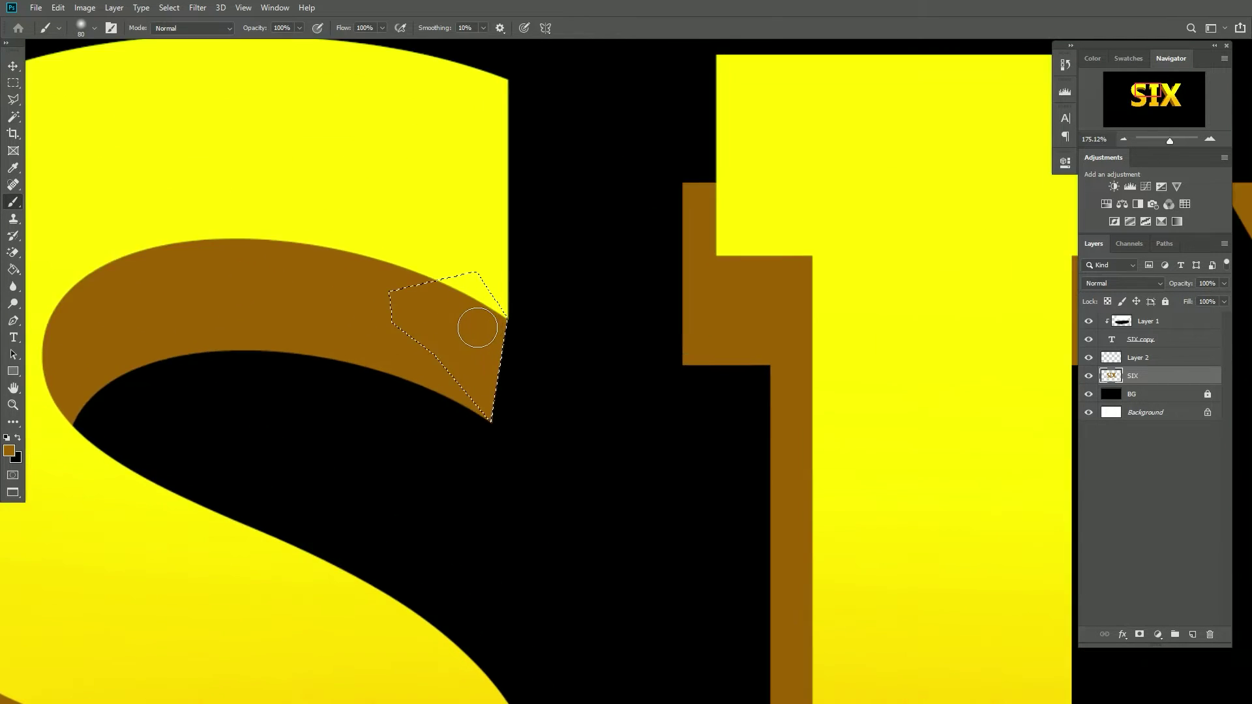
pyautogui.scroll(-2, 476, 321)
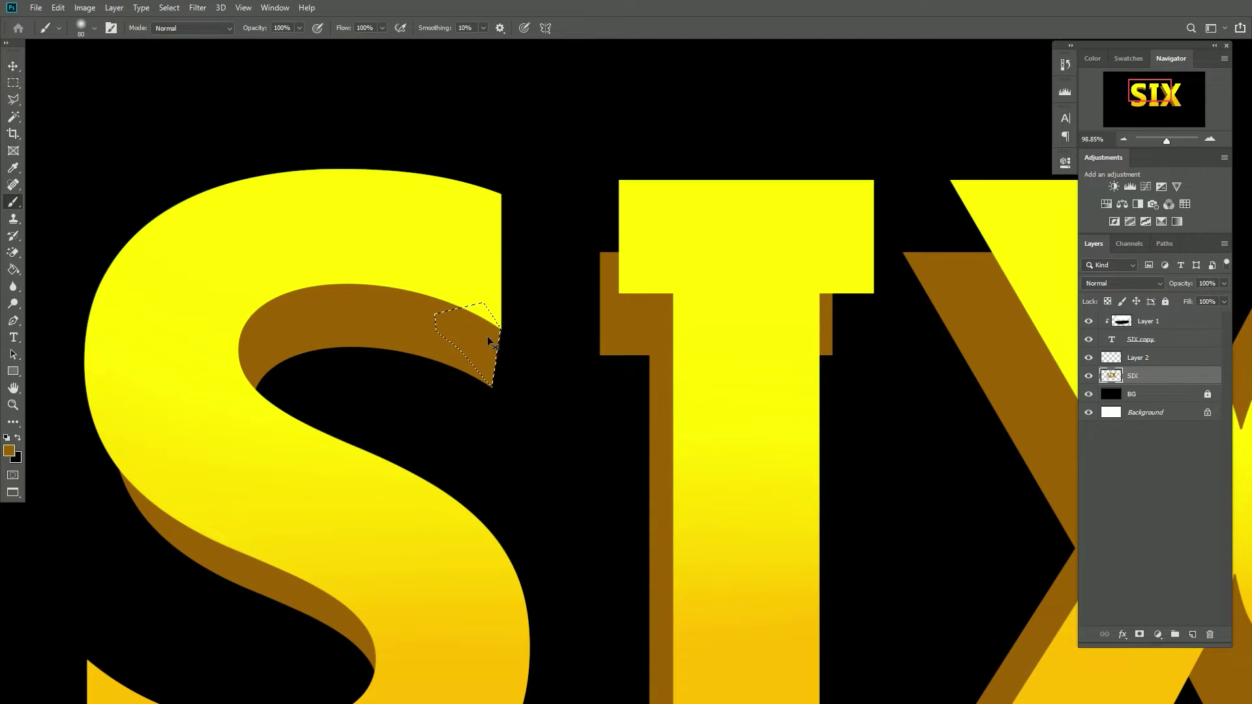
pyautogui.scroll(5, 486, 343)
pyautogui.hotkey('ctrl', 'd')
pyautogui.scroll(-6, 366, 265)
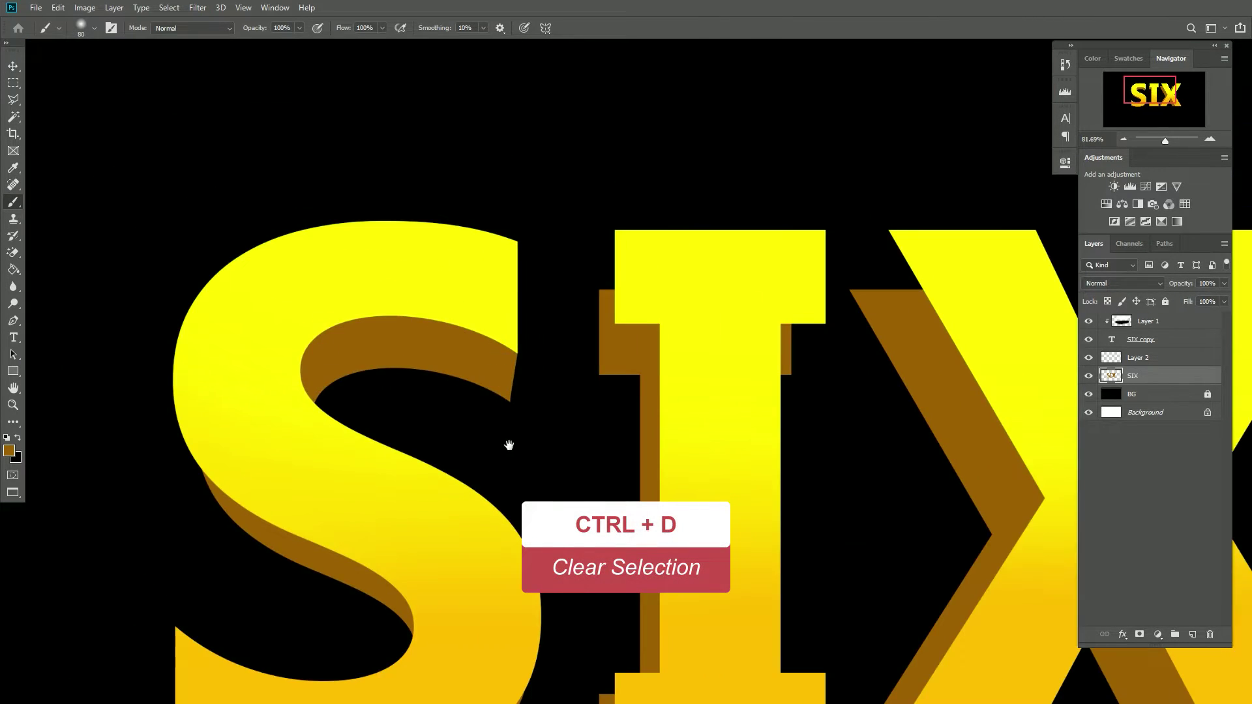
pyautogui.moveTo(509, 442); pyautogui.dragTo(636, 222)
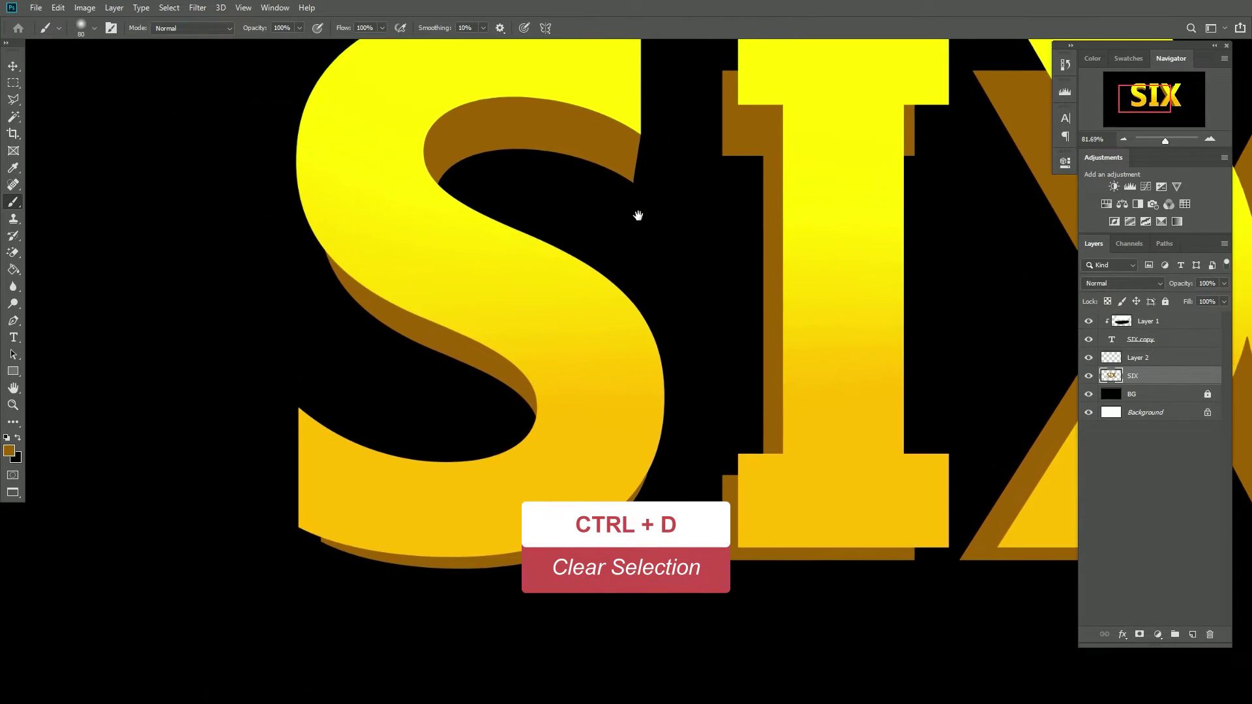
# Select the gap between the front and back corners at the S's lower-left end with the Polygonal Lasso and paint it brown
pyautogui.scroll(7, 321, 512)
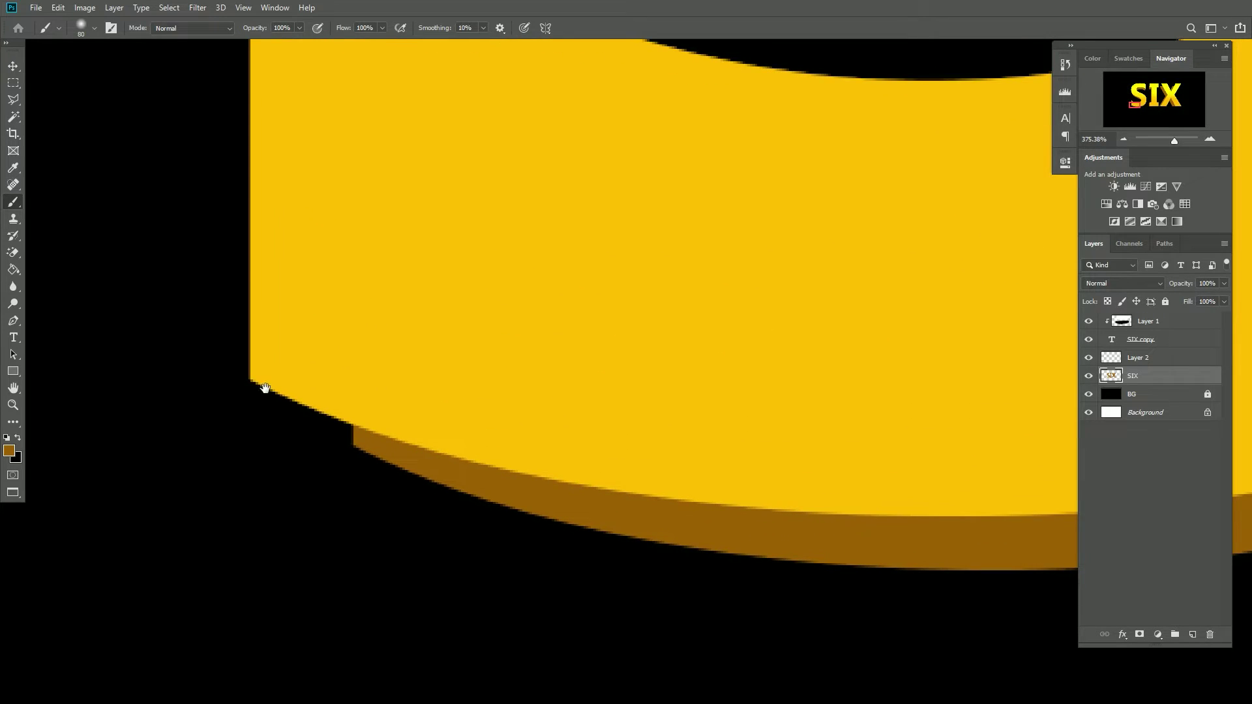
pyautogui.click(16, 100)
pyautogui.click(353, 446)
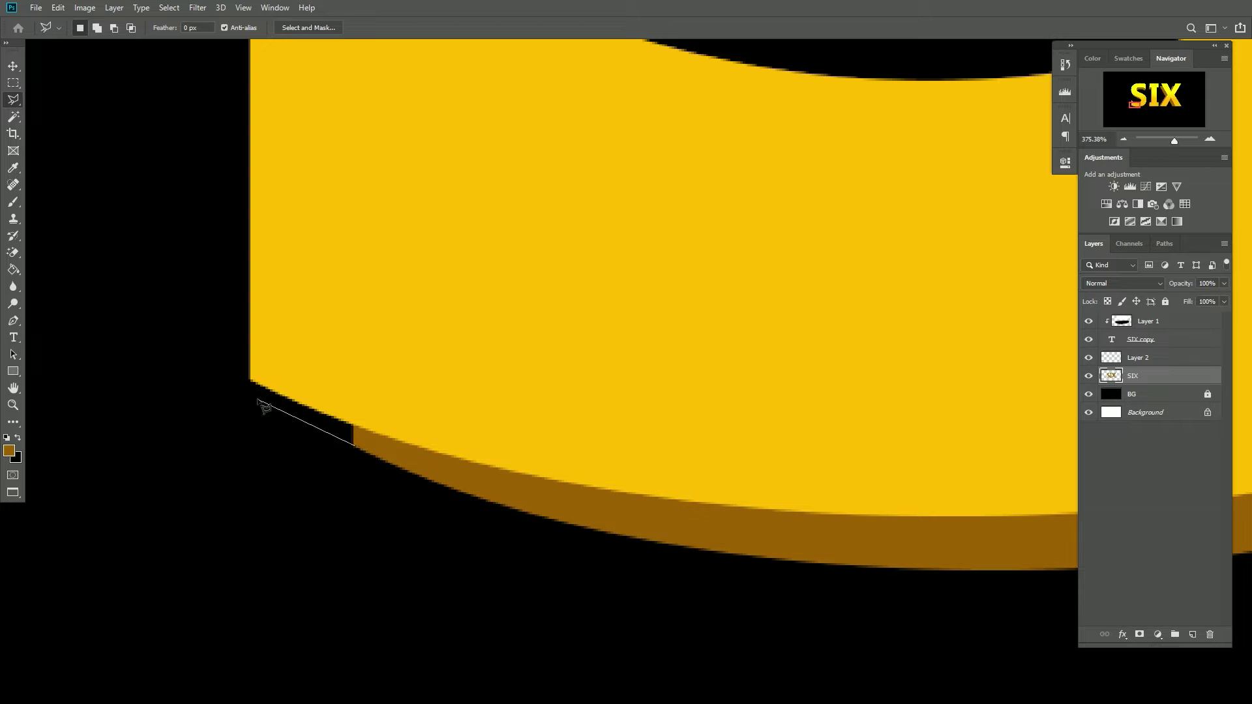
pyautogui.click(251, 382)
pyautogui.click(403, 324)
pyautogui.click(454, 407)
pyautogui.click(421, 444)
pyautogui.click(355, 449)
pyautogui.press('b')
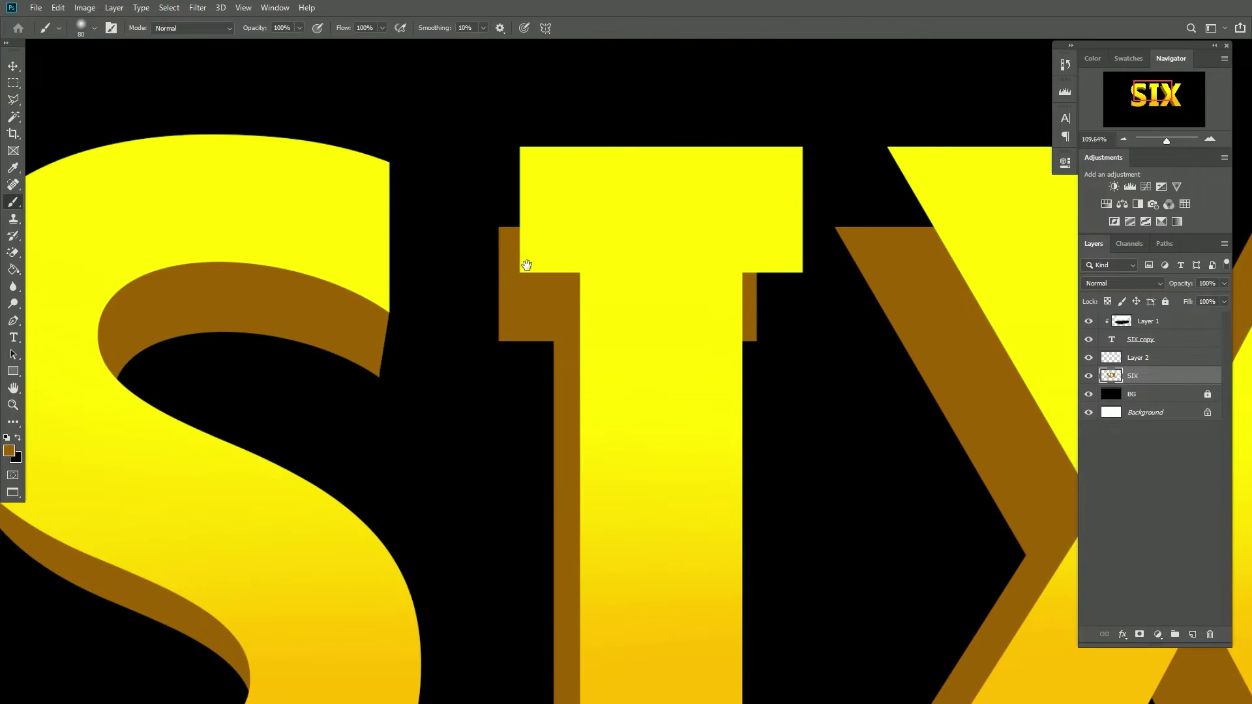
# Lasso the gap at the I's upper-left serif corner, paint it brown to join the front and back, and clear the selection
pyautogui.press('l')
pyautogui.click(532, 280)
pyautogui.click(497, 400)
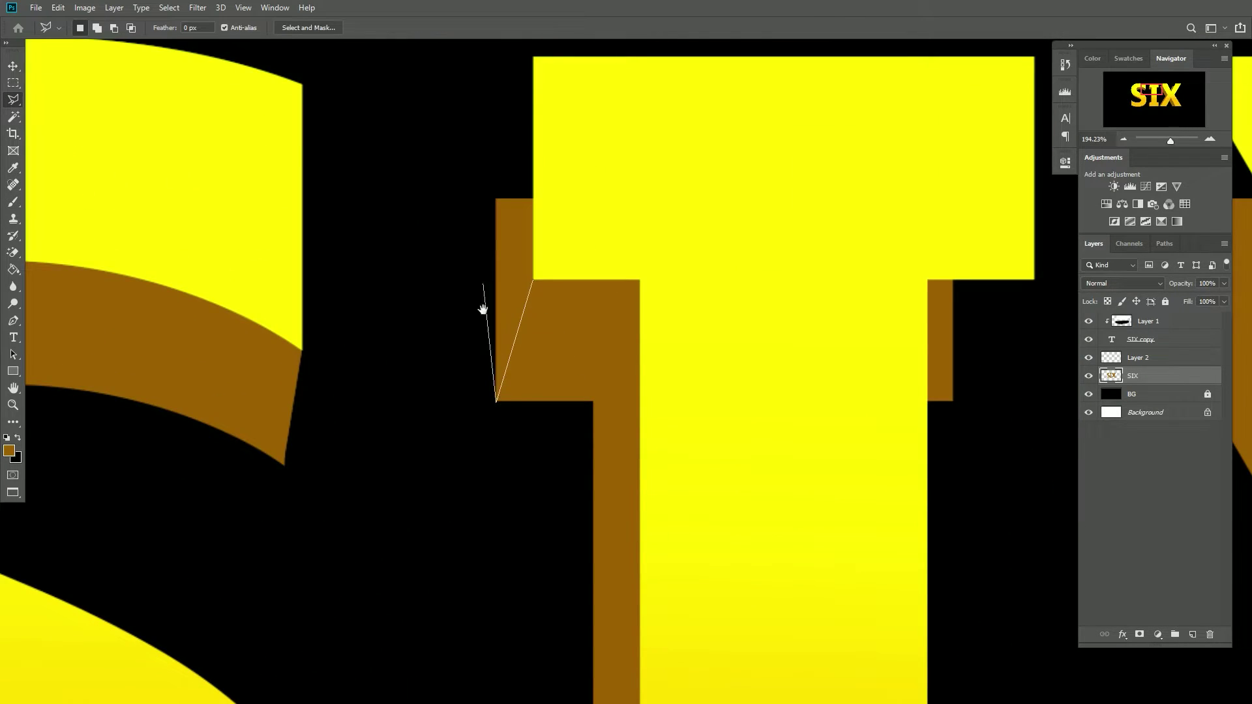
pyautogui.moveTo(479, 281); pyautogui.dragTo(493, 375)
pyautogui.click(512, 294)
pyautogui.click(549, 152)
pyautogui.click(612, 208)
pyautogui.click(586, 262)
pyautogui.click(548, 375)
pyautogui.press('b')
pyautogui.moveTo(541, 189); pyautogui.dragTo(525, 281)
pyautogui.hotkey('ctrl', 'd')
pyautogui.scroll(-5, 581, 238)
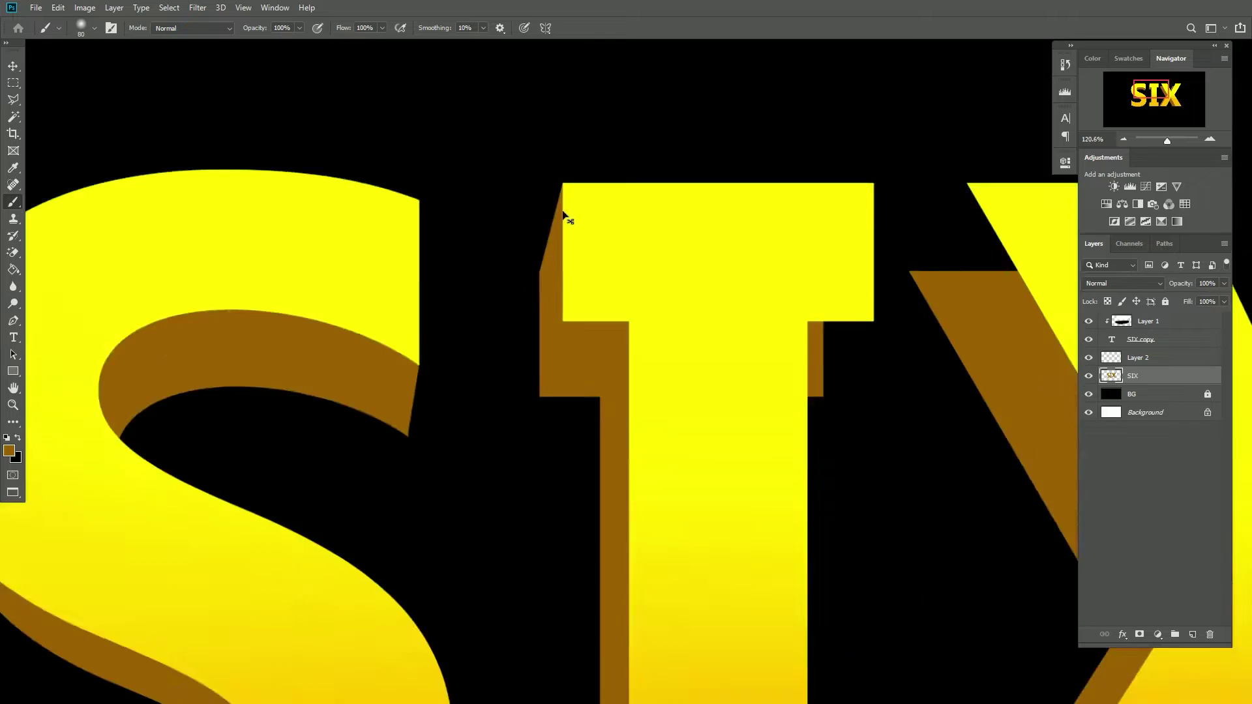
# Lasso the gap beneath the I's upper-right serif, fill it with brown brush strokes, and clear the selection
pyautogui.moveTo(796, 333); pyautogui.dragTo(489, 219)
pyautogui.press('l')
pyautogui.click(515, 269)
pyautogui.click(570, 185)
pyautogui.click(515, 270)
pyautogui.press('b')
pyautogui.moveTo(526, 261); pyautogui.dragTo(549, 179)
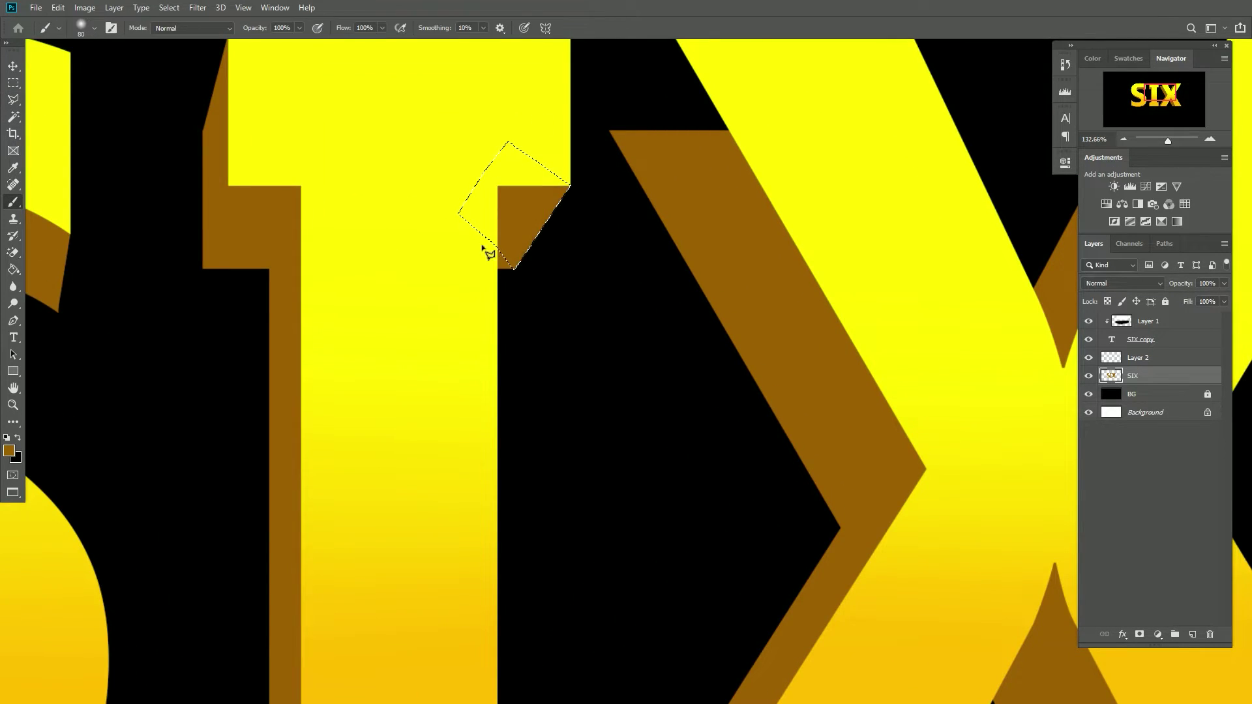
pyautogui.hotkey('ctrl', 'd')
# Outline the gap at the top of the I's lower-left serif, paint it brown, and clear the selection
pyautogui.scroll(7, 391, 418)
pyautogui.press('l')
pyautogui.click(398, 416)
pyautogui.click(446, 355)
pyautogui.click(398, 417)
pyautogui.press('b')
pyautogui.hotkey('ctrl', 'd')
# Outline the gap at the I's bottom-right corner, paint it brown, and clear the selection
pyautogui.scroll(-5, 431, 421)
pyautogui.moveTo(408, 418); pyautogui.dragTo(506, 445)
pyautogui.scroll(5, 611, 502)
pyautogui.press('l')
pyautogui.click(431, 474)
pyautogui.click(432, 474)
pyautogui.press('b')
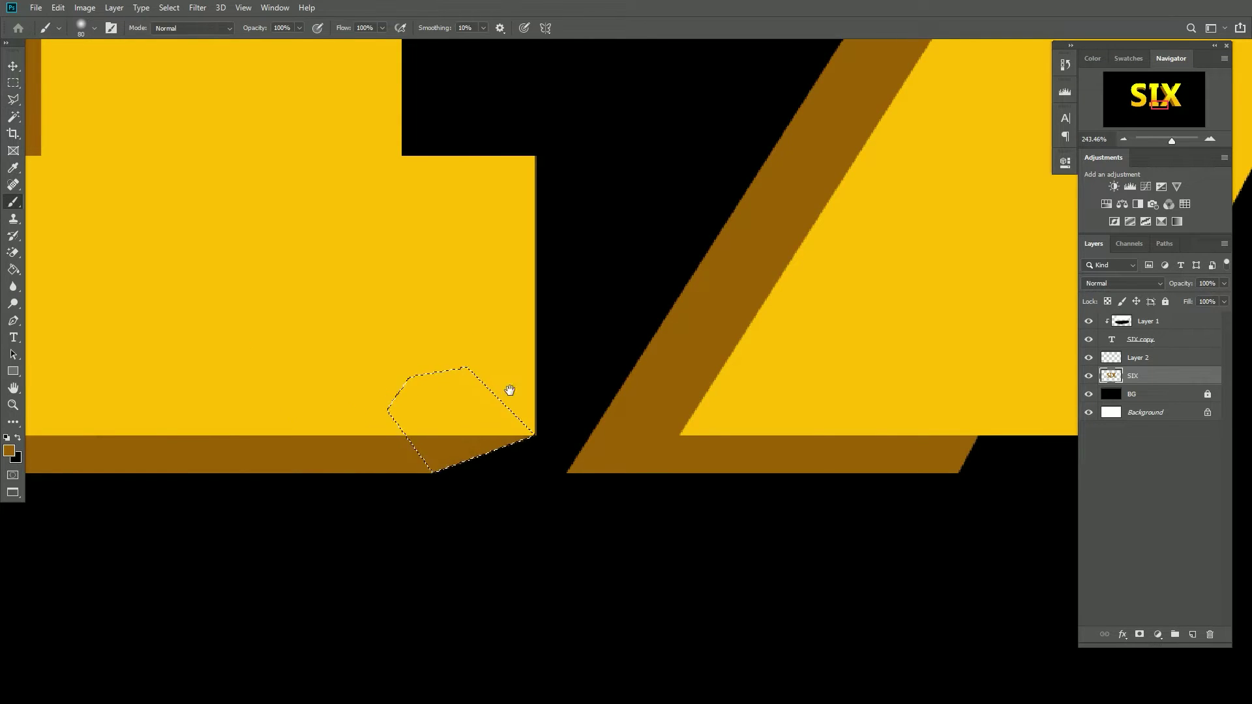
pyautogui.hotkey('ctrl', 'd')
# Lasso the gap at the right corner of the X's lower-left foot, paint it brown, and clear the selection
pyautogui.scroll(-7, 457, 352)
pyautogui.scroll(8, 588, 379)
pyautogui.press('l')
pyautogui.click(553, 455)
pyautogui.click(553, 456)
pyautogui.press('b')
pyautogui.moveTo(679, 421); pyautogui.dragTo(554, 437)
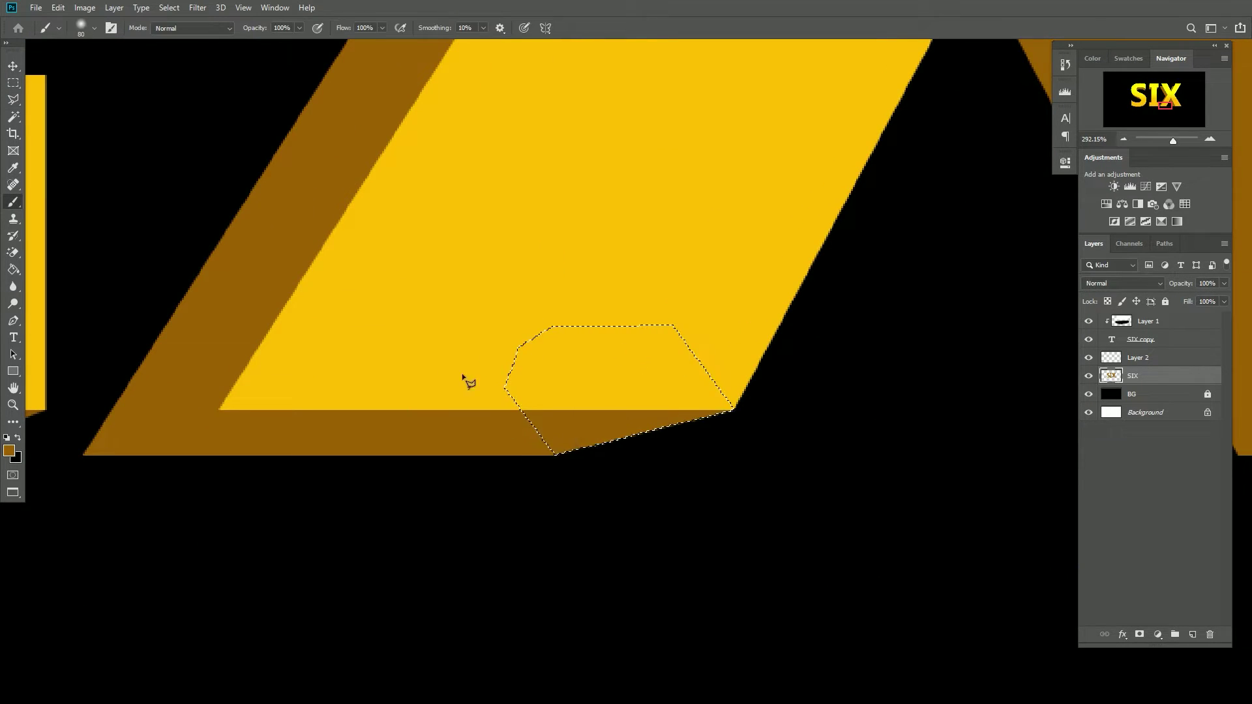
pyautogui.hotkey('ctrl', 'd')
# Lasso the gap at the right corner of the X's lower-right foot and paint it brown, leaving nothing selected
pyautogui.scroll(-5, 467, 380)
pyautogui.moveTo(998, 305); pyautogui.dragTo(503, 319)
pyautogui.press('l')
pyautogui.click(726, 445)
pyautogui.click(965, 405)
pyautogui.click(810, 315)
pyautogui.click(679, 350)
pyautogui.click(676, 398)
pyautogui.press('b')
pyautogui.scroll(-5, 649, 443)
pyautogui.scroll(6, 685, 126)
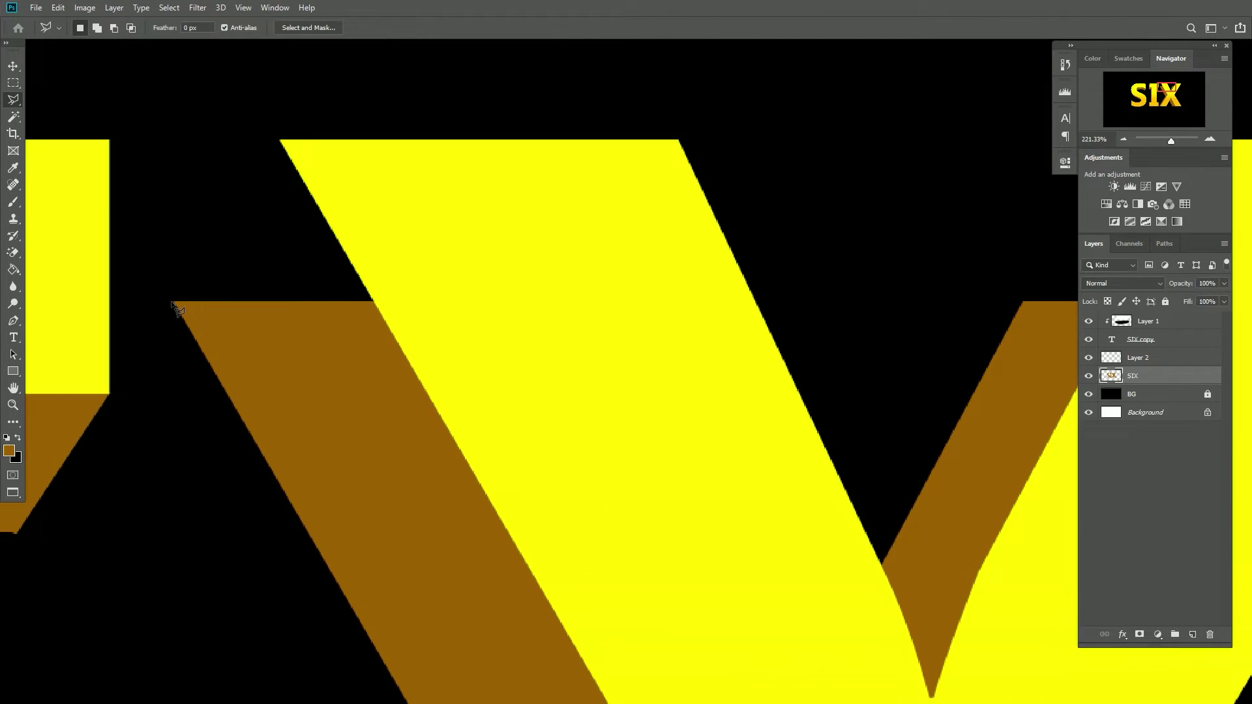
# Outline the gap at the left corner of the X's upper-left arm, paint it brown, and clear the selection
pyautogui.press('l')
pyautogui.click(175, 302)
pyautogui.click(281, 140)
pyautogui.click(496, 316)
pyautogui.click(420, 352)
pyautogui.click(259, 347)
pyautogui.click(175, 302)
pyautogui.press('b')
pyautogui.moveTo(313, 255); pyautogui.dragTo(220, 163)
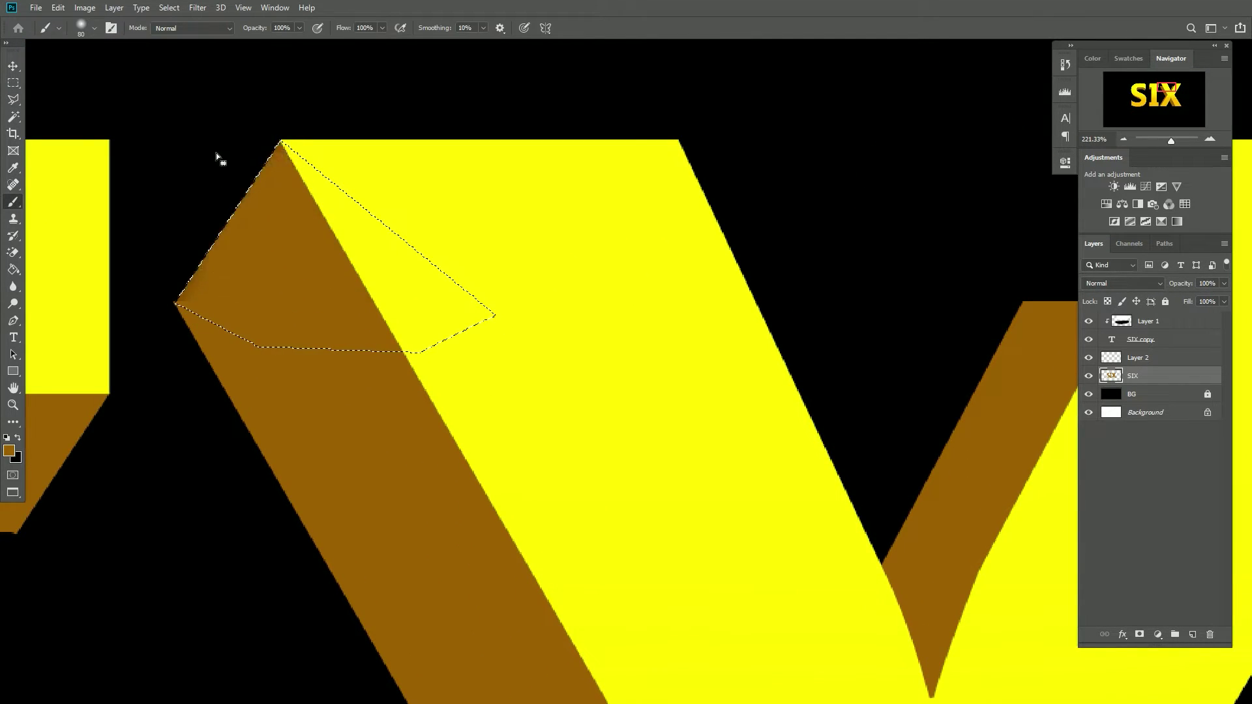
pyautogui.hotkey('ctrl', 'd')
# Outline the gap at the left corner of the X's upper-right arm, paint it brown, and clear the selection
pyautogui.scroll(-6, 405, 216)
pyautogui.moveTo(554, 225); pyautogui.dragTo(221, 243)
pyautogui.scroll(4, 408, 264)
pyautogui.press('l')
pyautogui.click(426, 287)
pyautogui.press('b')
pyautogui.moveTo(466, 271); pyautogui.dragTo(553, 118)
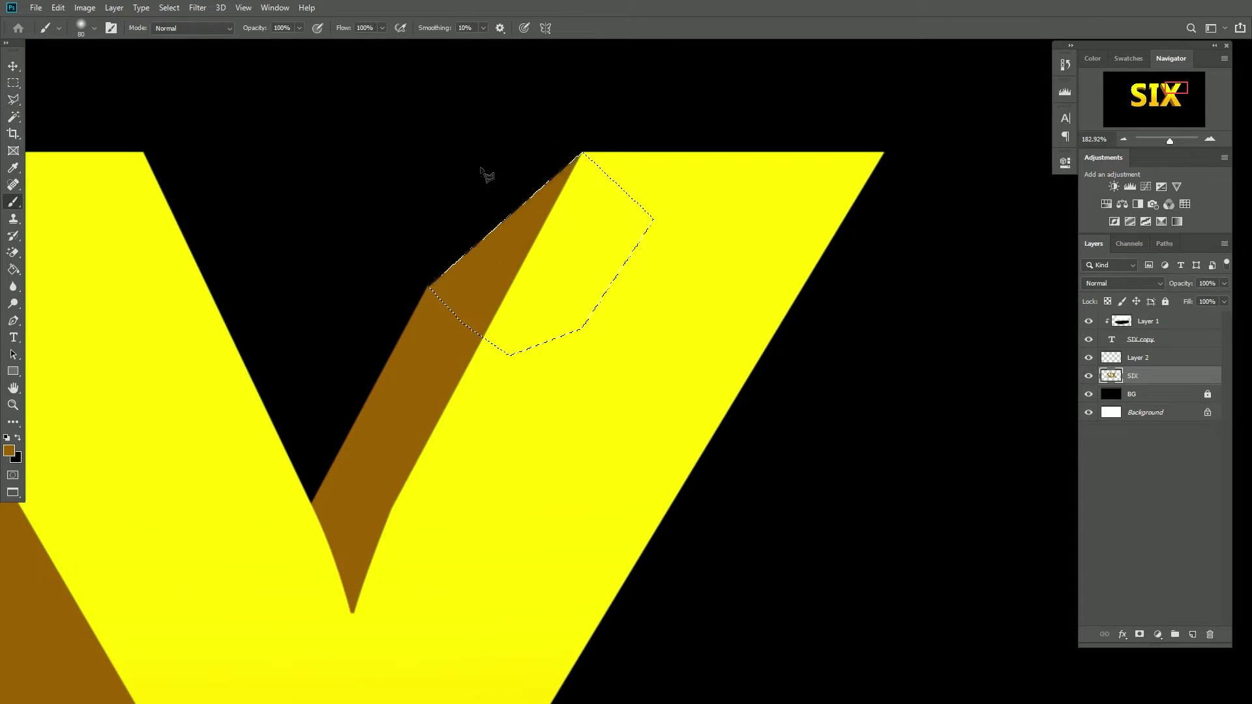
pyautogui.hotkey('ctrl', 'd')
# Examine the joined brown sides of all three letters by hiding and showing the SIX layer
pyautogui.scroll(-6, 496, 274)
pyautogui.moveTo(447, 346); pyautogui.dragTo(717, 286)
pyautogui.scroll(2, 691, 242)
pyautogui.press('v')
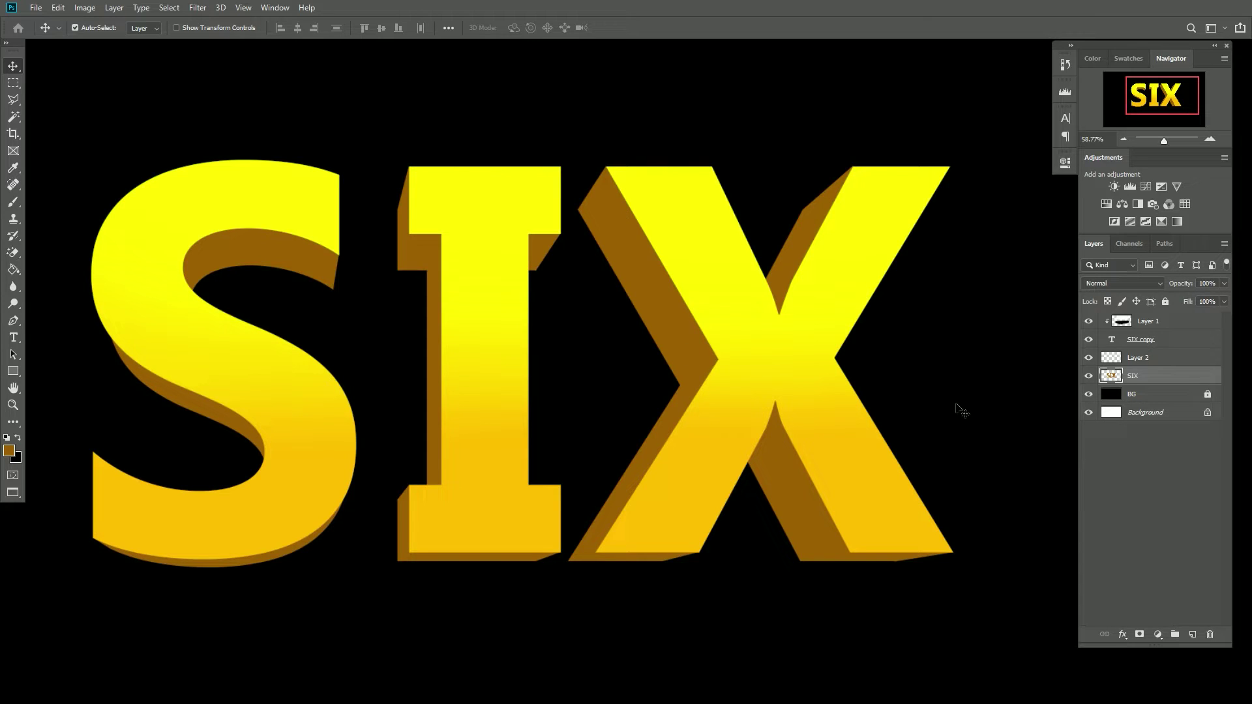
pyautogui.click(1087, 376)
pyautogui.click(1088, 376)
pyautogui.scroll(1, 692, 400)
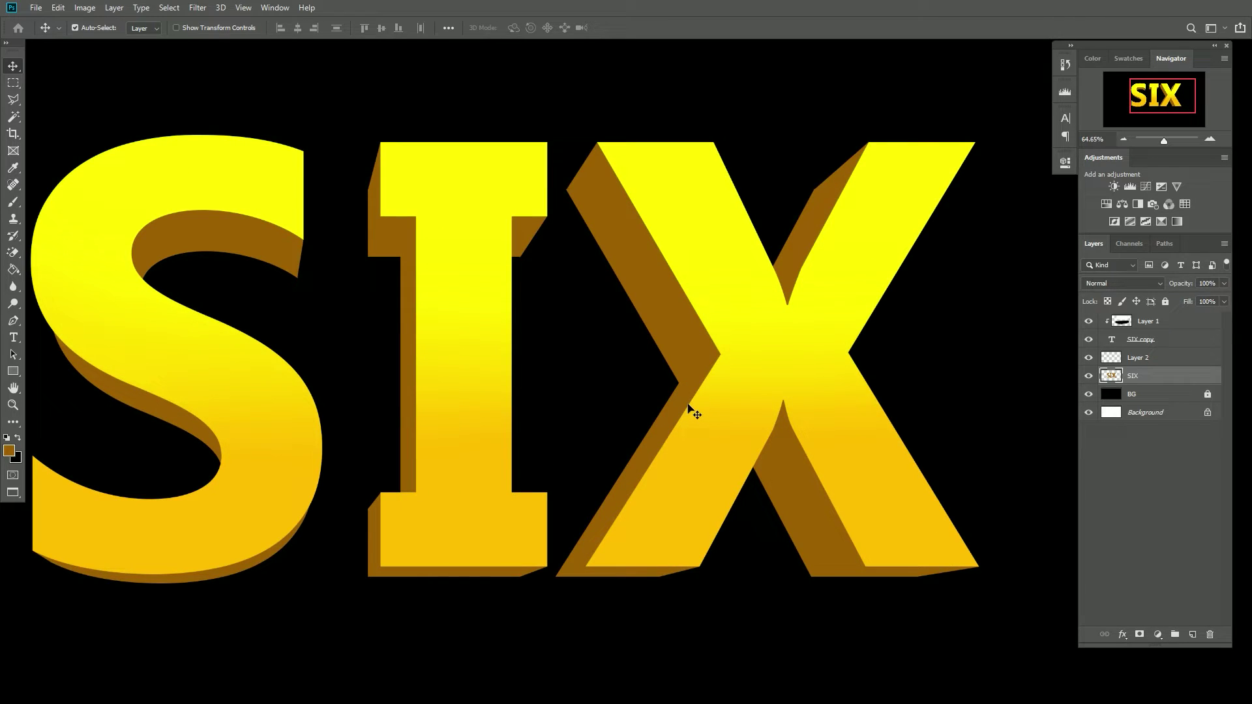
pyautogui.scroll(-1, 595, 371)
pyautogui.click(1088, 377)
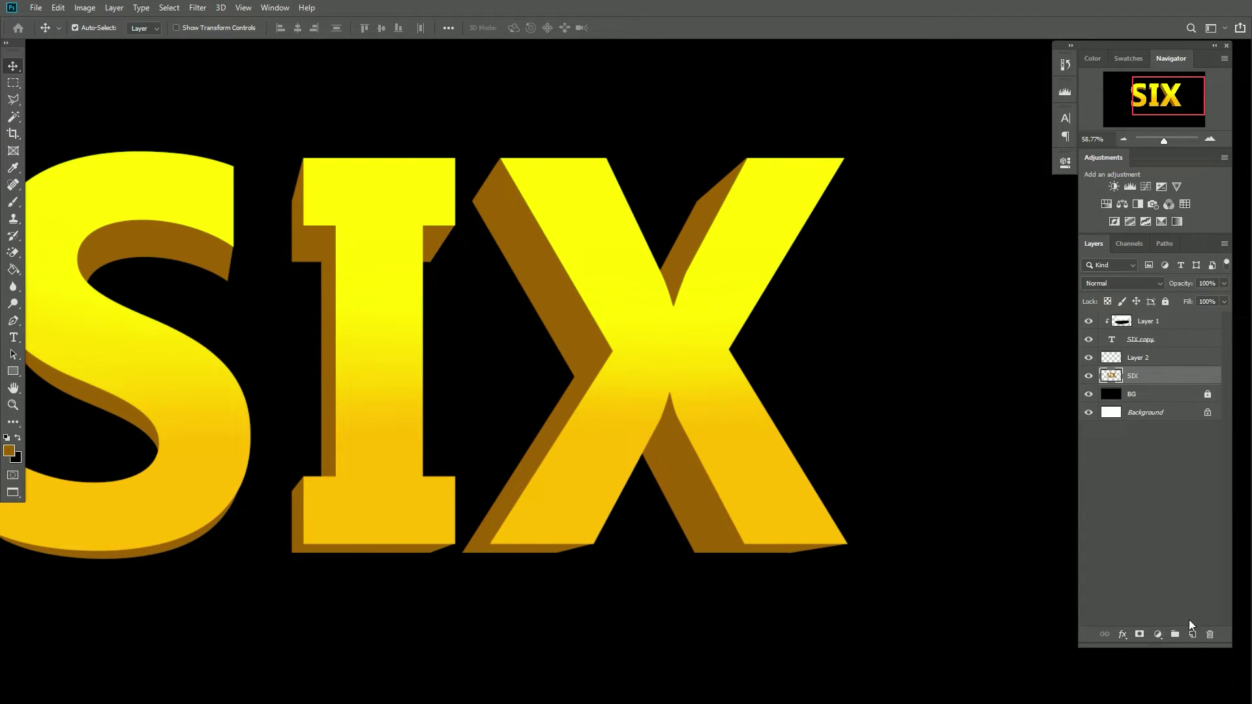
# Add a new empty layer directly above the SIX layer and clip it to that layer with a clipping mask
pyautogui.click(1193, 636)
pyautogui.rightClick(1161, 375)
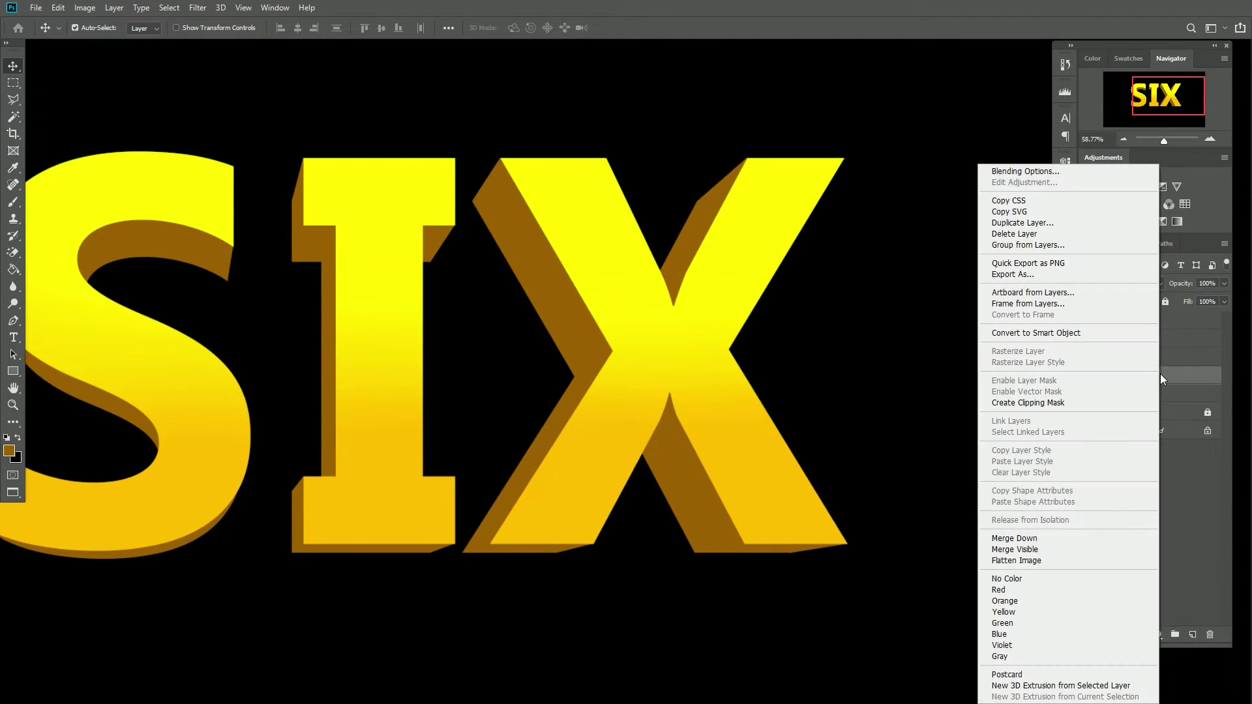
pyautogui.click(1028, 403)
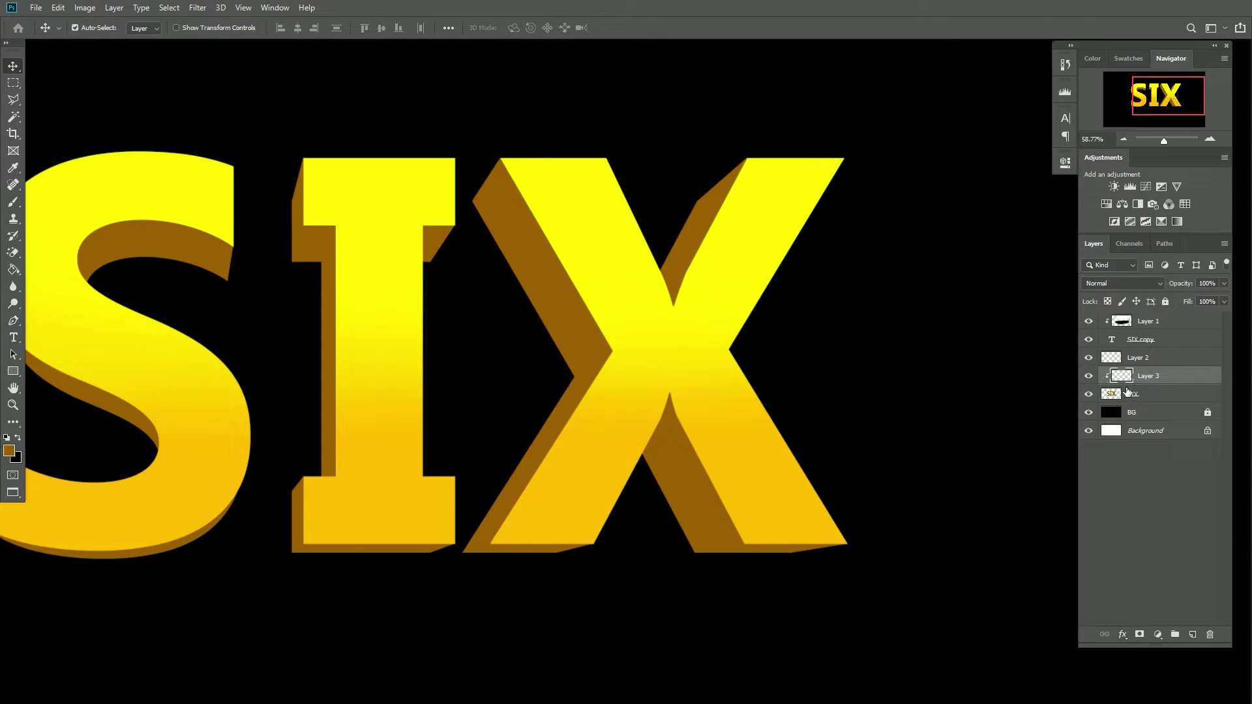
pyautogui.click(1089, 394)
pyautogui.click(1088, 394)
# Outline the upper part of the I stem's brown left side, below the serif, with a Polygonal Lasso selection
pyautogui.scroll(-1, 715, 357)
pyautogui.scroll(1, 409, 355)
pyautogui.scroll(1, 462, 256)
pyautogui.scroll(3, 462, 257)
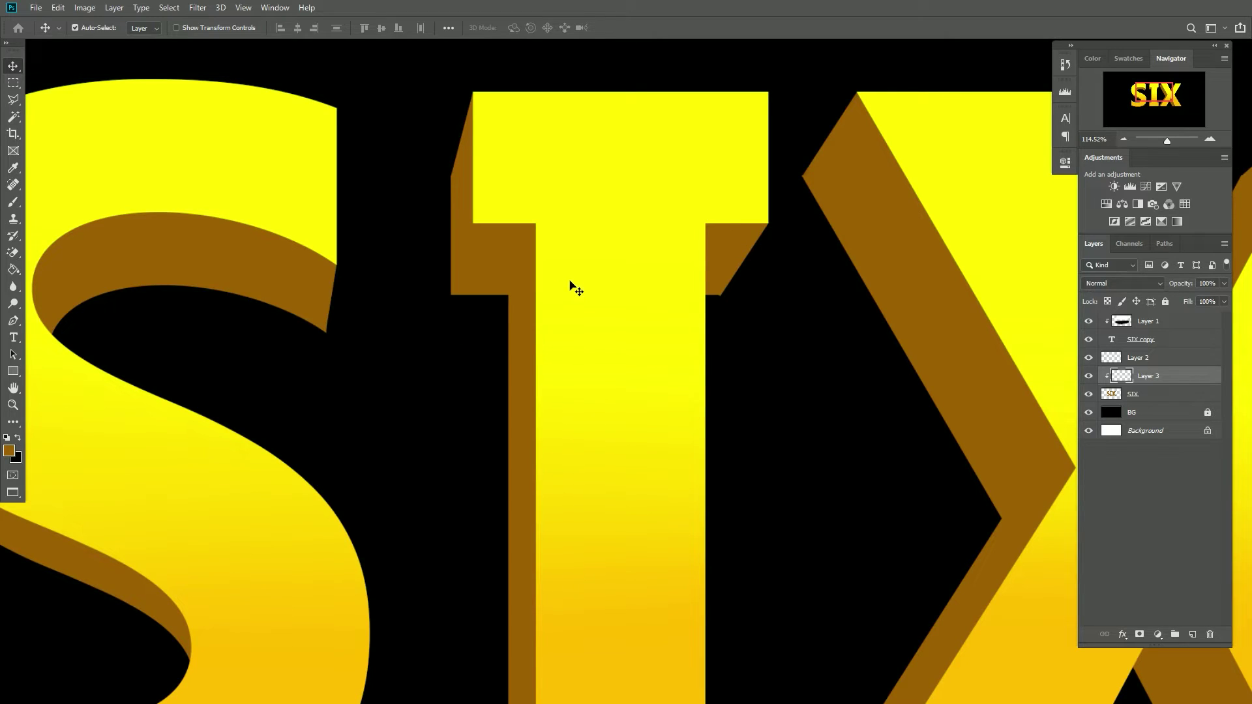
pyautogui.click(14, 99)
pyautogui.scroll(2, 477, 297)
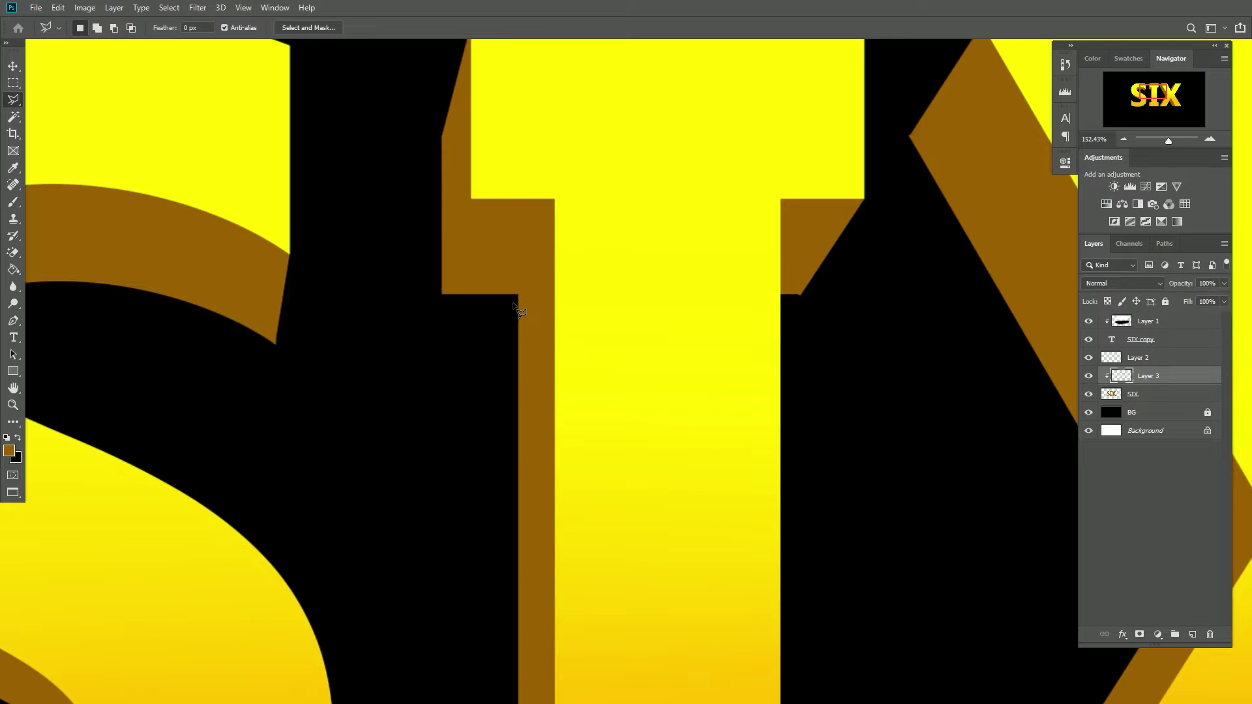
pyautogui.scroll(3, 522, 307)
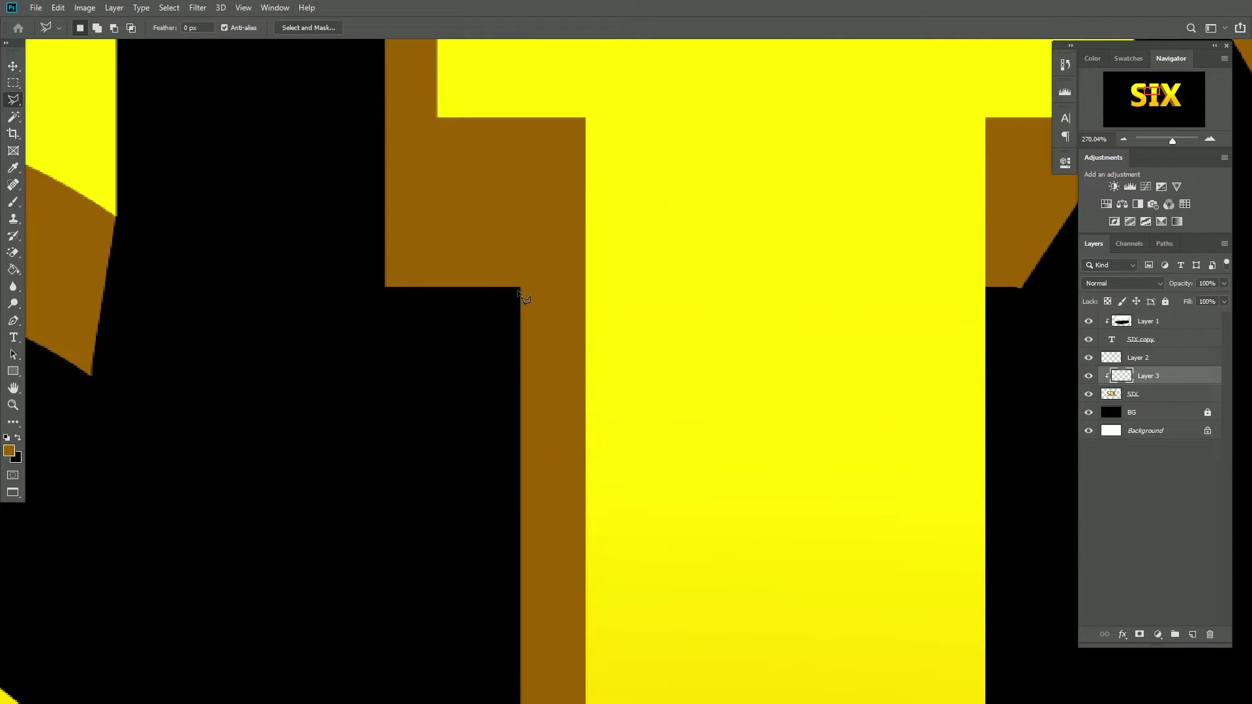
pyautogui.click(586, 118)
pyautogui.moveTo(620, 574)
pyautogui.mouseDown()
pyautogui.moveTo(630, 373)
pyautogui.moveTo(601, 368)
pyautogui.mouseUp()
pyautogui.click(595, 567)
pyautogui.click(456, 583)
pyautogui.click(392, 486)
pyautogui.click(410, 358)
pyautogui.scroll(-5, 515, 267)
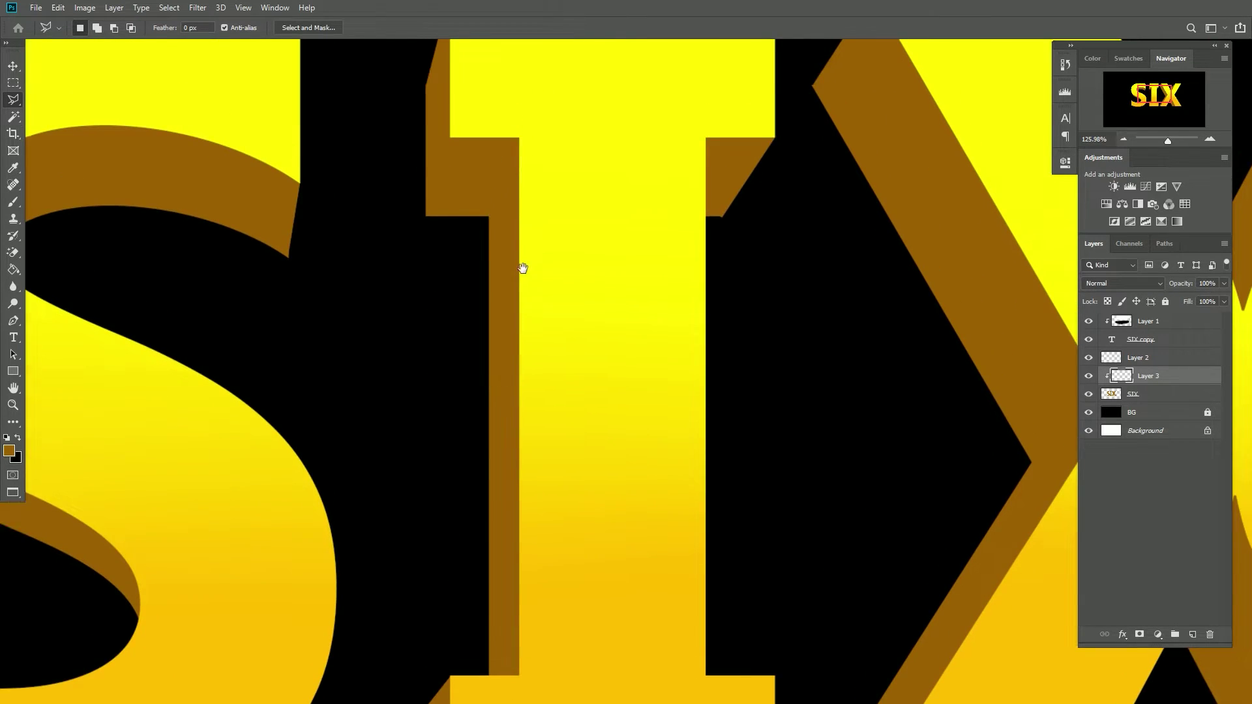
pyautogui.moveTo(523, 269); pyautogui.dragTo(507, 317)
pyautogui.press('Return')
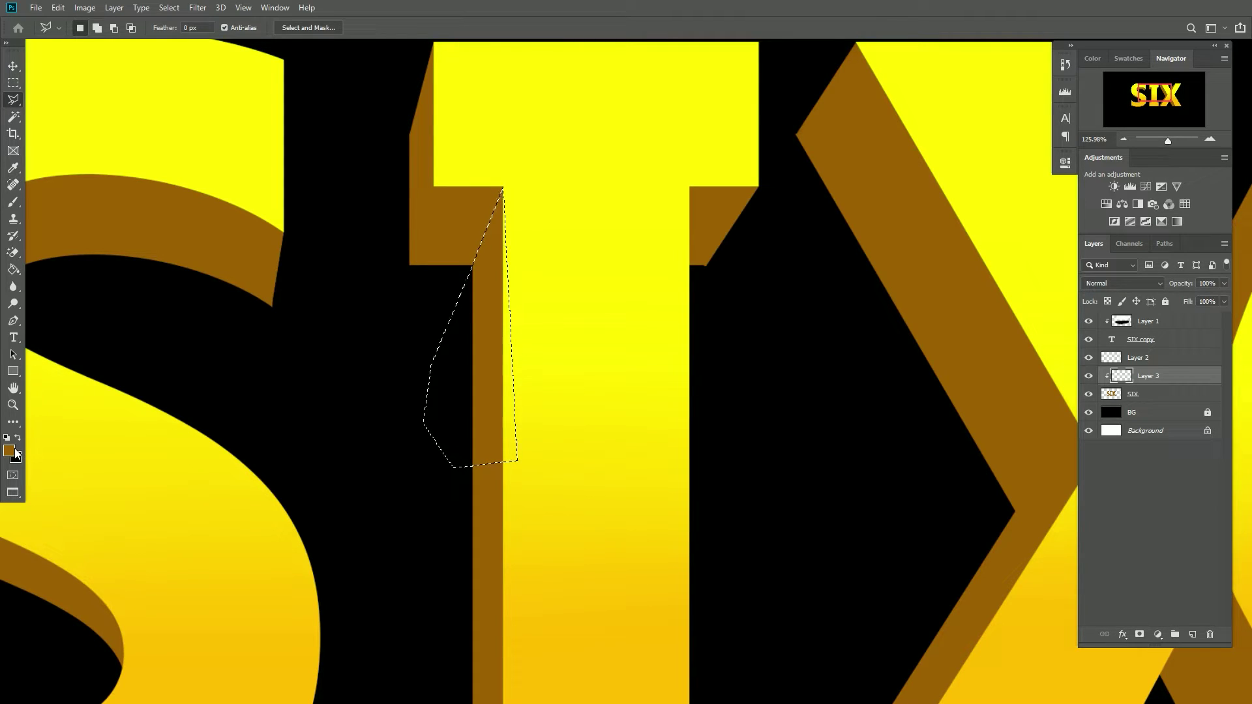
# Set the Brush's foreground color to the darker brown 623c00
pyautogui.press('b')
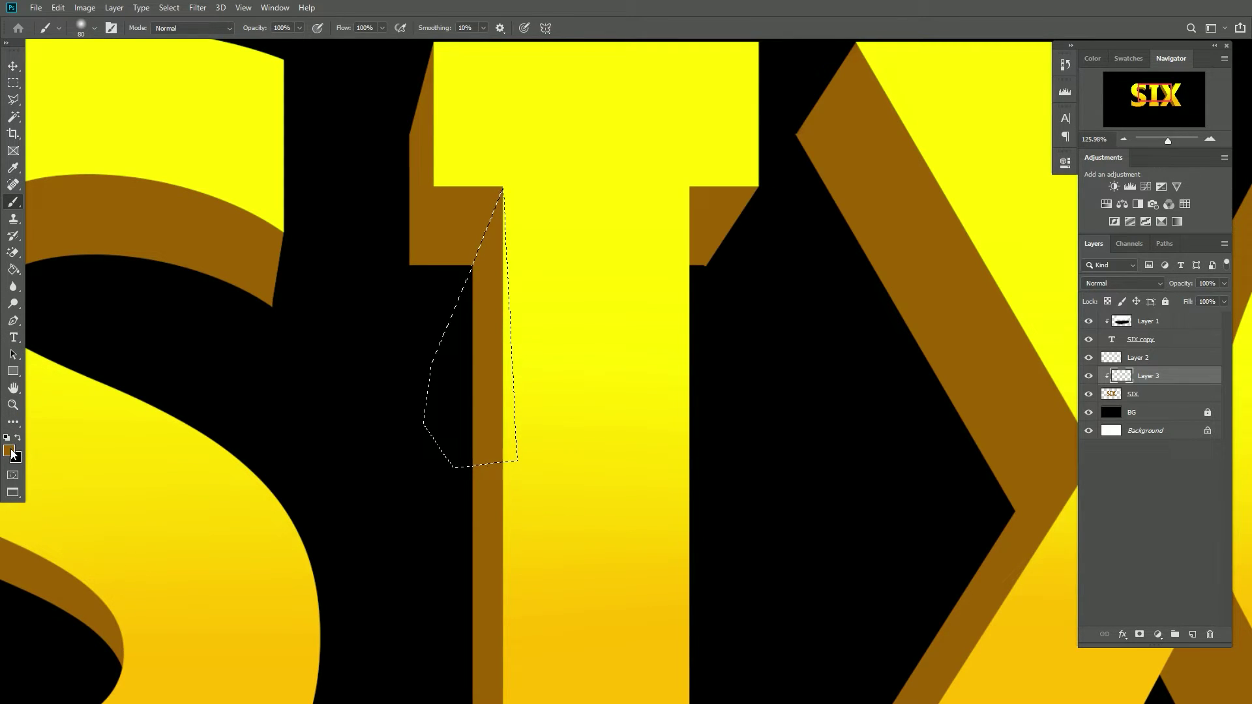
pyautogui.click(10, 451)
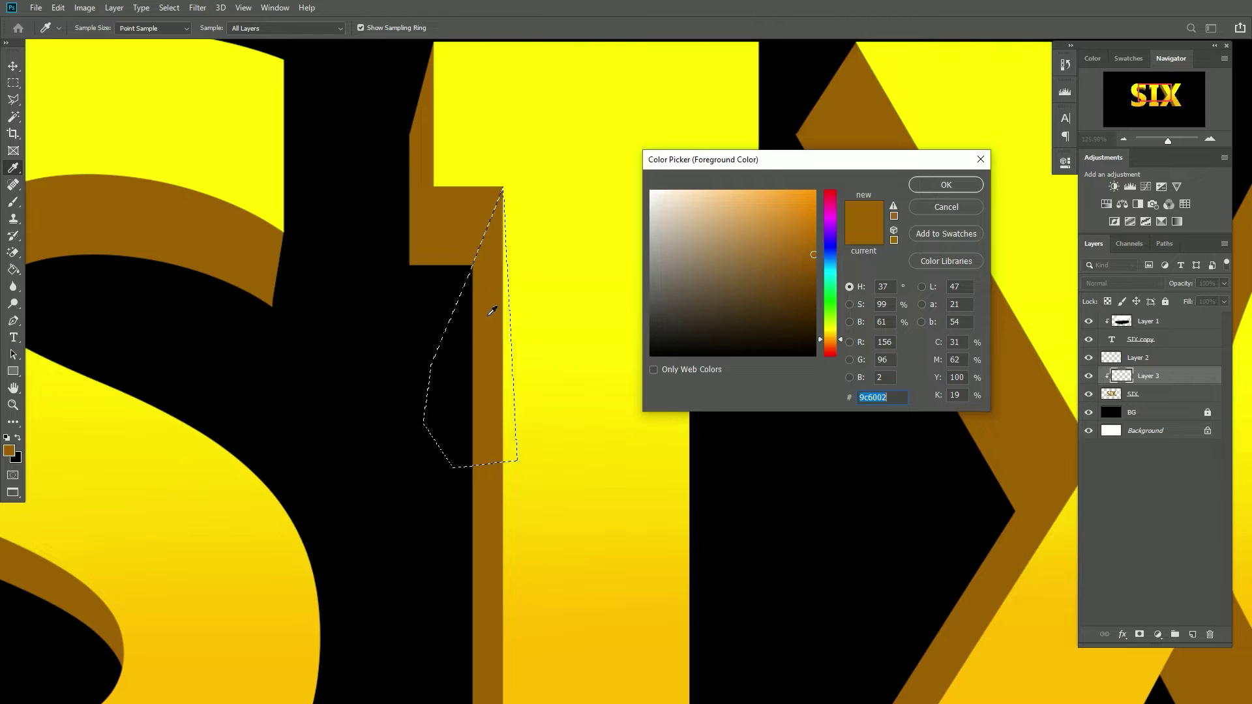
pyautogui.click(816, 278)
pyautogui.moveTo(816, 277); pyautogui.dragTo(815, 292)
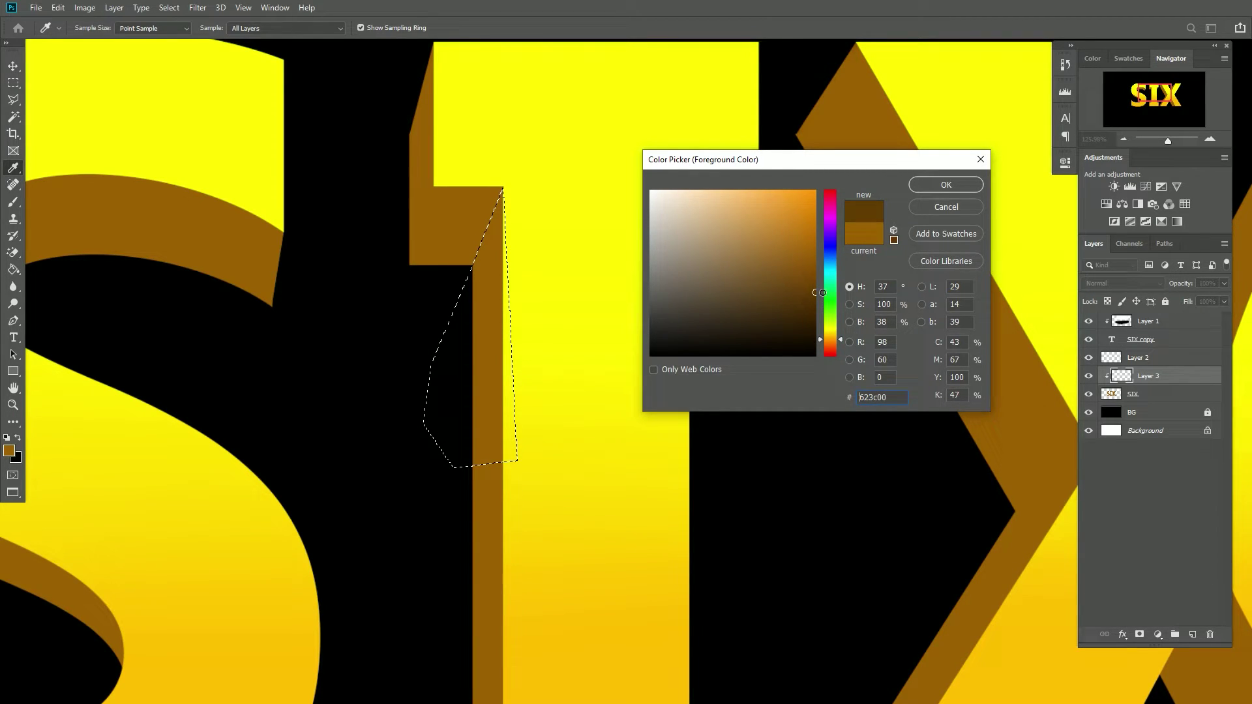
pyautogui.click(932, 186)
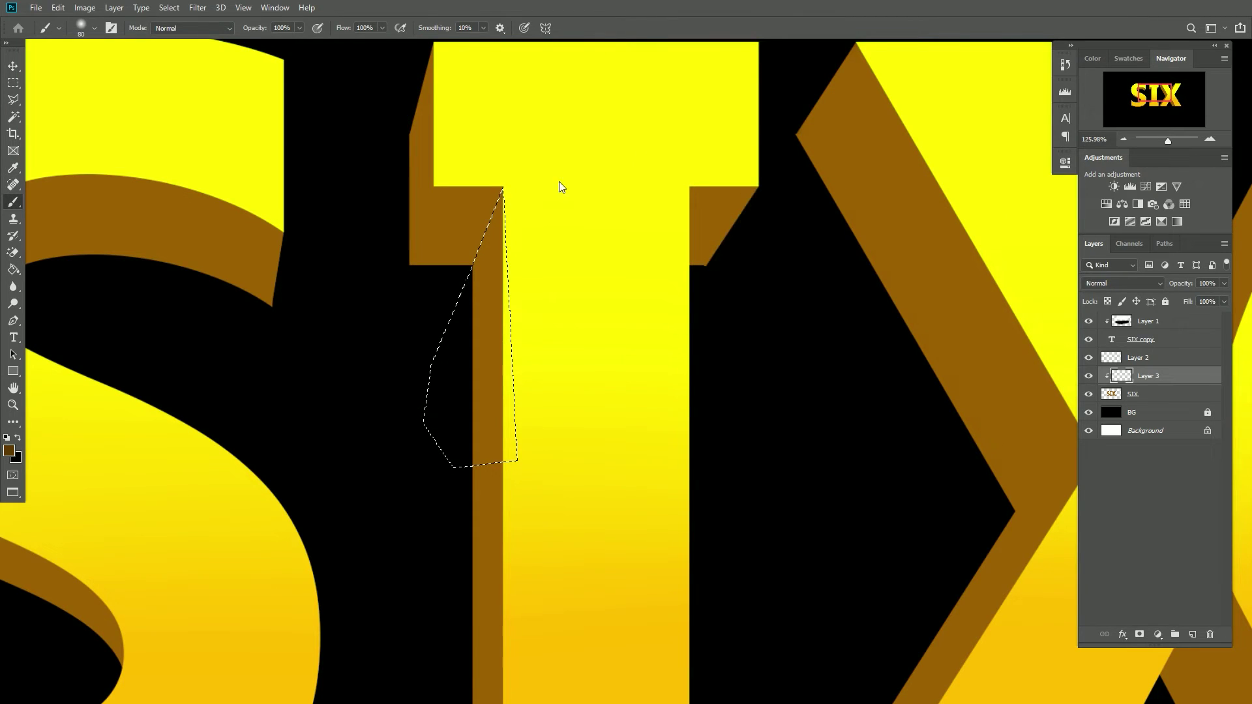
# Enlarge the brush to 175 px and paint a soft dark shadow in the selected upper part of the I stem's side
pyautogui.press(']')
pyautogui.press(']')
pyautogui.press(']')
pyautogui.press(']')
pyautogui.press(']')
pyautogui.moveTo(450, 107); pyautogui.dragTo(372, 257)
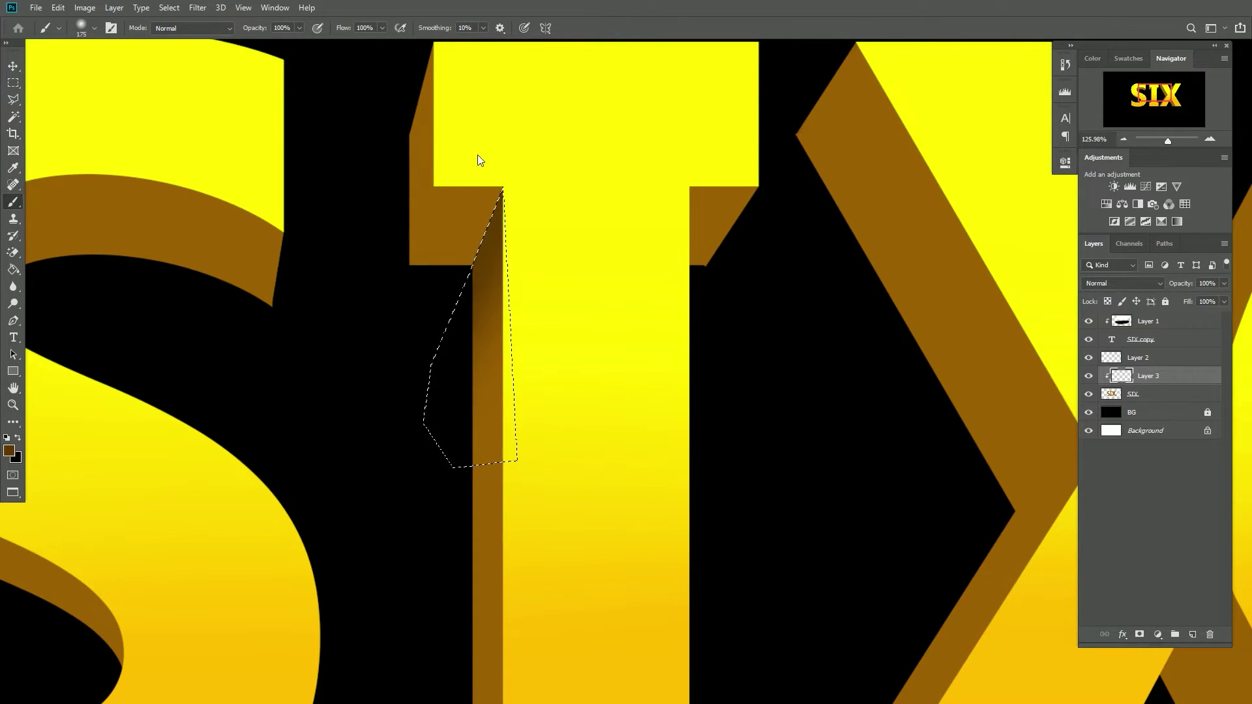
# Set the clipped shading layer's blend mode to Multiply and clear the selection
pyautogui.scroll(-3, 472, 150)
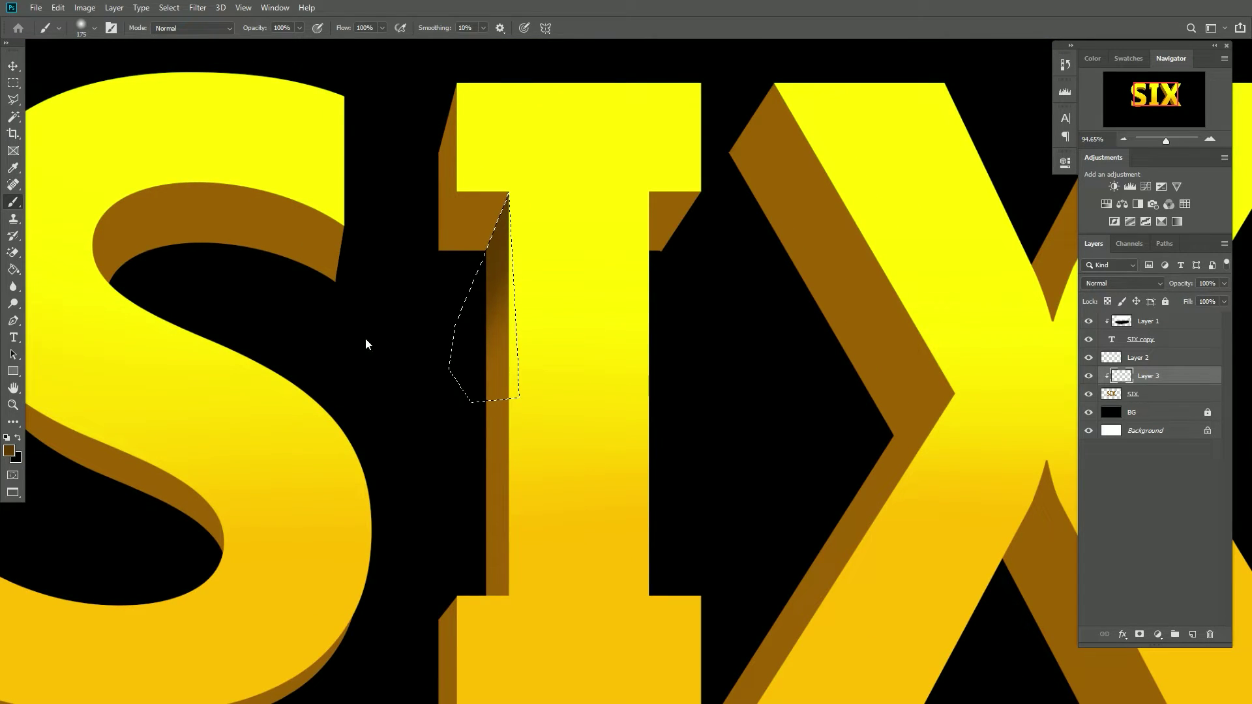
pyautogui.scroll(-1, 540, 81)
pyautogui.click(1099, 283)
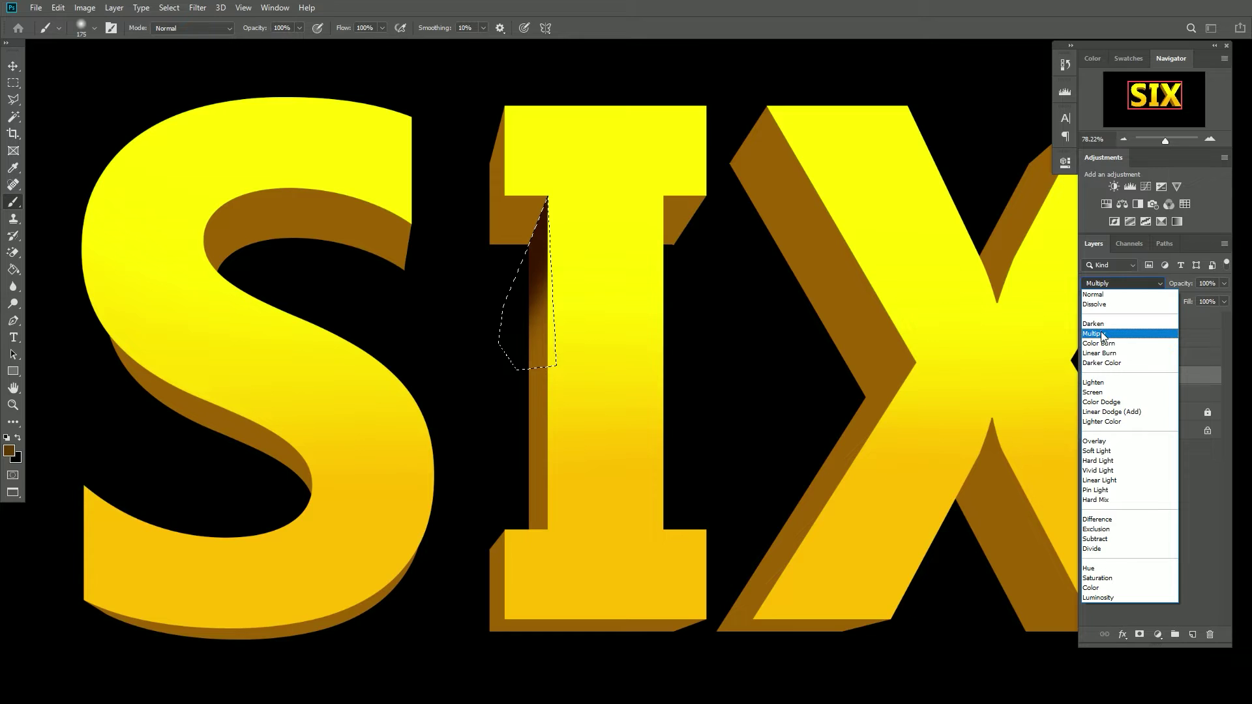
pyautogui.click(1102, 335)
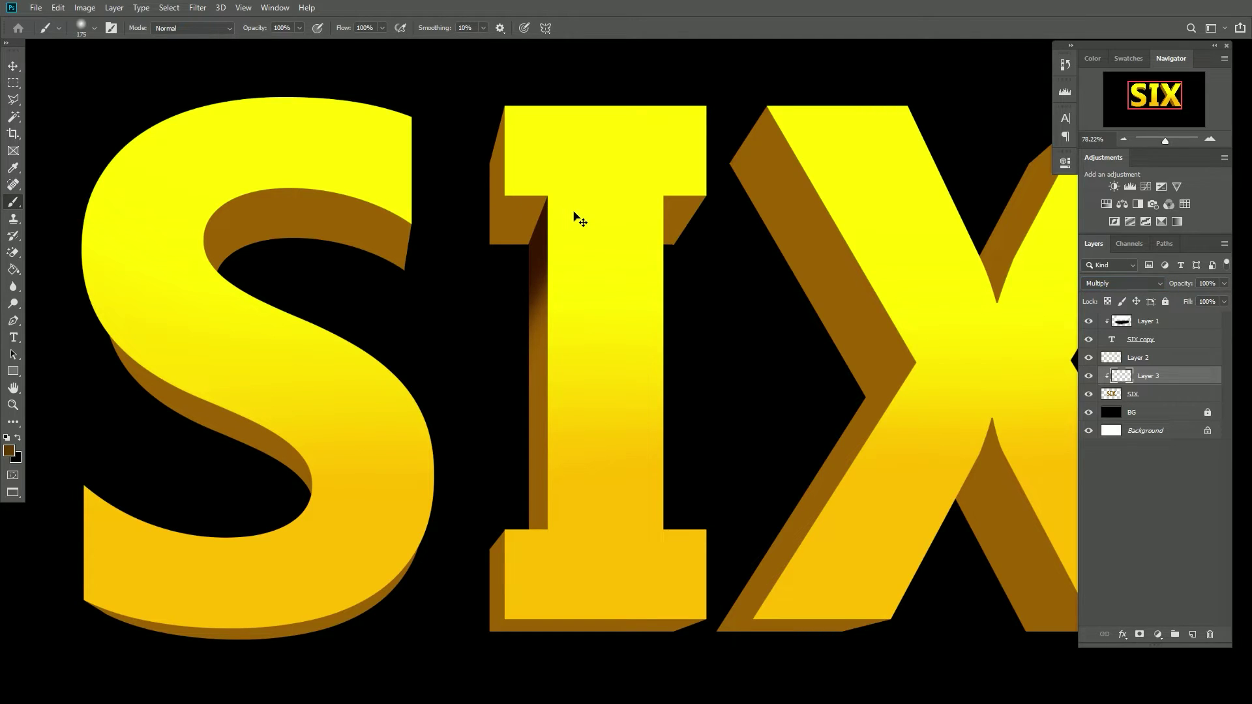
# Outline the brown underside of the I's upper-left serif with a Polygonal Lasso selection
pyautogui.scroll(-4, 573, 225)
pyautogui.scroll(6, 571, 227)
pyautogui.moveTo(556, 210); pyautogui.dragTo(565, 267)
pyautogui.scroll(2, 493, 223)
pyautogui.moveTo(493, 223); pyautogui.dragTo(484, 213)
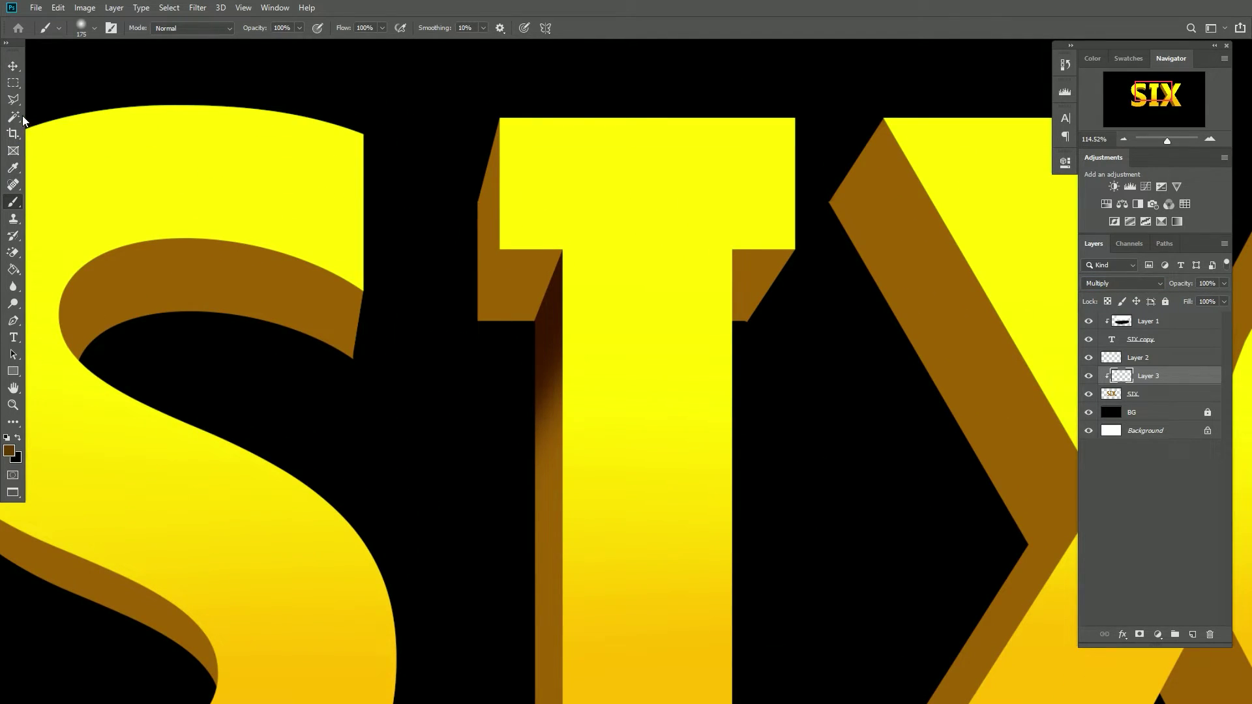
pyautogui.click(13, 99)
pyautogui.scroll(3, 450, 297)
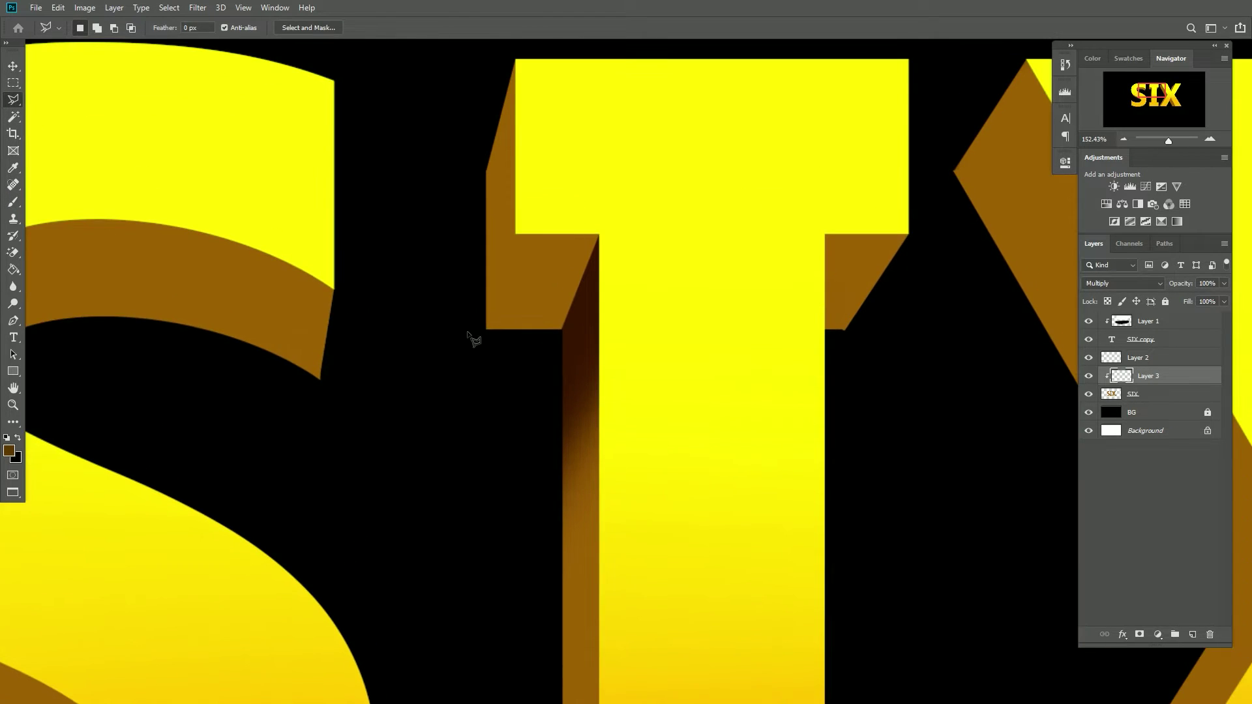
pyautogui.click(516, 234)
pyautogui.click(635, 222)
pyautogui.click(560, 335)
pyautogui.click(486, 331)
# Paint soft dark brown shading within the selected serif underside and clear the selection
pyautogui.press('b')
pyautogui.moveTo(522, 245); pyautogui.dragTo(473, 313)
pyautogui.moveTo(431, 311)
pyautogui.mouseDown()
pyautogui.moveTo(394, 295)
pyautogui.moveTo(431, 261)
pyautogui.mouseUp()
pyautogui.hotkey('ctrl', 'd')
pyautogui.moveTo(506, 320); pyautogui.dragTo(526, 320)
pyautogui.moveTo(526, 320); pyautogui.dragTo(503, 255)
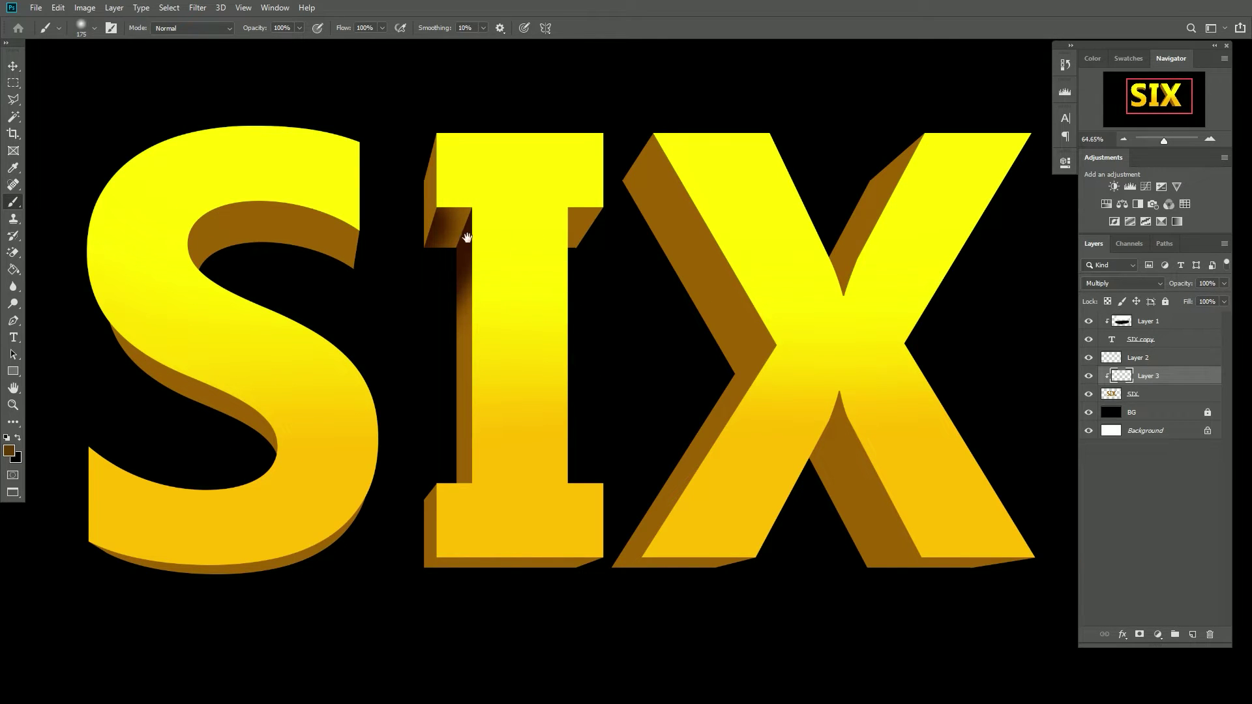
# Outline the brown left side of the X's lower-left leg, from the middle notch to the foot, with the Polygonal Lasso
pyautogui.scroll(1, 637, 279)
pyautogui.press('l')
pyautogui.scroll(4, 629, 316)
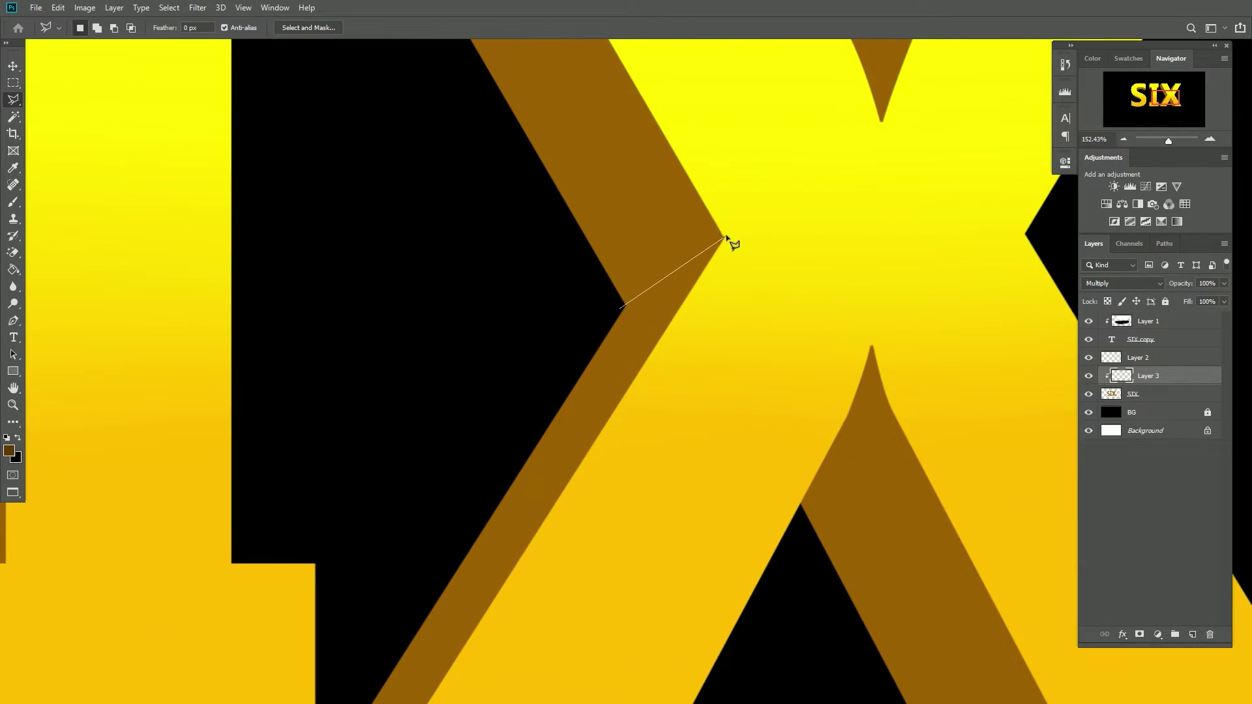
pyautogui.click(726, 237)
pyautogui.click(457, 631)
pyautogui.click(377, 660)
pyautogui.click(670, 204)
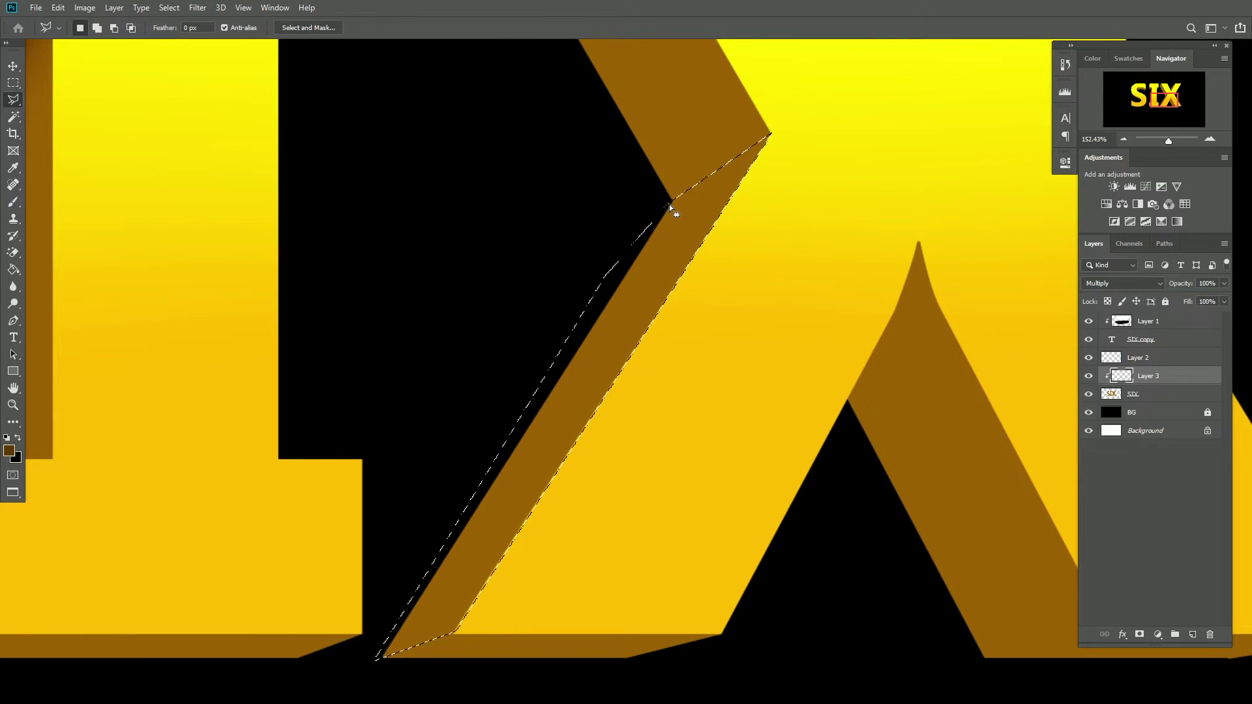
pyautogui.scroll(-5, 717, 209)
# Paint a soft dark shadow at the upper end of the selected side of the X's lower-left leg
pyautogui.press('b')
pyautogui.moveTo(685, 212); pyautogui.dragTo(737, 172)
pyautogui.moveTo(731, 76); pyautogui.dragTo(617, 241)
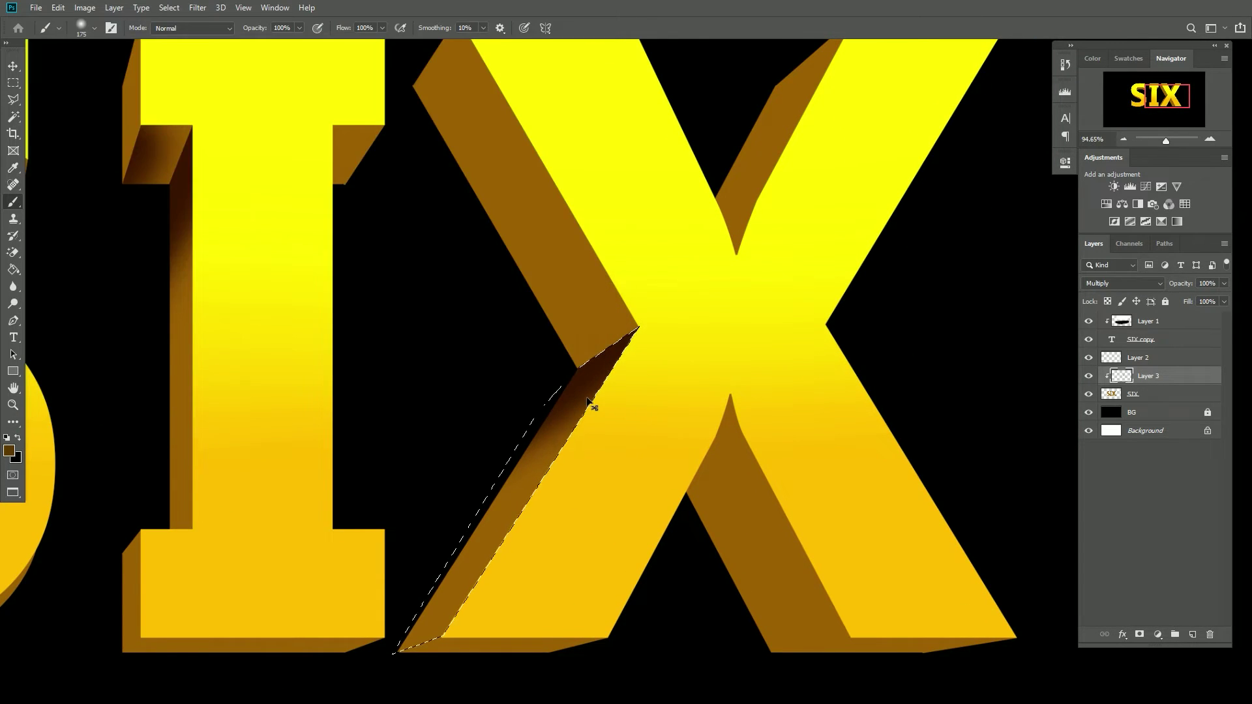
# Clear the selection and outline the brown left side of the X's upper-left arm with the Polygonal Lasso
pyautogui.hotkey('ctrl', 'd')
pyautogui.scroll(-3, 654, 324)
pyautogui.scroll(4, 761, 378)
pyautogui.press('l')
pyautogui.click(471, 194)
pyautogui.click(627, 503)
pyautogui.click(733, 310)
pyautogui.click(528, 84)
pyautogui.click(471, 195)
# Paint a soft dark shadow at the top of the selected upper-left X side with a 300 px brush, and clear the selection
pyautogui.press('b')
pyautogui.scroll(-3, 531, 126)
pyautogui.moveTo(561, 150); pyautogui.dragTo(483, 72)
pyautogui.hotkey('ctrl', 'z')
pyautogui.scroll(-4, 657, 199)
pyautogui.moveTo(626, 228); pyautogui.dragTo(542, 111)
pyautogui.hotkey('ctrl', 'z')
pyautogui.moveTo(583, 176); pyautogui.dragTo(545, 114)
pyautogui.moveTo(614, 196); pyautogui.dragTo(534, 108)
pyautogui.hotkey('ctrl', 'z')
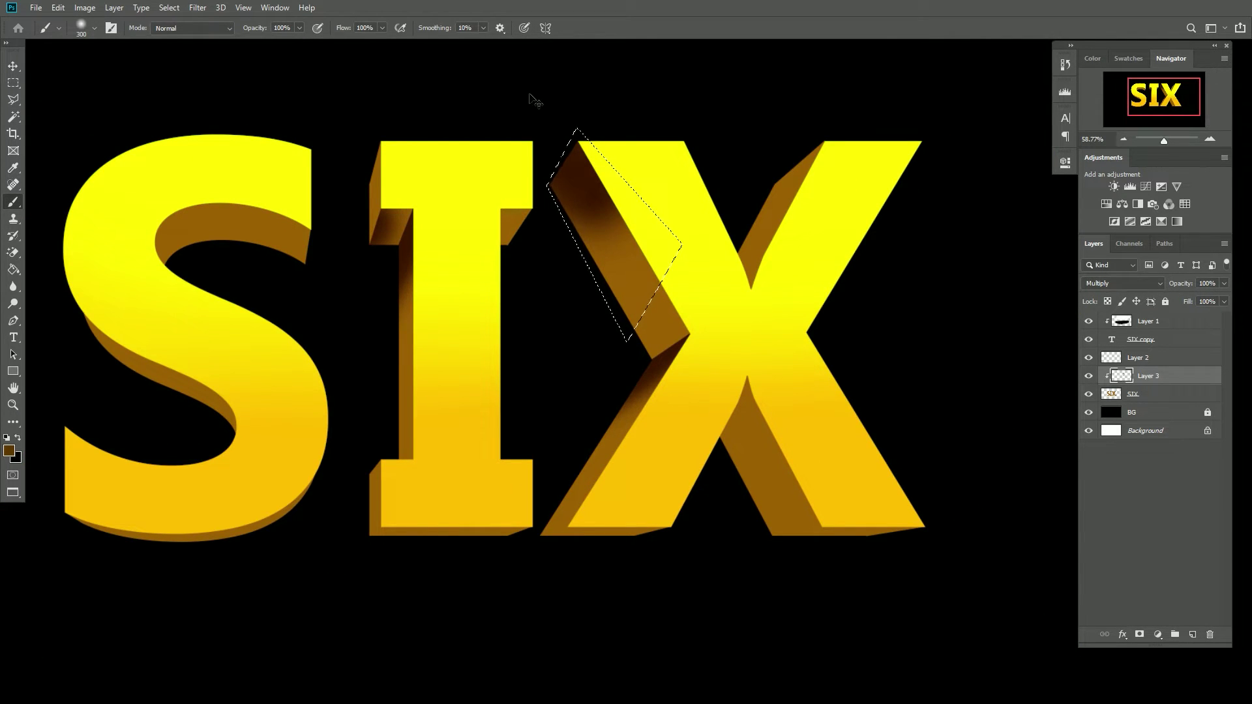
pyautogui.hotkey('ctrl', 'shift', 'z')
pyautogui.hotkey('ctrl', 'd')
# Outline the brown inner side of the X's upper-right arm down to the top notch with the Polygonal Lasso
pyautogui.scroll(3, 856, 196)
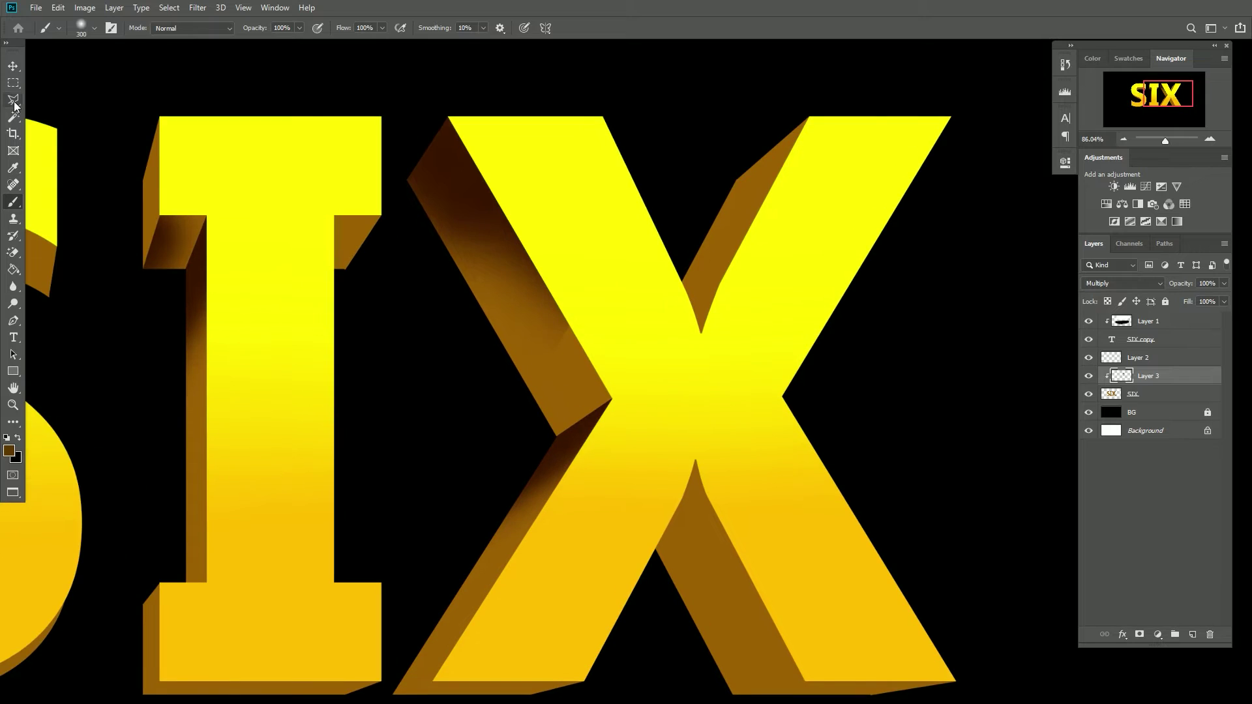
pyautogui.press('l')
pyautogui.click(701, 352)
pyautogui.click(636, 301)
pyautogui.click(735, 176)
pyautogui.click(840, 188)
pyautogui.click(801, 269)
pyautogui.click(701, 354)
# Paint a soft dark shadow at the notch end of the selected upper-right X side and clear the selection
pyautogui.press('b')
pyautogui.moveTo(635, 300); pyautogui.dragTo(624, 291)
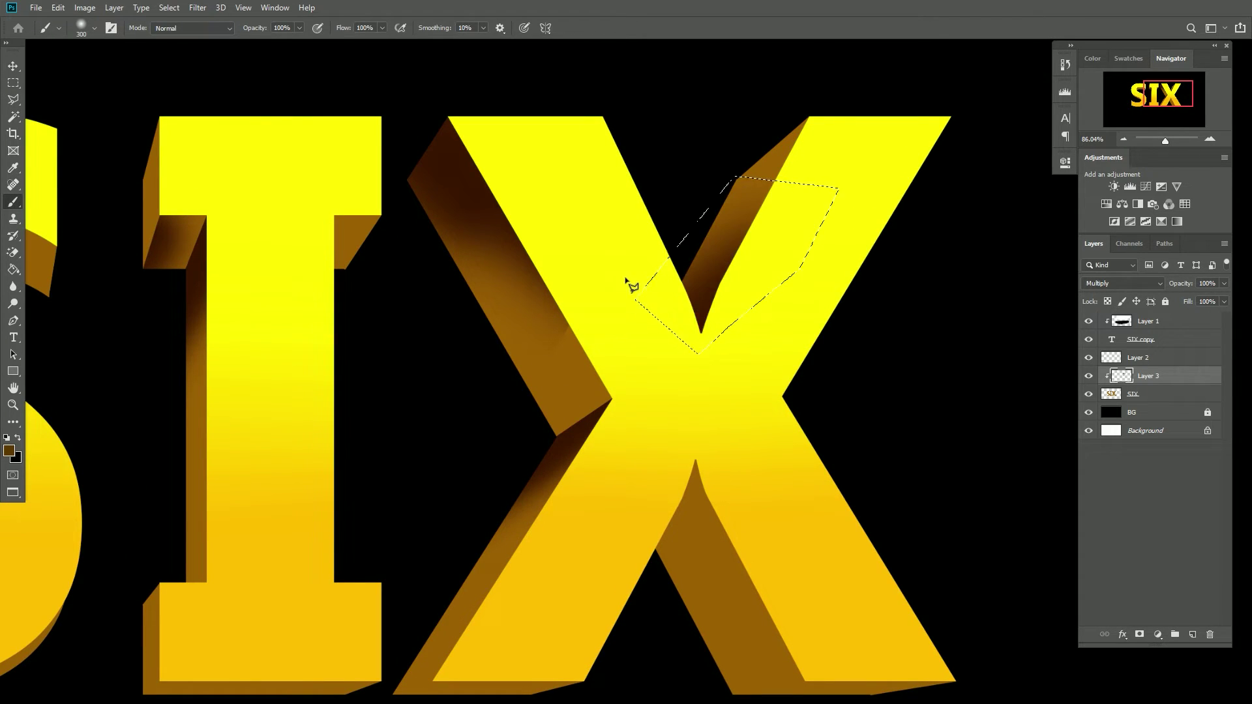
pyautogui.hotkey('ctrl', 'd')
# Outline the upper part of the brown inner side of the X's lower-right leg with the Polygonal Lasso
pyautogui.scroll(-6, 636, 282)
pyautogui.scroll(4, 643, 287)
pyautogui.moveTo(648, 421)
pyautogui.mouseDown()
pyautogui.moveTo(583, 285)
pyautogui.moveTo(522, 291)
pyautogui.mouseUp()
pyautogui.scroll(2, 582, 285)
pyautogui.press('l')
pyautogui.click(561, 406)
pyautogui.click(625, 293)
pyautogui.click(748, 479)
pyautogui.click(611, 561)
pyautogui.click(569, 507)
pyautogui.click(559, 410)
# Paint a soft dark shadow at the upper end of the selected lower-right X leg side and clear the selection
pyautogui.press('b')
pyautogui.scroll(-2, 584, 383)
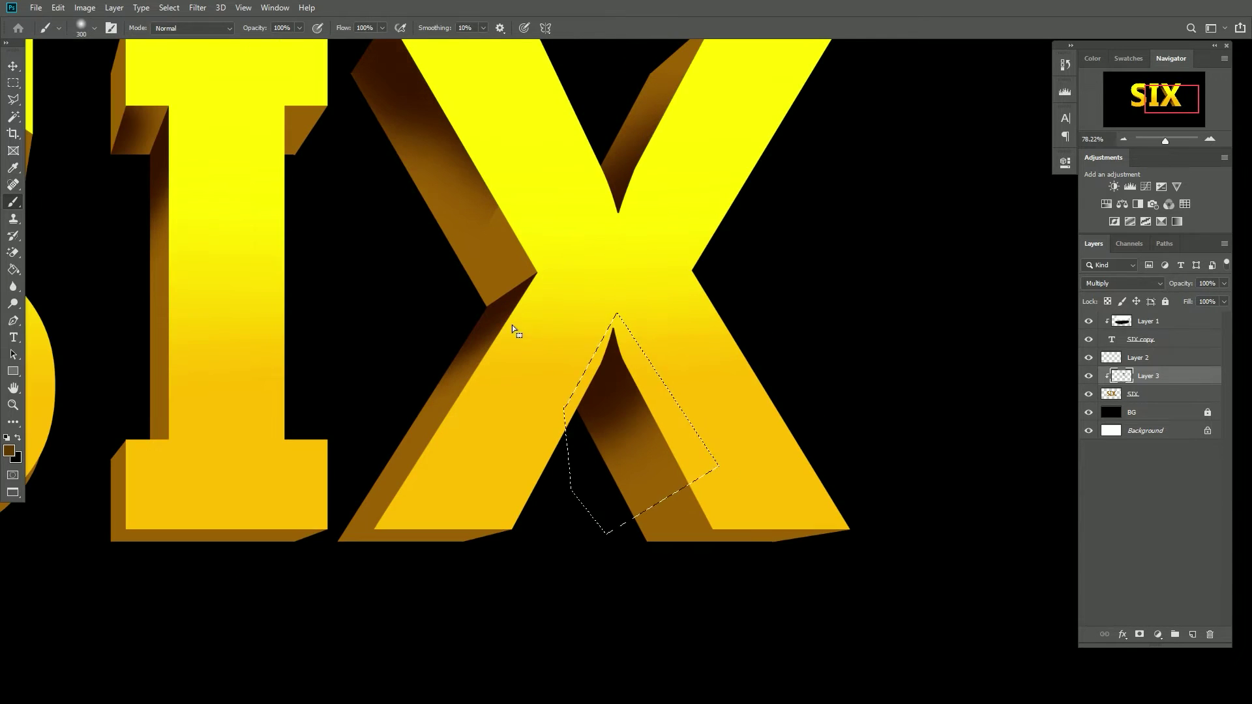
pyautogui.scroll(7, 641, 479)
pyautogui.press('l')
pyautogui.hotkey('ctrl', 'd')
# Outline the brown underside of the X's right foot with the Polygonal Lasso
pyautogui.click(621, 543)
pyautogui.scroll(1, 643, 565)
pyautogui.click(437, 457)
pyautogui.click(593, 427)
pyautogui.click(916, 427)
pyautogui.click(726, 500)
pyautogui.click(526, 523)
pyautogui.click(437, 457)
pyautogui.scroll(-11, 456, 460)
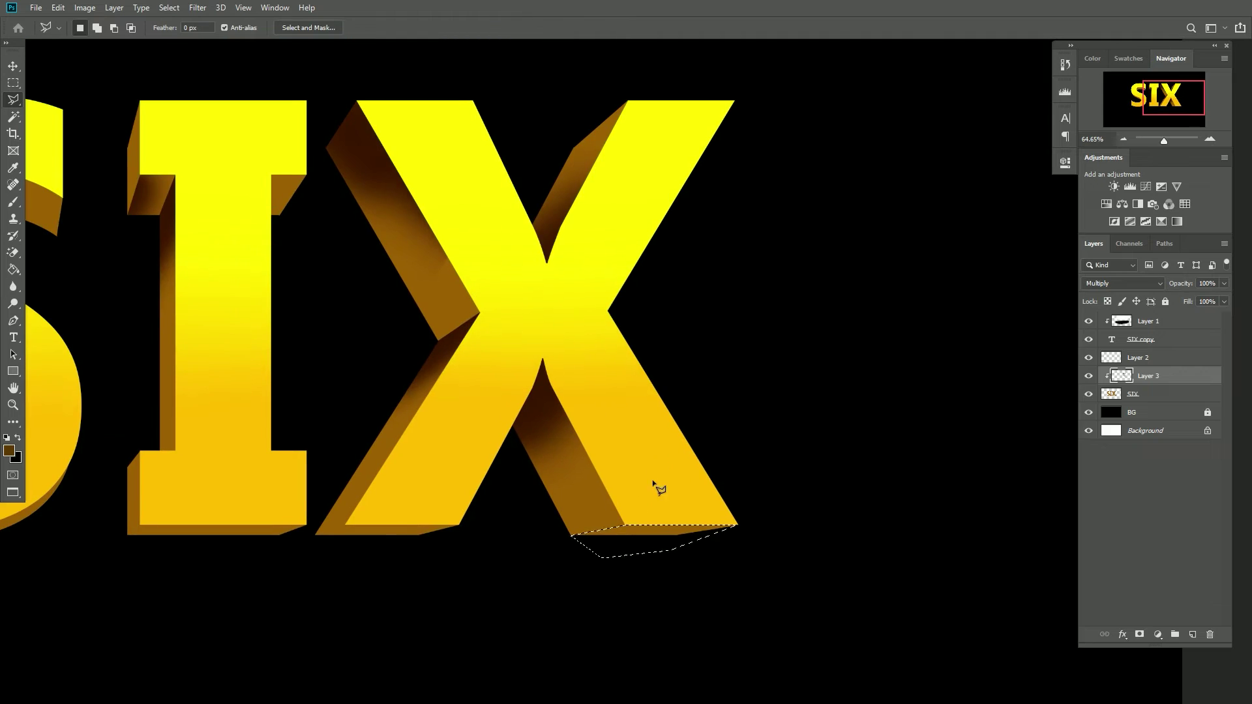
# Paint soft dark shading on the selected underside of the X's right foot and clear the selection
pyautogui.press('b')
pyautogui.moveTo(496, 543); pyautogui.dragTo(662, 554)
pyautogui.hotkey('ctrl', 'd')
# Outline the brown underside of the X's left foot with the Polygonal Lasso
pyautogui.moveTo(715, 462); pyautogui.dragTo(912, 434)
pyautogui.press('l')
pyautogui.scroll(3, 559, 520)
pyautogui.click(484, 497)
pyautogui.click(551, 474)
pyautogui.click(753, 476)
pyautogui.click(714, 517)
pyautogui.click(616, 531)
pyautogui.click(484, 501)
# Paint soft dark shading on the selected underside of the X's left foot and clear the selection
pyautogui.press('b')
pyautogui.moveTo(646, 554); pyautogui.dragTo(785, 560)
pyautogui.hotkey('ctrl', 'd')
pyautogui.scroll(-6, 662, 549)
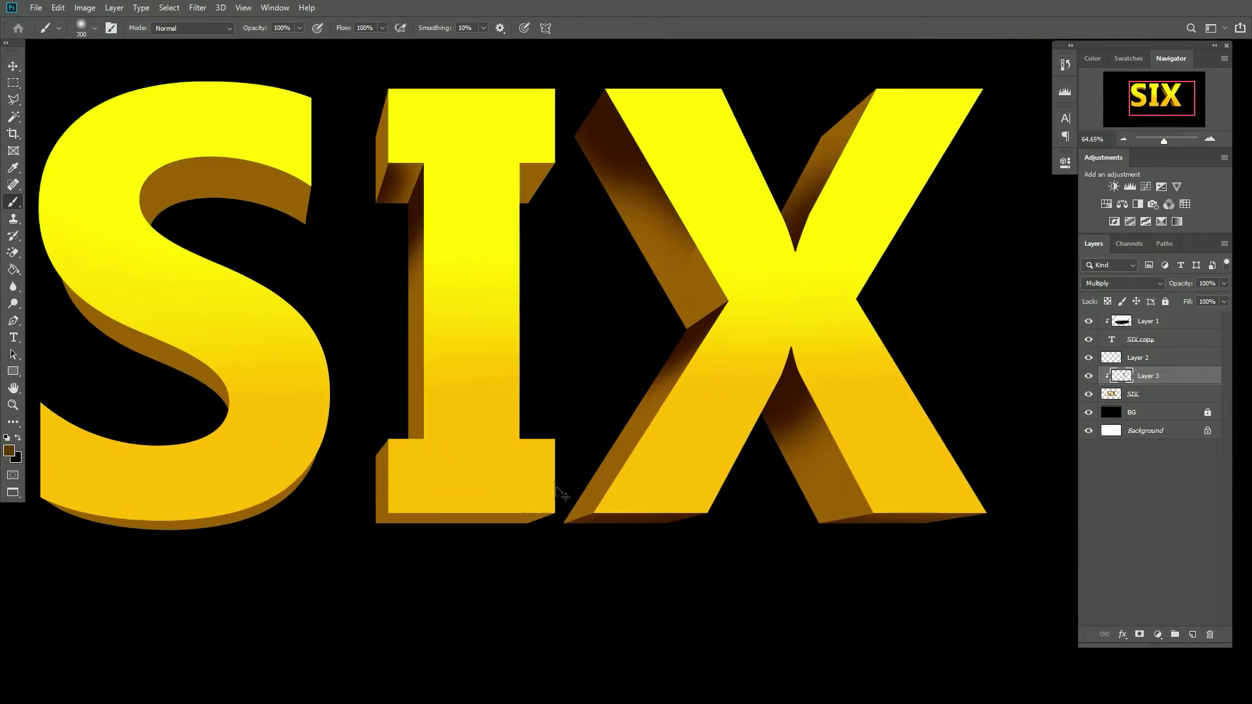
# Outline the brown underside of the I's base with the Polygonal Lasso
pyautogui.press('l')
pyautogui.scroll(4, 524, 562)
pyautogui.click(514, 543)
pyautogui.click(536, 521)
pyautogui.click(781, 517)
pyautogui.click(758, 566)
pyautogui.click(642, 582)
pyautogui.click(587, 579)
pyautogui.click(514, 542)
# Paint soft dark shading on the selected underside of the I's base and clear the selection
pyautogui.press('b')
pyautogui.hotkey('ctrl', 'd')
pyautogui.scroll(-8, 498, 520)
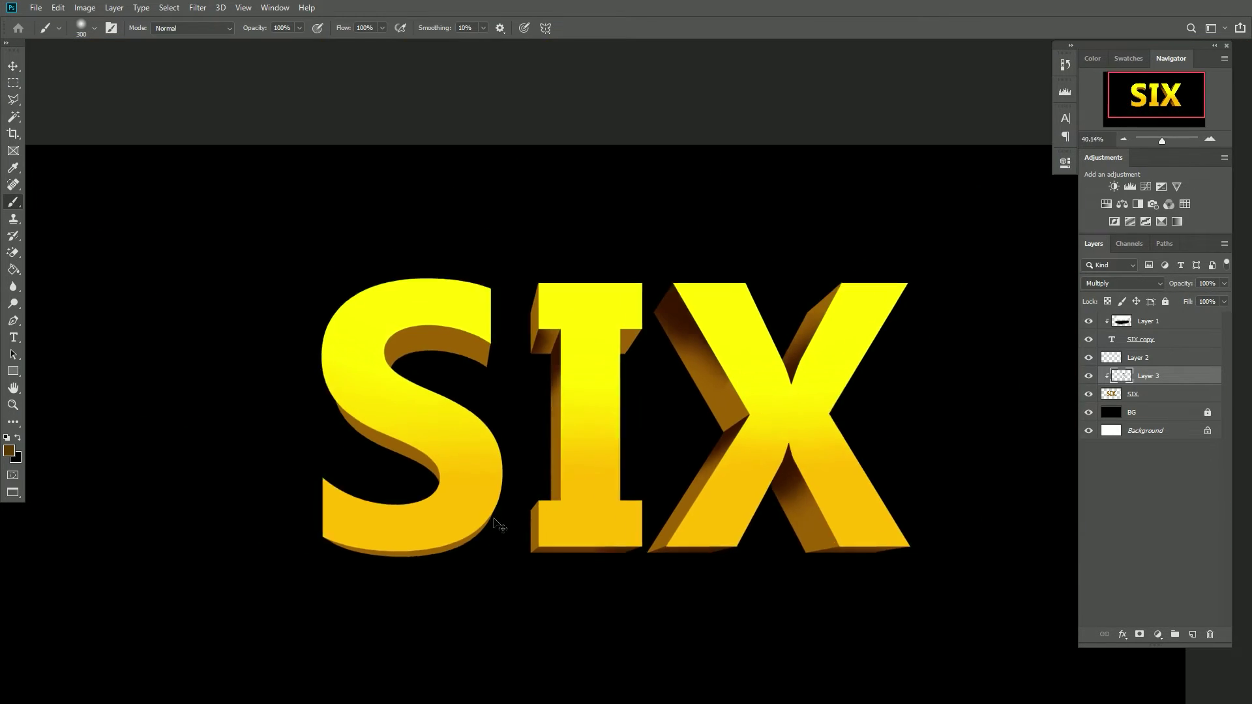
# Outline the brown underside of the I's upper-right serif with the Polygonal Lasso and shade it with a soft dark shadow
pyautogui.scroll(7, 546, 371)
pyautogui.press('l')
pyautogui.click(634, 332)
pyautogui.click(580, 255)
pyautogui.click(613, 230)
pyautogui.click(669, 249)
pyautogui.click(634, 332)
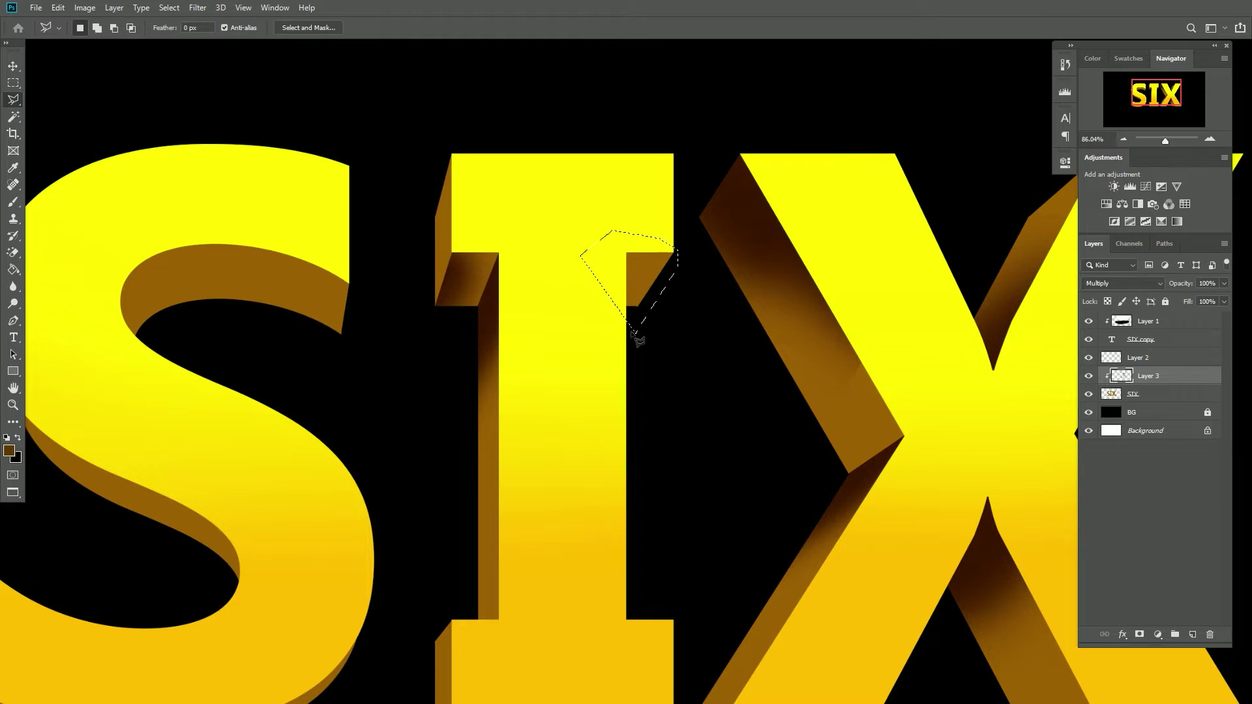
pyautogui.press('b')
pyautogui.scroll(-2, 559, 313)
# Outline the lower part of the brown left side of the I's stem, down to the base, with the Polygonal Lasso
pyautogui.press('l')
pyautogui.scroll(3, 548, 441)
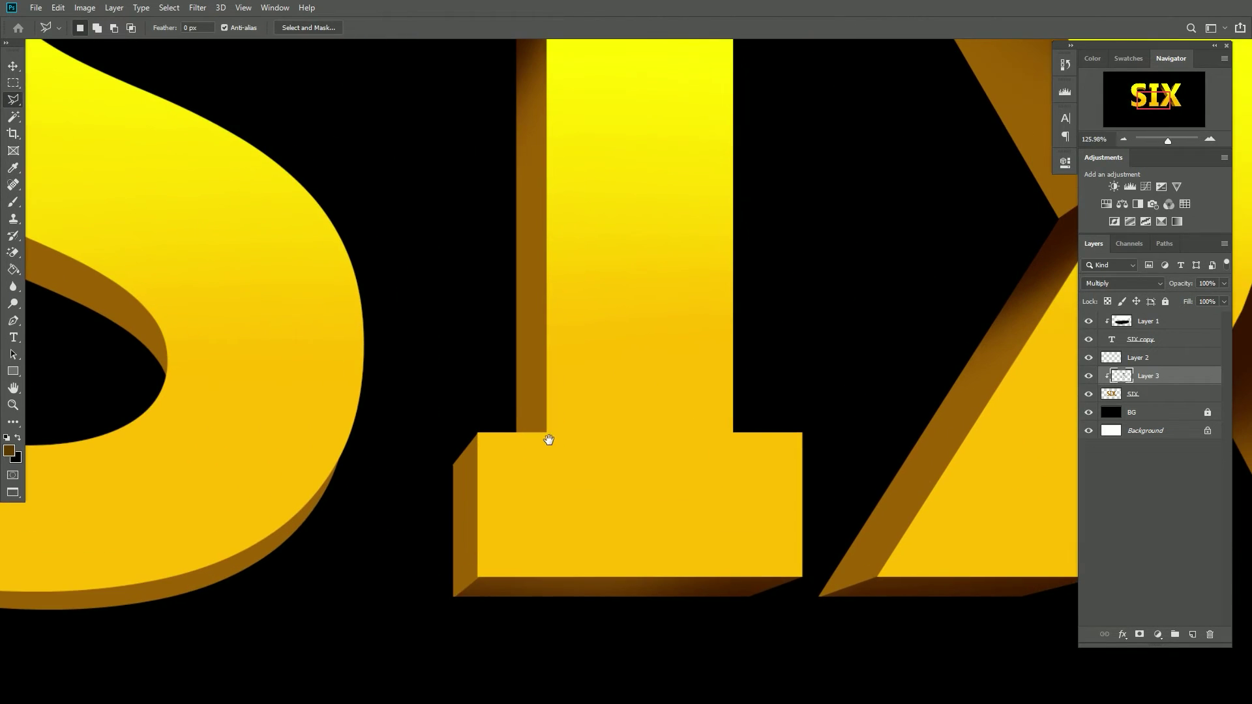
pyautogui.click(510, 436)
pyautogui.click(516, 170)
pyautogui.click(569, 173)
pyautogui.click(594, 262)
pyautogui.click(550, 433)
# Paint a soft dark shadow at the lower end of the selected side of the I's stem with a 200 px brush
pyautogui.press('b')
pyautogui.moveTo(538, 464); pyautogui.dragTo(593, 468)
pyautogui.scroll(-5, 574, 372)
pyautogui.scroll(-2, 557, 364)
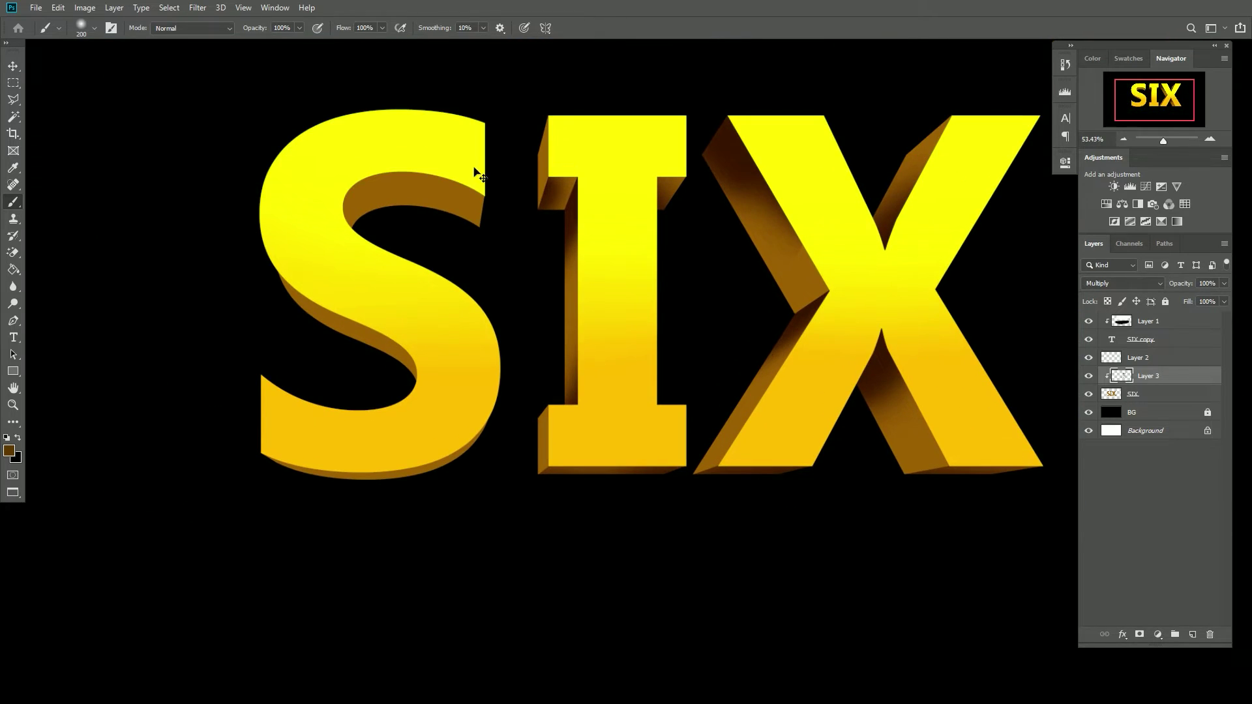
# Outline the brown inner side of the S's upper curve with the Polygonal Lasso
pyautogui.press('l')
pyautogui.scroll(1, 404, 259)
pyautogui.click(420, 278)
pyautogui.click(296, 232)
pyautogui.click(349, 150)
pyautogui.click(505, 215)
pyautogui.click(464, 282)
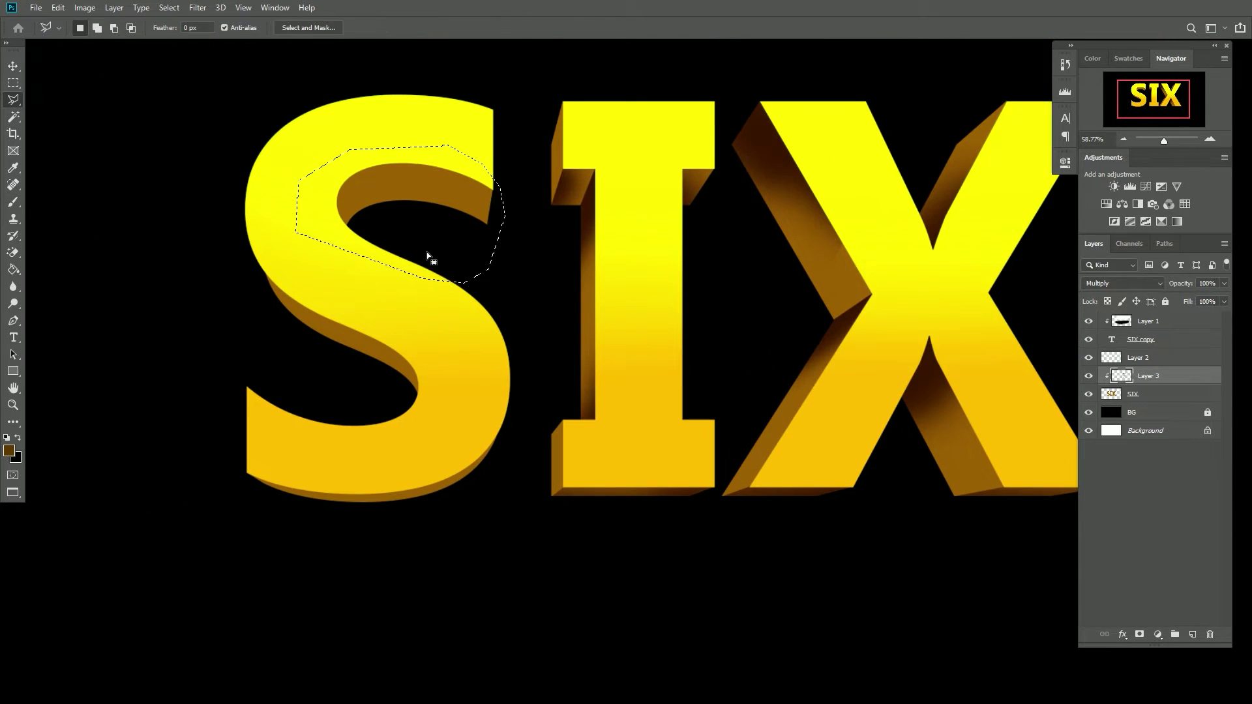
# Paint soft dark shading along the lower edge of the selected upper S curve and clear the selection
pyautogui.press('b')
pyautogui.moveTo(352, 223); pyautogui.dragTo(420, 222)
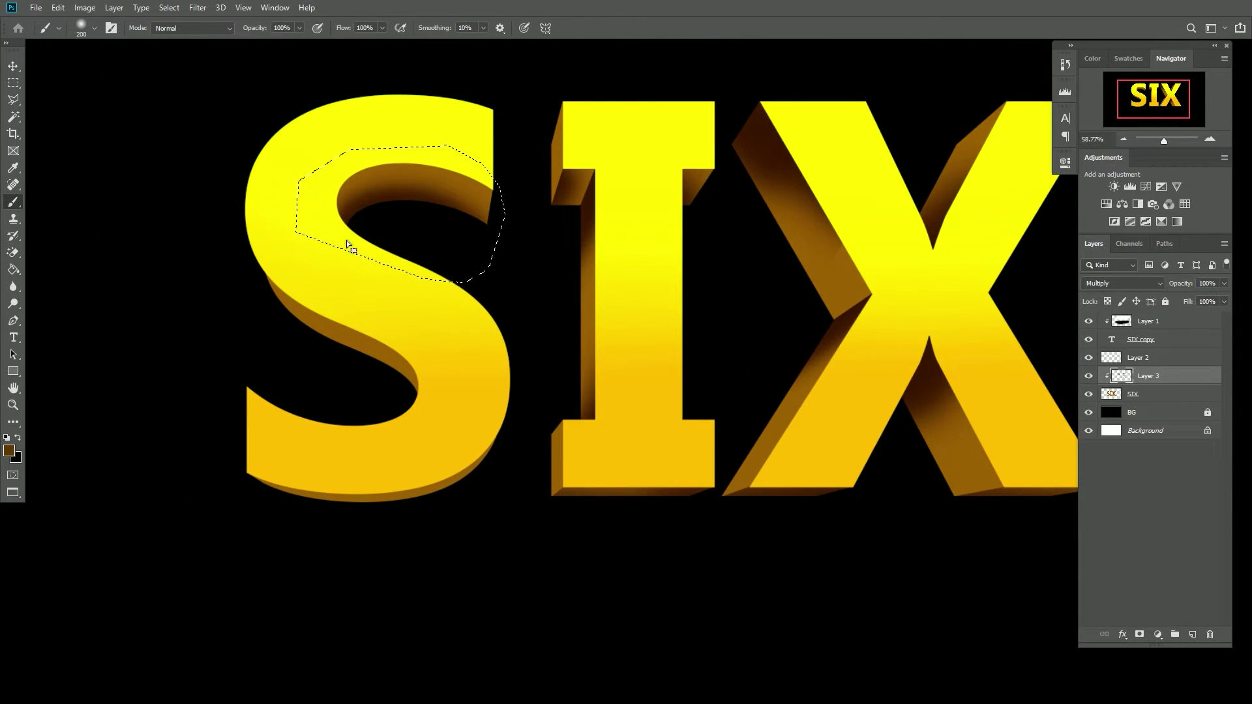
pyautogui.moveTo(393, 353); pyautogui.dragTo(376, 320)
pyautogui.hotkey('ctrl', 'd')
pyautogui.scroll(-1, 372, 326)
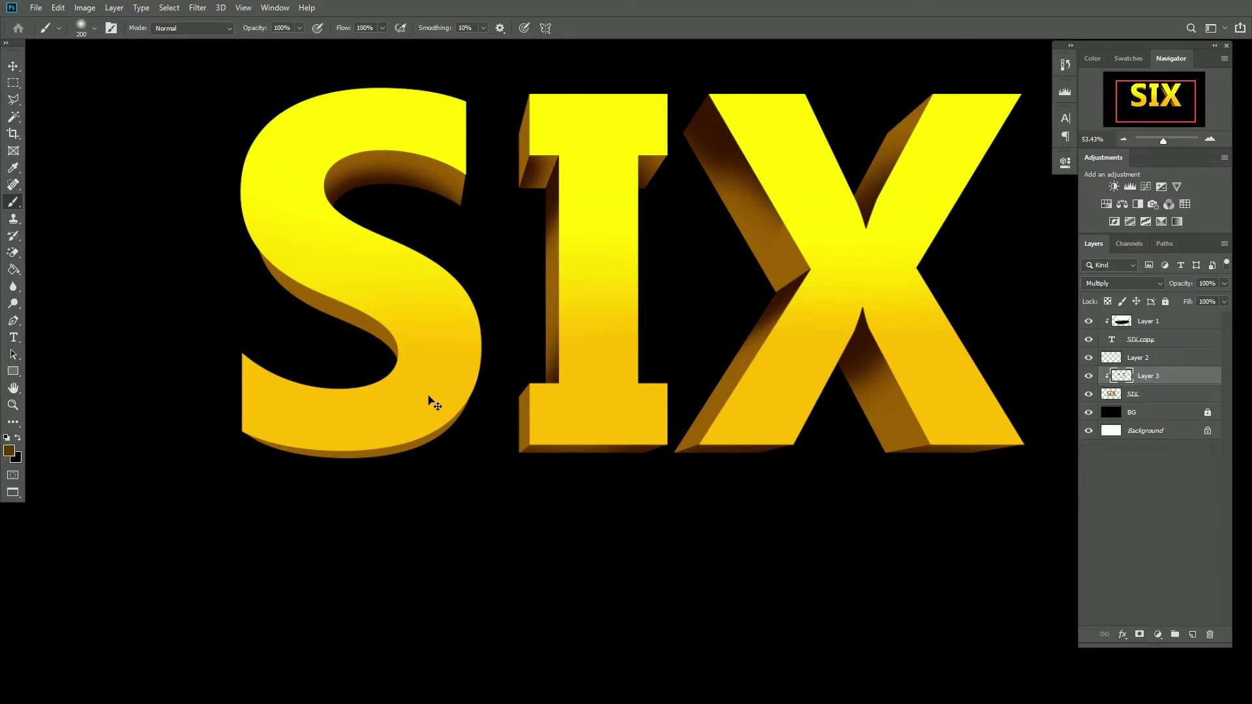
# Outline the brown underside of the S's bottom curve with the Polygonal Lasso
pyautogui.press('l')
pyautogui.click(453, 377)
pyautogui.click(499, 391)
pyautogui.click(425, 471)
pyautogui.click(274, 484)
pyautogui.click(453, 377)
# Paint soft dark shading along the selected underside of the S's bottom curve and clear the selection
pyautogui.press('b')
pyautogui.moveTo(465, 450); pyautogui.dragTo(365, 482)
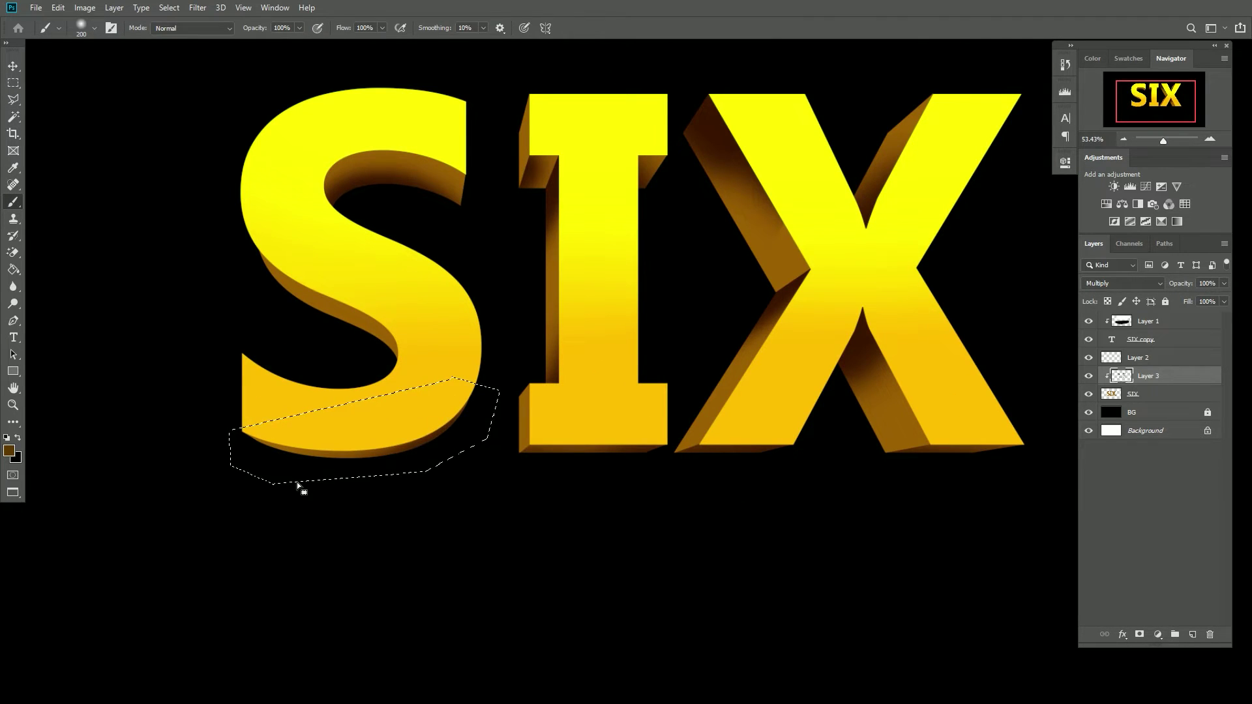
pyautogui.hotkey('ctrl', 'd')
# Outline the brown side beneath the S's middle stroke around the lower opening with the Polygonal Lasso
pyautogui.scroll(3, 359, 372)
pyautogui.press('l')
pyautogui.click(321, 347)
pyautogui.click(234, 248)
pyautogui.click(453, 360)
pyautogui.click(320, 347)
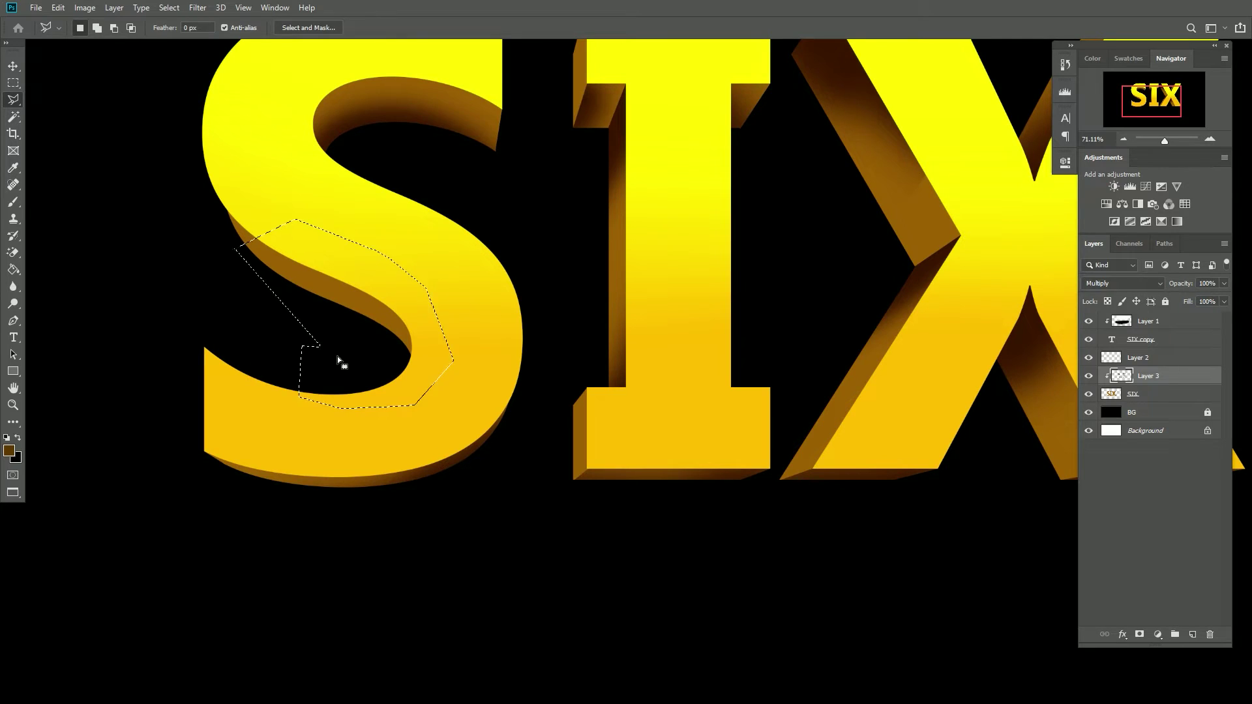
# Paint soft dark shading on the selected side beneath the S's middle stroke and clear the selection
pyautogui.press('b')
pyautogui.moveTo(418, 329); pyautogui.dragTo(400, 274)
pyautogui.hotkey('ctrl', 'd')
pyautogui.scroll(-2, 604, 265)
pyautogui.moveTo(604, 265); pyautogui.dragTo(452, 342)
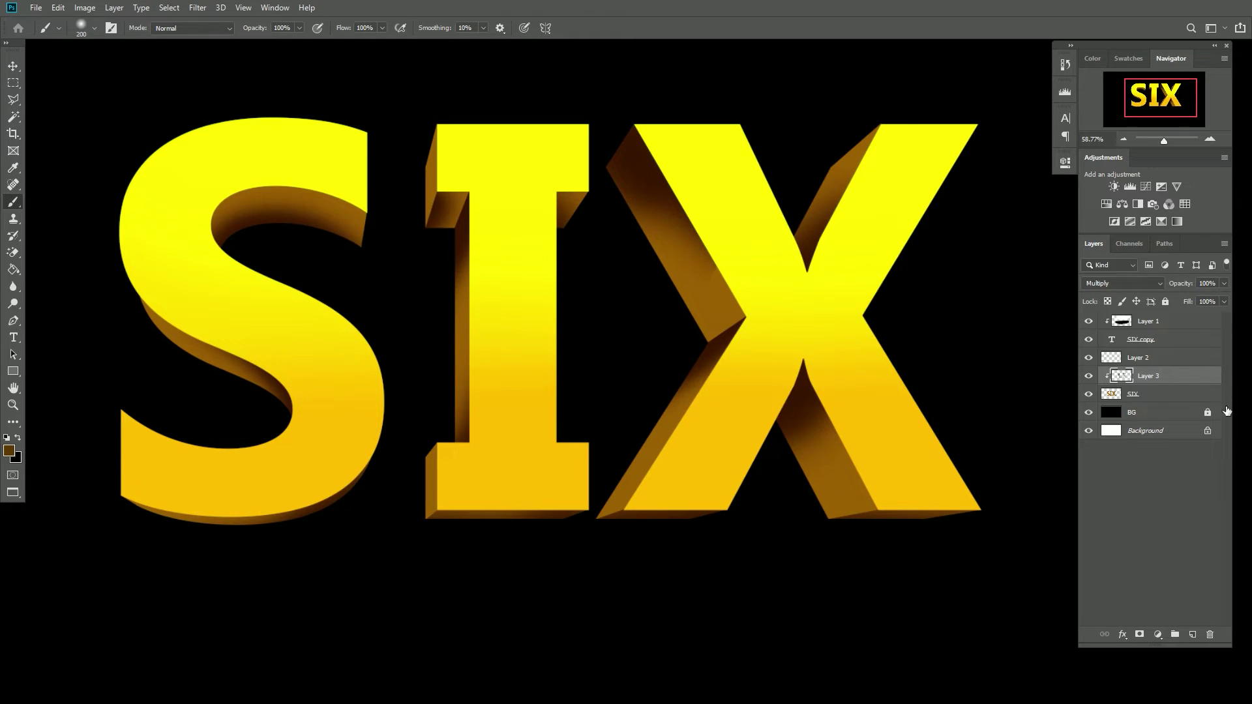
# Add a new layer above Layer 3 and make it a clipping mask
pyautogui.click(1195, 636)
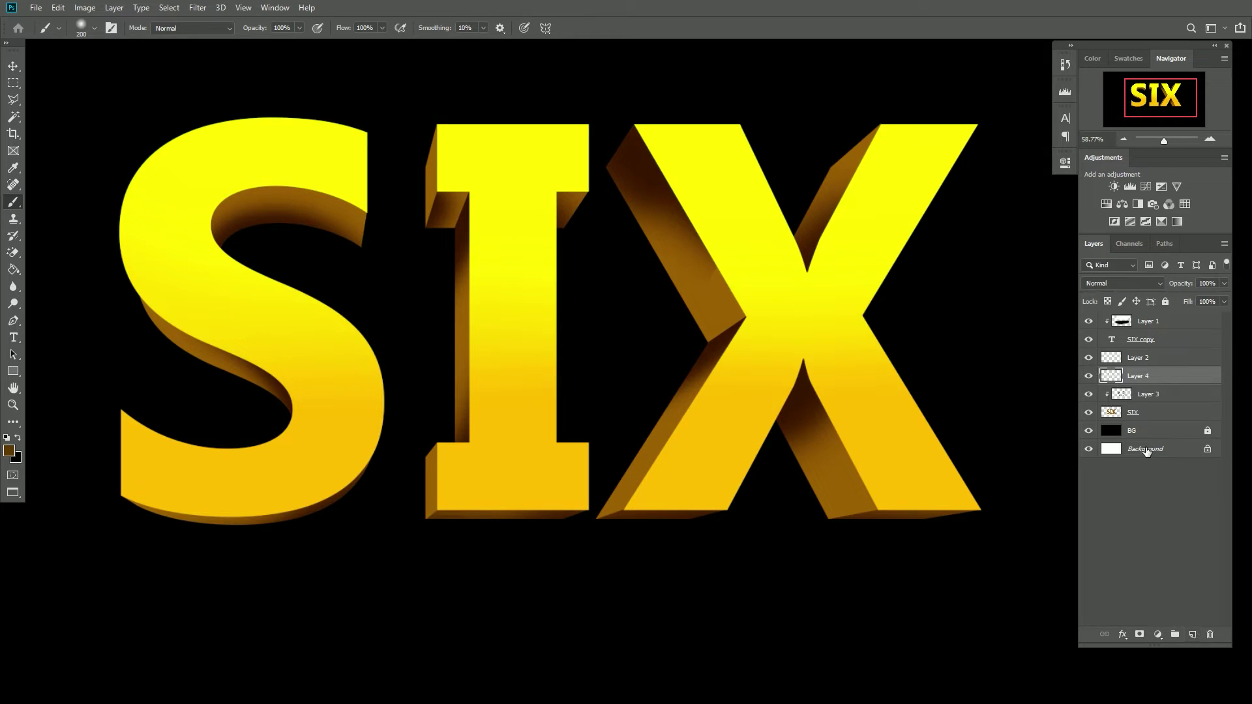
pyautogui.rightClick(1161, 383)
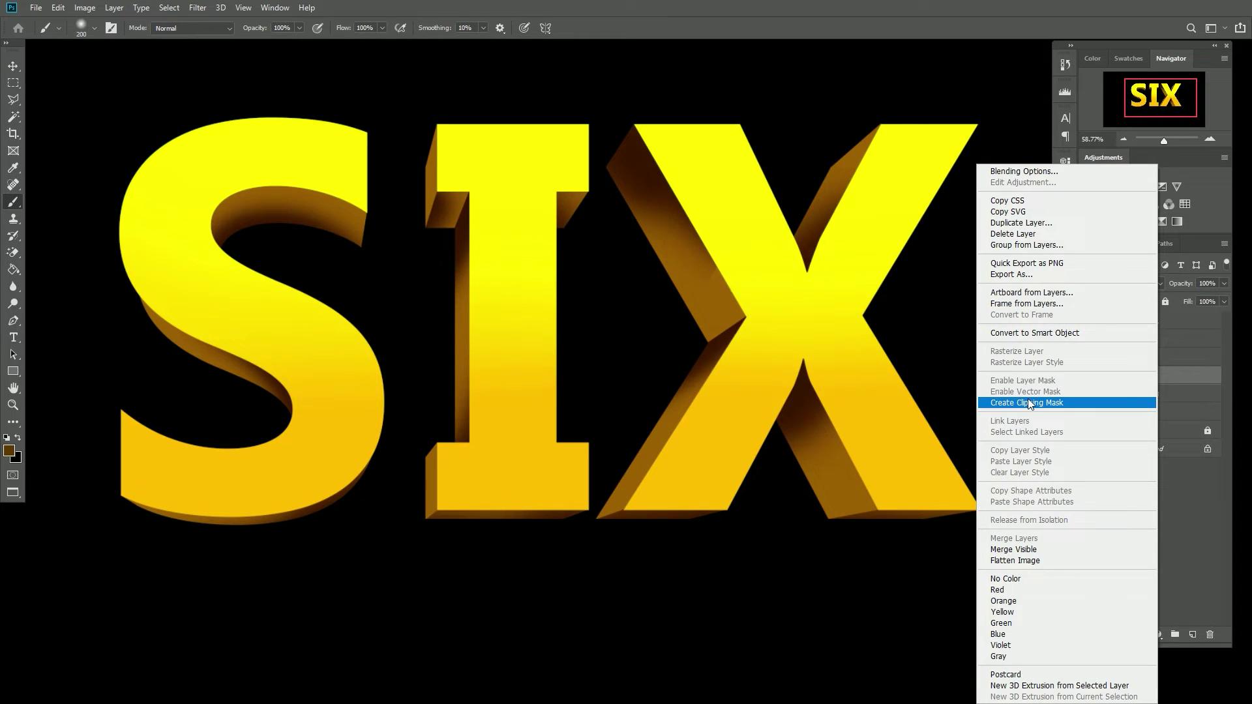
pyautogui.click(1028, 399)
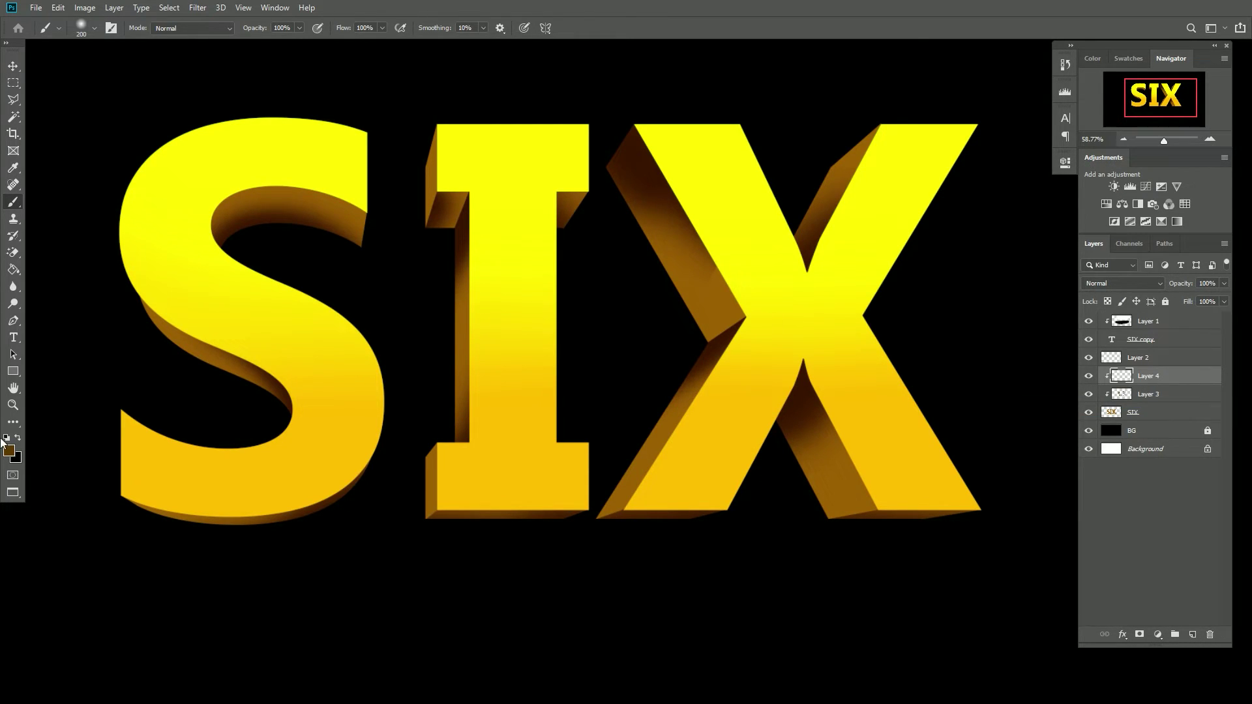
# Set the foreground color to white (ffffff)
pyautogui.click(10, 450)
pyautogui.moveTo(650, 281); pyautogui.dragTo(632, 148)
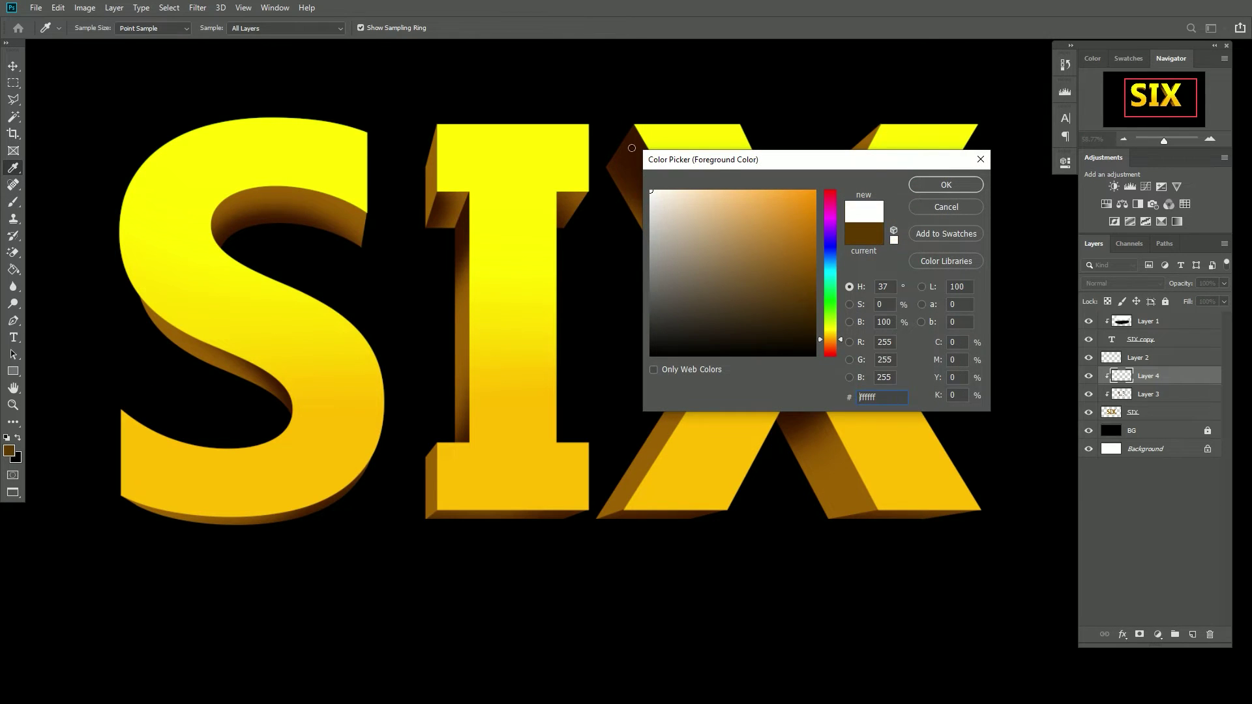
pyautogui.click(937, 186)
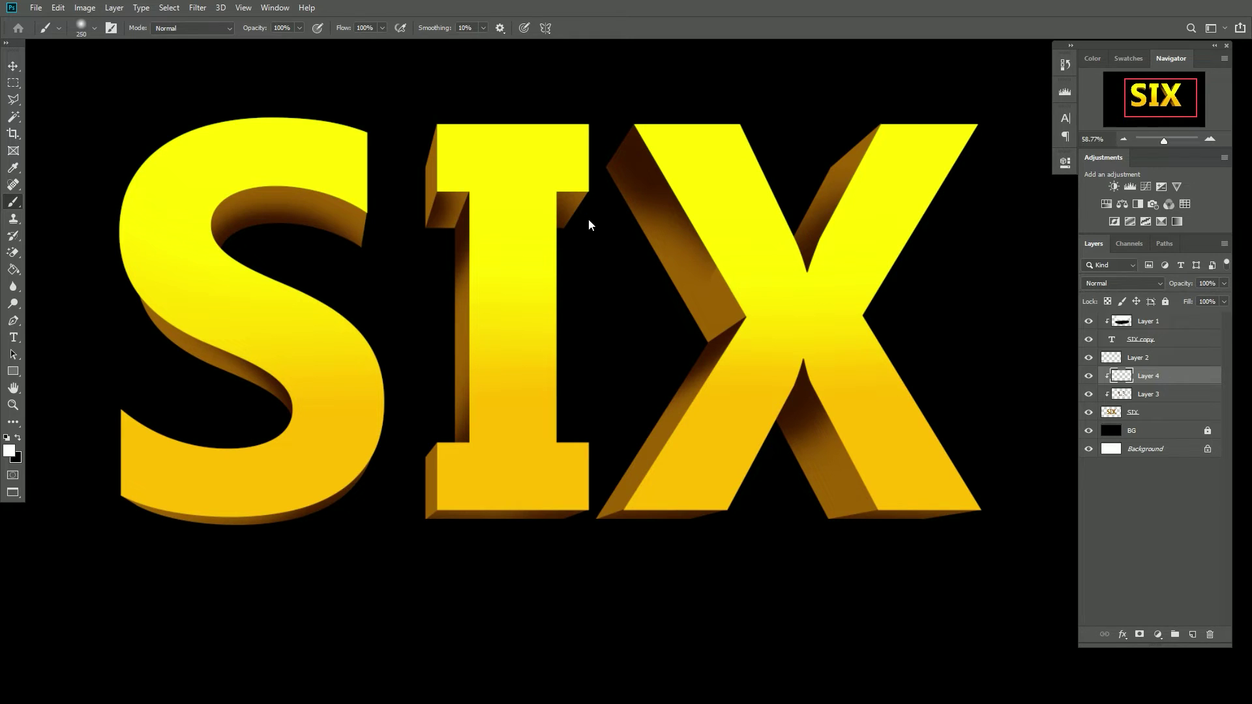
# Paint soft white highlights on the underside of the I's upper-right serif and along the outer edge of the X's upper-left side
pyautogui.scroll(3, 569, 195)
pyautogui.press('[')
pyautogui.press('[')
pyautogui.click(554, 172)
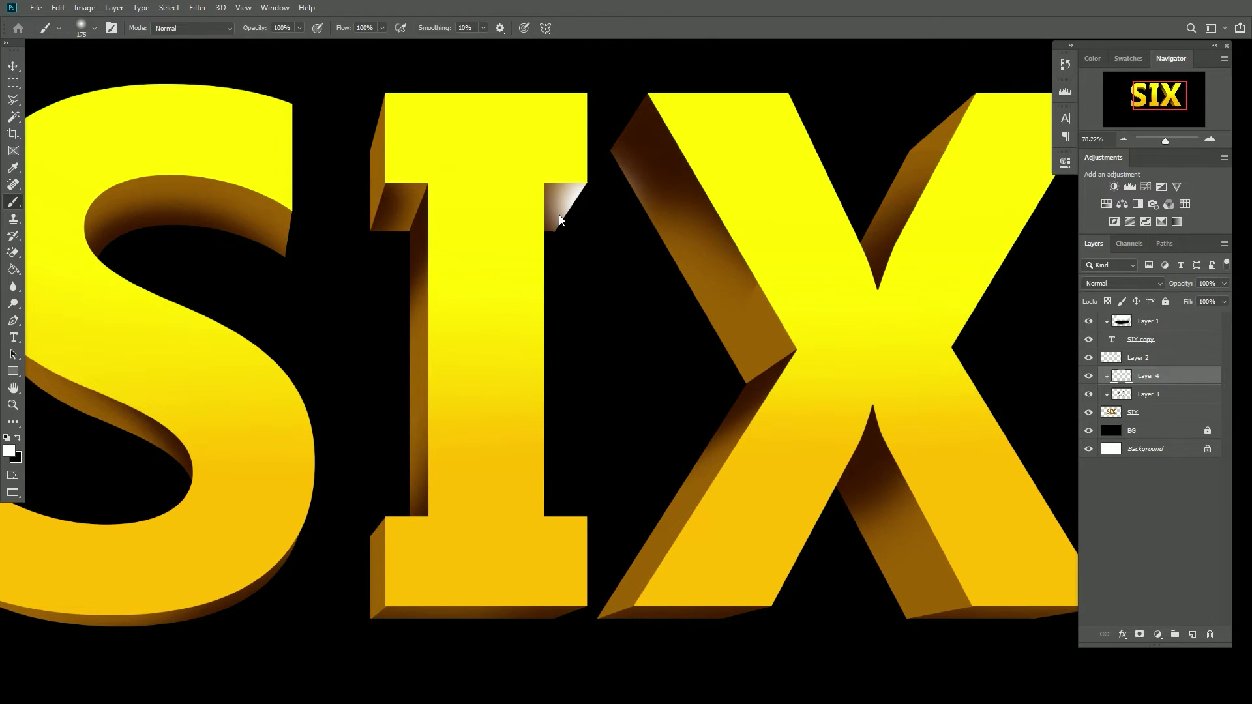
pyautogui.scroll(-2, 595, 274)
pyautogui.moveTo(576, 222)
pyautogui.mouseDown()
pyautogui.moveTo(623, 293)
pyautogui.moveTo(592, 247)
pyautogui.mouseUp()
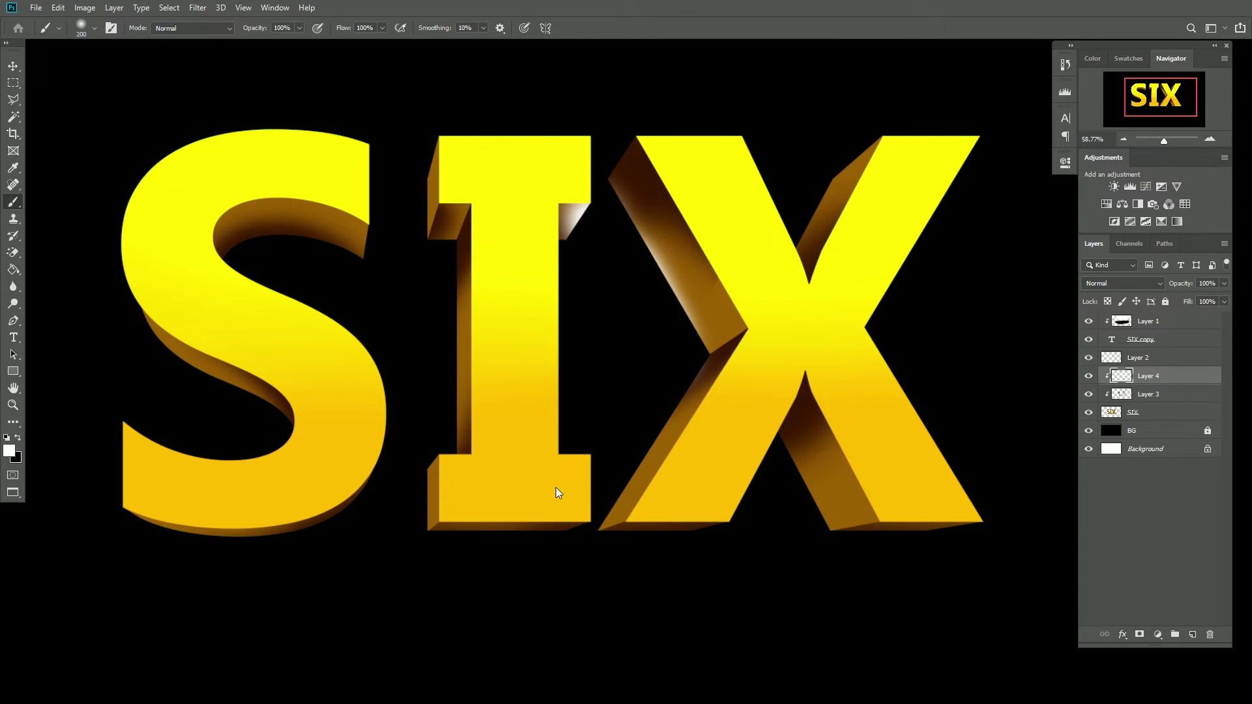
# Try a soft white highlight on the side of the X's lower-left leg with a larger brush, and undo it
pyautogui.scroll(2, 557, 493)
pyautogui.press(']')
pyautogui.press(']')
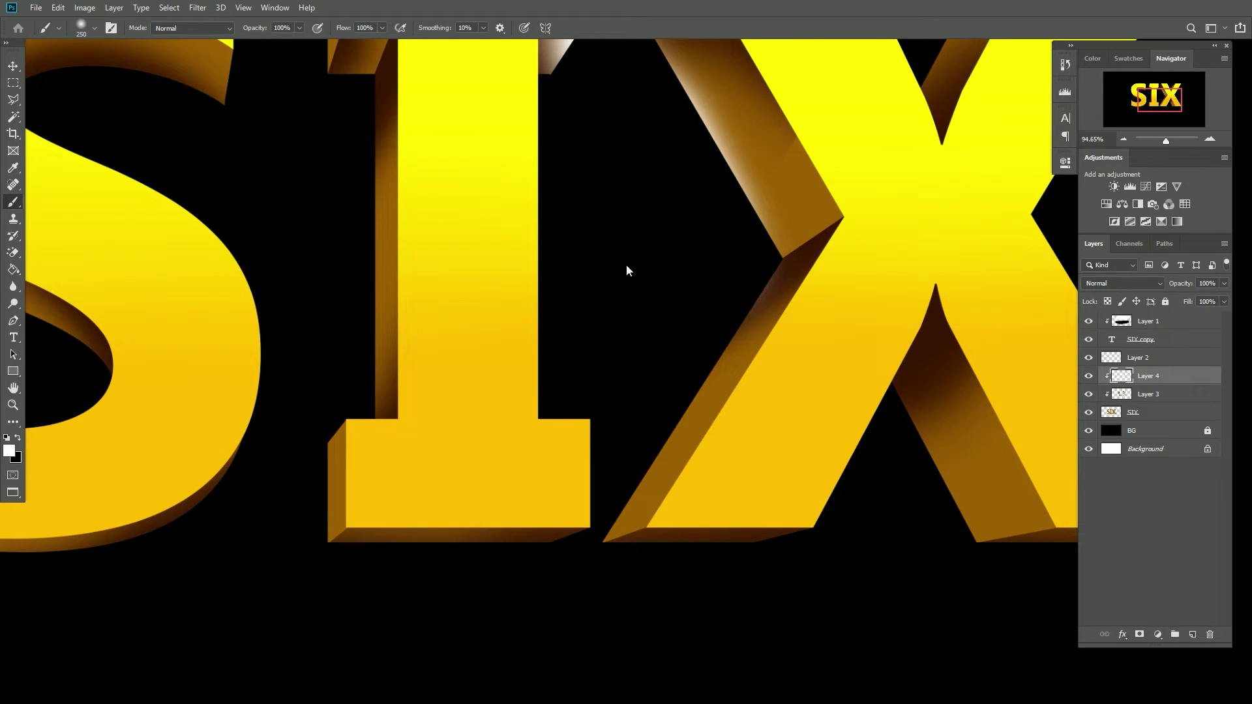
pyautogui.moveTo(643, 238); pyautogui.dragTo(578, 337)
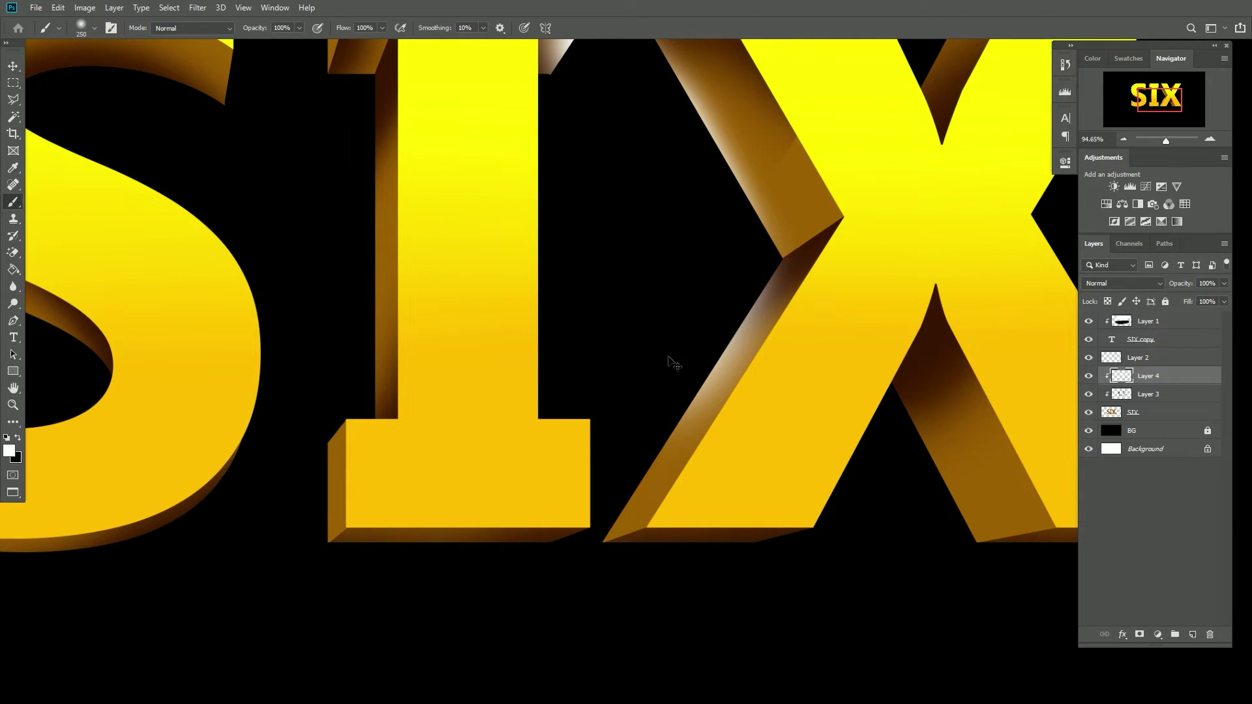
pyautogui.hotkey('ctrl', 'z')
pyautogui.scroll(-7, 658, 369)
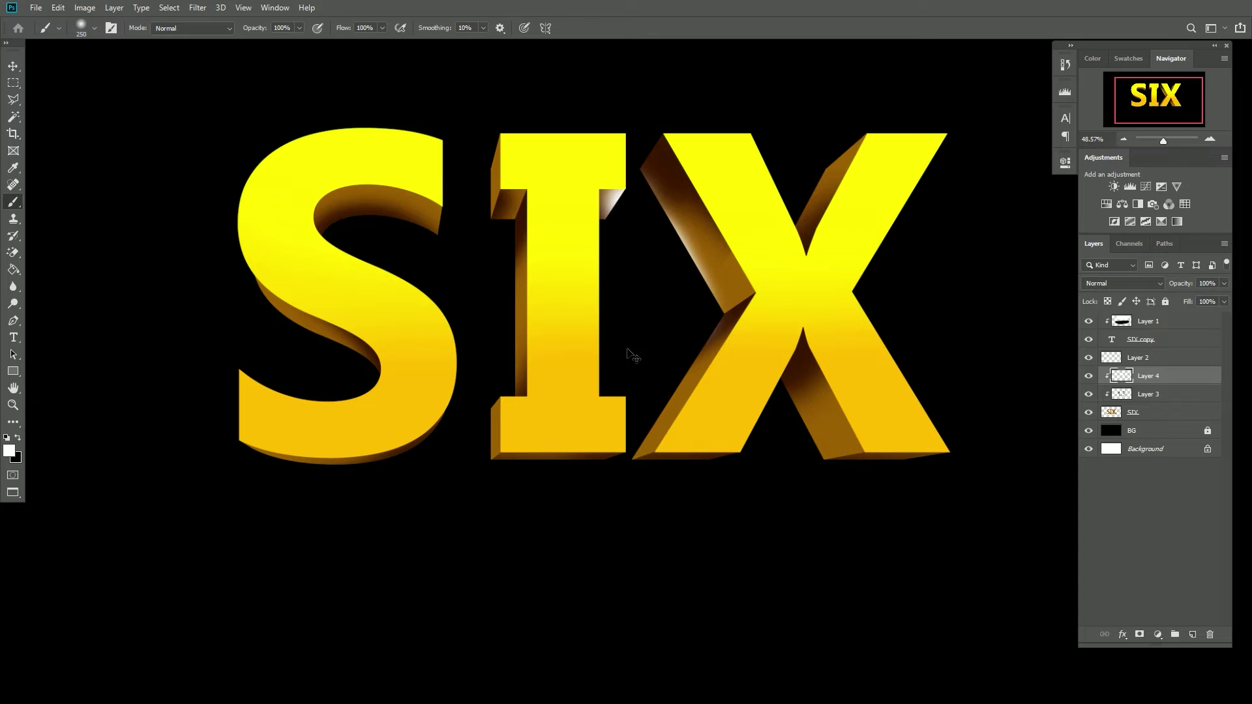
# Select the side of the X's lower-left leg and paint a soft white highlight along its outer edge, then clear the selection
pyautogui.press('l')
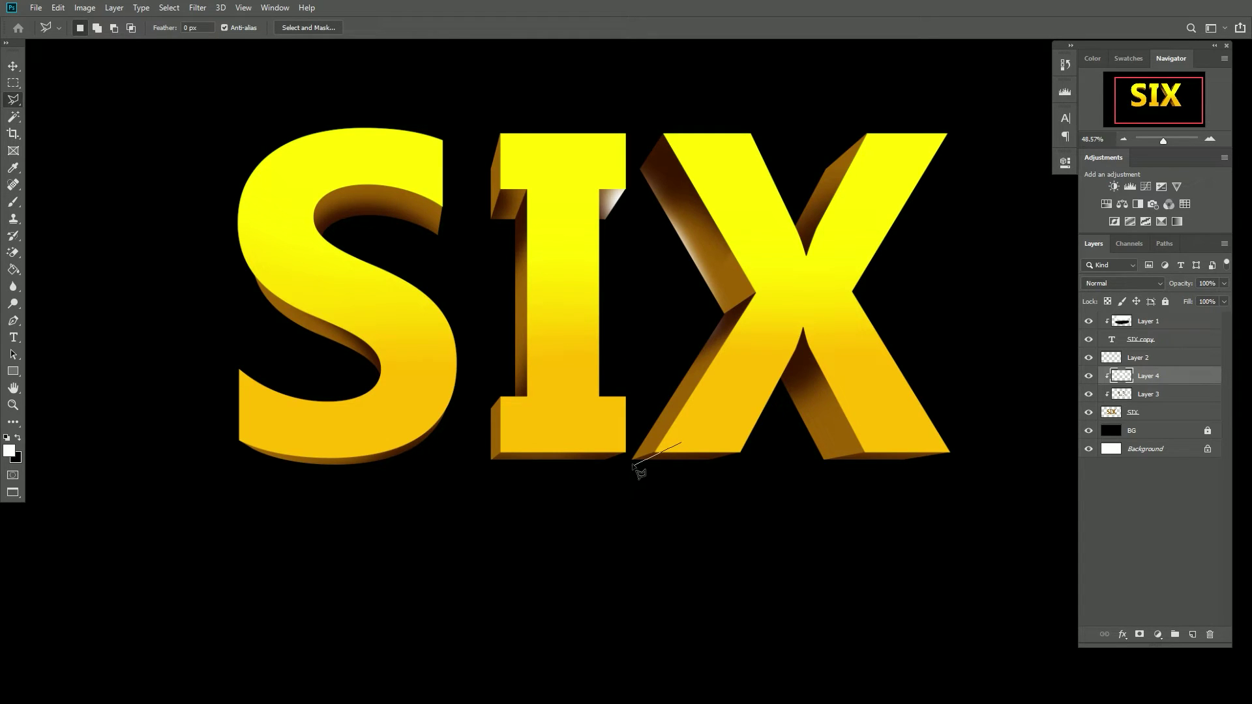
pyautogui.click(649, 400)
pyautogui.click(749, 378)
pyautogui.doubleClick(679, 446)
pyautogui.press('b')
pyautogui.scroll(3, 635, 413)
pyautogui.moveTo(623, 280)
pyautogui.mouseDown()
pyautogui.moveTo(526, 399)
pyautogui.moveTo(632, 274)
pyautogui.mouseUp()
pyautogui.scroll(-2, 626, 388)
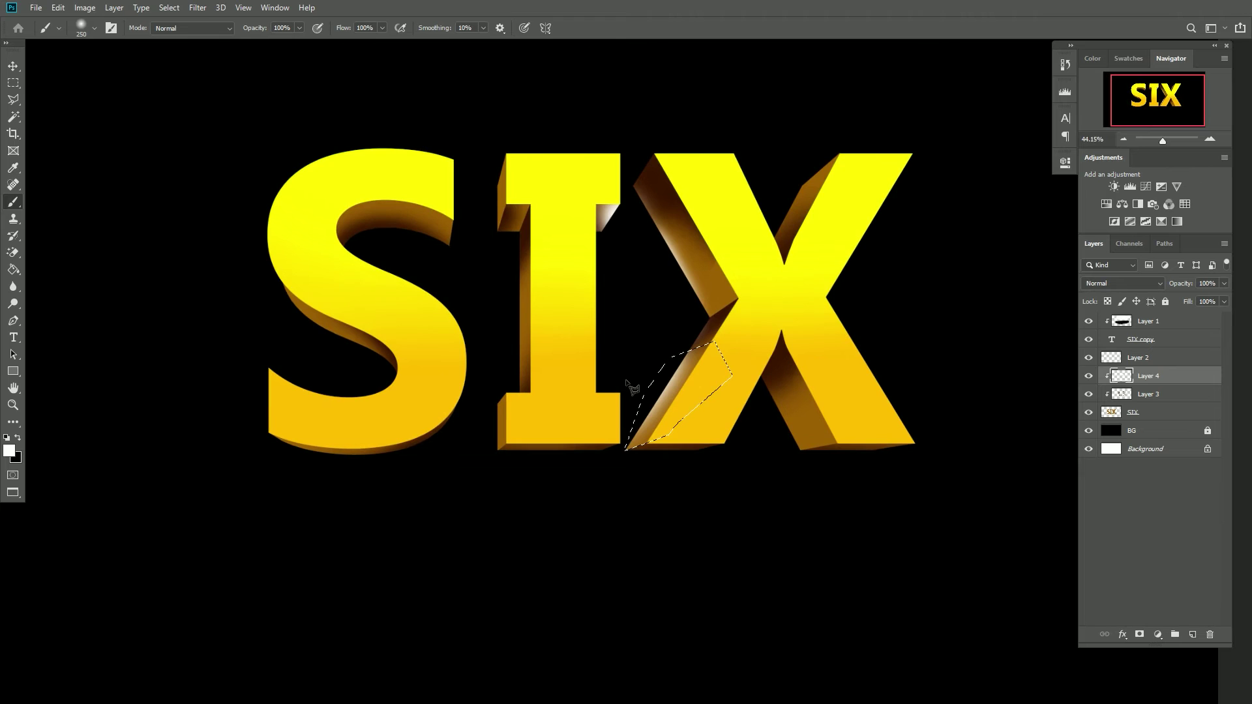
pyautogui.hotkey('ctrl', 'd')
# Select the side of the X's lower-right leg and paint a soft white highlight at its bottom end, undoing the excess stroke
pyautogui.scroll(1, 731, 430)
pyautogui.press('l')
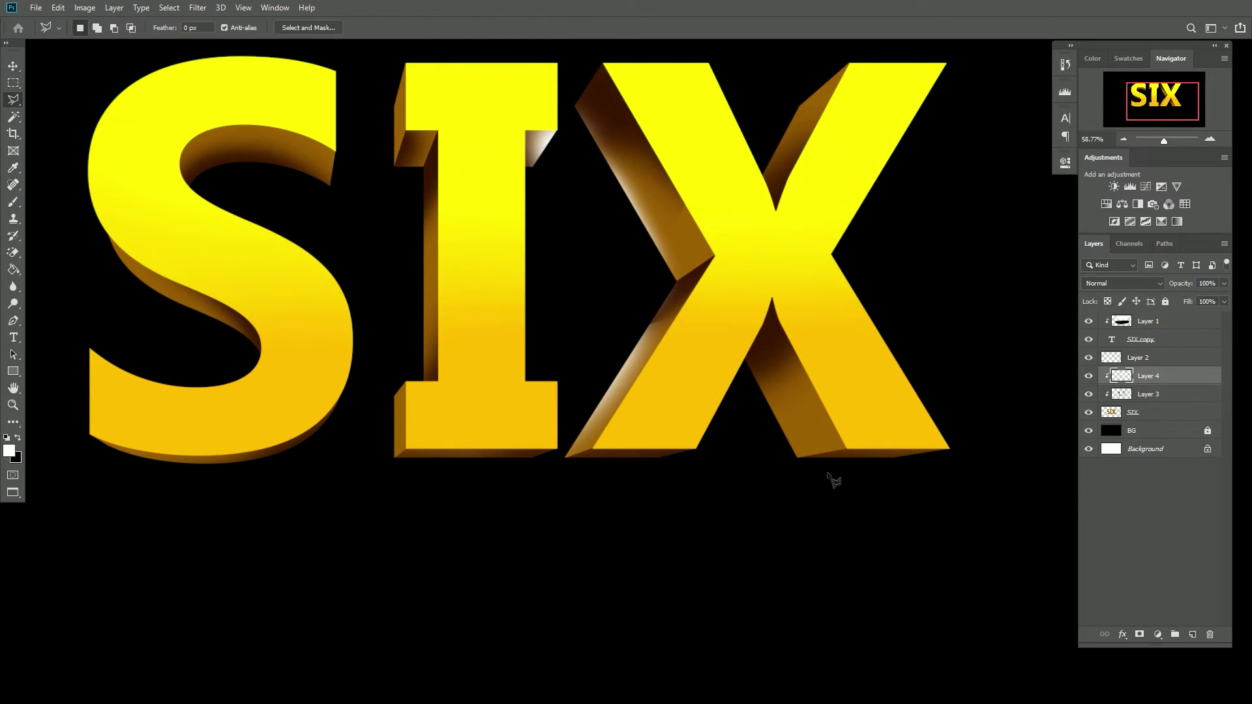
pyautogui.scroll(3, 786, 473)
pyautogui.click(771, 445)
pyautogui.click(897, 420)
pyautogui.click(795, 210)
pyautogui.click(676, 257)
pyautogui.click(672, 342)
pyautogui.click(772, 445)
pyautogui.press('b')
pyautogui.click(726, 428)
pyautogui.moveTo(633, 468)
pyautogui.mouseDown()
pyautogui.moveTo(597, 492)
pyautogui.moveTo(843, 332)
pyautogui.moveTo(811, 163)
pyautogui.moveTo(881, 385)
pyautogui.mouseUp()
pyautogui.hotkey('ctrl', 'z')
pyautogui.hotkey('ctrl', '0')
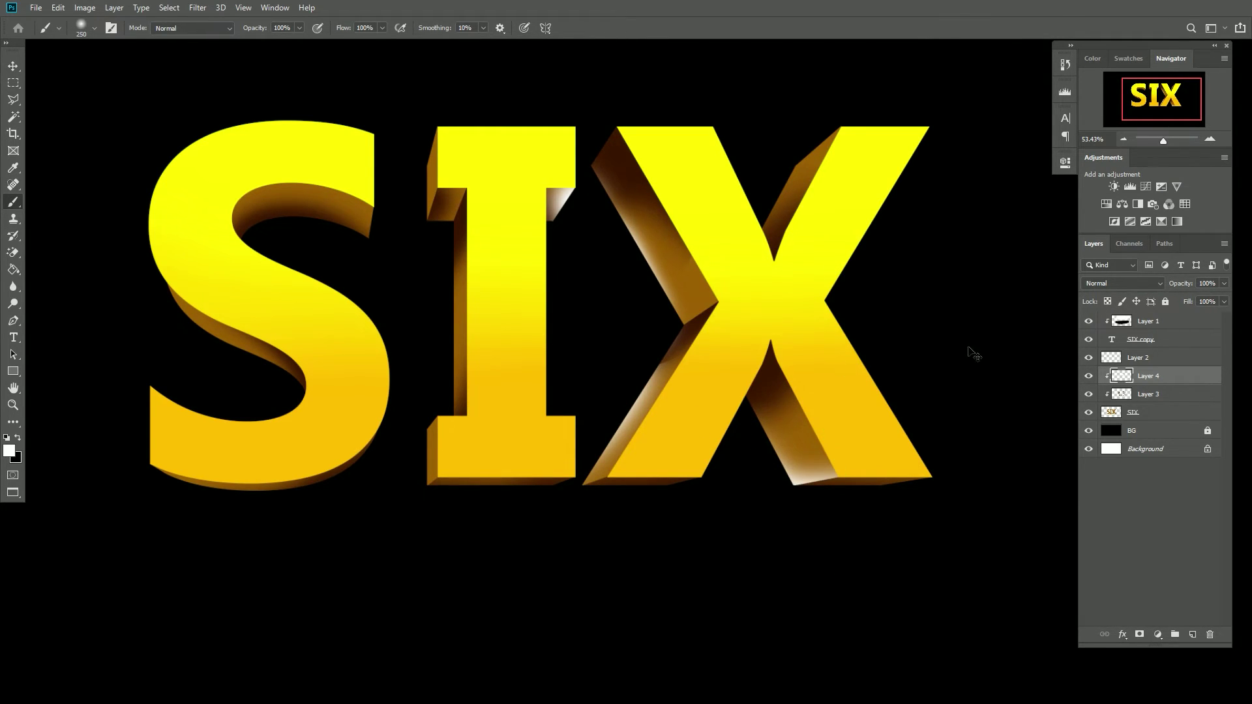
pyautogui.scroll(-2, 686, 317)
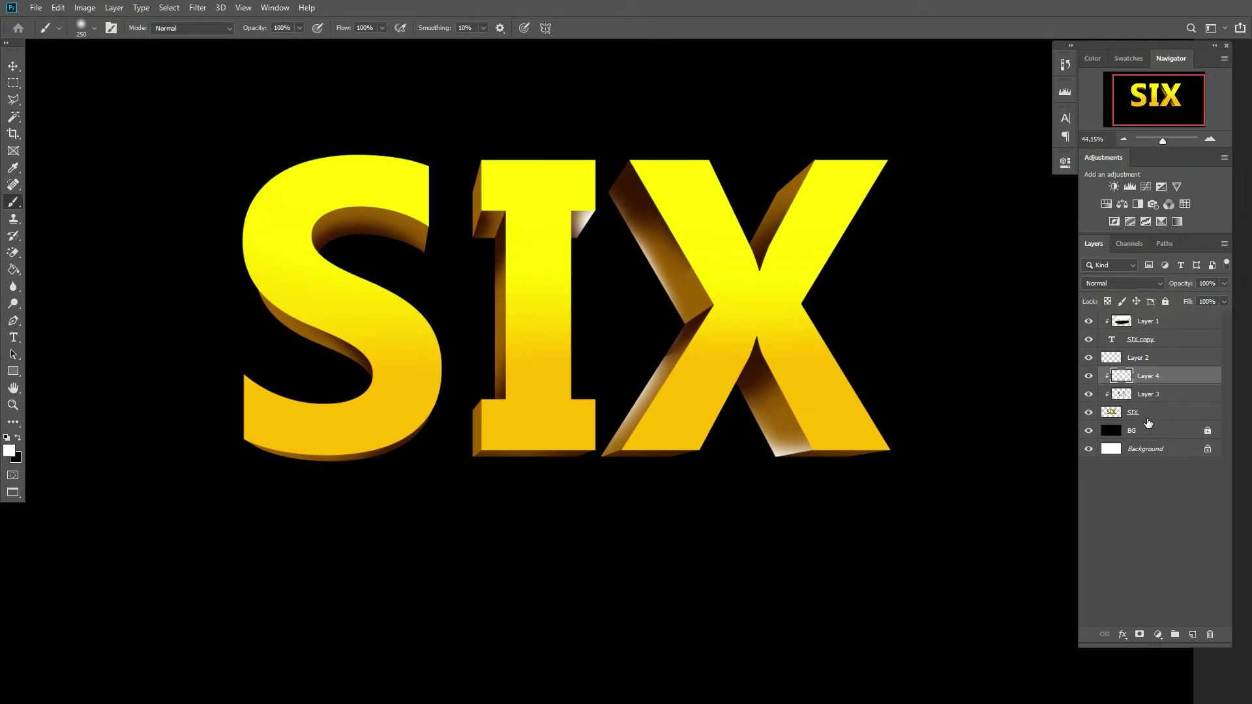
# Set Layer 4's blend mode to Overlay and compare the text with the layer hidden and shown
pyautogui.click(1106, 282)
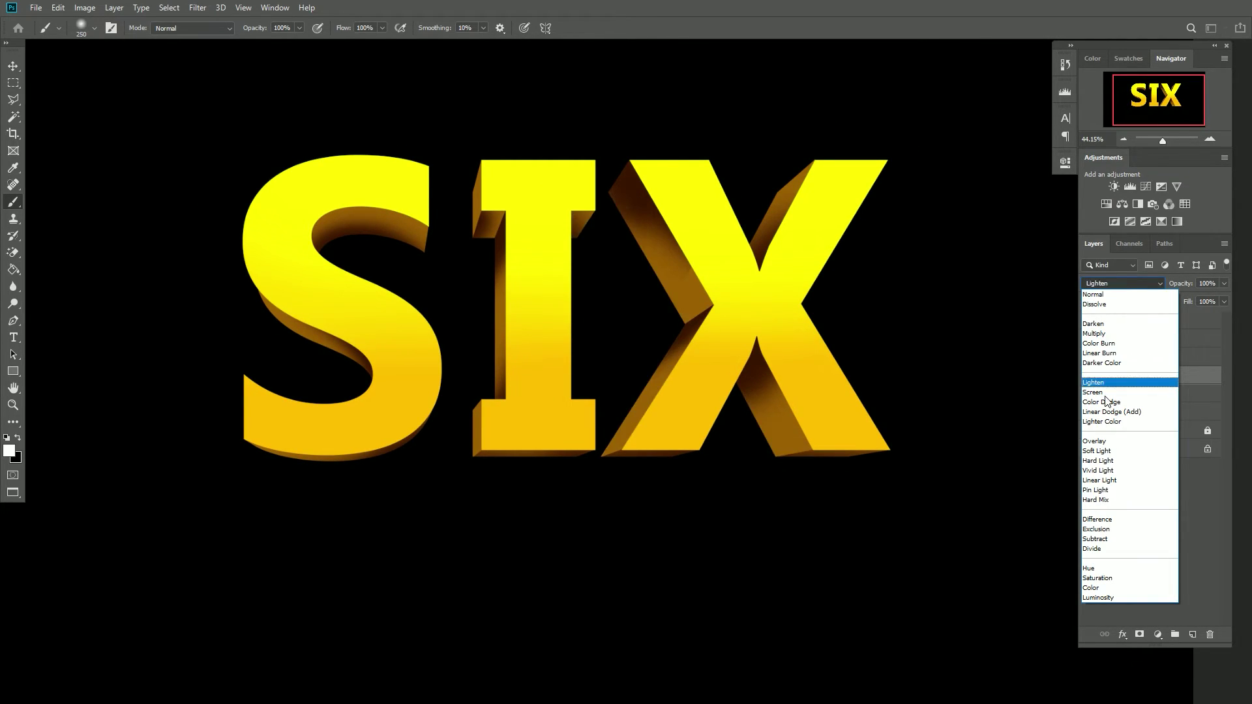
pyautogui.click(1105, 444)
pyautogui.click(1089, 375)
pyautogui.click(1089, 374)
pyautogui.click(1089, 375)
pyautogui.click(1089, 376)
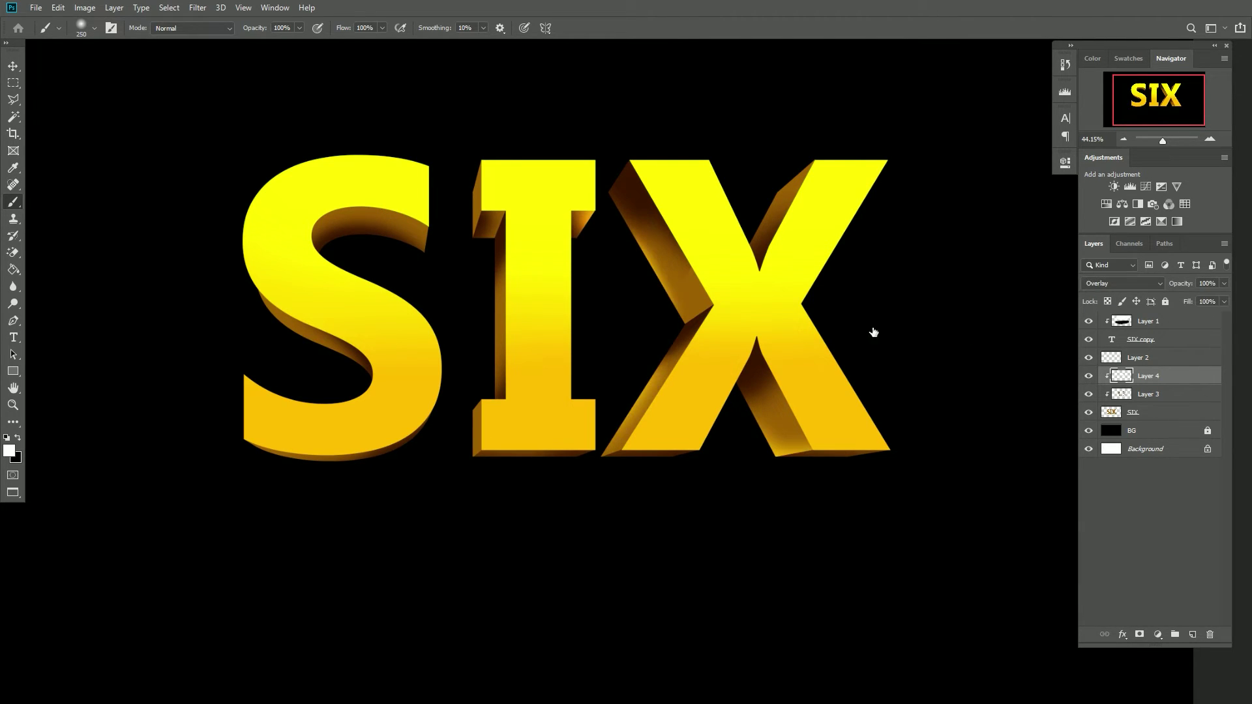
pyautogui.scroll(2, 804, 170)
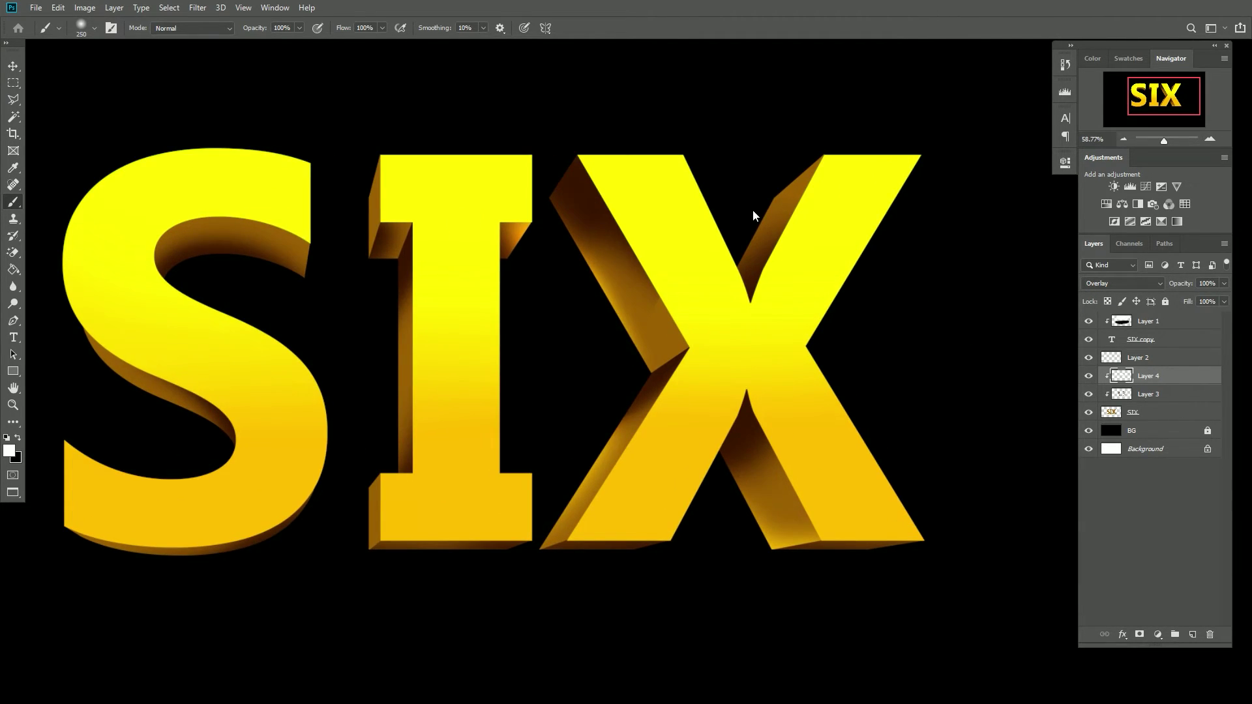
pyautogui.press('l')
pyautogui.hotkey('alt', 'l')
pyautogui.click(739, 190)
pyautogui.click(723, 274)
pyautogui.click(747, 328)
pyautogui.click(801, 286)
pyautogui.click(853, 194)
pyautogui.click(855, 149)
pyautogui.click(806, 131)
pyautogui.click(740, 191)
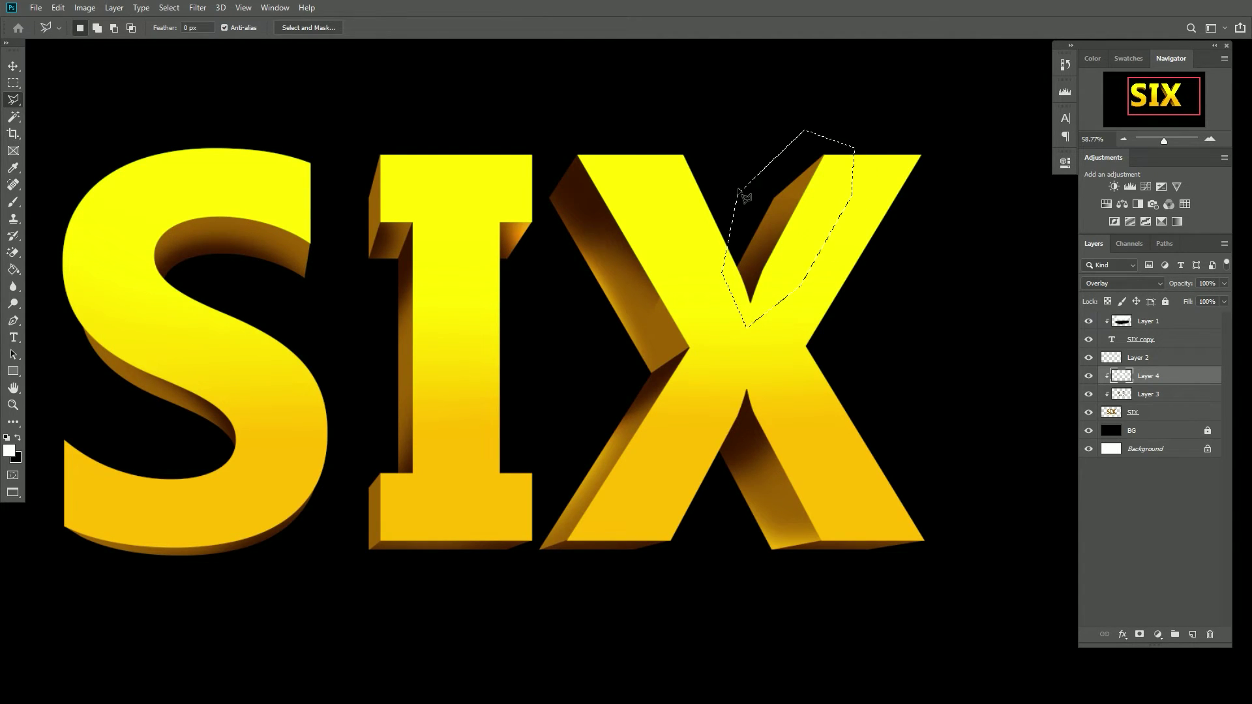
pyautogui.hotkey('ctrl', 'd')
# Select the side of the X's upper-right arm, paint a soft white highlight on its outer end, and clear the selection
pyautogui.click(730, 271)
pyautogui.click(752, 313)
pyautogui.click(855, 206)
pyautogui.click(857, 137)
pyautogui.click(814, 130)
pyautogui.click(738, 168)
pyautogui.click(729, 271)
pyautogui.press('b')
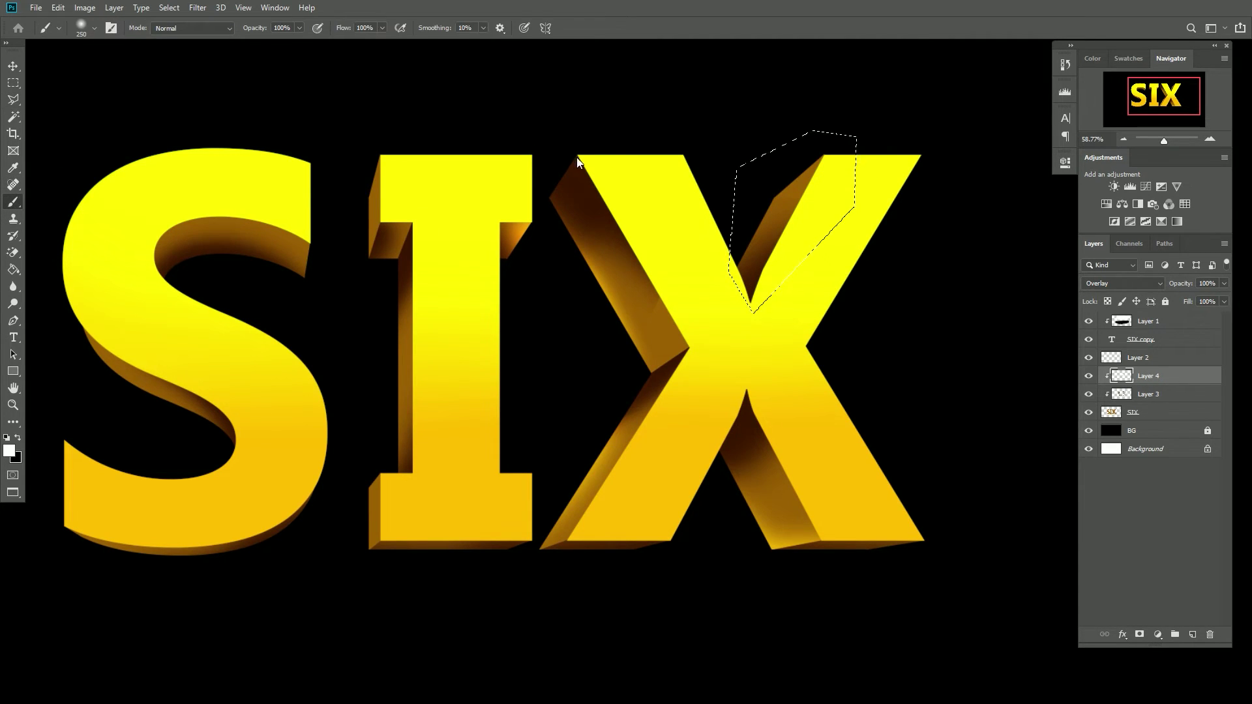
pyautogui.scroll(-3, 545, 176)
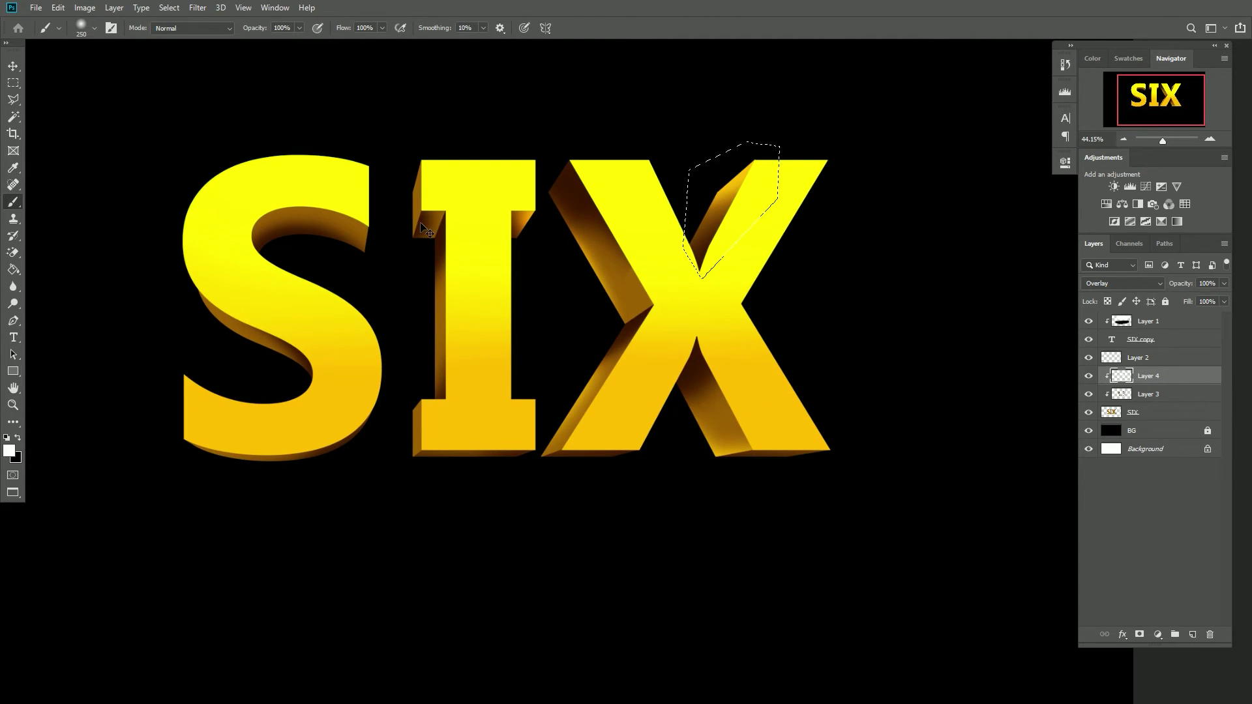
pyautogui.scroll(-1, 329, 266)
pyautogui.press('v')
pyautogui.click(76, 98)
pyautogui.scroll(3, 266, 235)
pyautogui.moveTo(578, 124); pyautogui.dragTo(580, 111)
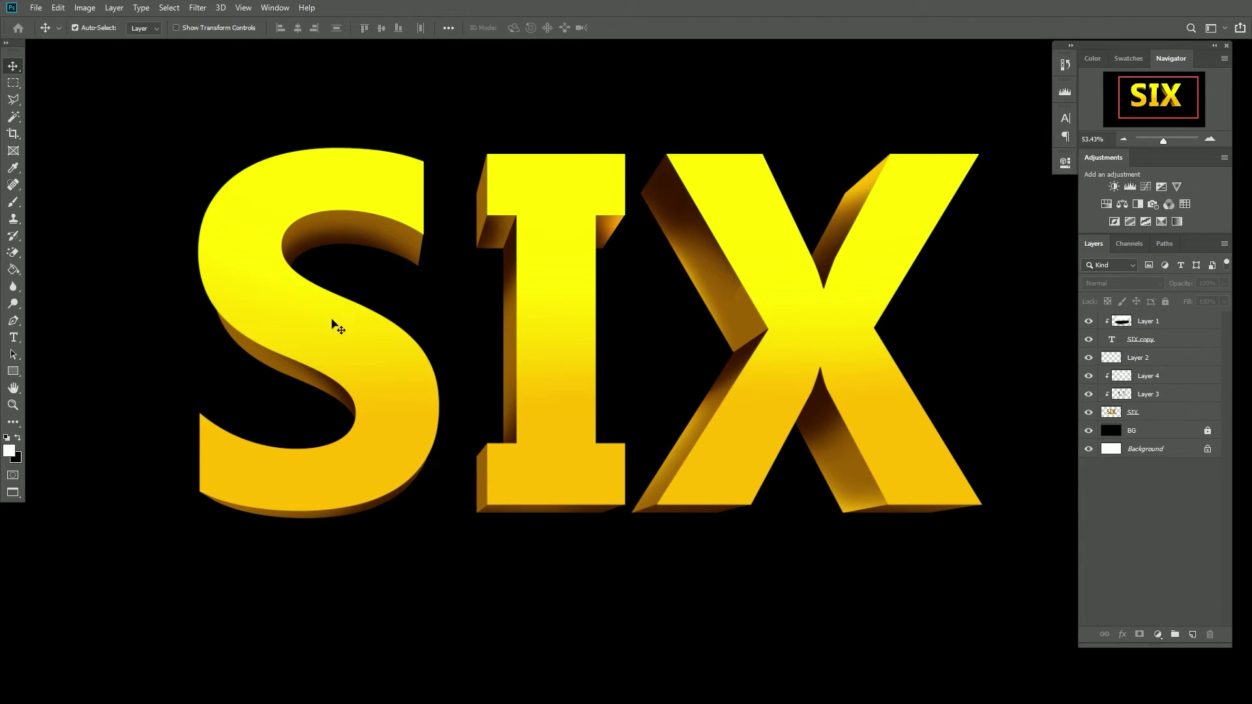
# On Layer 4, select the area around the S's upper hook and paint a soft white highlight on its extruded underside
pyautogui.click(1168, 376)
pyautogui.press('l')
pyautogui.hotkey('alt', 'l')
pyautogui.press('Escape')
pyautogui.click(309, 95)
pyautogui.click(270, 251)
pyautogui.click(426, 304)
pyautogui.click(457, 177)
pyautogui.click(324, 89)
pyautogui.click(311, 93)
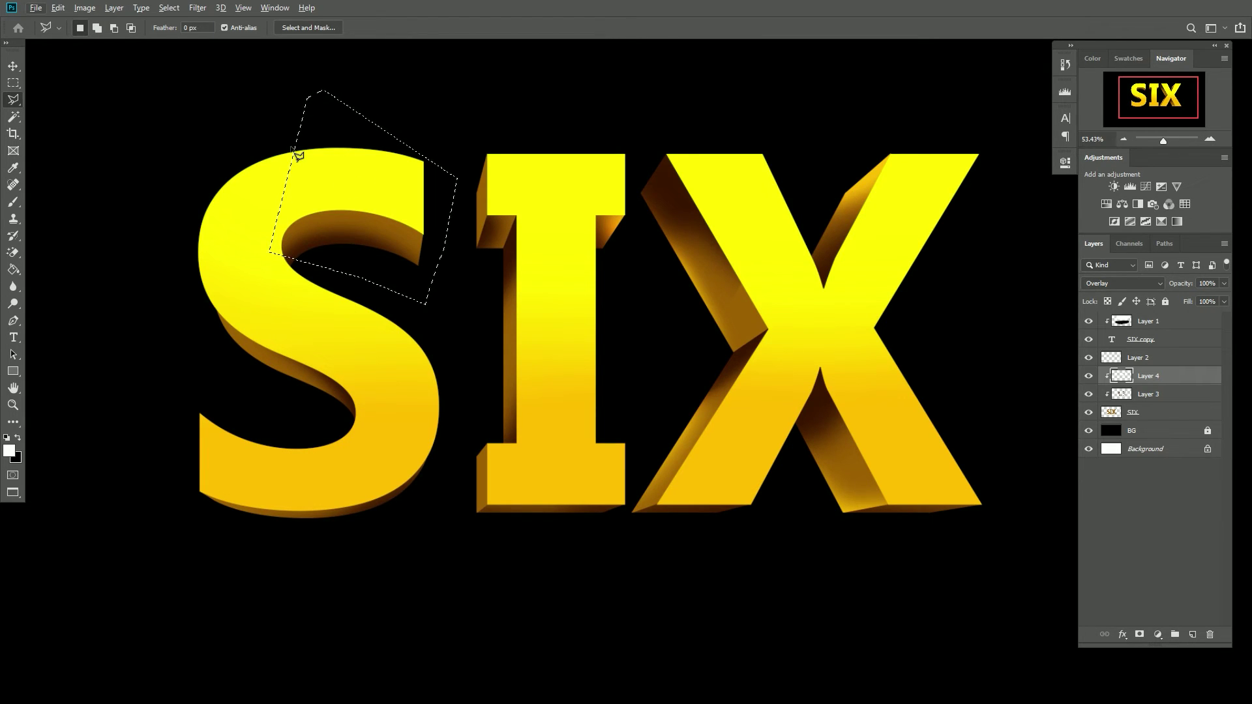
pyautogui.press('b')
pyautogui.moveTo(428, 173)
pyautogui.mouseDown()
pyautogui.moveTo(331, 134)
pyautogui.moveTo(289, 154)
pyautogui.mouseUp()
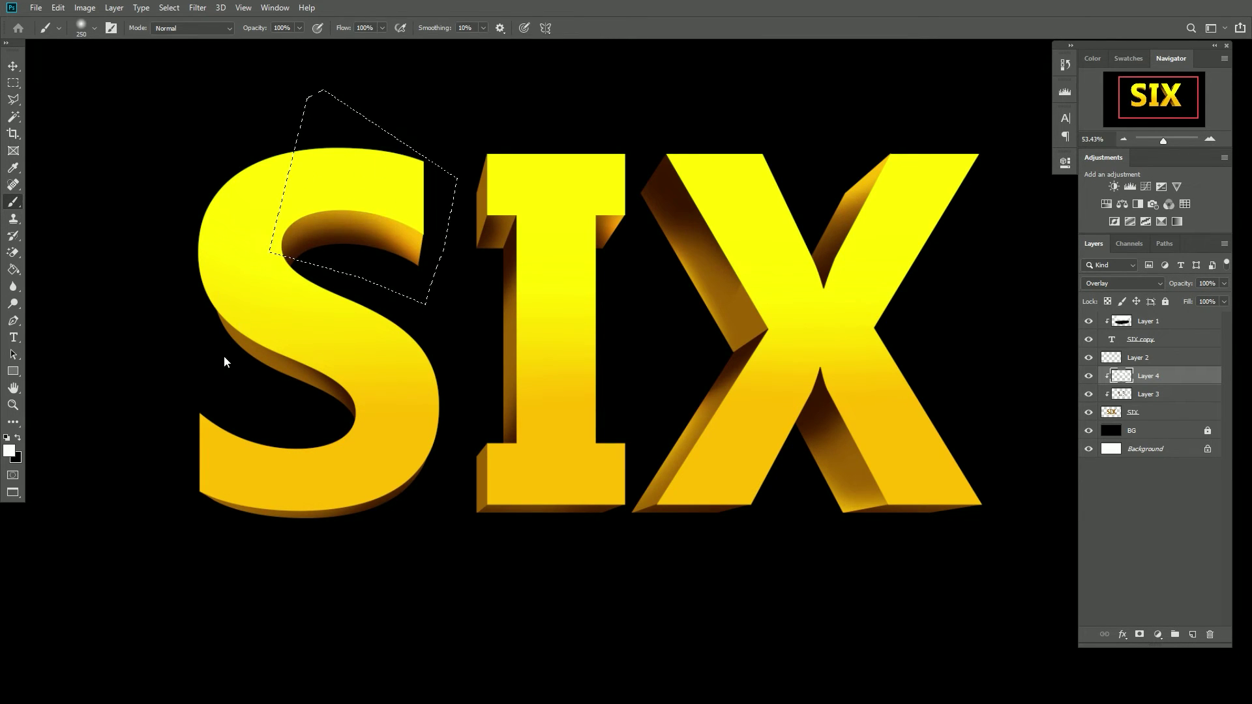
# Select the area around the S's middle extruded side and paint a soft white highlight on its outer left part
pyautogui.click(14, 100)
pyautogui.click(322, 413)
pyautogui.click(187, 347)
pyautogui.click(172, 275)
pyautogui.click(215, 266)
pyautogui.click(297, 318)
pyautogui.click(322, 413)
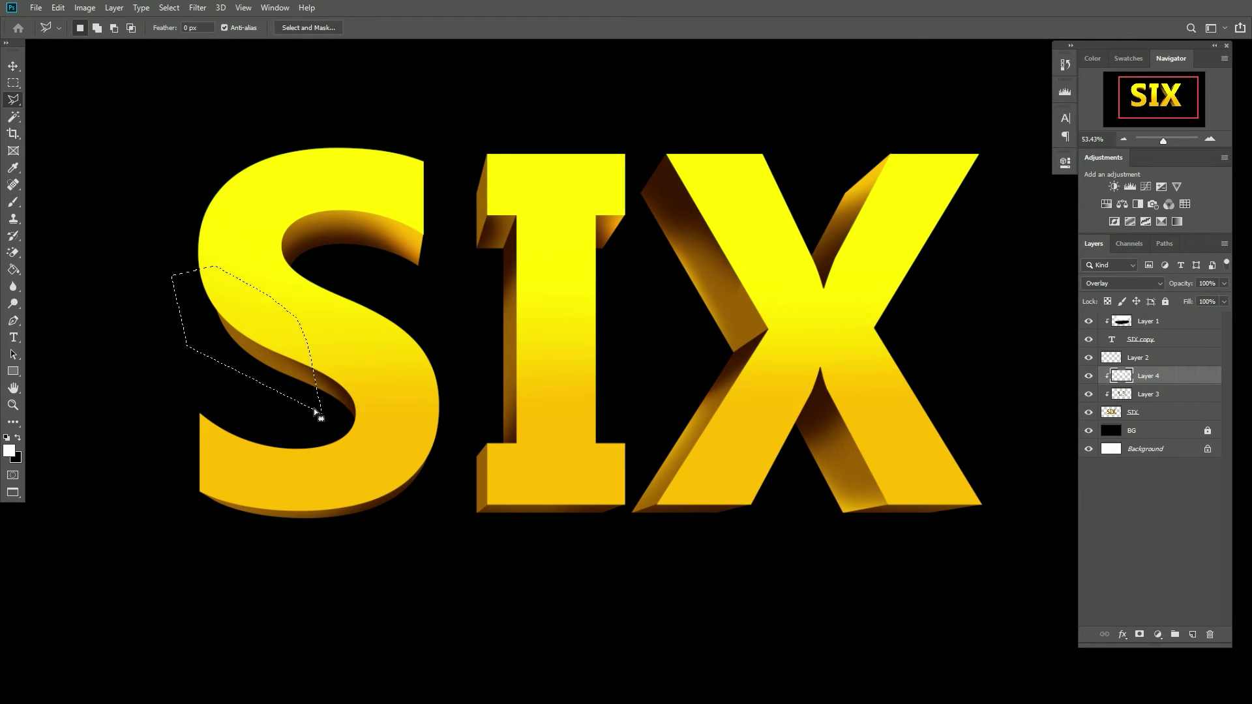
pyautogui.press('b')
pyautogui.moveTo(153, 302)
pyautogui.mouseDown()
pyautogui.moveTo(188, 352)
pyautogui.moveTo(180, 391)
pyautogui.mouseUp()
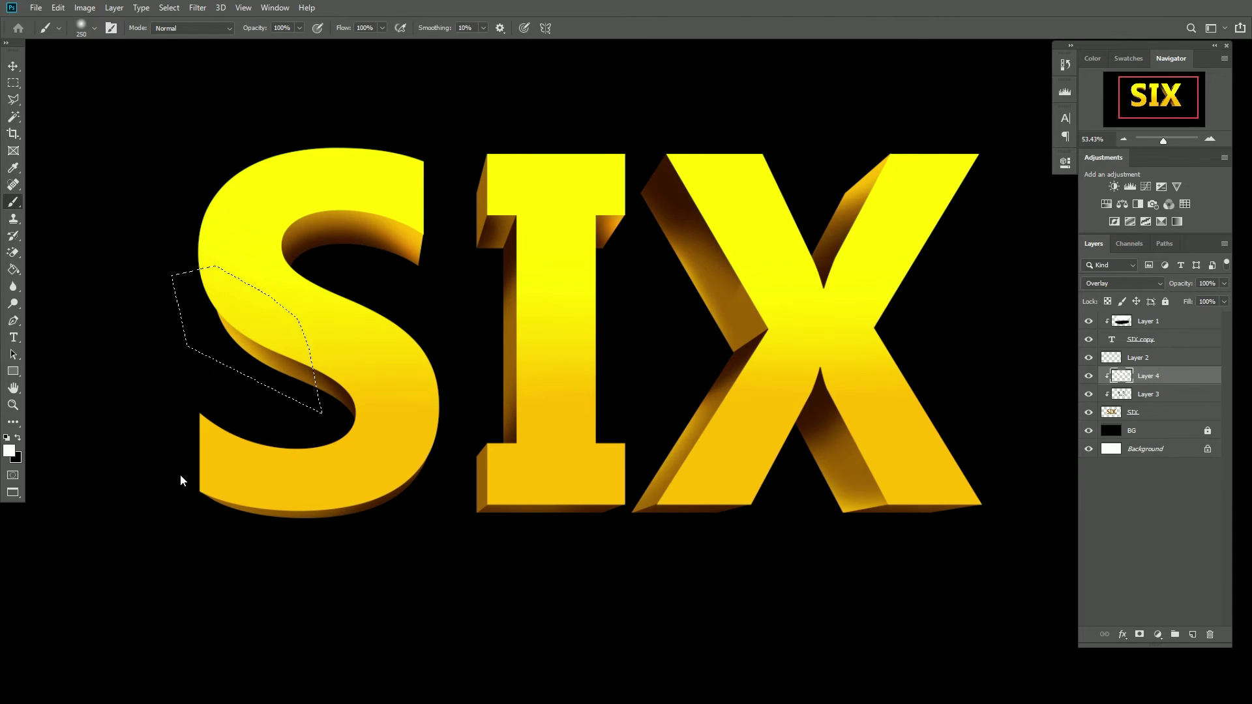
# Select the area around the S's lower-left end, paint a soft white highlight along its extruded underside, and clear the selection
pyautogui.click(14, 101)
pyautogui.click(237, 405)
pyautogui.click(345, 470)
pyautogui.click(352, 536)
pyautogui.click(297, 569)
pyautogui.click(193, 548)
pyautogui.click(141, 461)
pyautogui.click(157, 397)
pyautogui.doubleClick(210, 390)
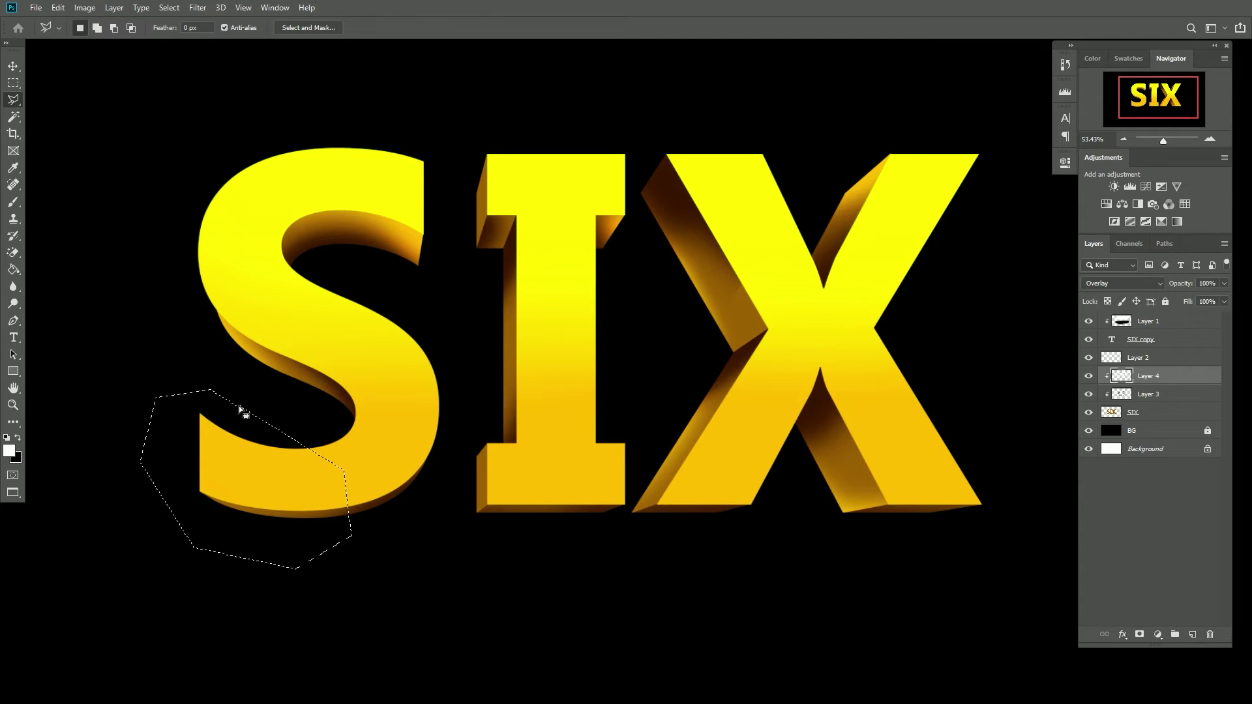
pyautogui.press('b')
pyautogui.moveTo(157, 509); pyautogui.dragTo(261, 554)
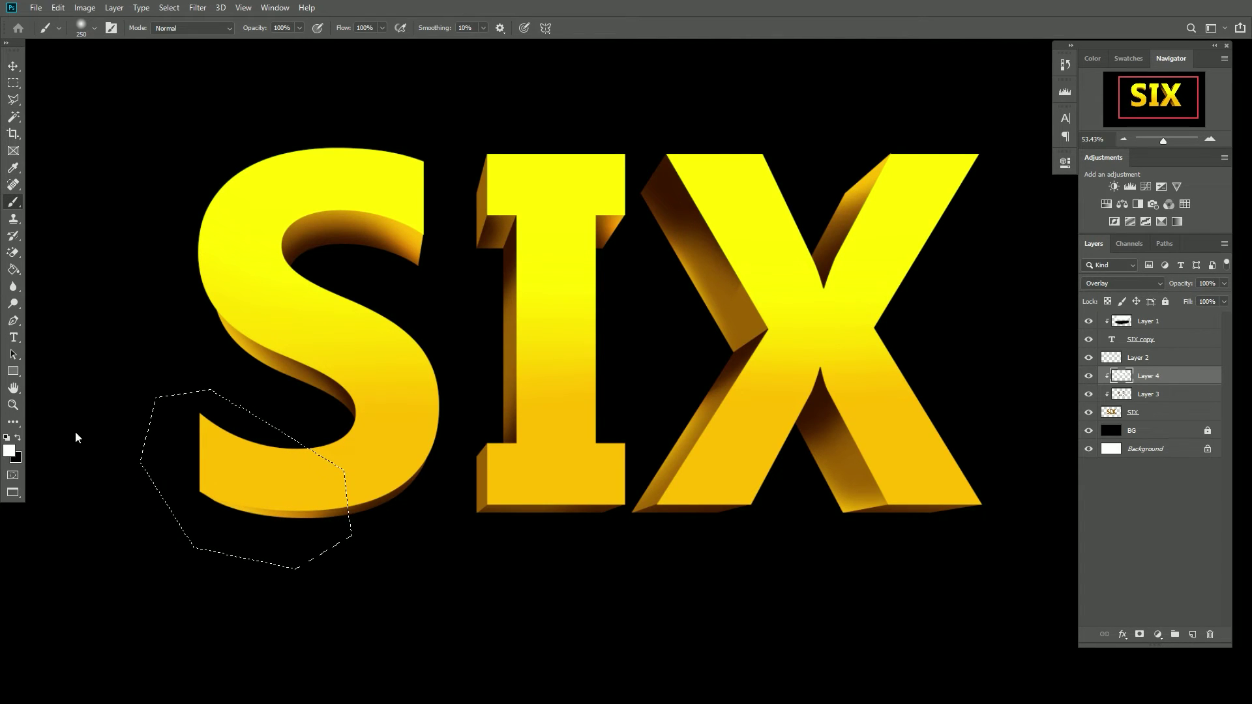
pyautogui.click(13, 67)
pyautogui.keyDown('ctrl'); pyautogui.click(213, 377); pyautogui.keyUp('ctrl')
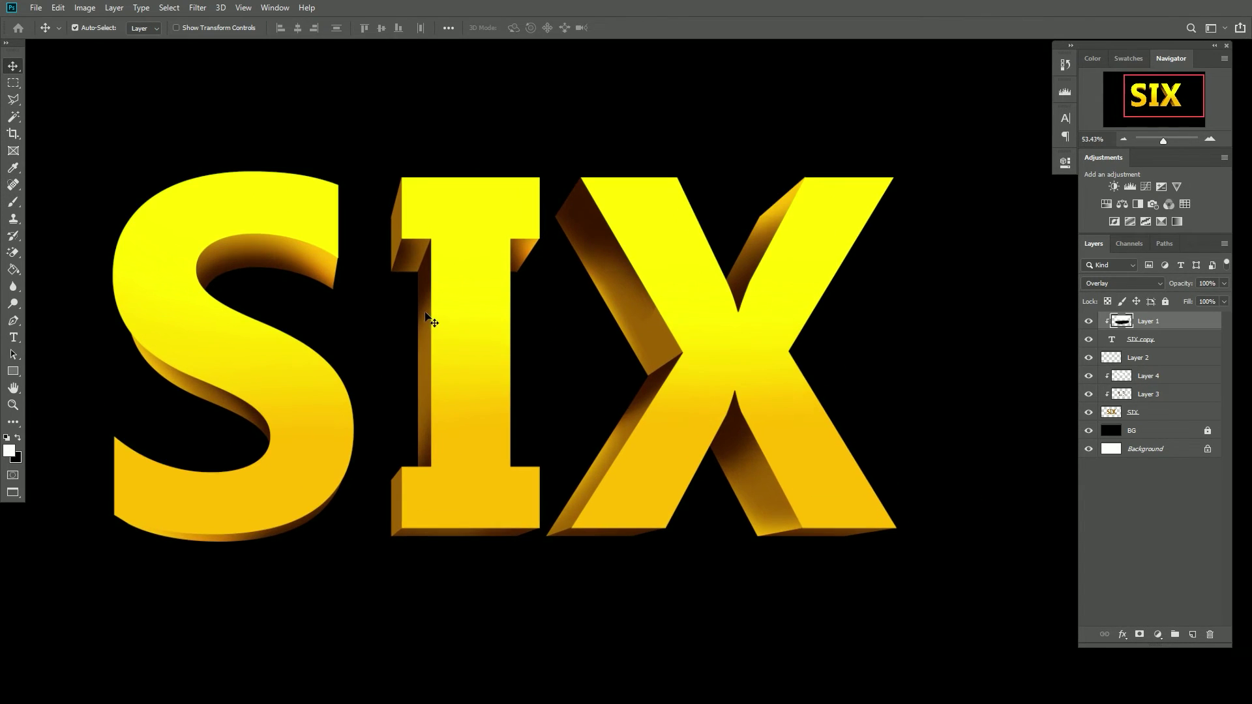
# On Layer 4, select the left side of the I's upper-left serif and paint a soft white highlight on it
pyautogui.click(1119, 376)
pyautogui.hotkey('alt', 'l')
pyautogui.click(111, 8)
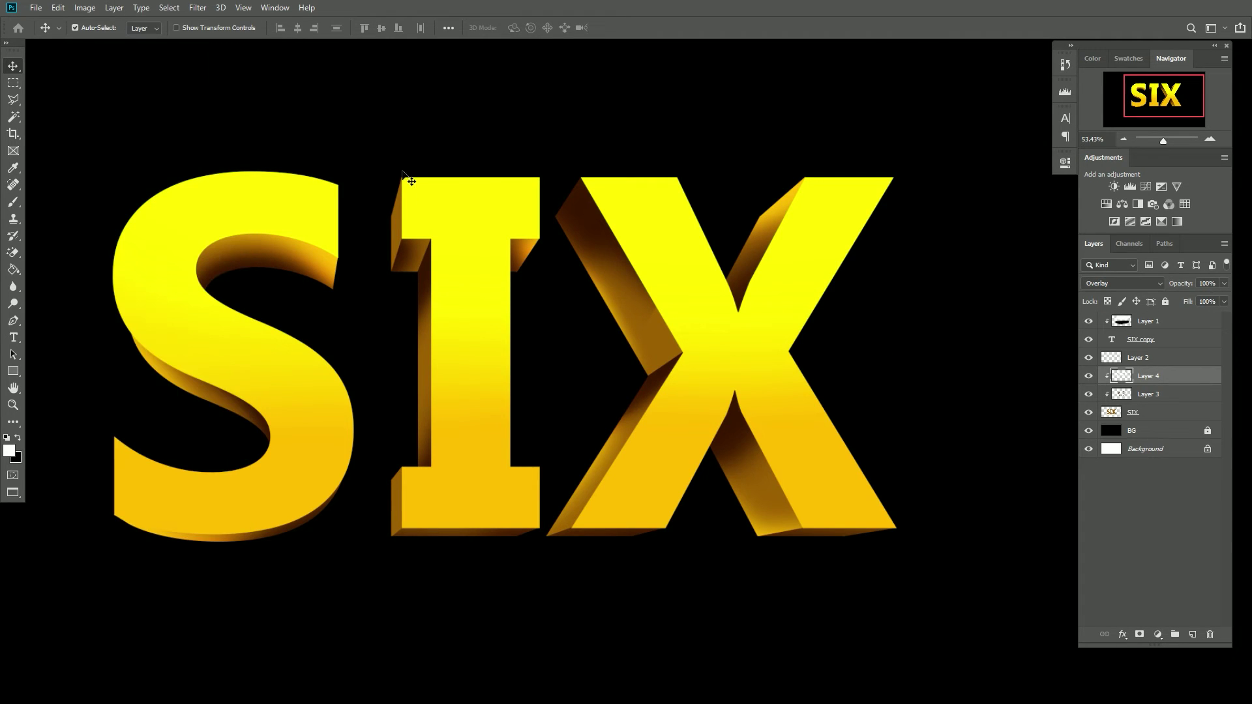
pyautogui.click(13, 100)
pyautogui.scroll(1, 384, 250)
pyautogui.scroll(1, 385, 251)
pyautogui.click(369, 189)
pyautogui.click(392, 140)
pyautogui.click(433, 150)
pyautogui.click(450, 174)
pyautogui.click(408, 237)
pyautogui.click(378, 308)
pyautogui.click(358, 155)
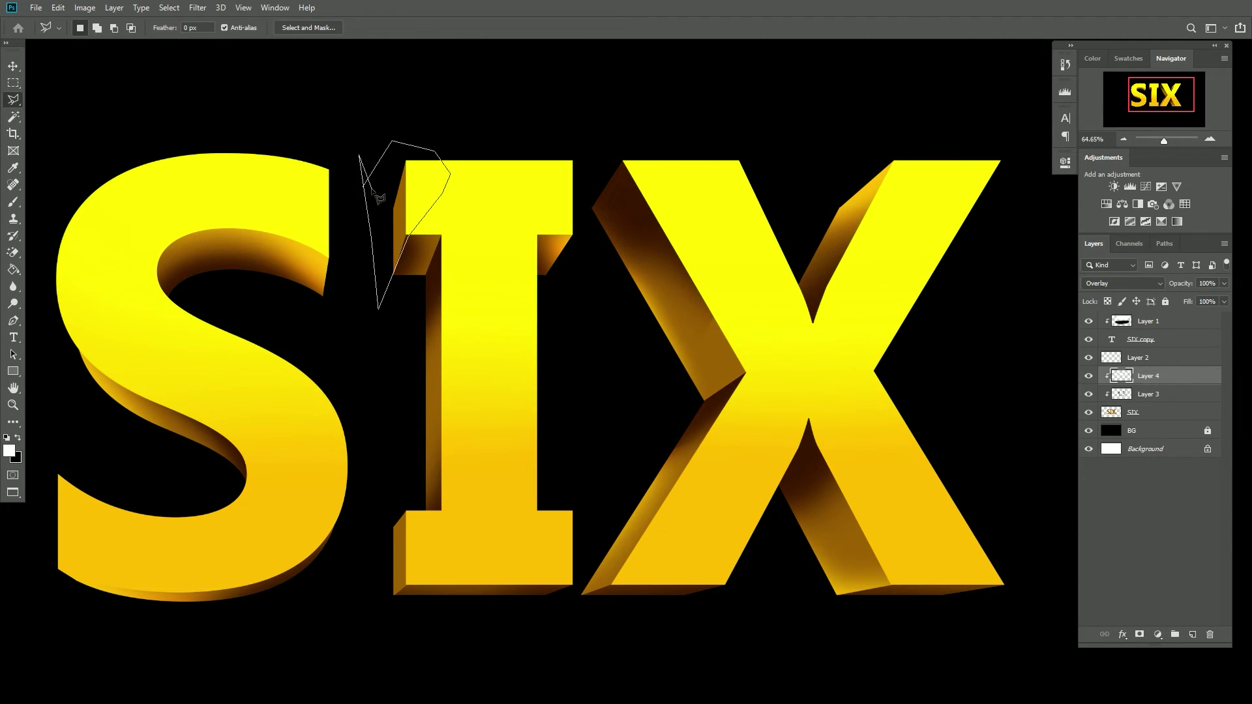
pyautogui.click(366, 180)
pyautogui.press('b')
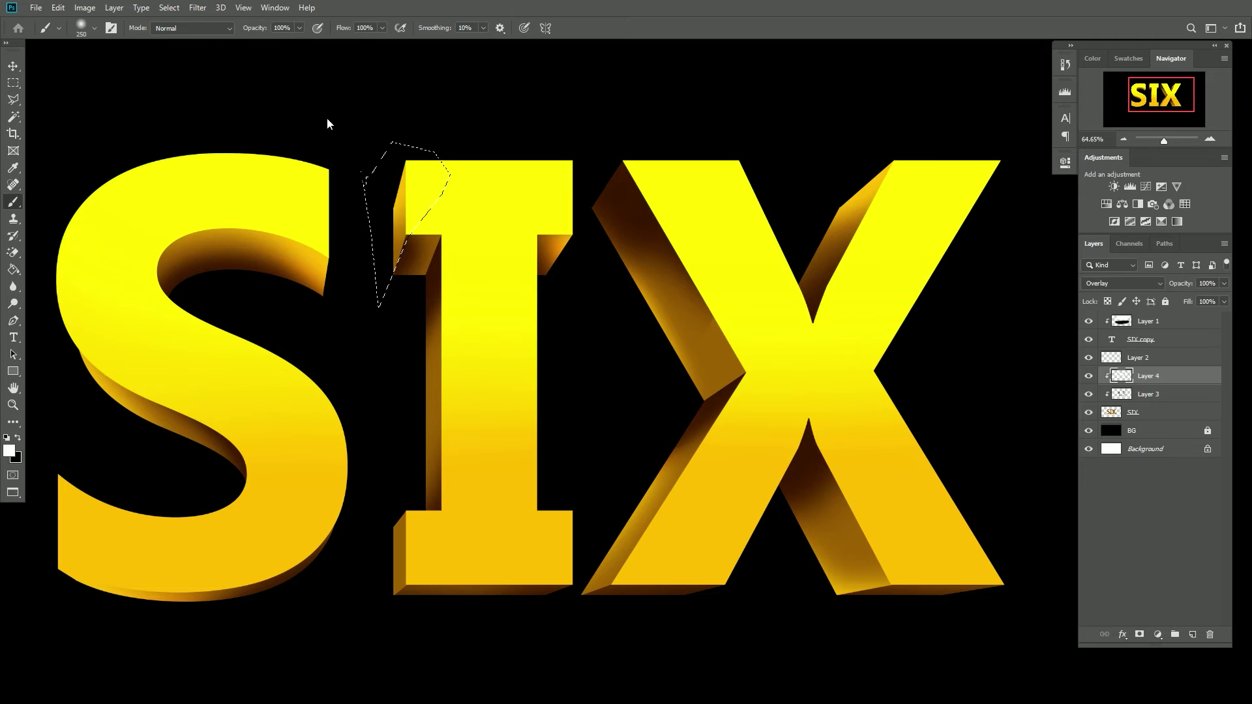
# Select the left side of the I's lower-left serif and paint a soft white highlight on it
pyautogui.press('l')
pyautogui.click(410, 484)
pyautogui.click(413, 579)
pyautogui.click(383, 605)
pyautogui.click(352, 567)
pyautogui.click(360, 522)
pyautogui.click(410, 484)
pyautogui.press('b')
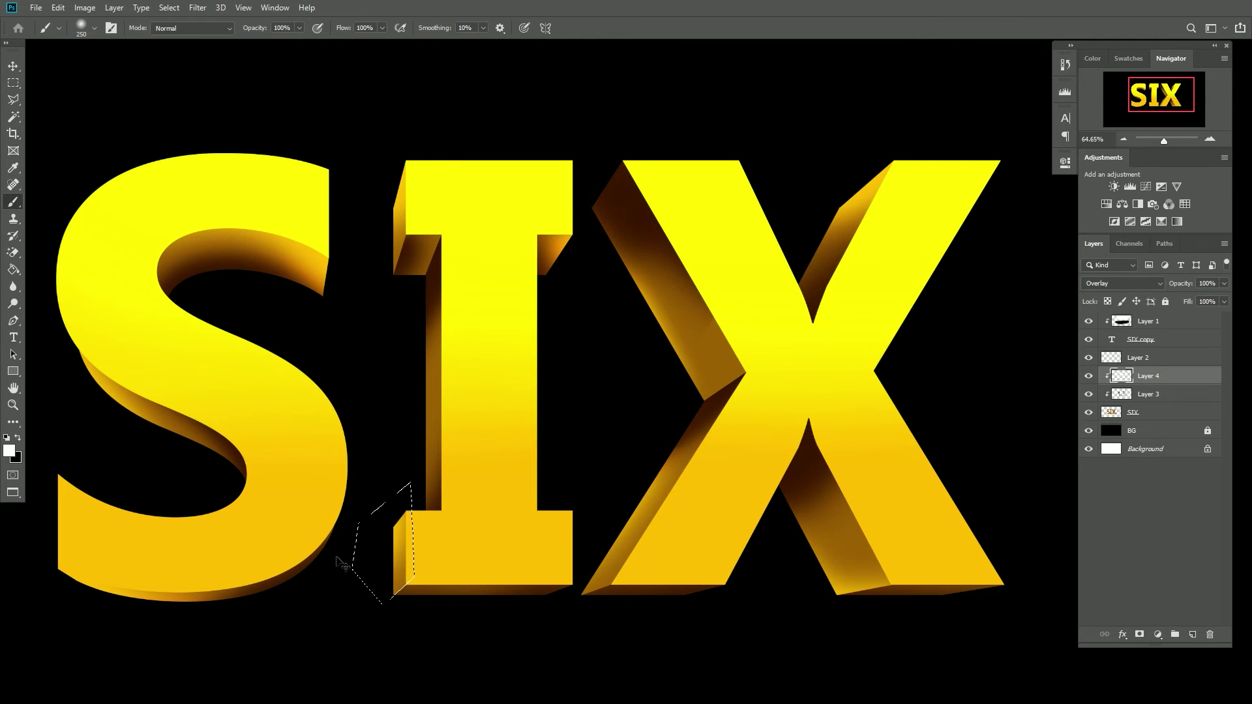
pyautogui.scroll(-5, 370, 457)
# Add Bevel & Emboss to the SIX copy layer: Inner Bevel, Chisel Hard, depth 1%, size 6 px, soften 6 px, Overlay highlight at 100% opacity
pyautogui.click(1122, 634)
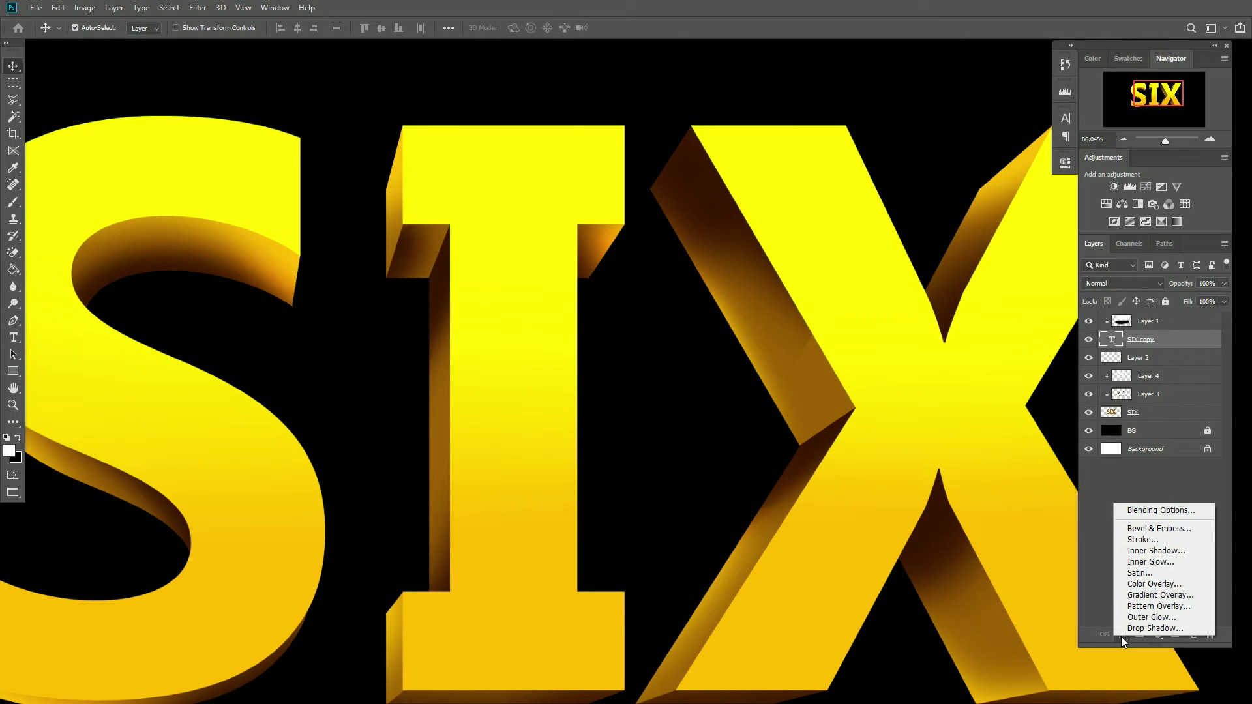
pyautogui.click(1146, 532)
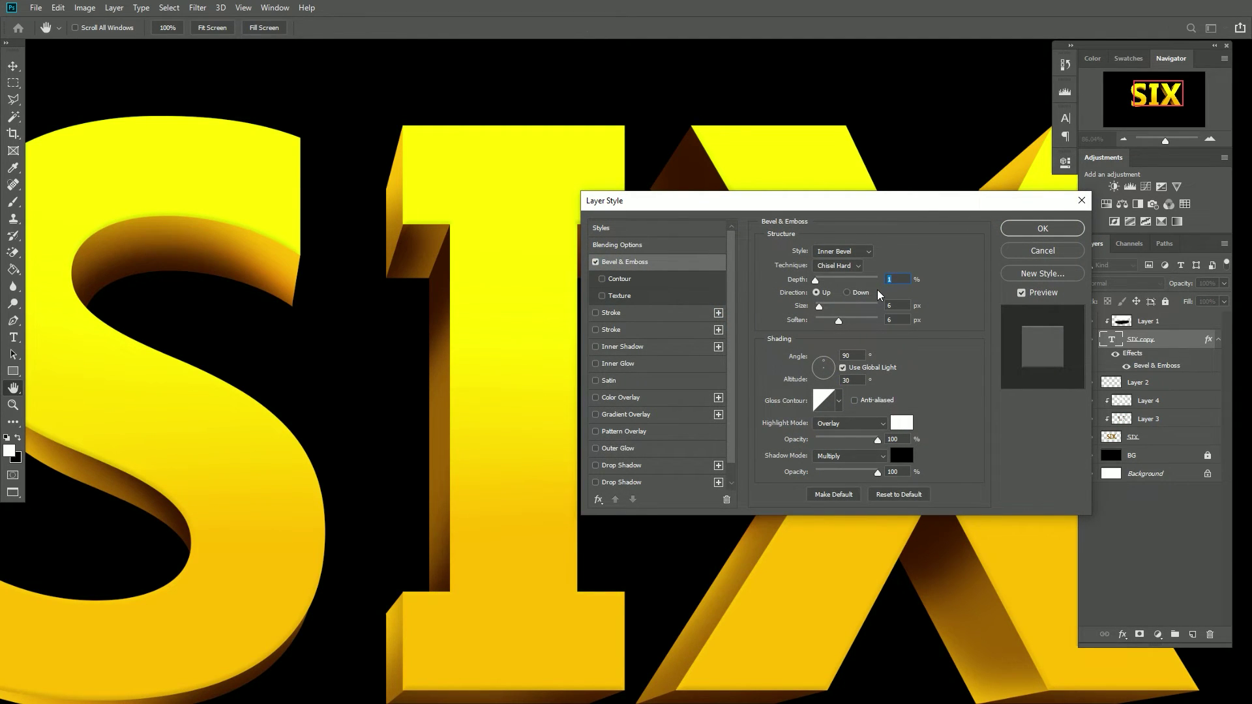
pyautogui.press('BackSpace')
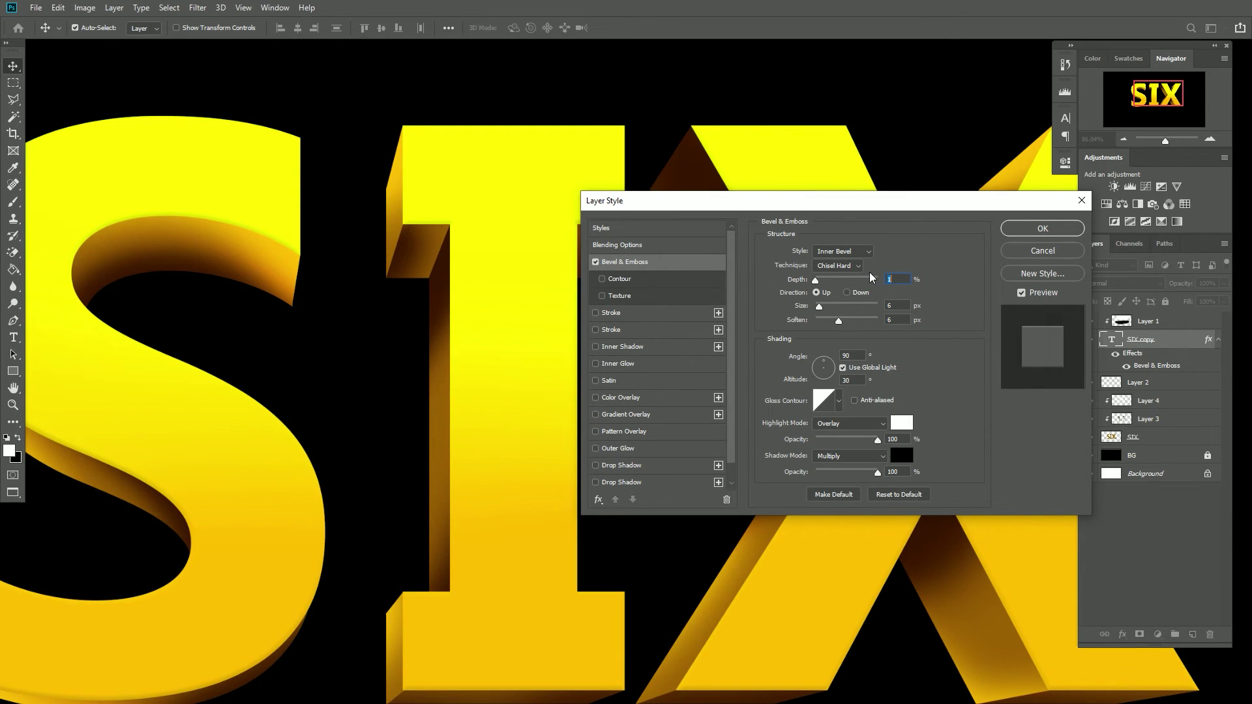
pyautogui.click(833, 267)
pyautogui.click(837, 287)
pyautogui.moveTo(878, 442); pyautogui.dragTo(880, 441)
pyautogui.click(855, 400)
pyautogui.click(855, 401)
# Compare the text with and without Bevel & Emboss, and apply the effect with it enabled
pyautogui.click(595, 262)
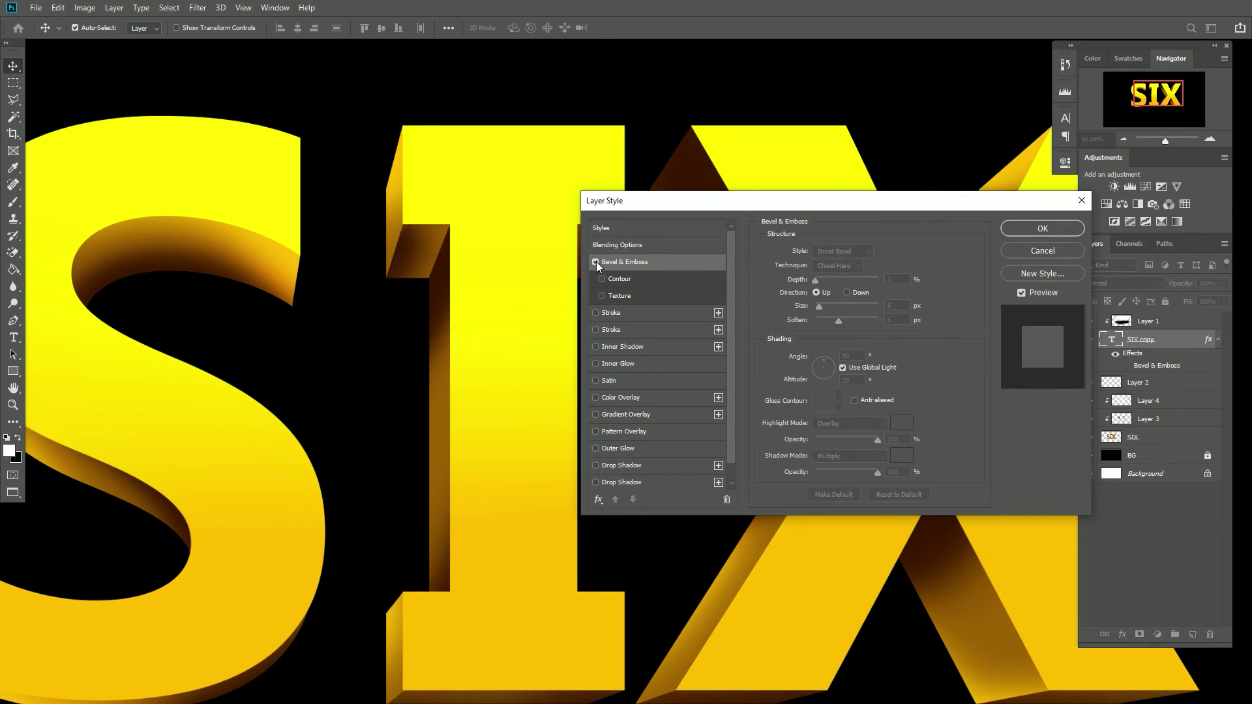
pyautogui.click(595, 262)
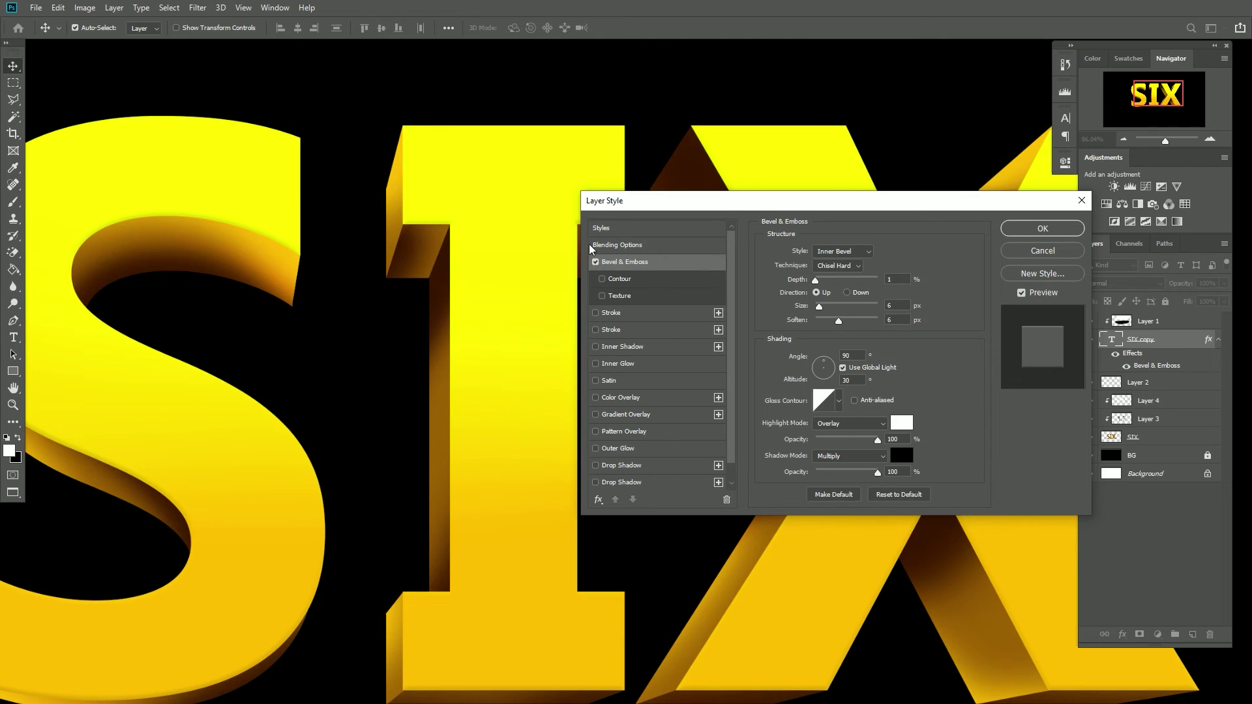
pyautogui.click(596, 262)
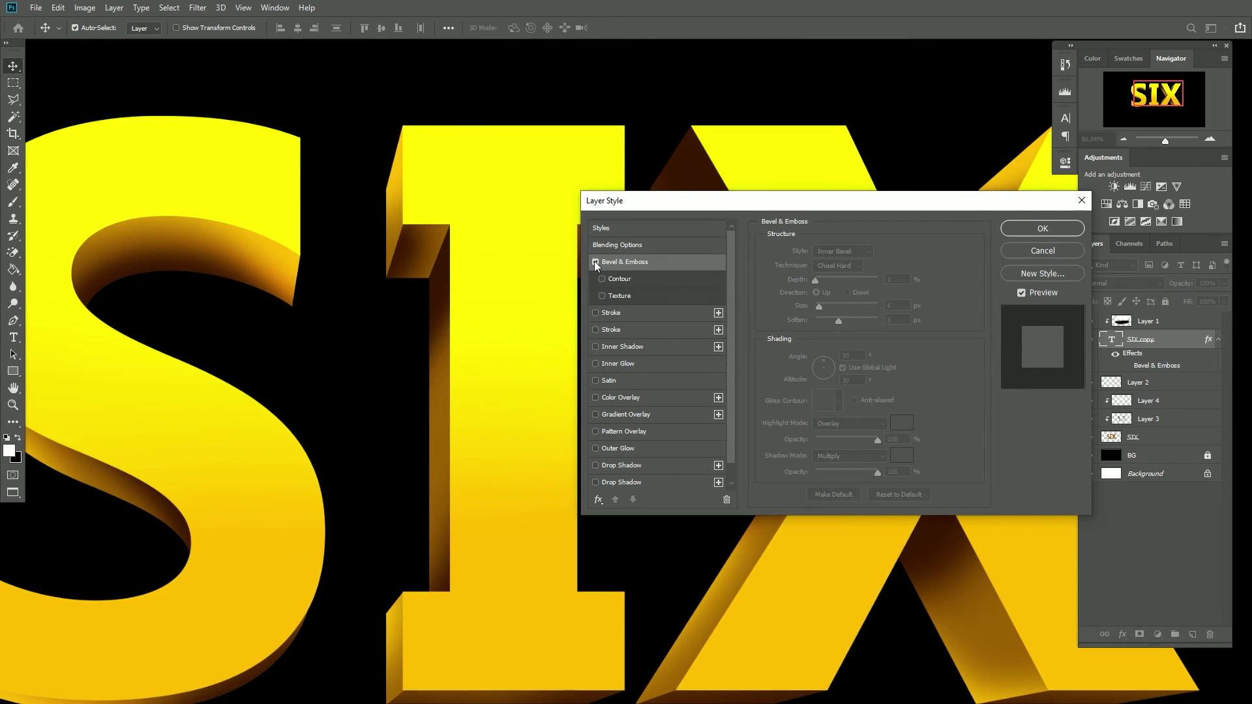
pyautogui.click(595, 262)
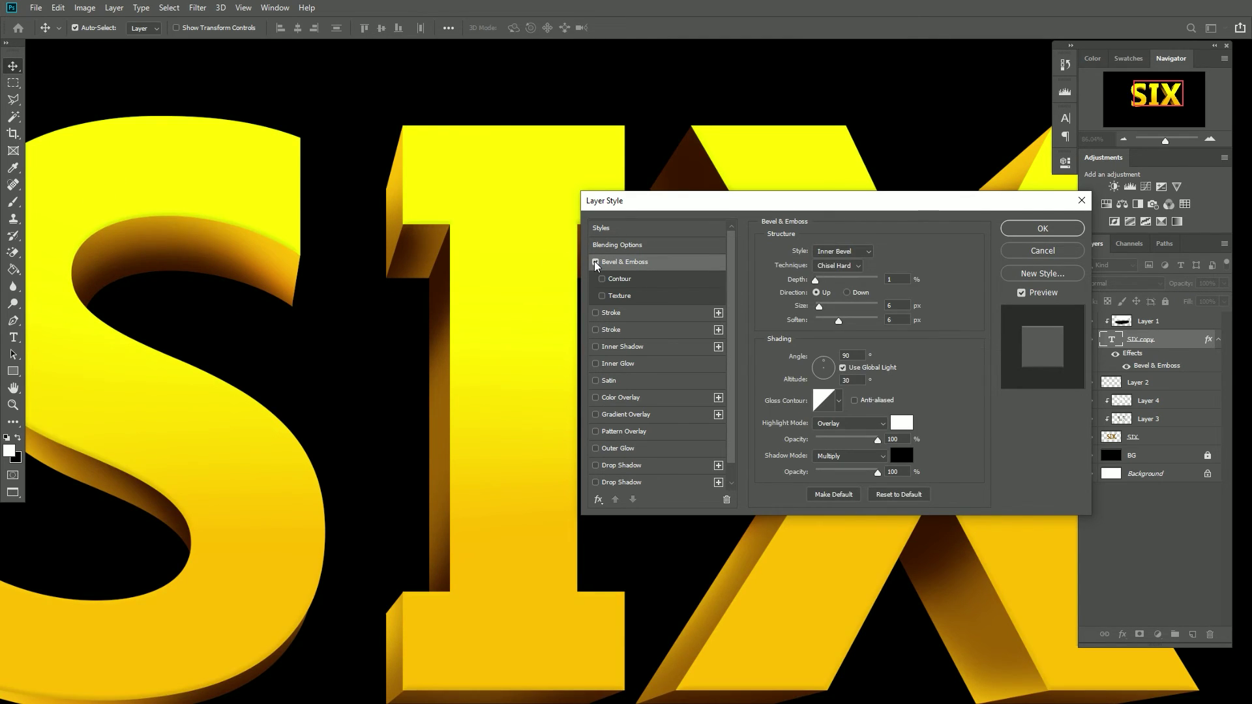
pyautogui.click(1043, 228)
pyautogui.hotkey('ctrl', '0')
pyautogui.moveTo(634, 367)
pyautogui.mouseDown()
pyautogui.moveTo(568, 341)
pyautogui.moveTo(617, 369)
pyautogui.mouseUp()
pyautogui.scroll(1, 592, 359)
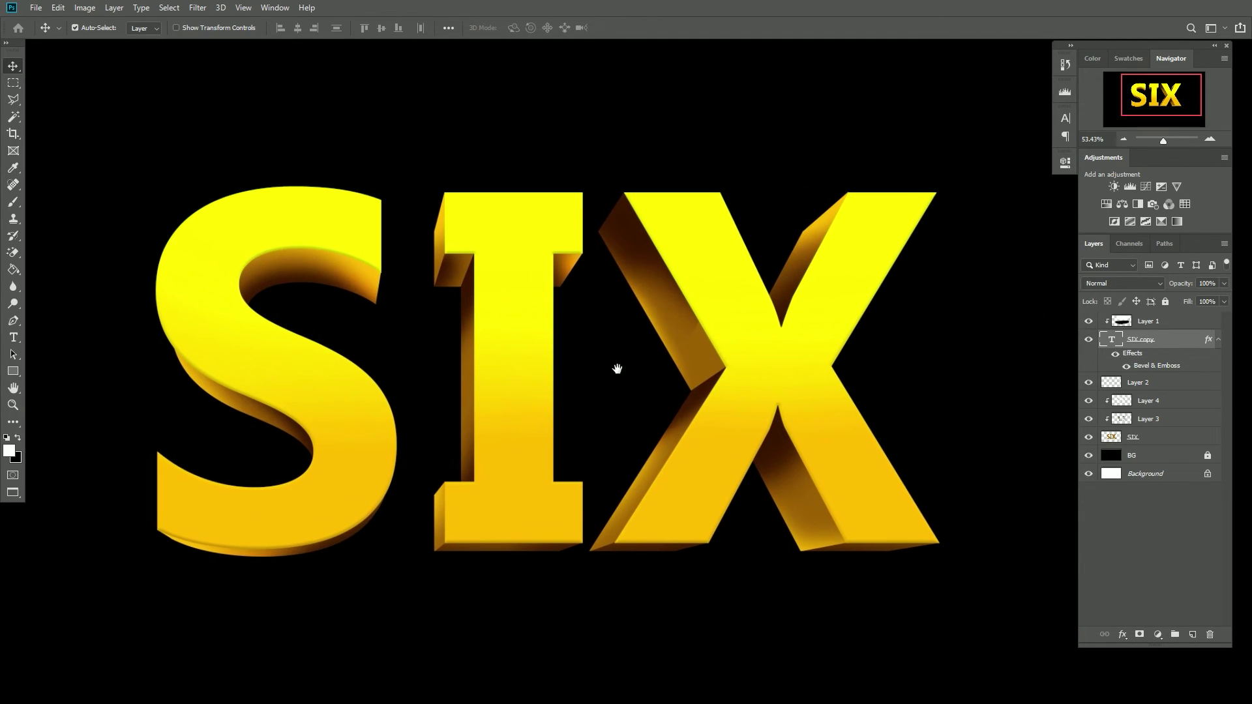
pyautogui.scroll(-1, 617, 369)
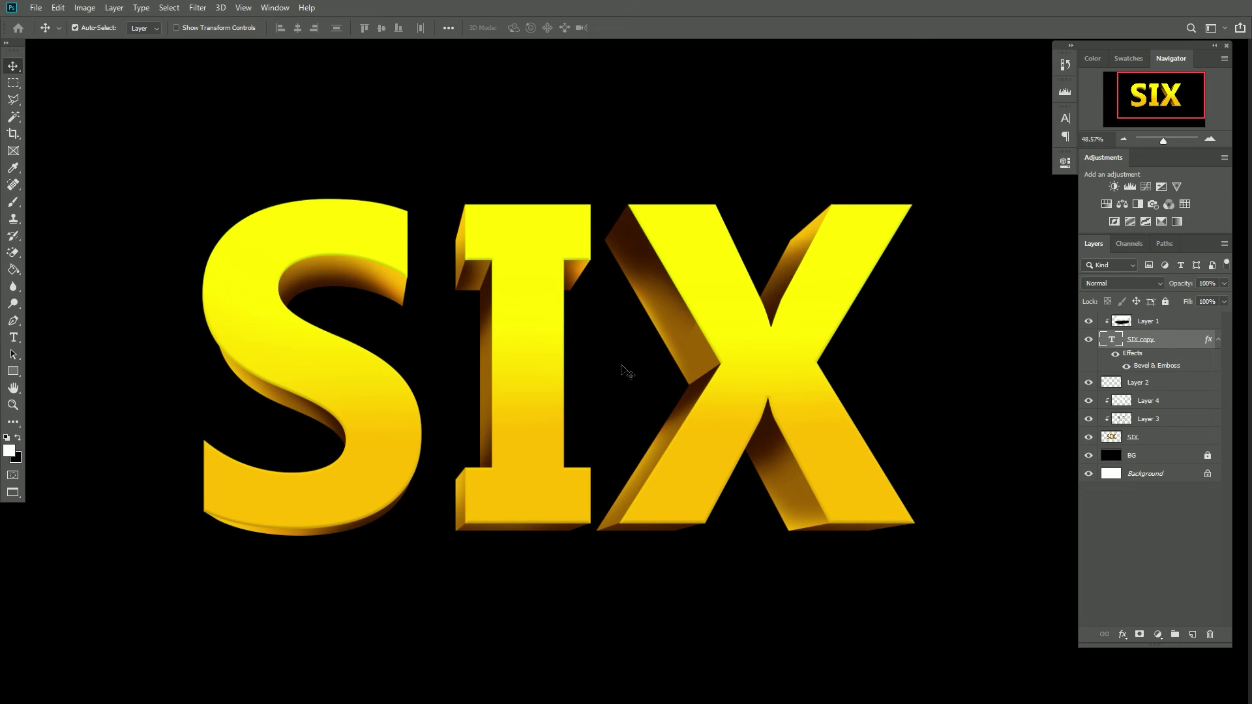
# Add a new layer above Layer 1 and clip it to the SIX copy text layer
pyautogui.click(1174, 325)
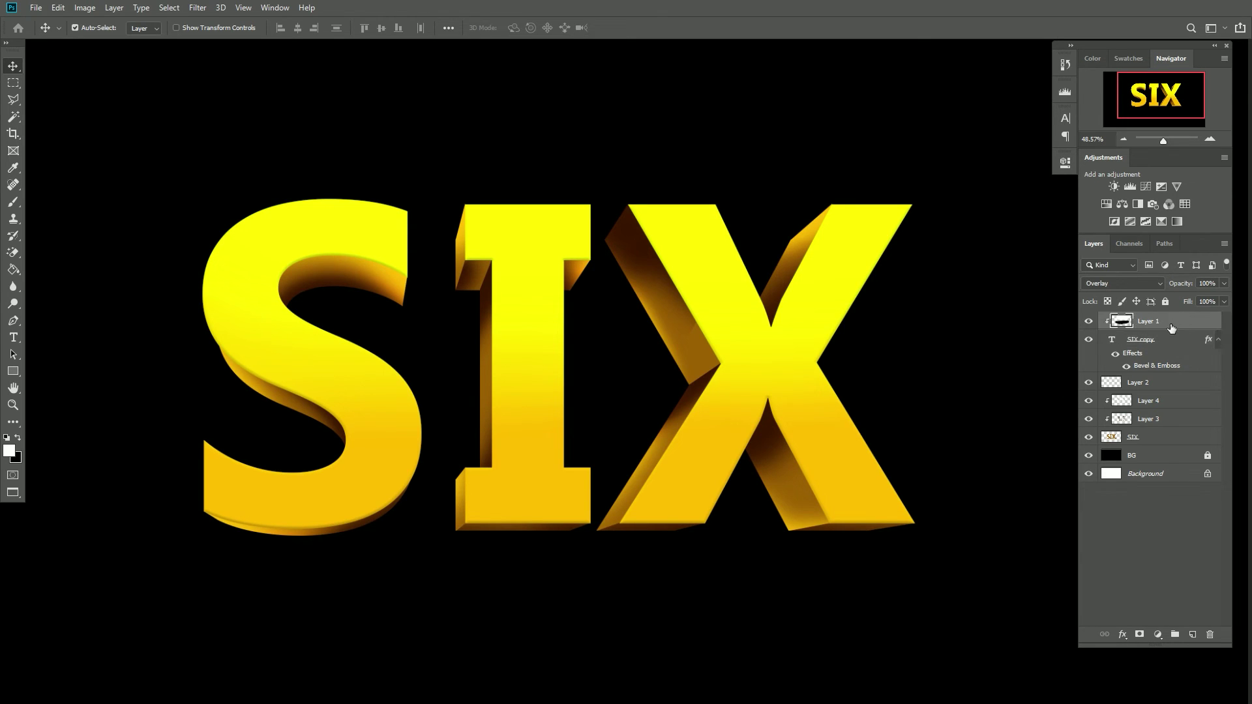
pyautogui.click(1191, 634)
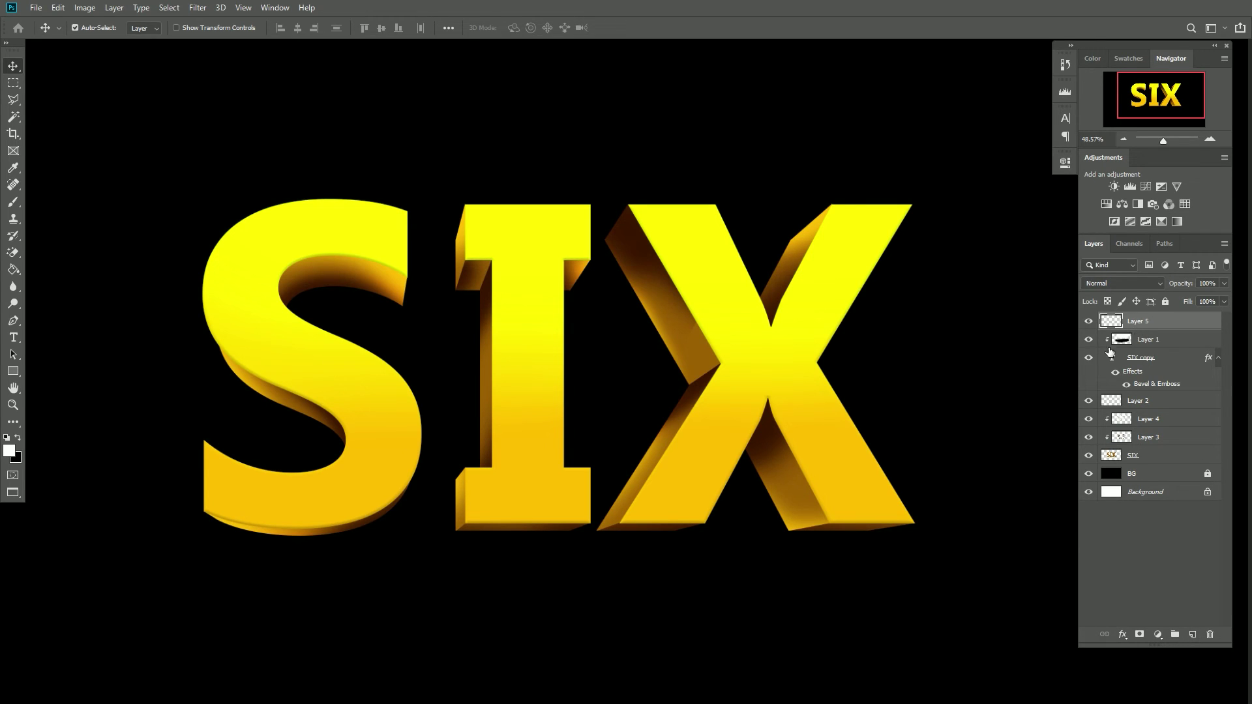
pyautogui.rightClick(1180, 324)
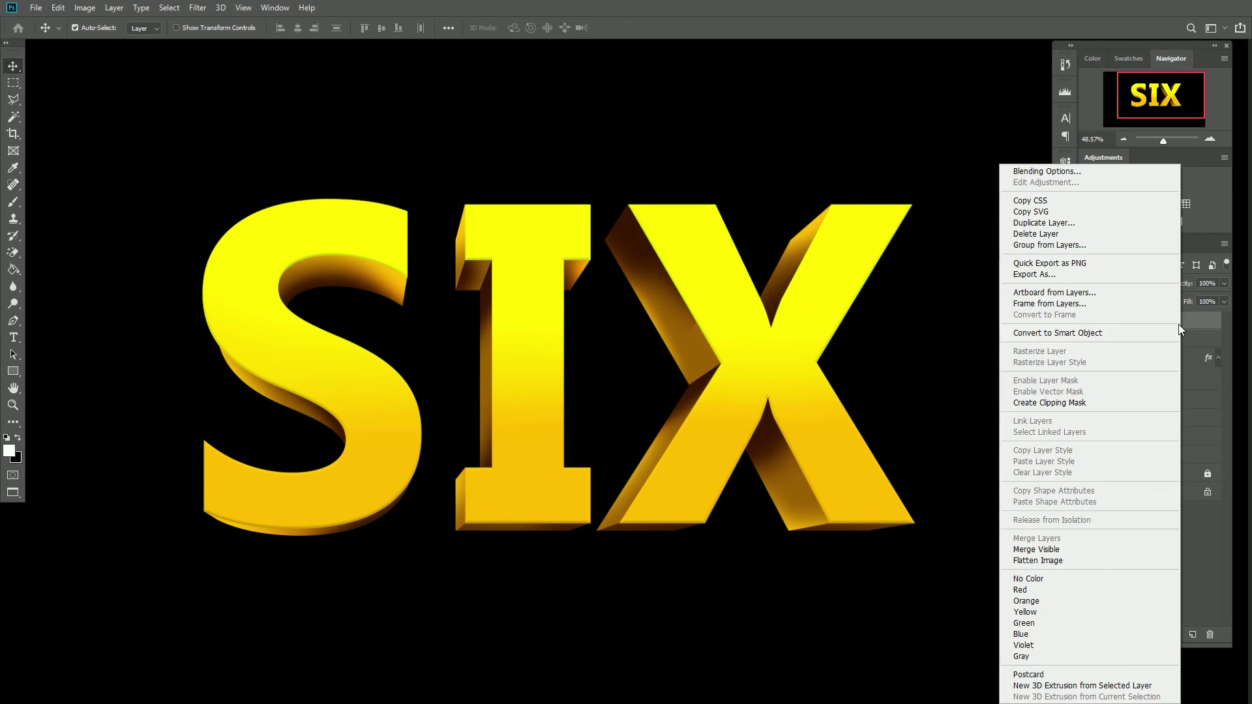
pyautogui.click(1075, 402)
# Set up a soft round brush at 130 px with white (ffffff) as the foreground color
pyautogui.scroll(-2, 360, 287)
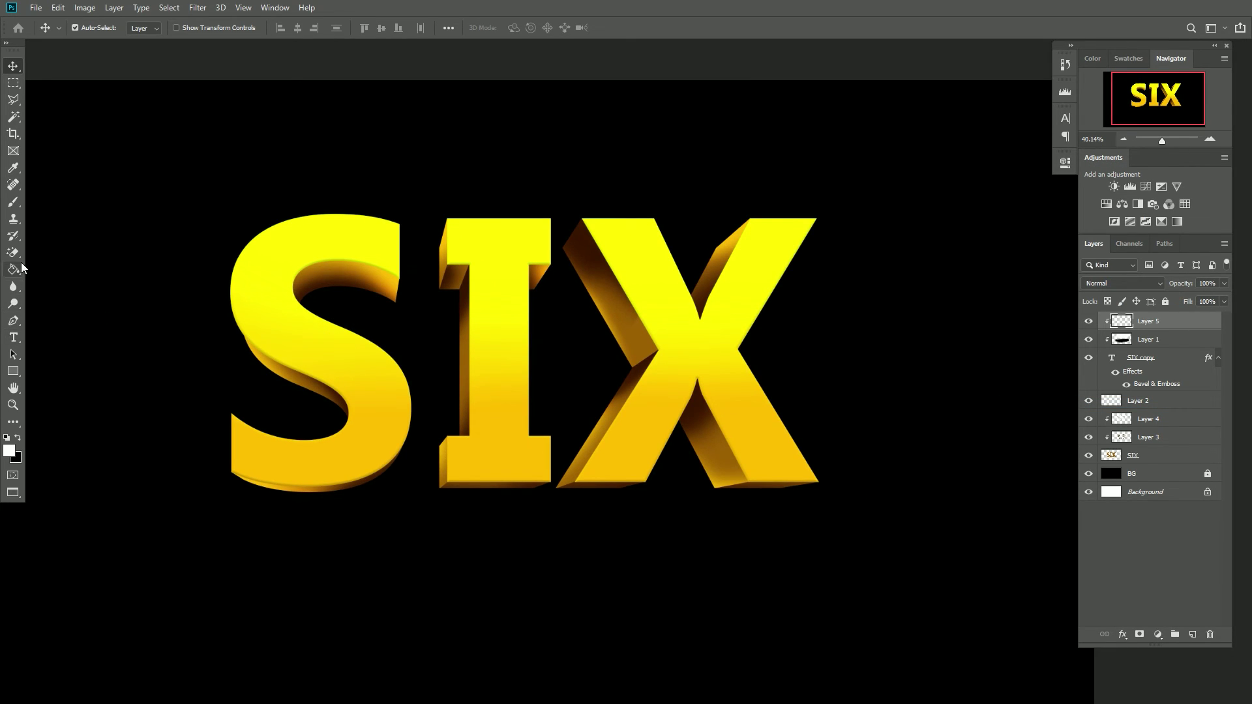
pyautogui.click(19, 203)
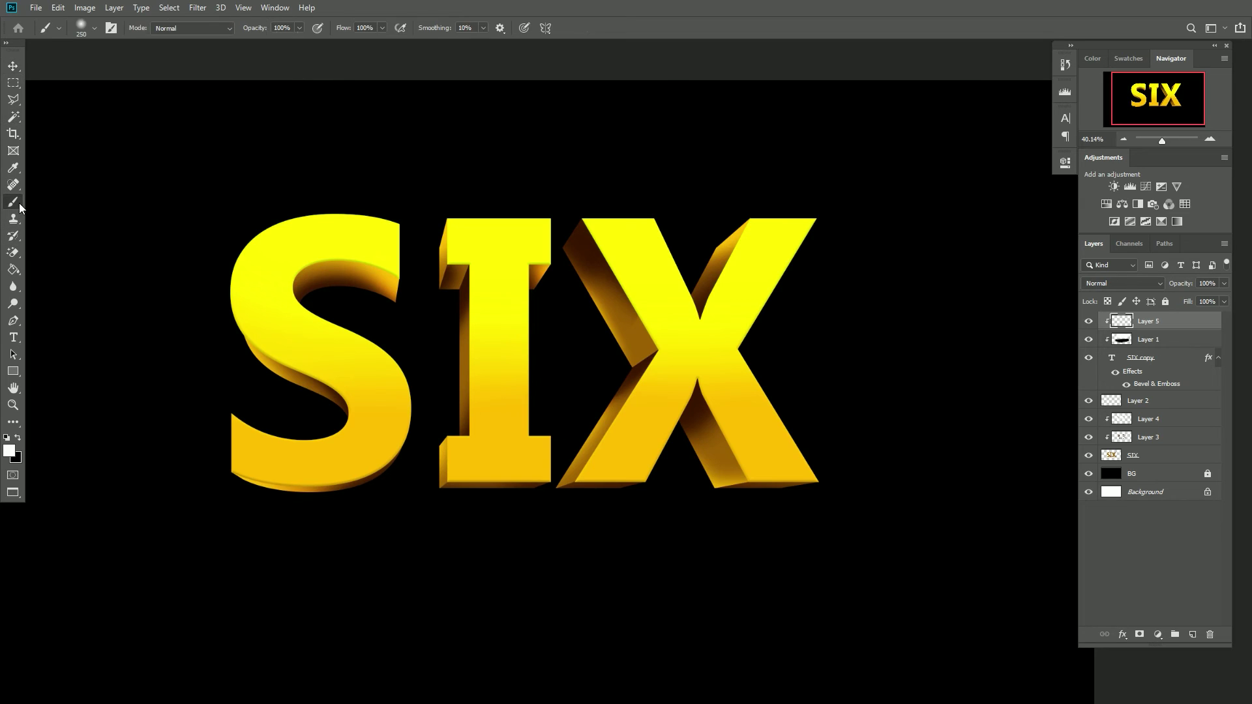
pyautogui.press('[')
pyautogui.press('[')
pyautogui.press('[')
pyautogui.click(92, 29)
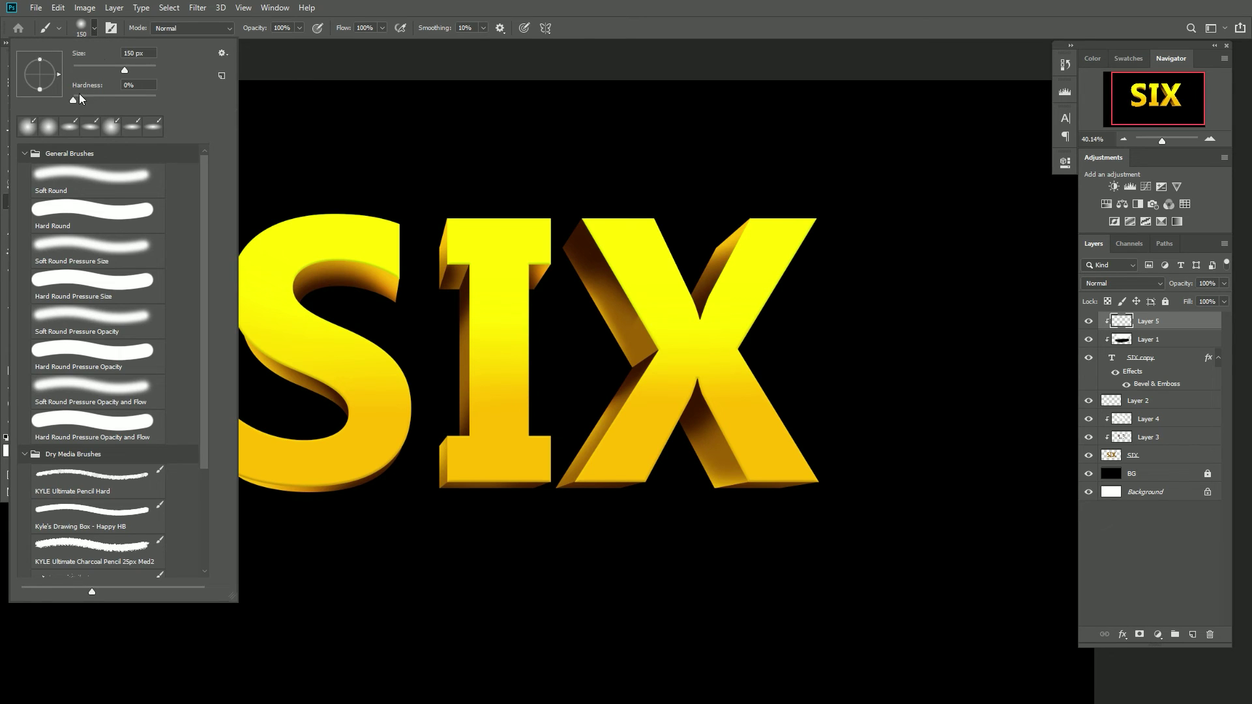
pyautogui.moveTo(123, 68); pyautogui.dragTo(120, 68)
pyautogui.click(289, 162)
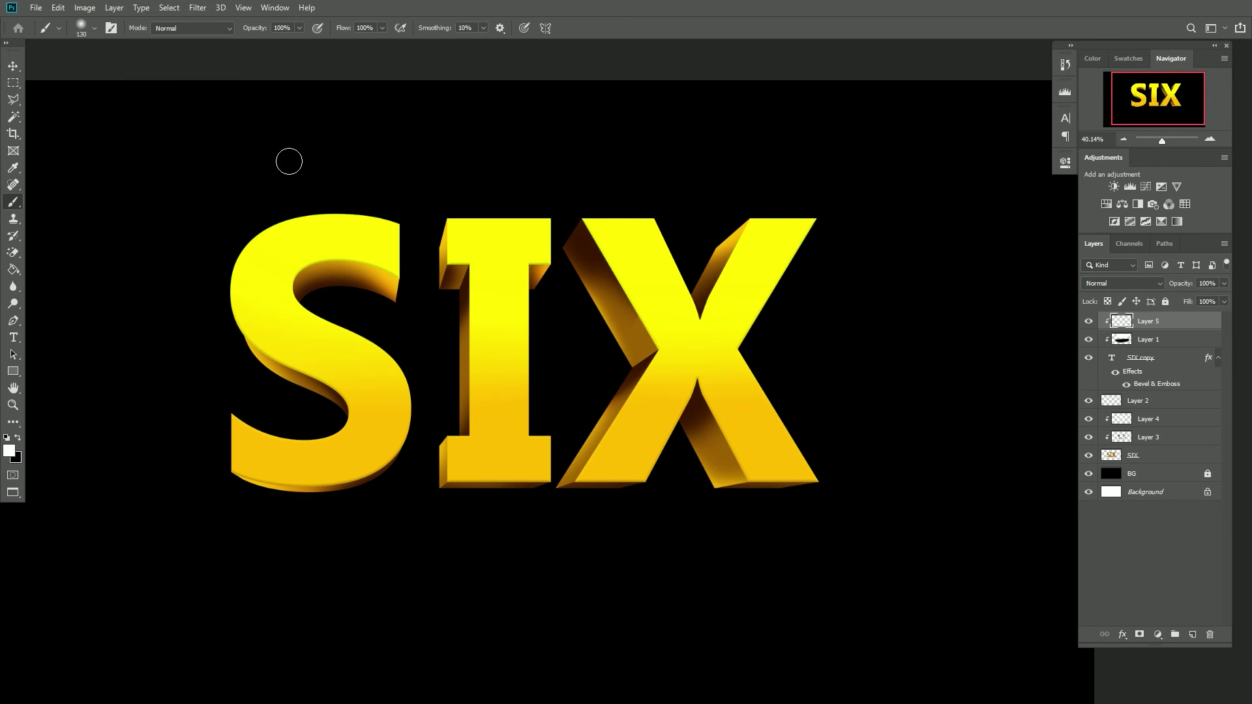
pyautogui.click(9, 450)
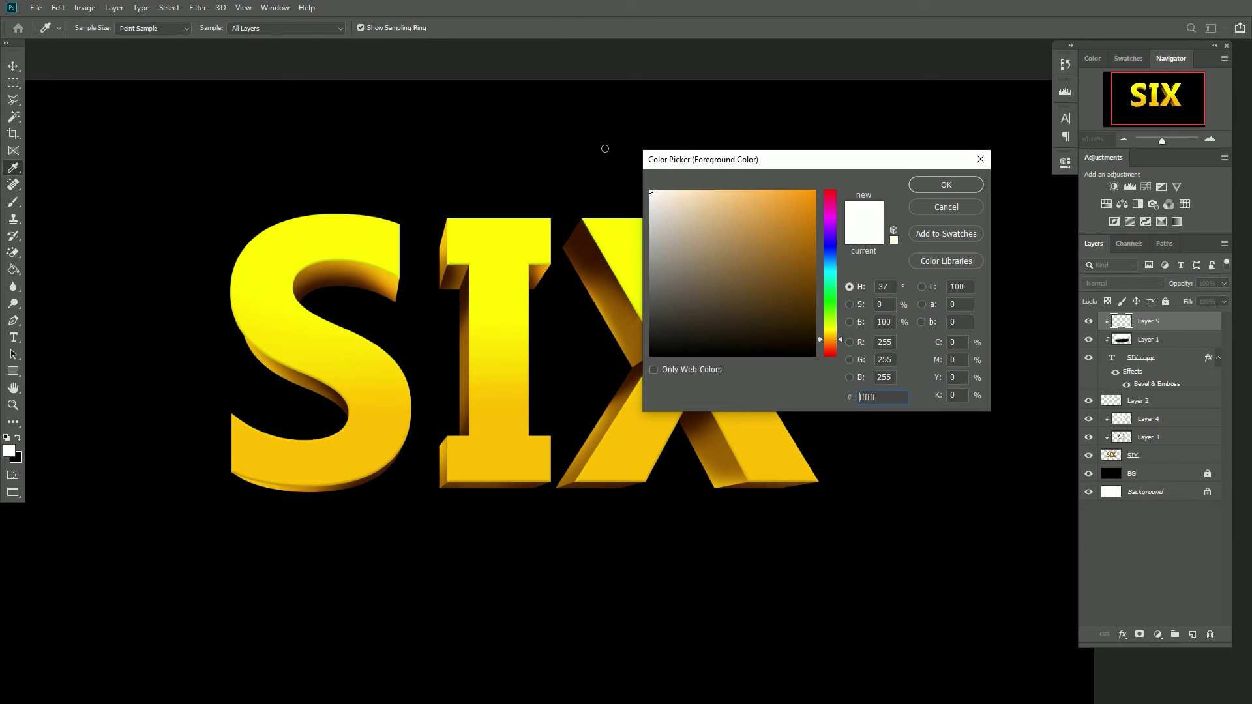
pyautogui.click(947, 185)
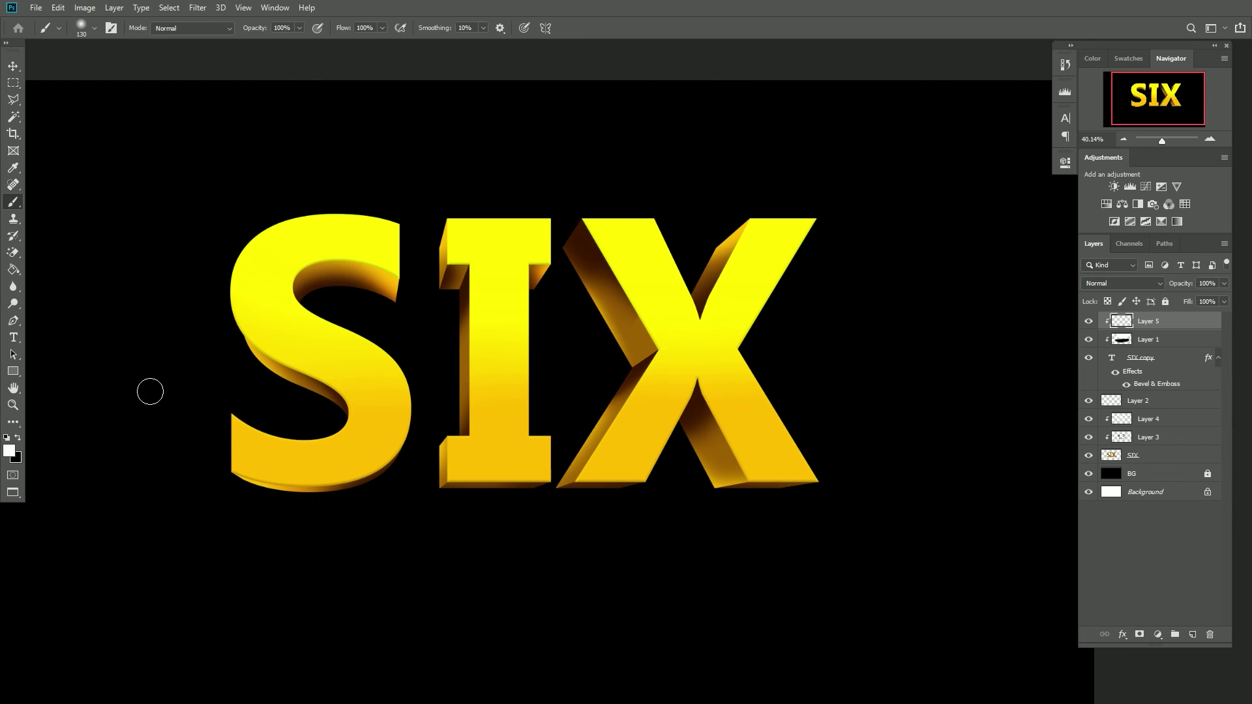
# Paint parallel diagonal white shine streaks across the front faces of S, I and X on Layer 5, redoing the one on X's lower-left leg
pyautogui.moveTo(256, 326); pyautogui.dragTo(408, 198)
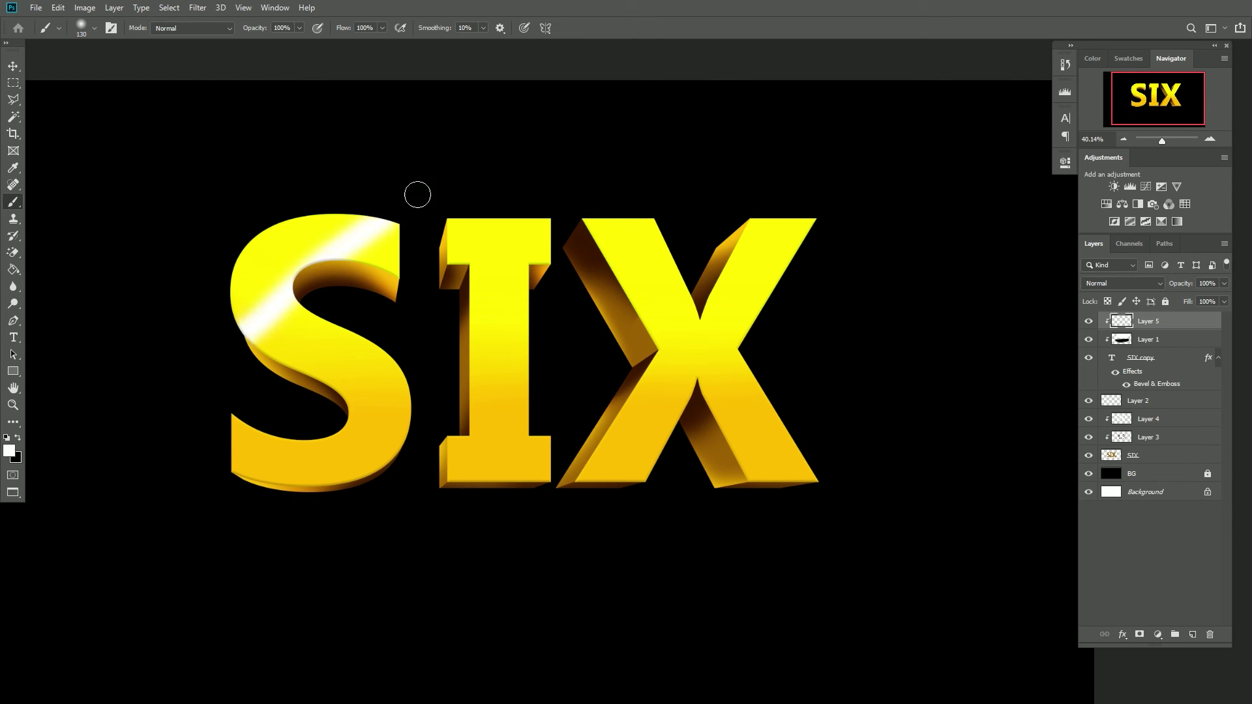
pyautogui.moveTo(193, 481); pyautogui.dragTo(603, 202)
pyautogui.moveTo(358, 512); pyautogui.dragTo(814, 204)
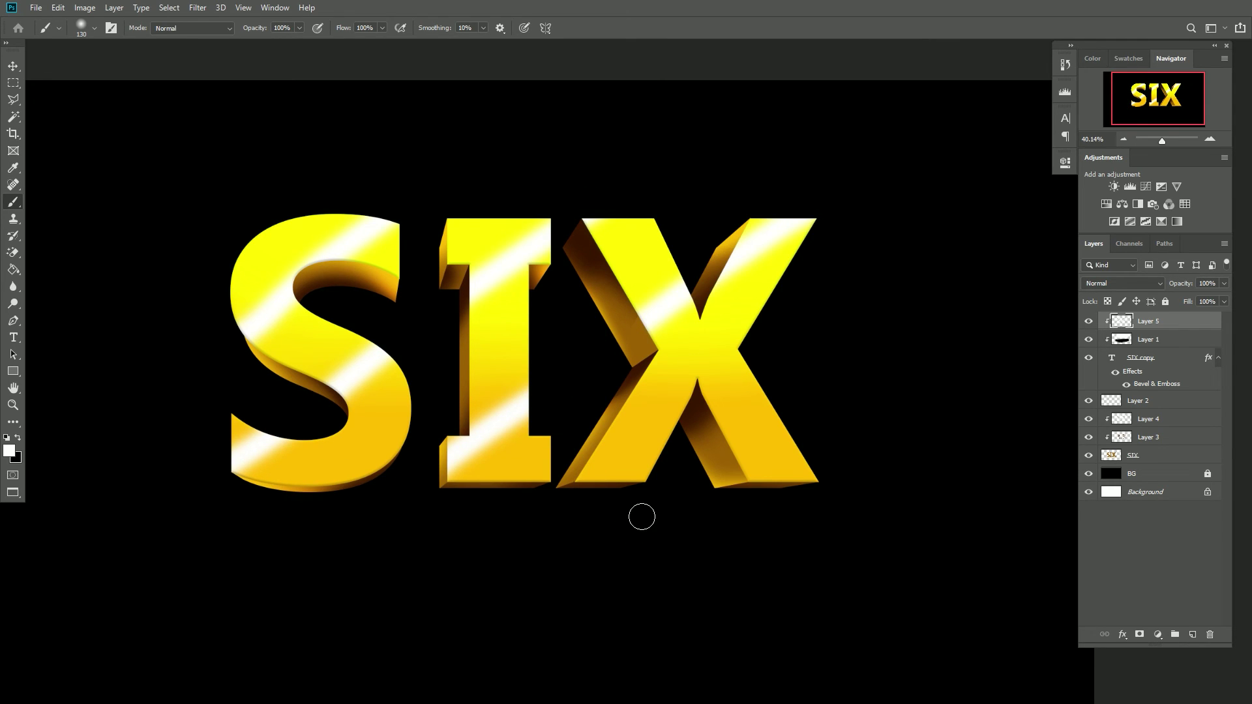
pyautogui.moveTo(640, 514); pyautogui.dragTo(926, 309)
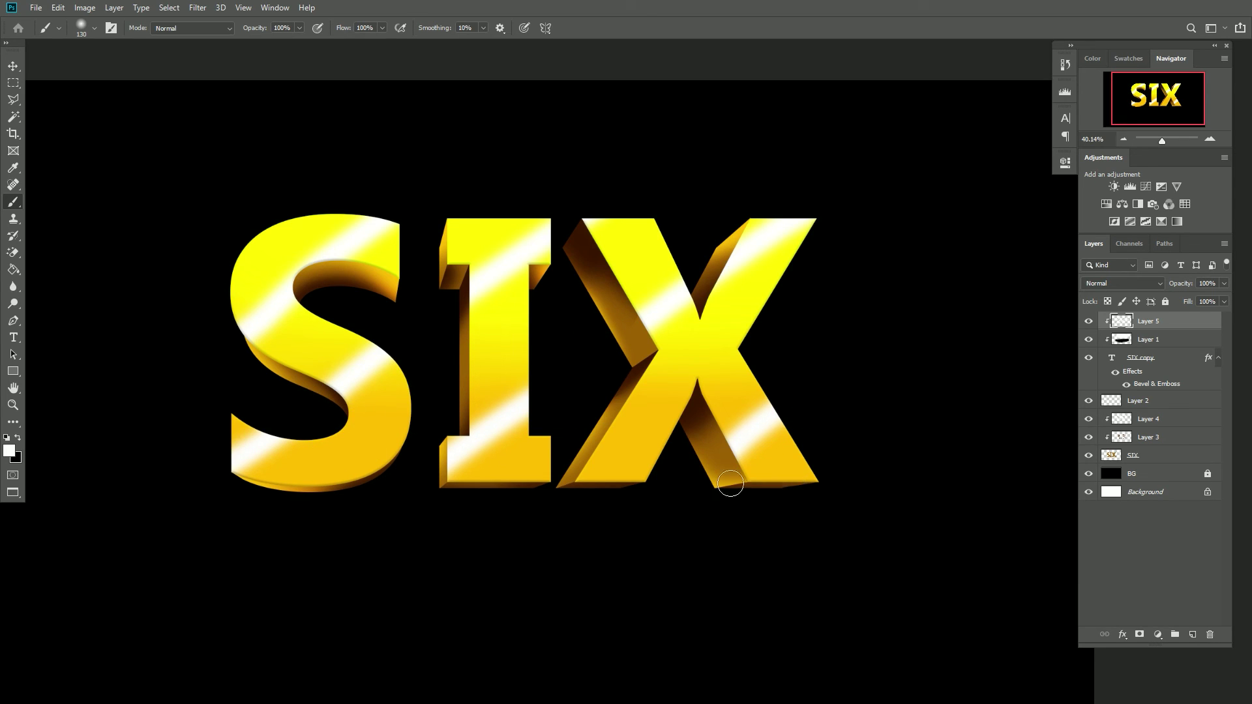
pyautogui.moveTo(629, 449)
pyautogui.mouseDown()
pyautogui.moveTo(534, 449)
pyautogui.moveTo(559, 456)
pyautogui.mouseUp()
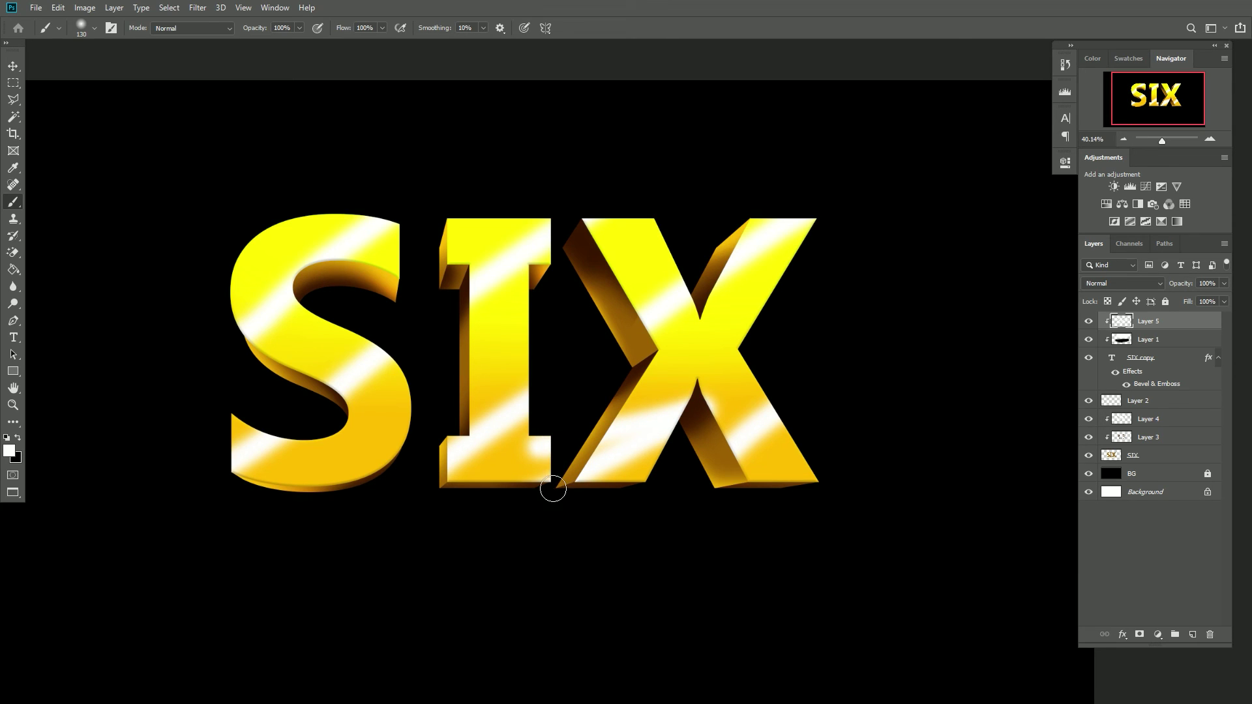
pyautogui.hotkey('ctrl', 'z')
pyautogui.moveTo(567, 493); pyautogui.dragTo(674, 416)
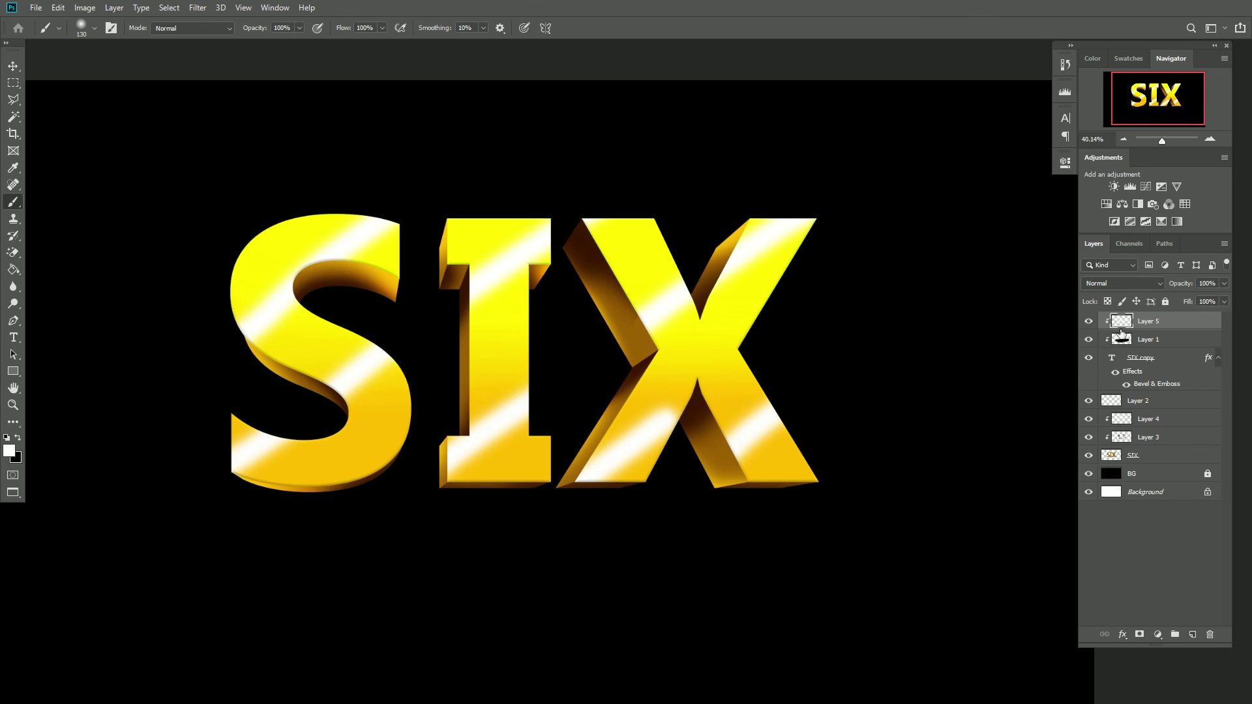
# Set Layer 5's blend mode to Overlay and look over the streaks on the text
pyautogui.click(1090, 281)
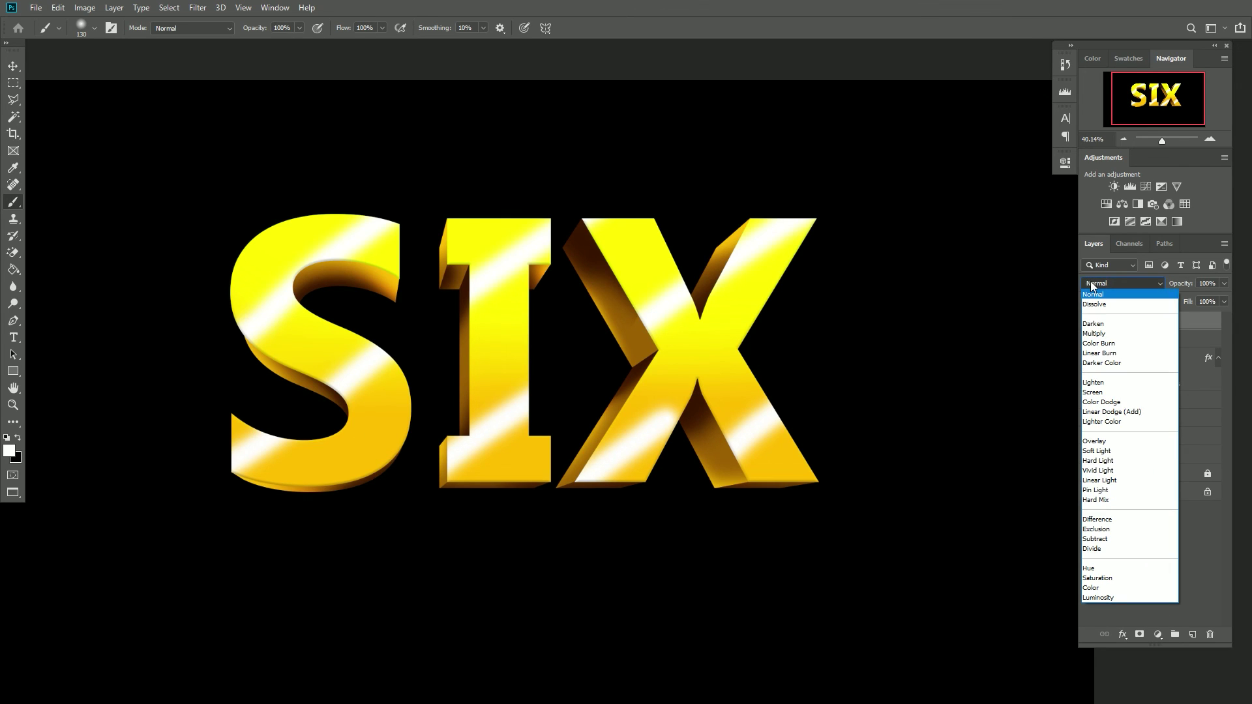
pyautogui.click(1096, 443)
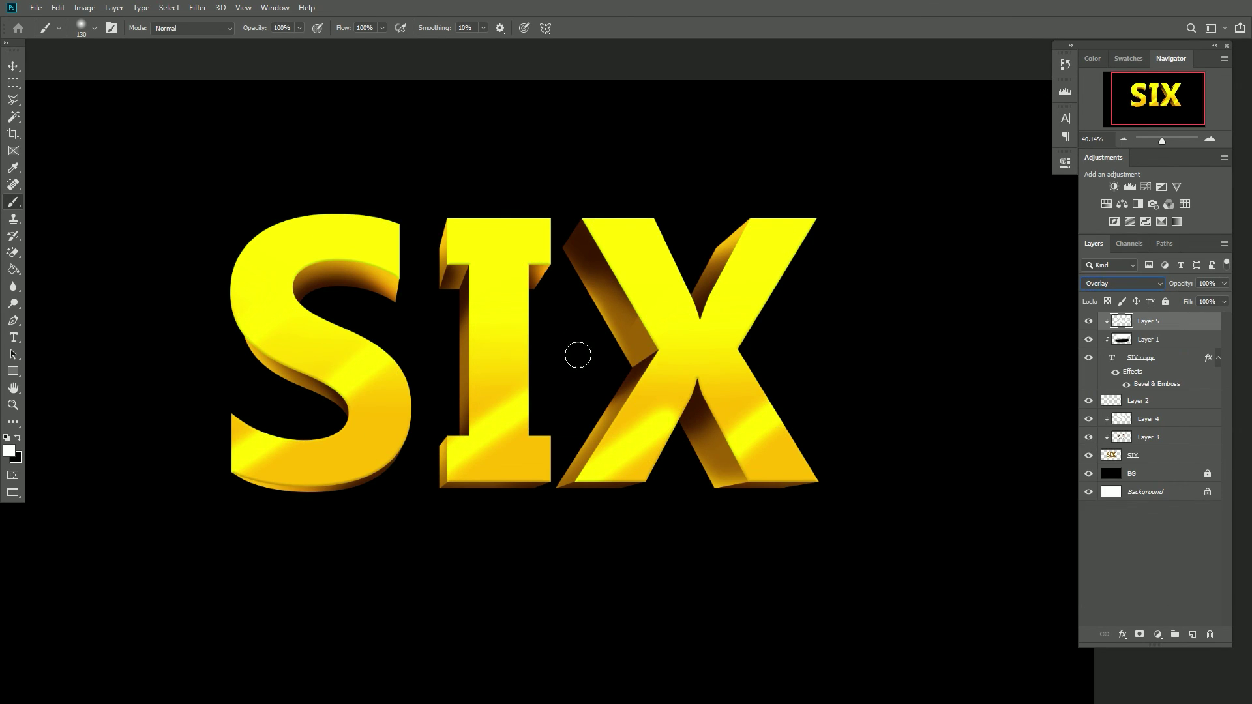
pyautogui.click(13, 66)
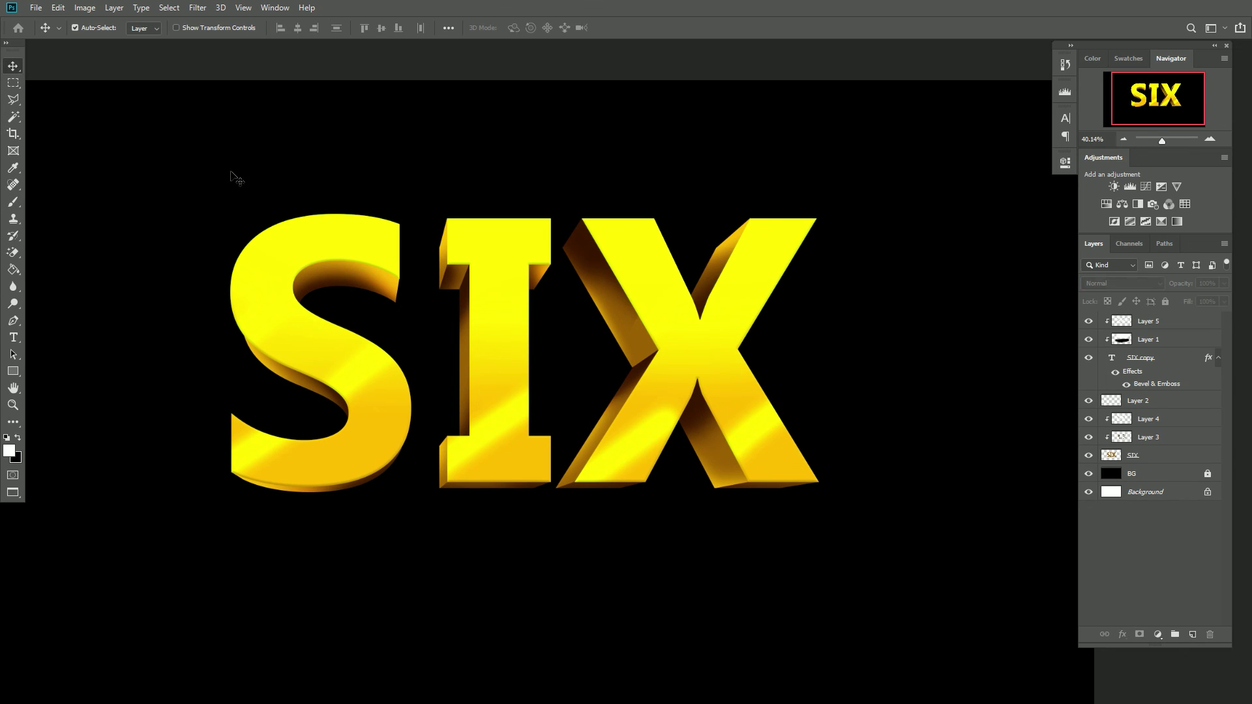
pyautogui.scroll(-2, 561, 327)
pyautogui.scroll(3, 652, 356)
pyautogui.moveTo(656, 329); pyautogui.dragTo(708, 330)
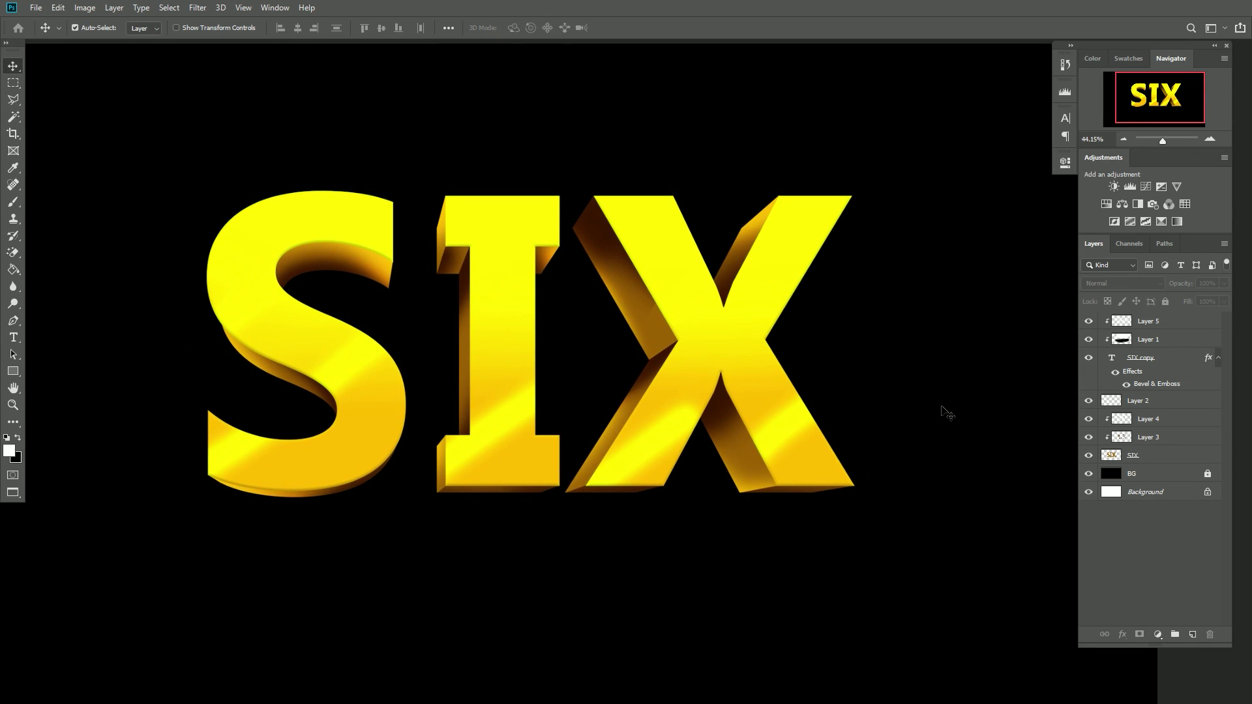
# Apply a Gaussian Blur to the shine streaks on Layer 5 with a radius of about 13.9 pixels
pyautogui.click(1163, 320)
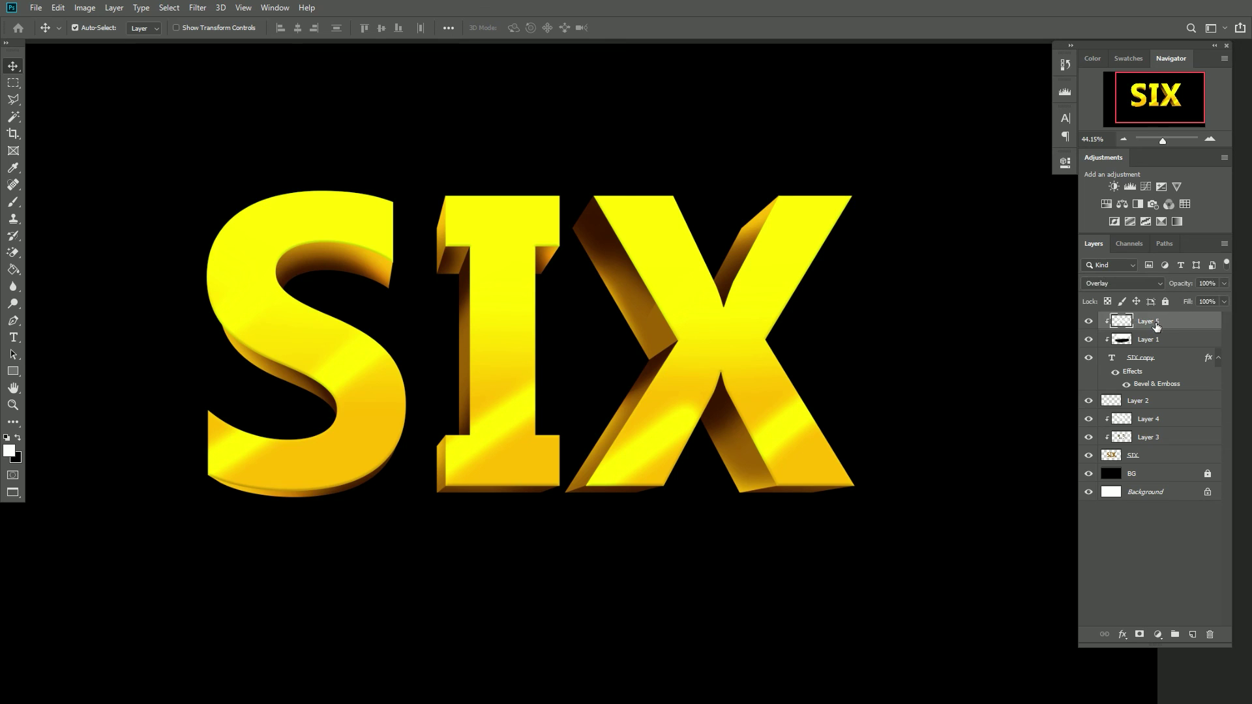
pyautogui.click(196, 8)
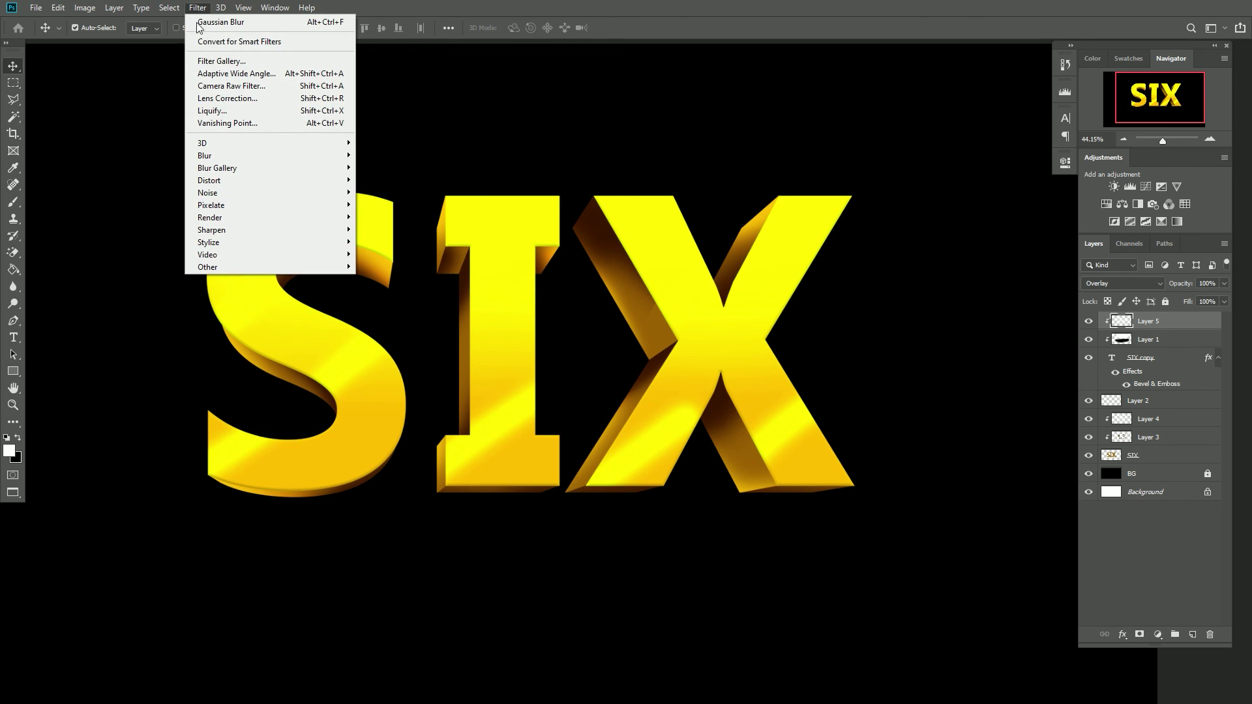
pyautogui.moveTo(209, 155)
pyautogui.click(378, 205)
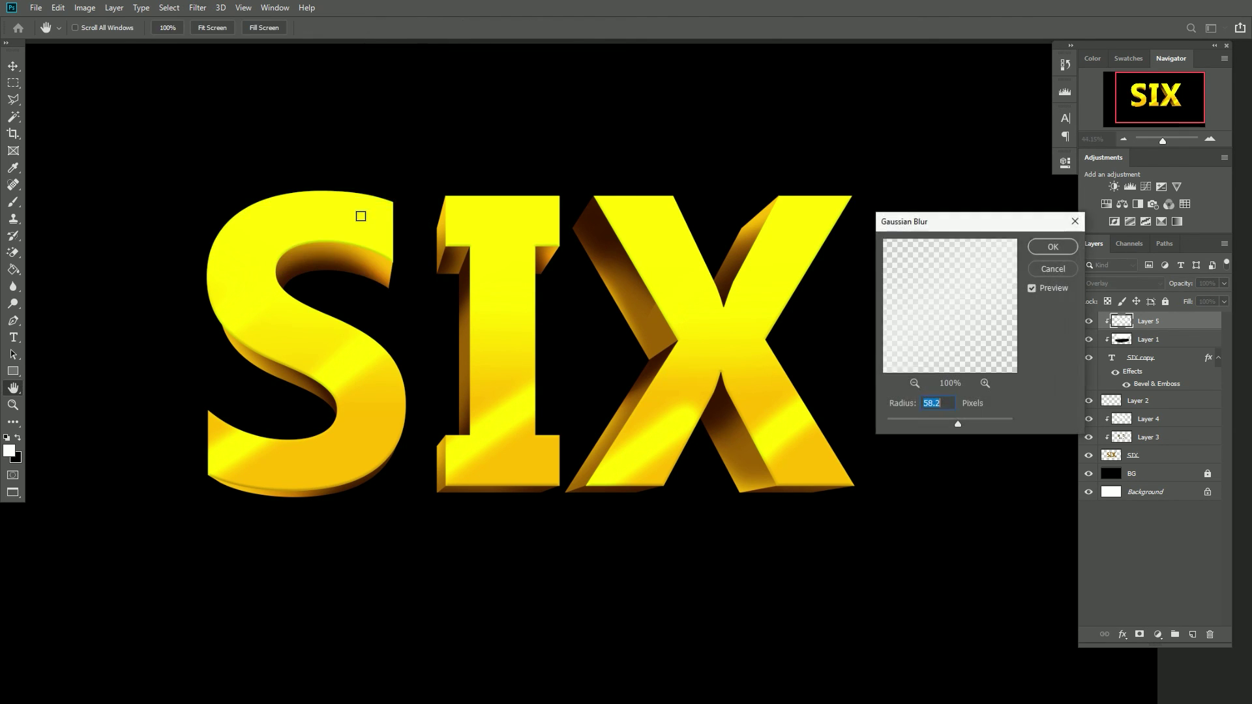
pyautogui.moveTo(947, 425); pyautogui.dragTo(942, 424)
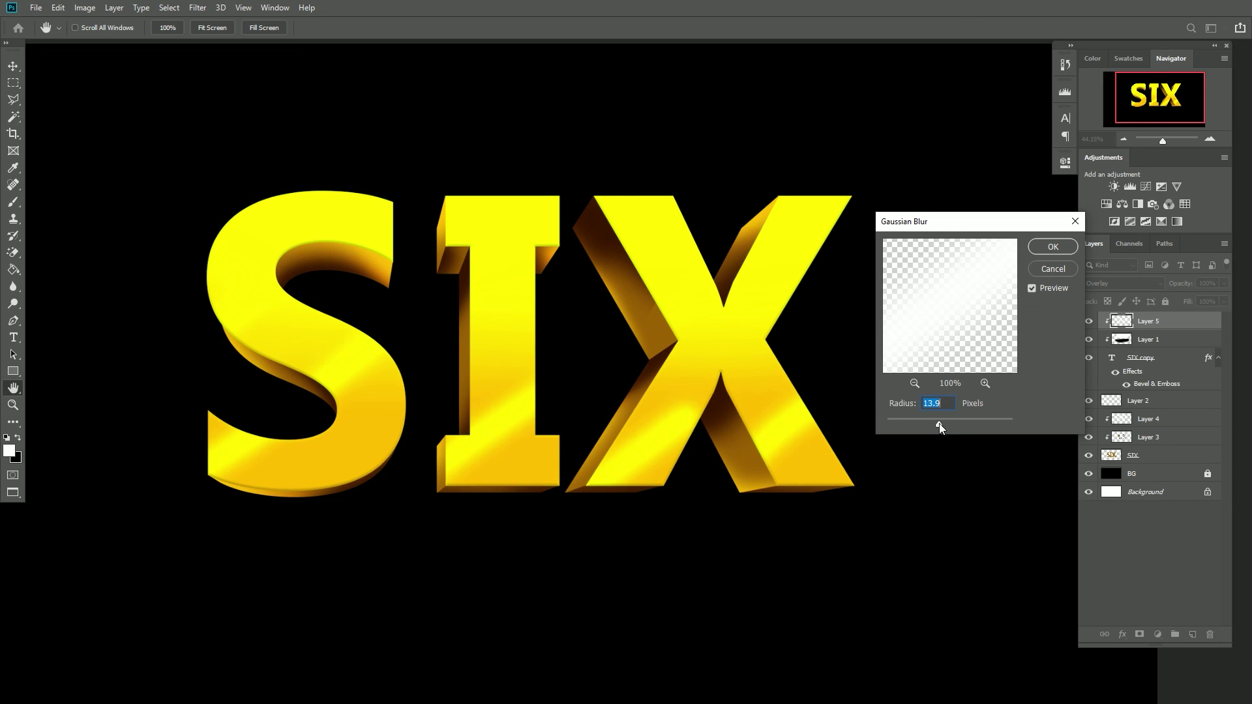